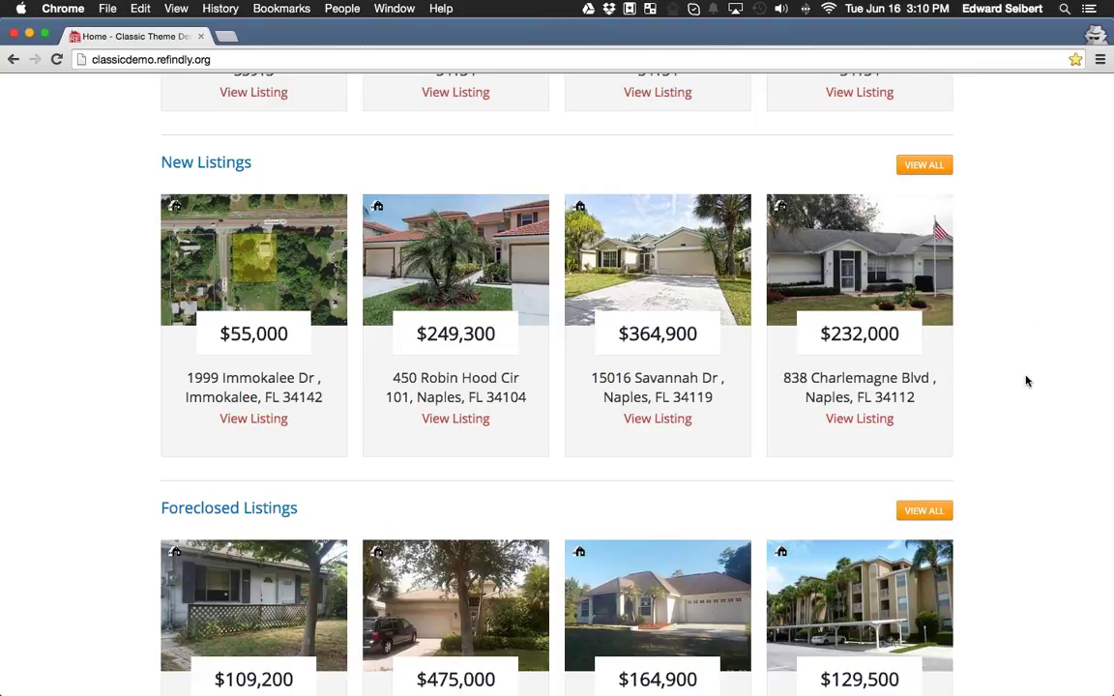
Scroll the Classic demo home page to the New Listings and Foreclosed Listings rows.
scroll(1027, 380, "up", 2)
Open the Featured Listings gallery with VIEW ALL, showing 1–12 of 126 properties.
scroll(1019, 387, "up", 2)
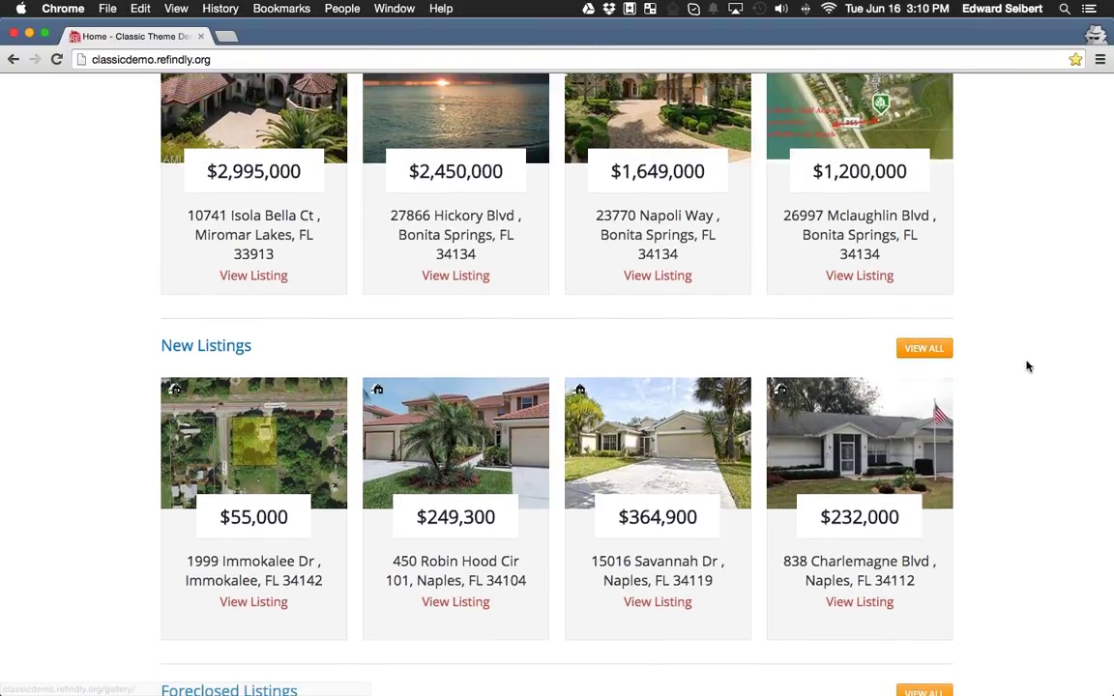
scroll(952, 416, "up", 3)
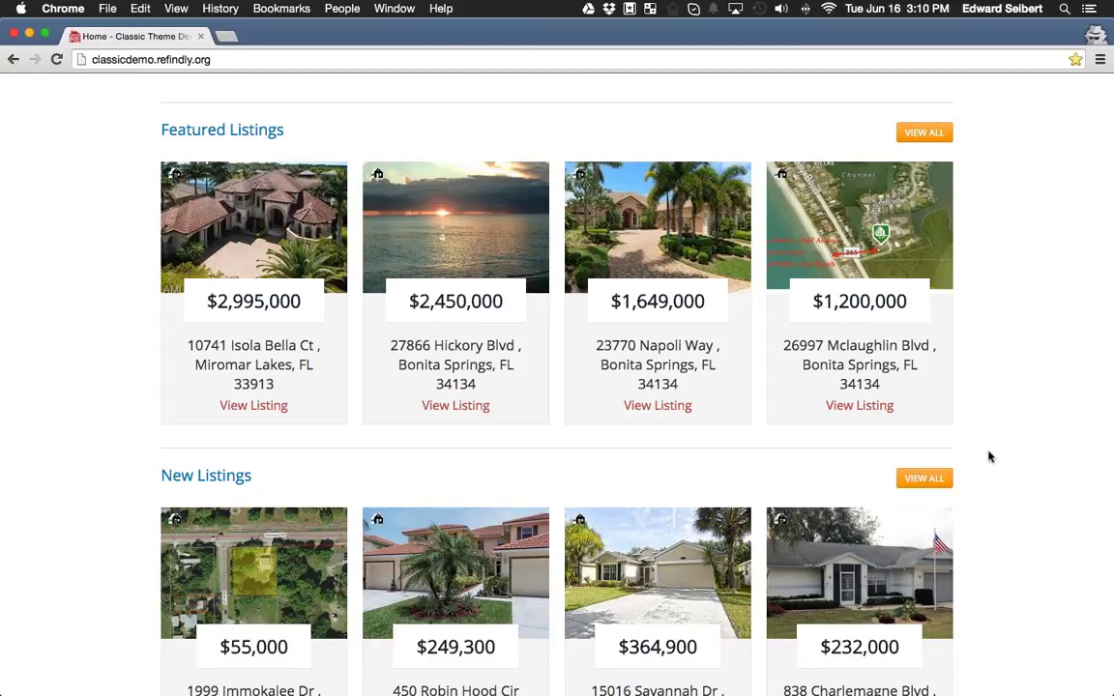
left_click(925, 140)
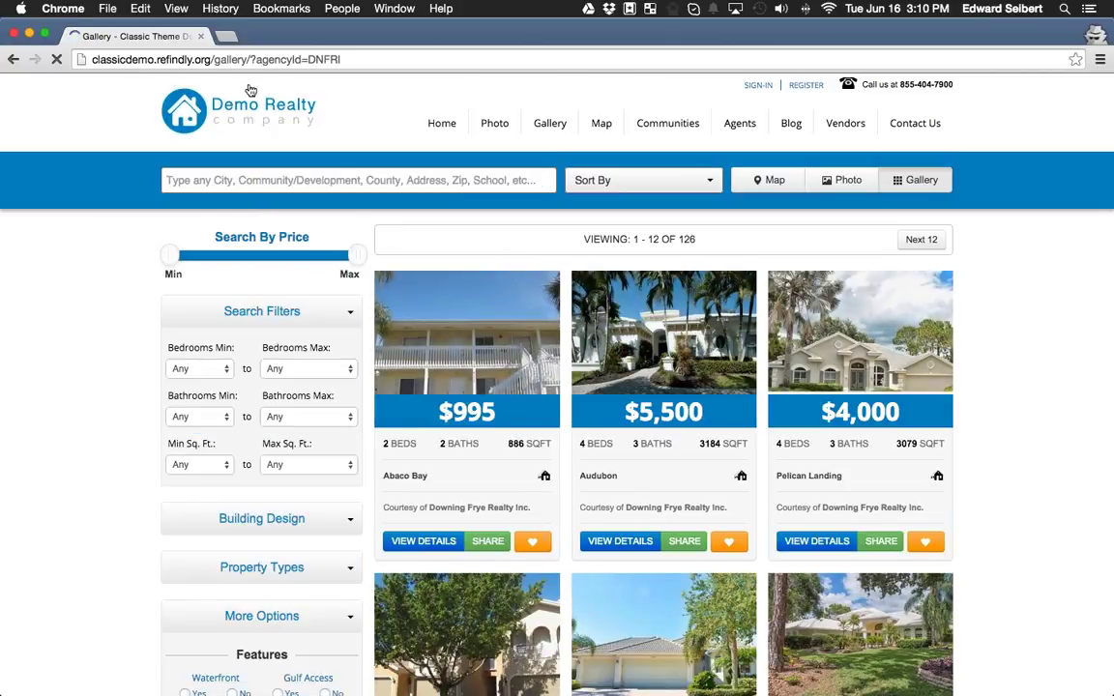
Highlight the gallery's total count of 126 listings and review the results.
left_click_drag(669, 240, 704, 240)
left_click(700, 241)
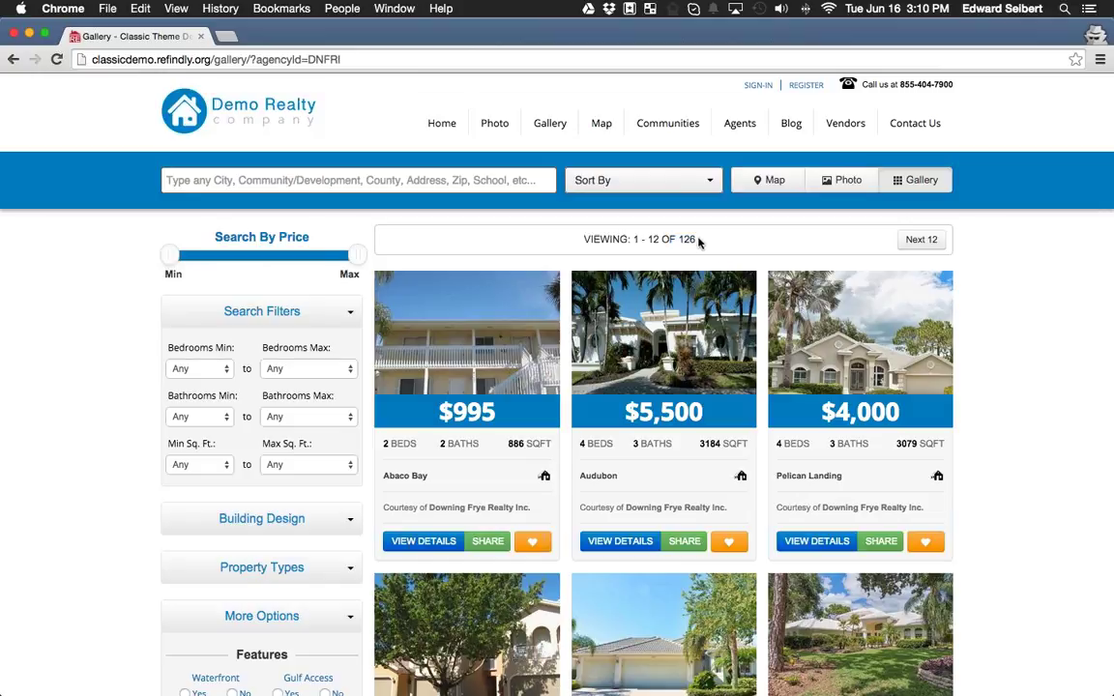
scroll(397, 252, "down", 4)
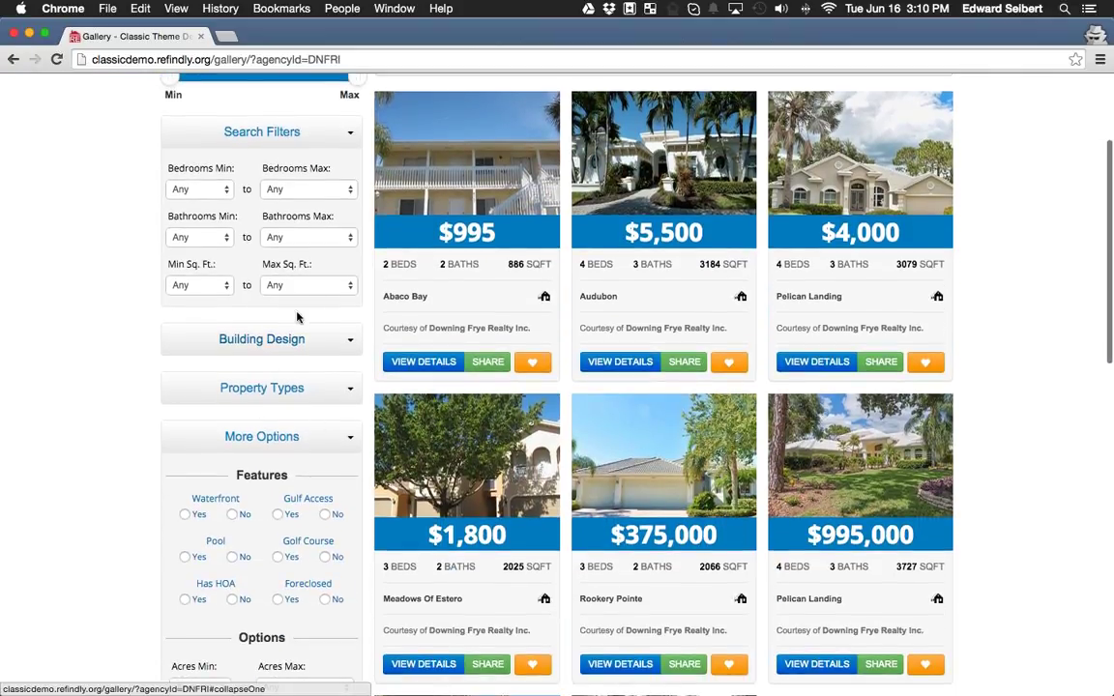
scroll(658, 488, "up", 4)
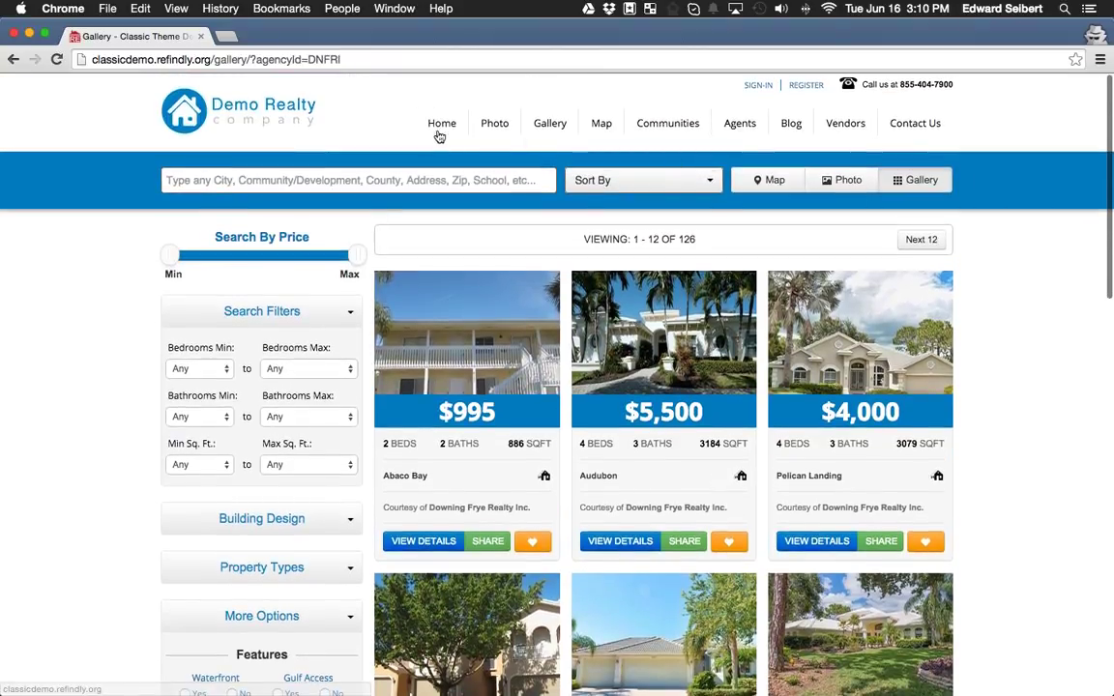
Require at least 3 bedrooms (48 results), then return to the home page.
left_click(219, 368)
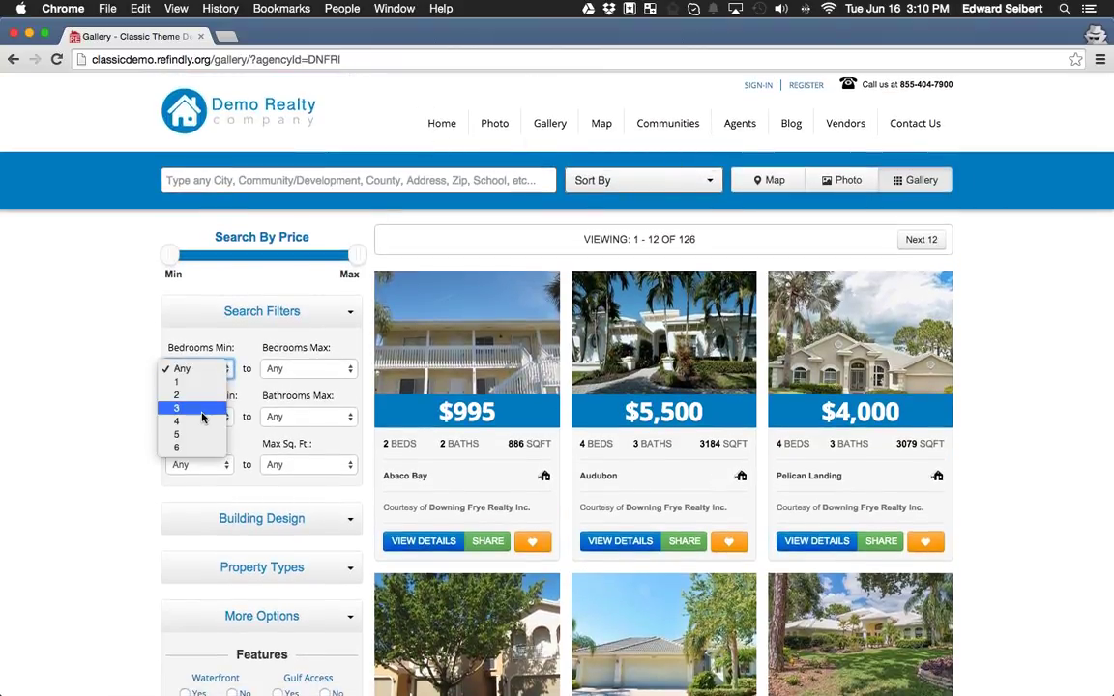
left_click(193, 408)
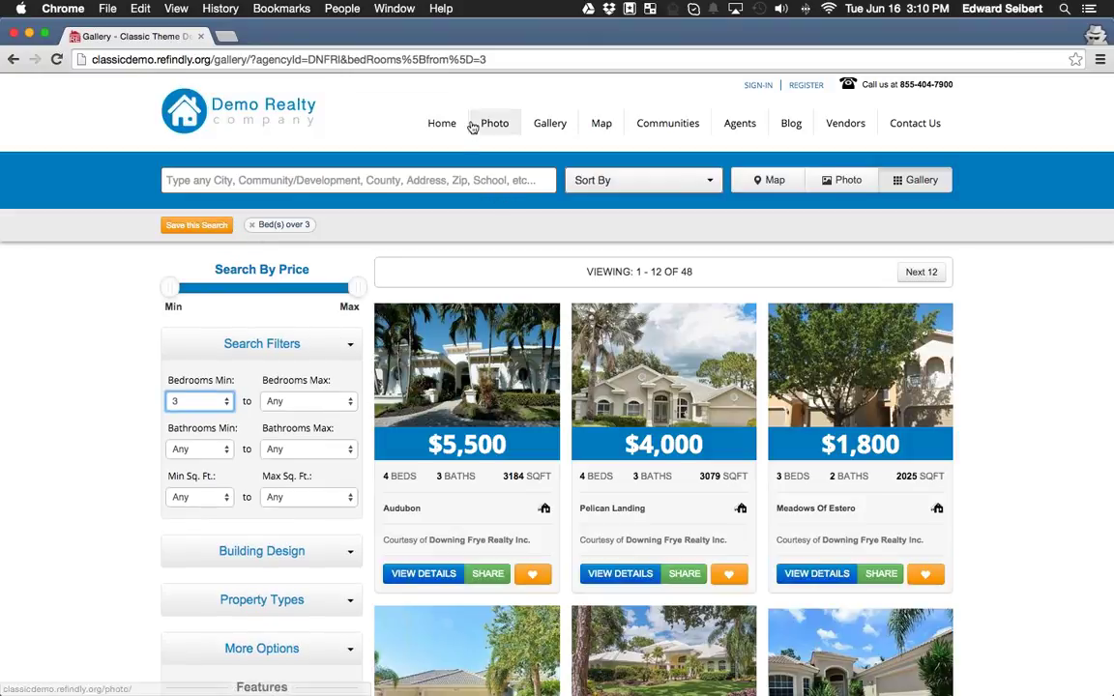
left_click(435, 123)
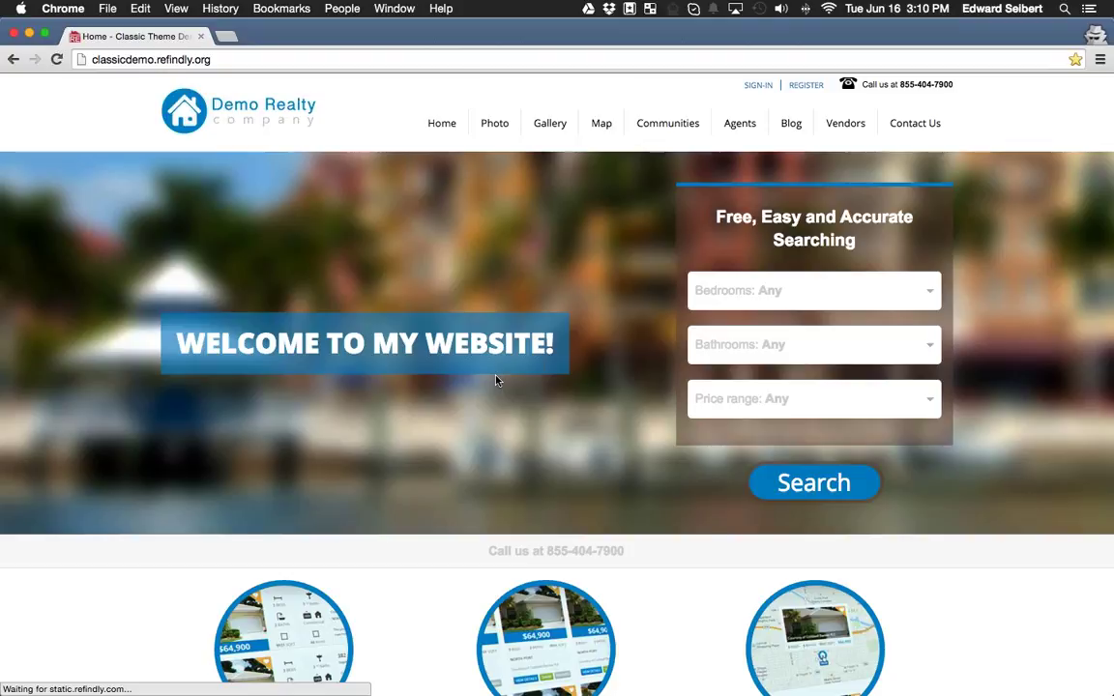
scroll(497, 380, "down", 9)
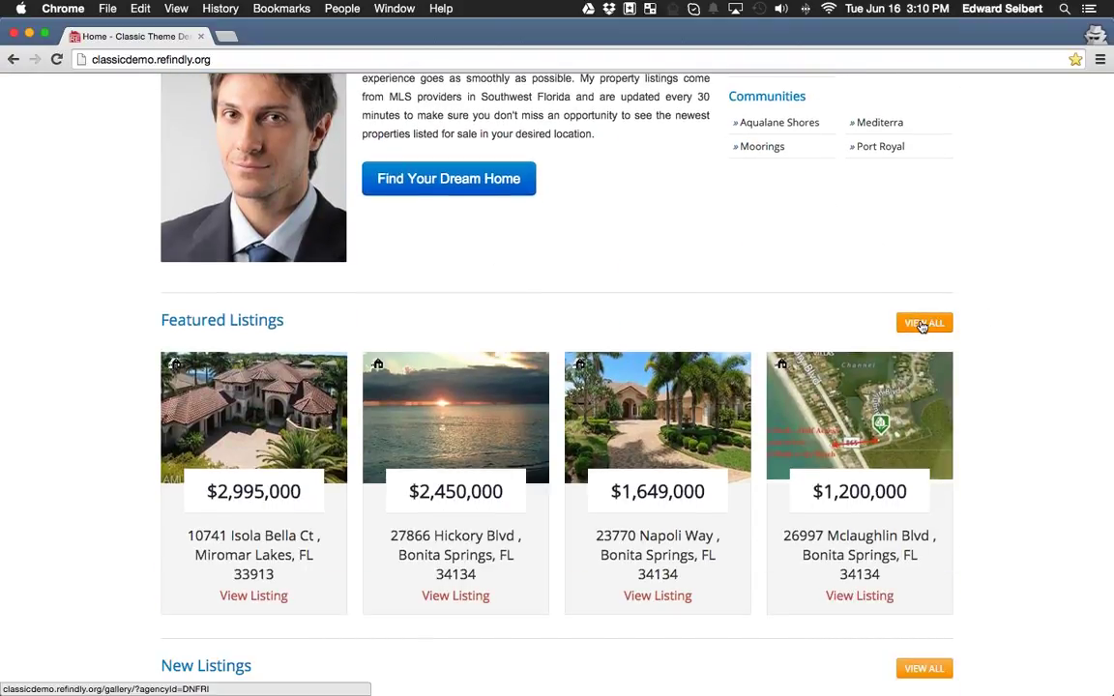
scroll(956, 328, "down", 5)
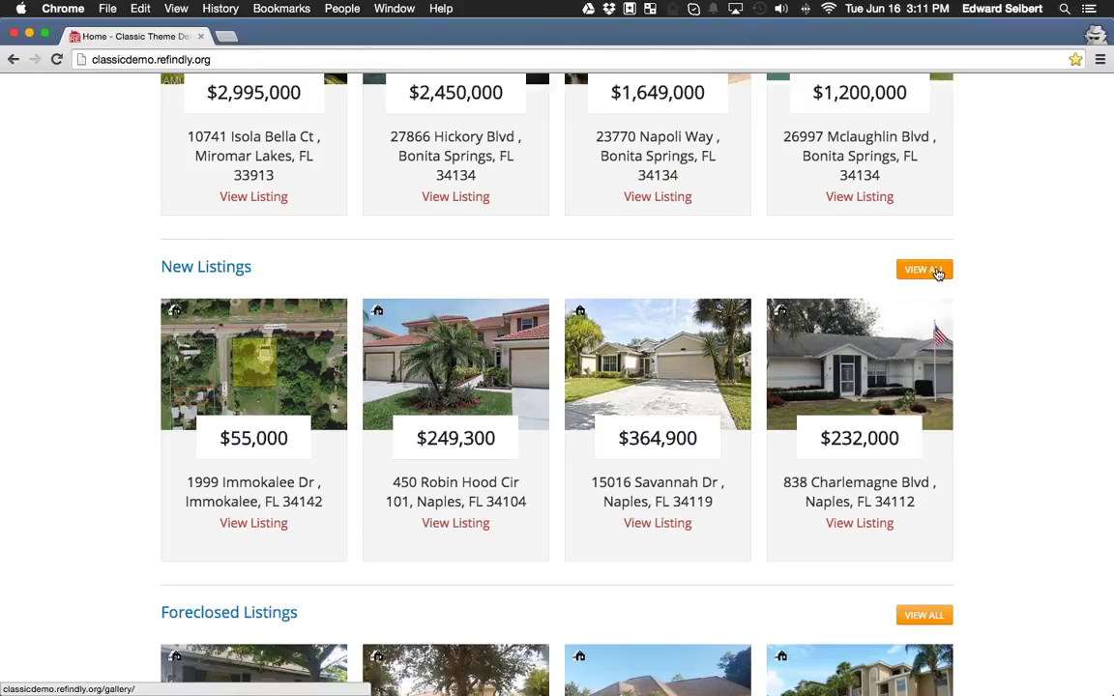
scroll(937, 274, "down", 7)
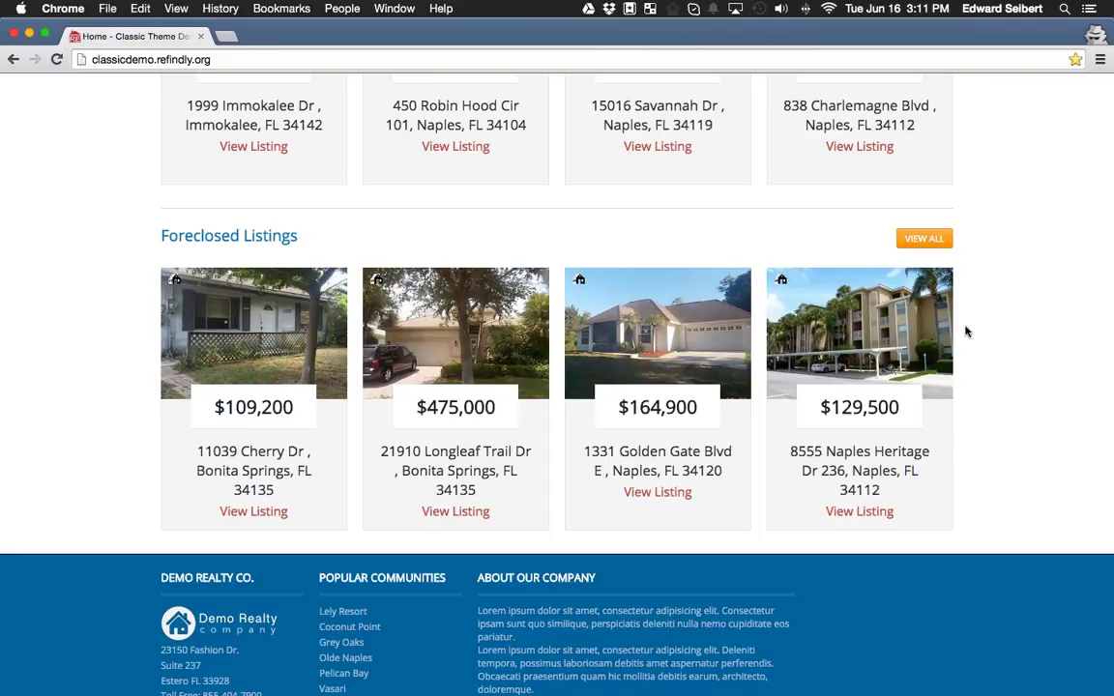
scroll(972, 387, "up", 5)
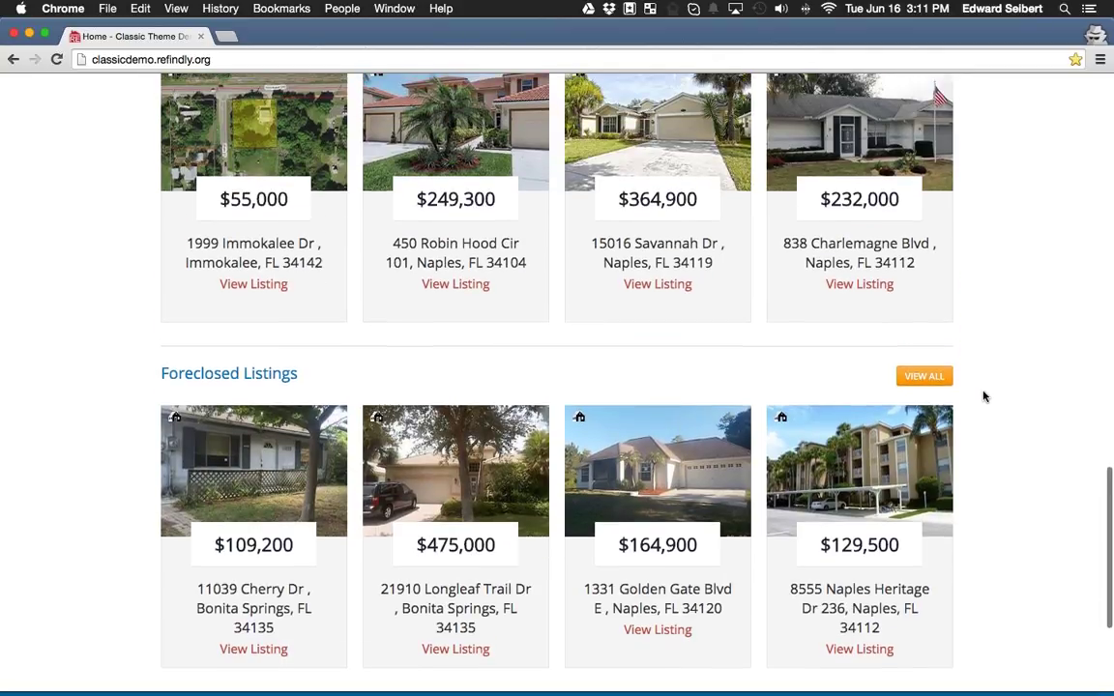
scroll(988, 389, "up", 1)
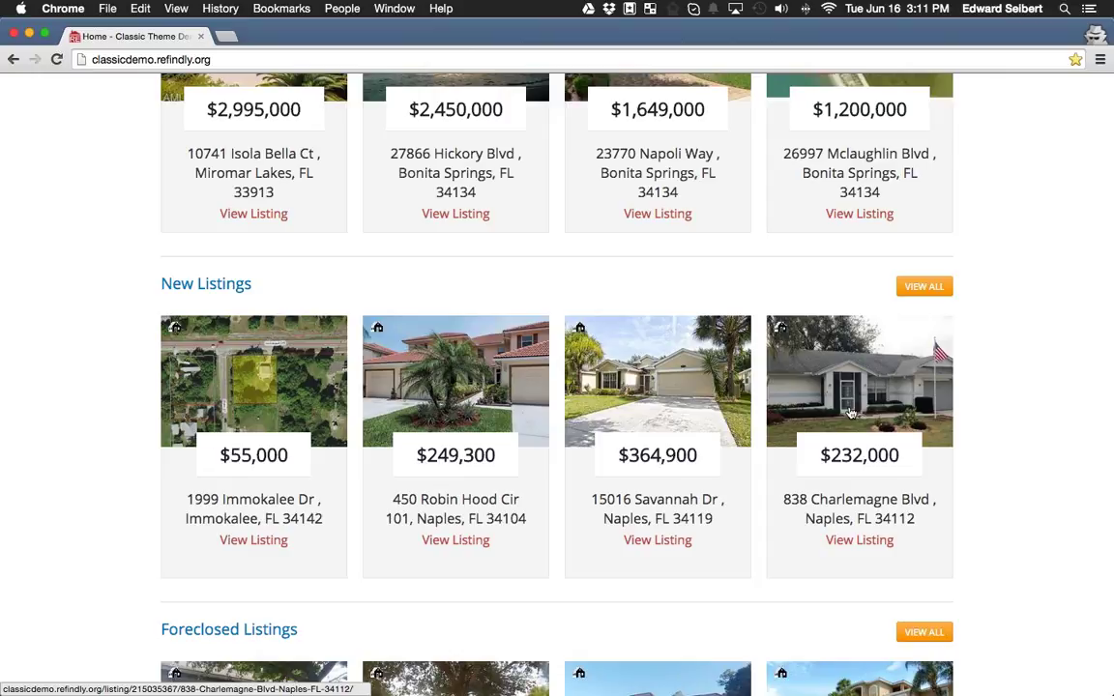
scroll(986, 422, "down", 5)
scroll(992, 422, "up", 10)
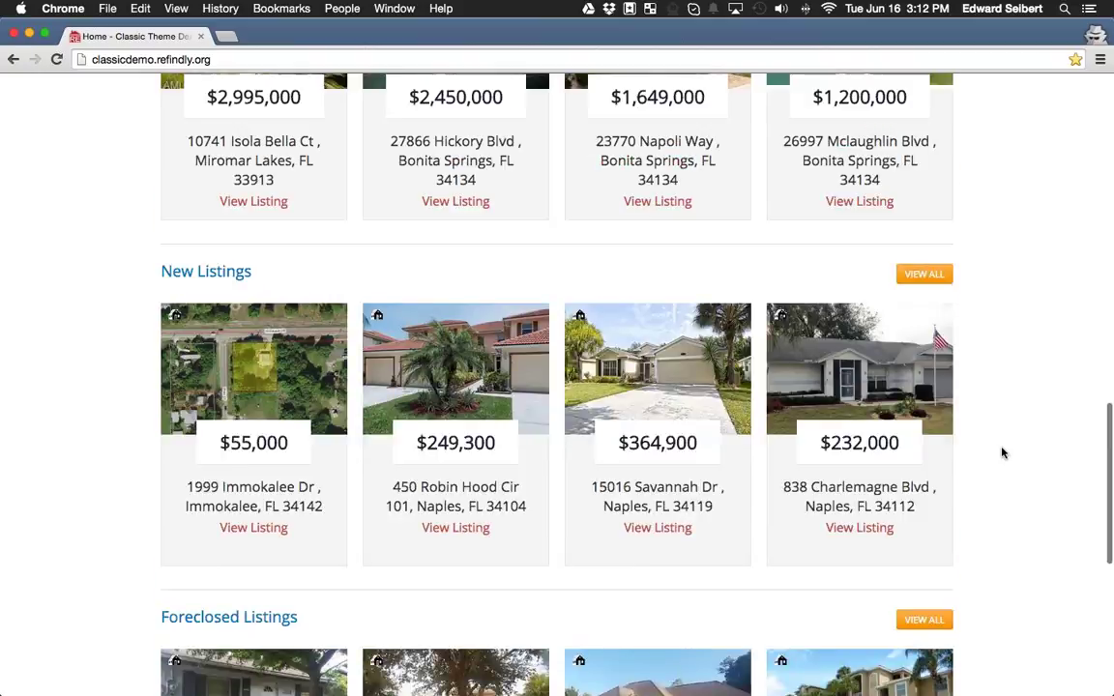
scroll(1001, 454, "down", 4)
scroll(1002, 453, "up", 15)
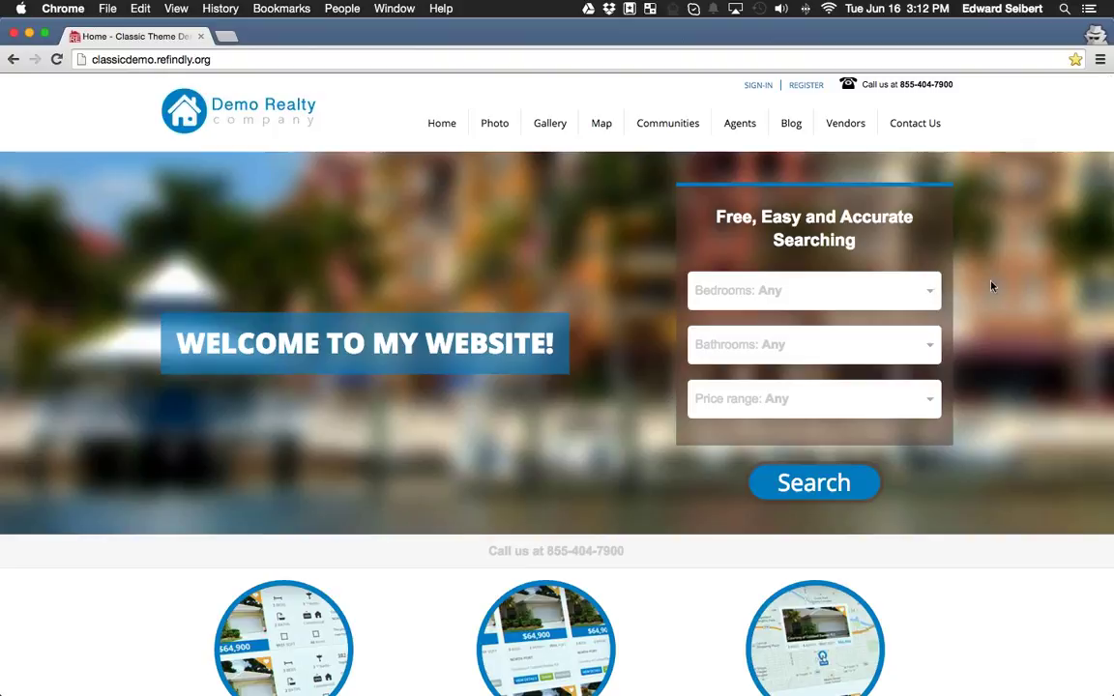
Preview the quick-search bedroom and price choices, leaving both at Any.
left_click(927, 297)
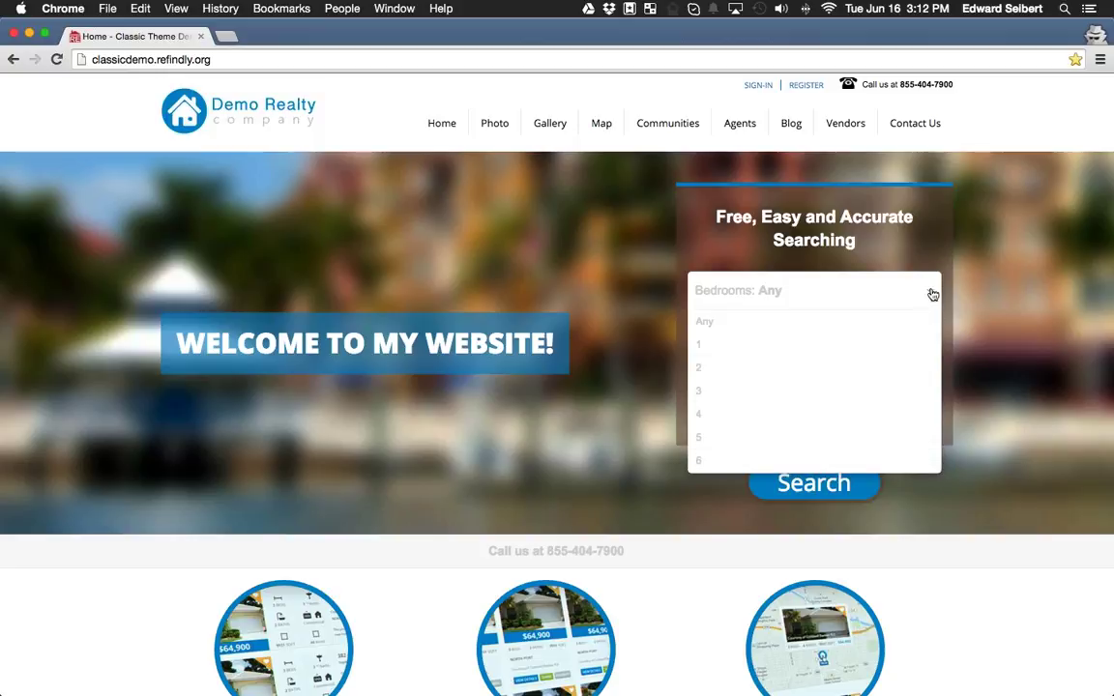
left_click(926, 292)
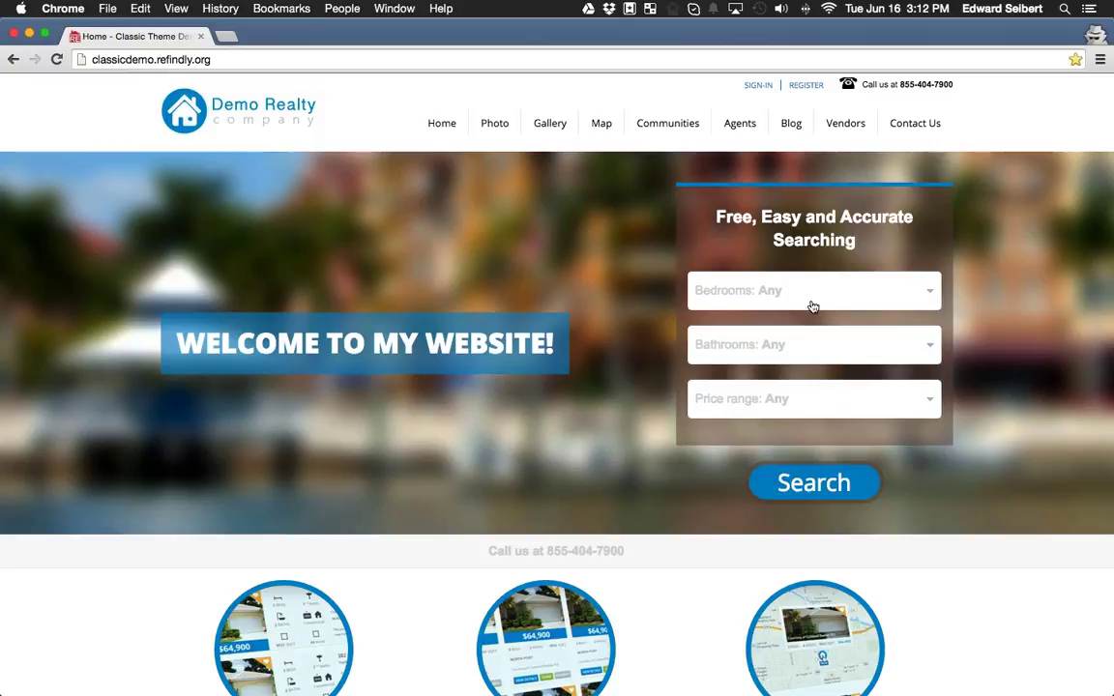
left_click(841, 395)
left_click(855, 385)
Load moderndemo.refindly.org in a new tab and switch to it.
left_click(233, 37)
type("moderndemo.refindly.org")
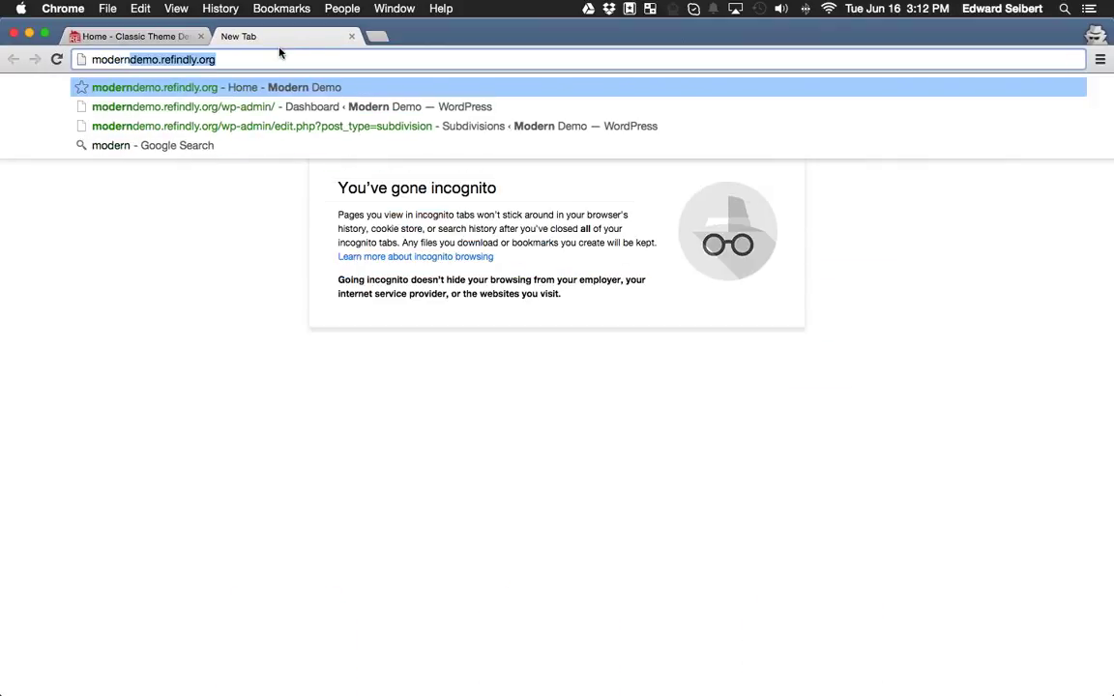
key("Return")
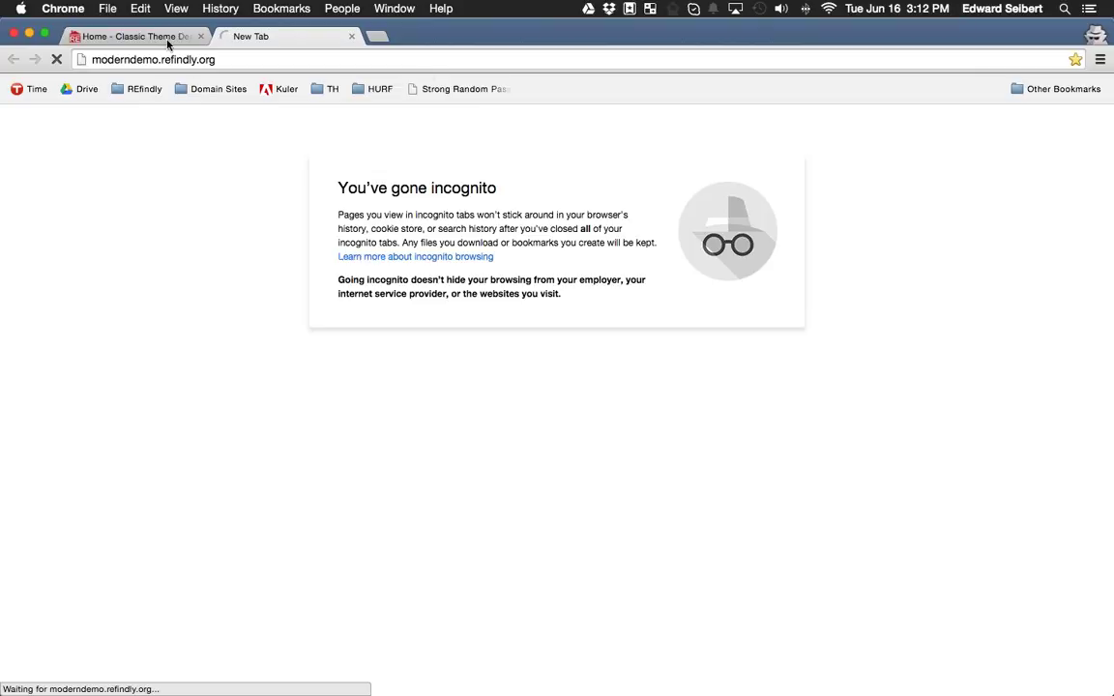
left_click(167, 37)
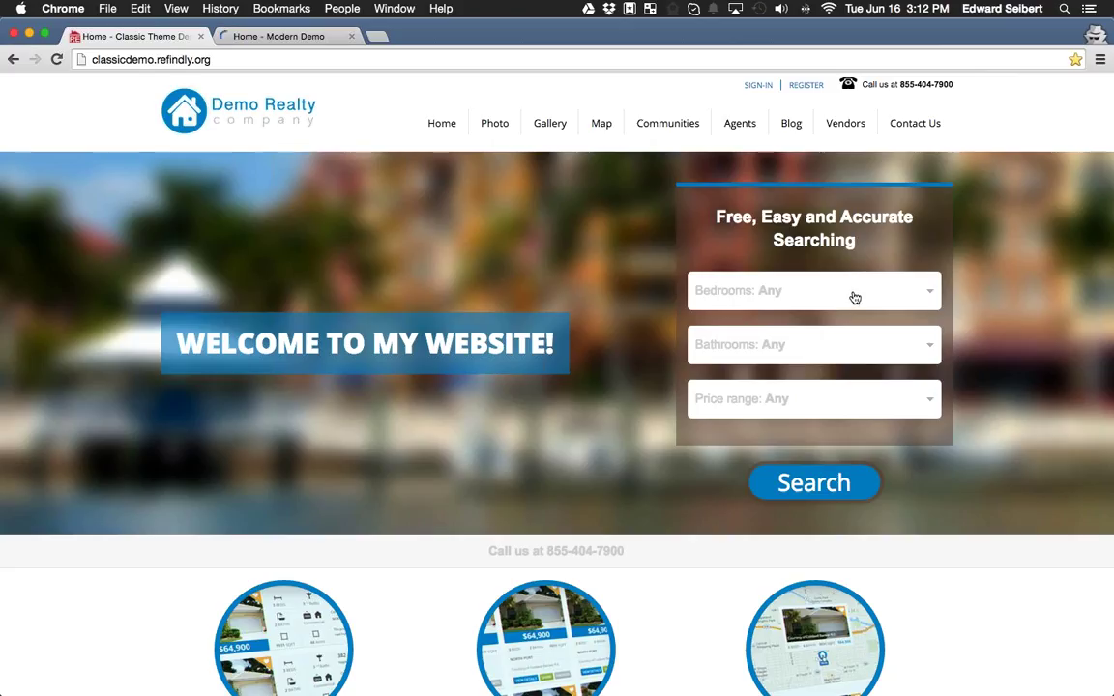
left_click(279, 35)
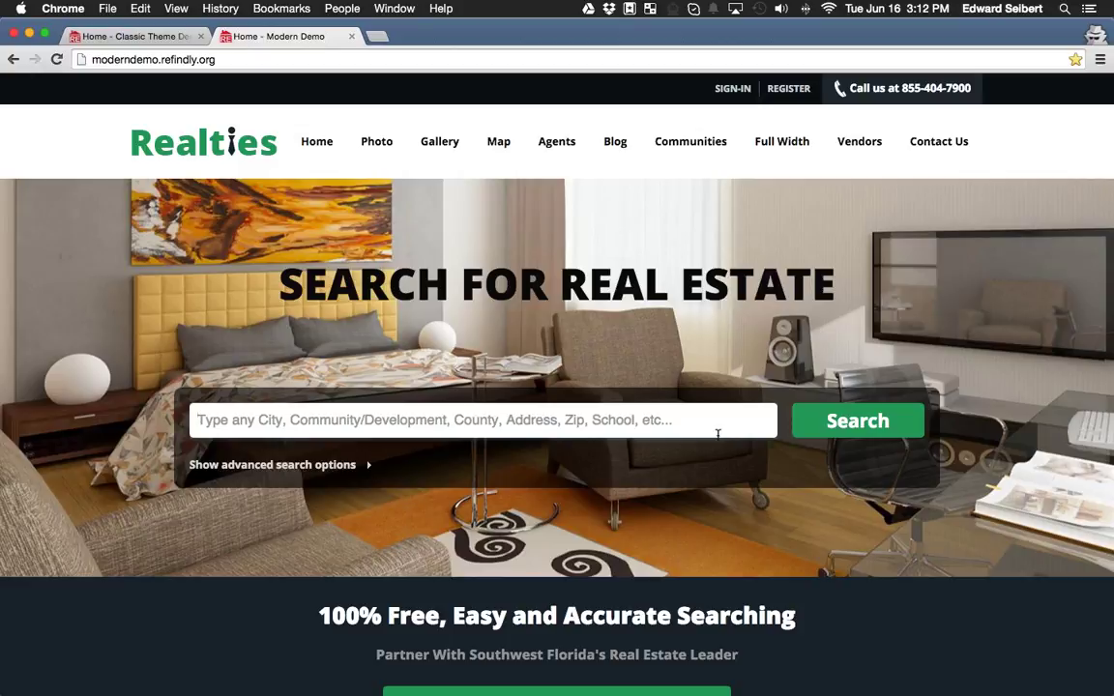
Search 'ester' and choose City Estero, showing 172 properties.
type("ester")
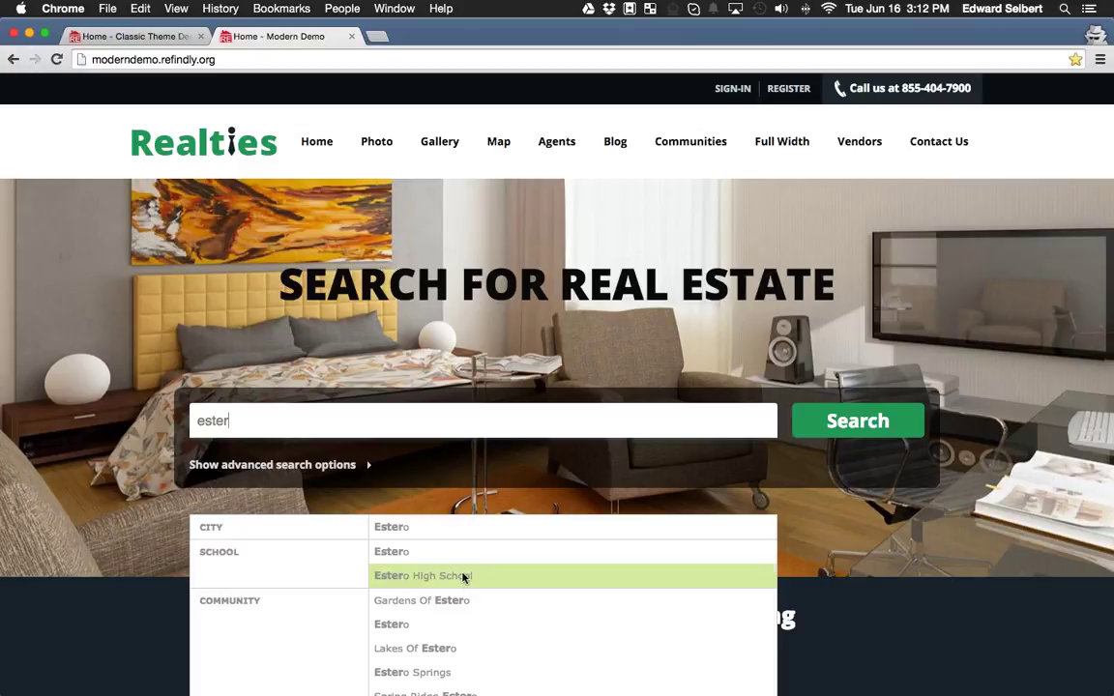
scroll(426, 604, "down", 3)
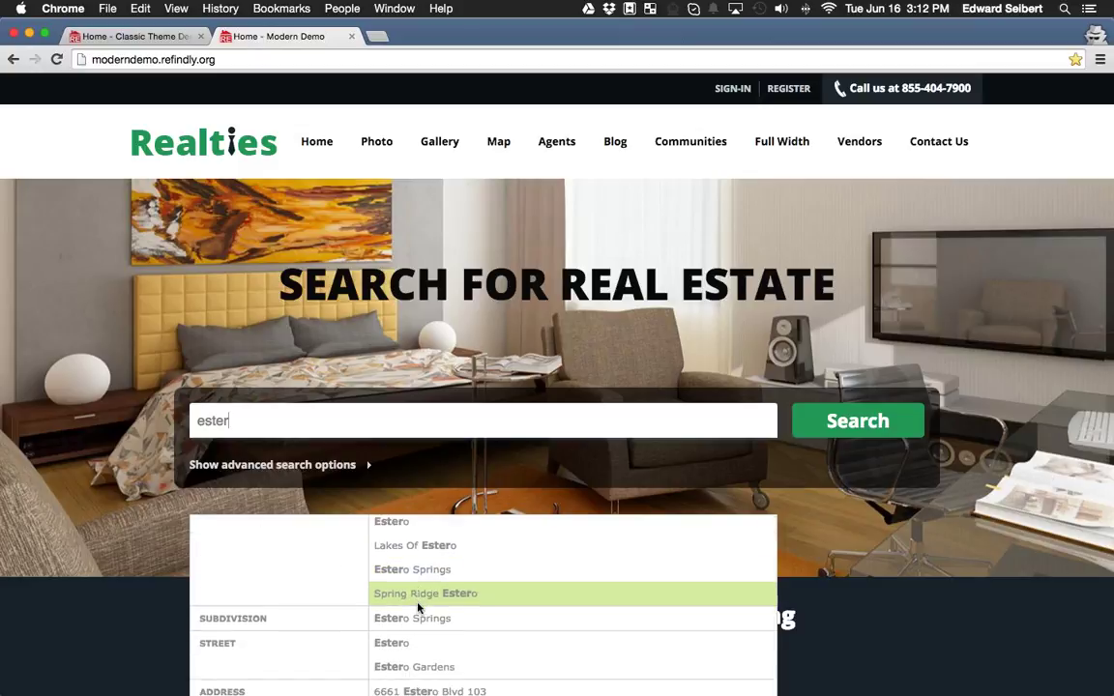
scroll(426, 592, "down", 2)
scroll(432, 602, "up", 3)
scroll(435, 601, "up", 1)
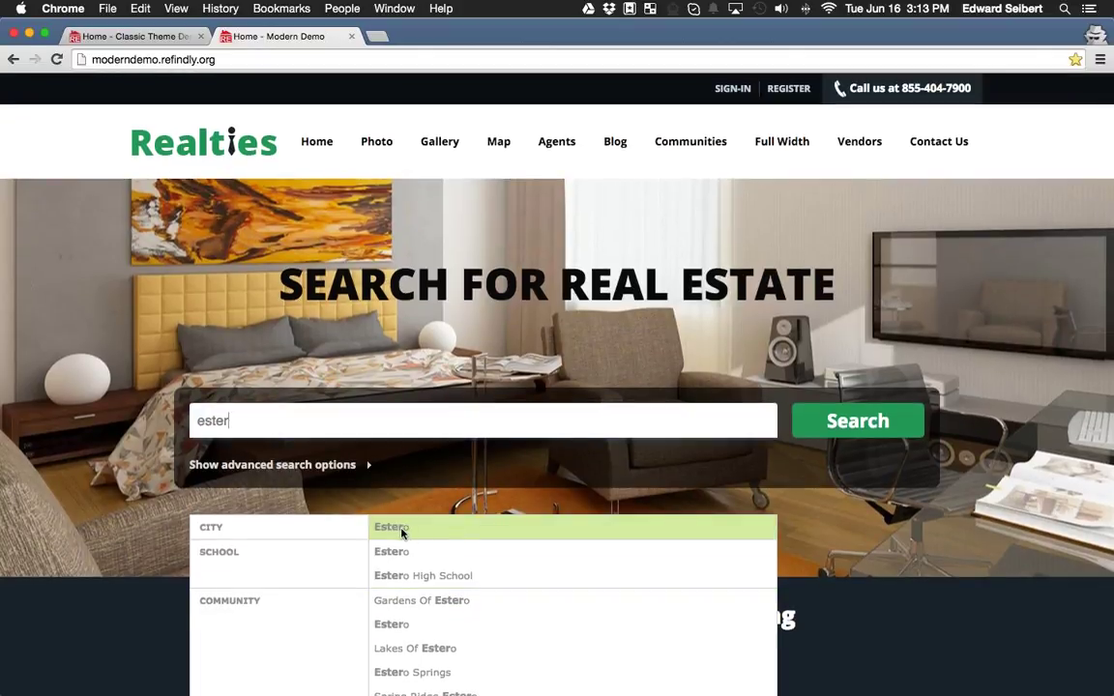
left_click(401, 530)
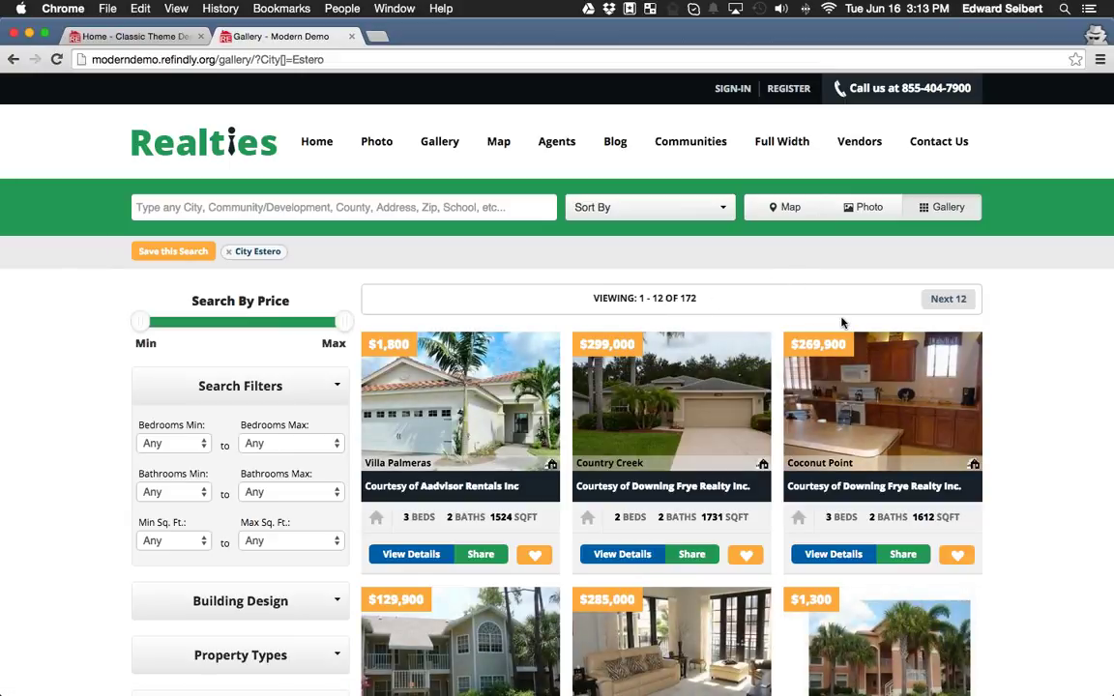
Set the price range slider to $280,000–$4,750,000.
scroll(287, 280, "down", 5)
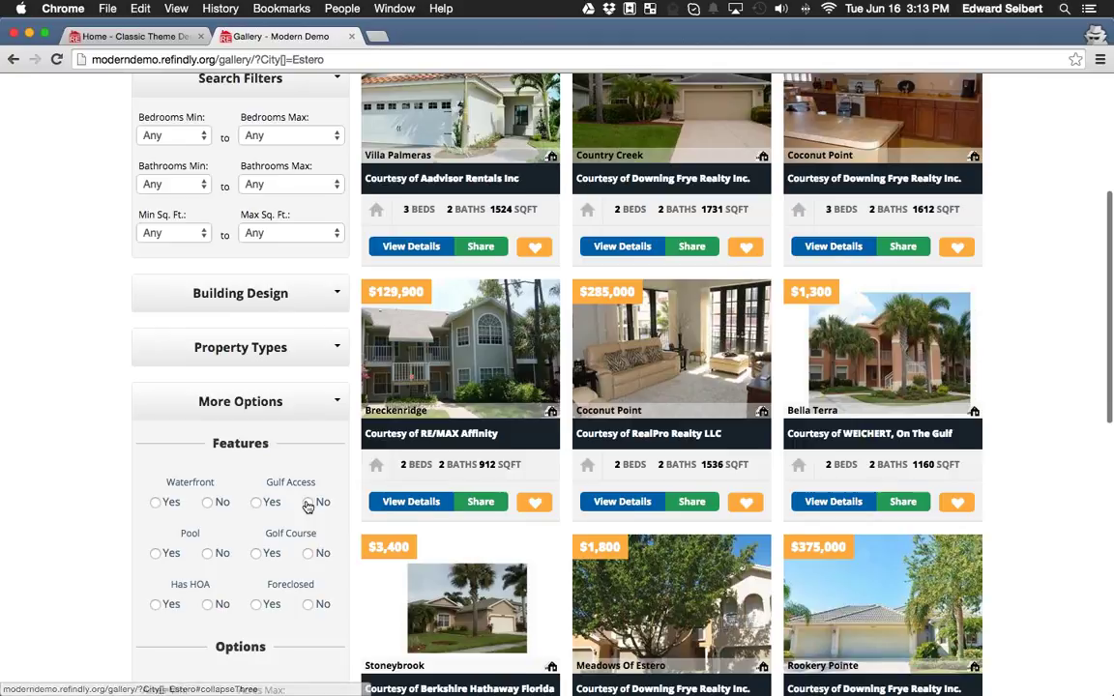
scroll(308, 505, "down", 5)
scroll(306, 506, "down", 3)
scroll(307, 506, "up", 8)
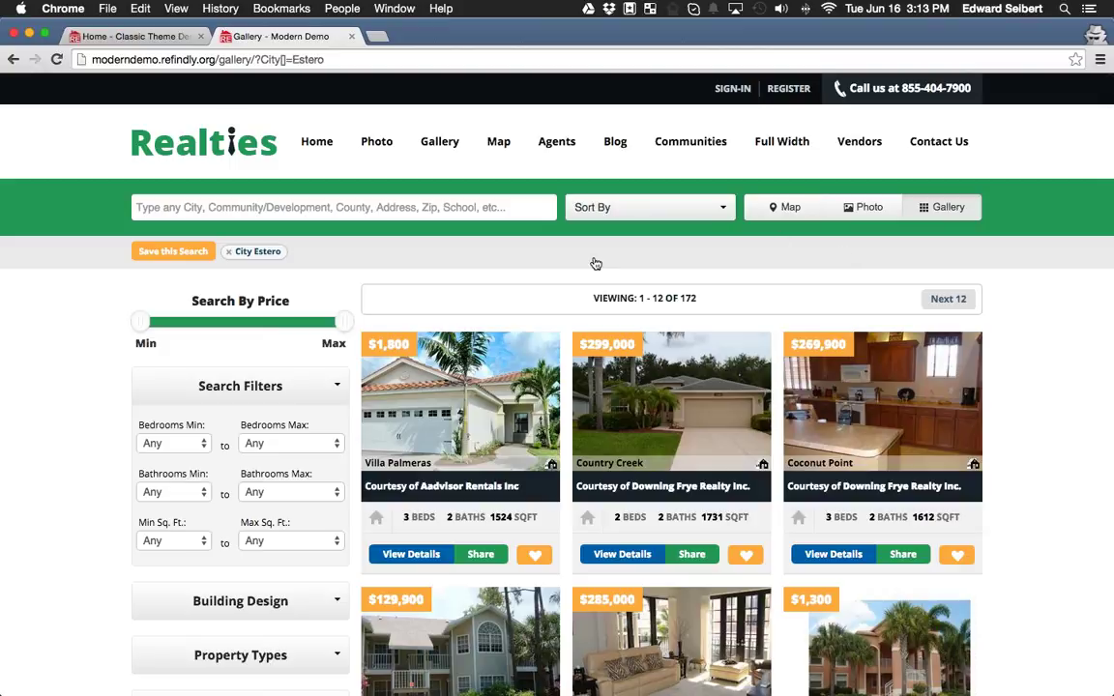
left_click_drag(141, 321, 200, 321)
left_click_drag(334, 319, 281, 321)
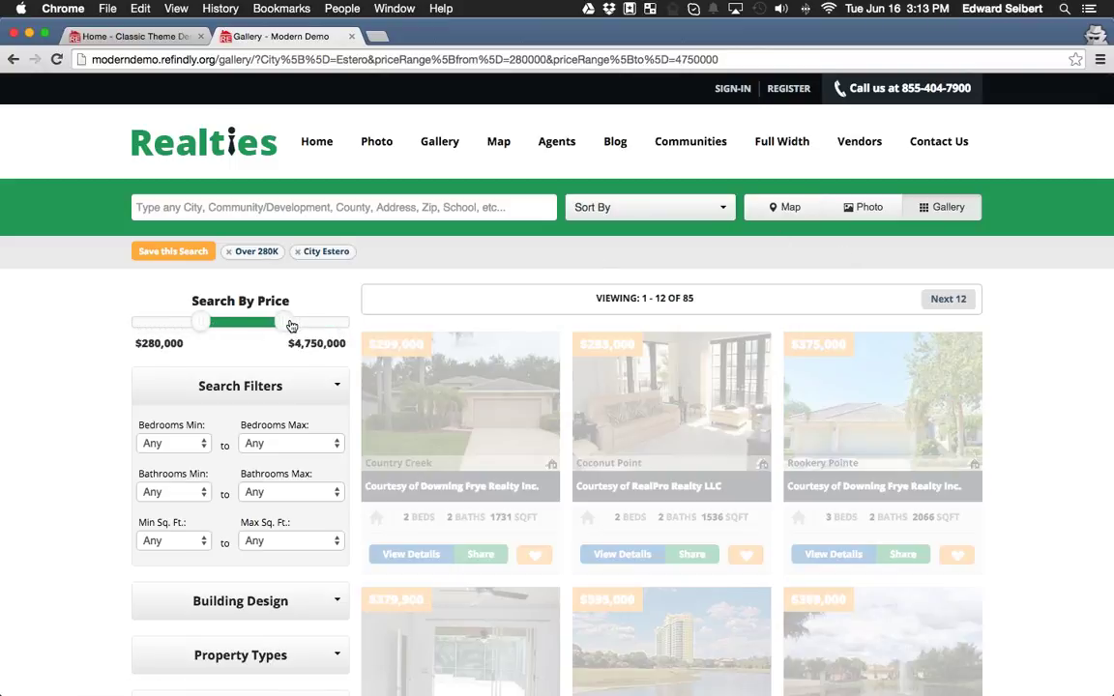
Set bedrooms to minimum 3, then drop the 'Bed(s) up to 5' cap, leaving 66 results.
left_click(174, 442)
left_click(150, 488)
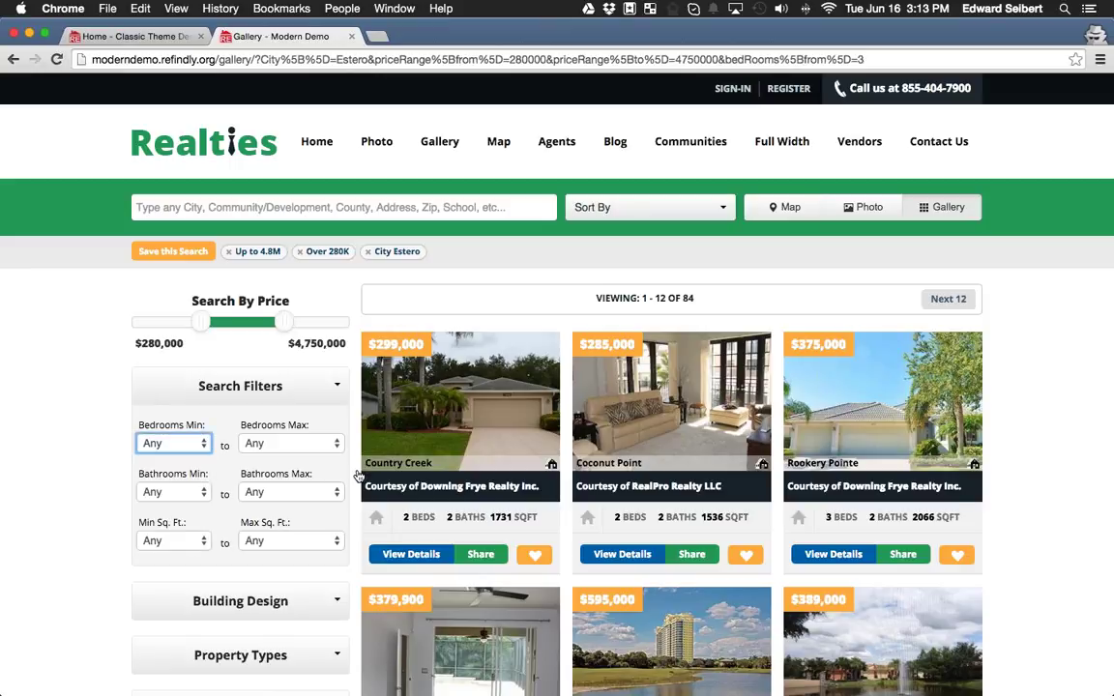
left_click(290, 443)
left_click(294, 516)
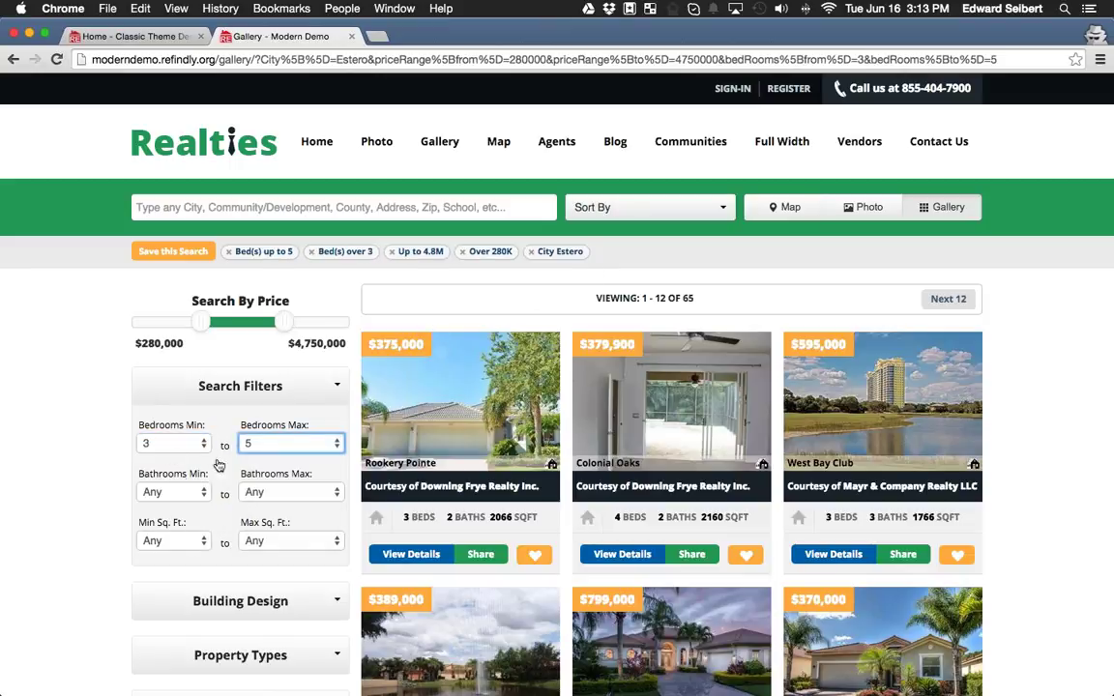
left_click(256, 418)
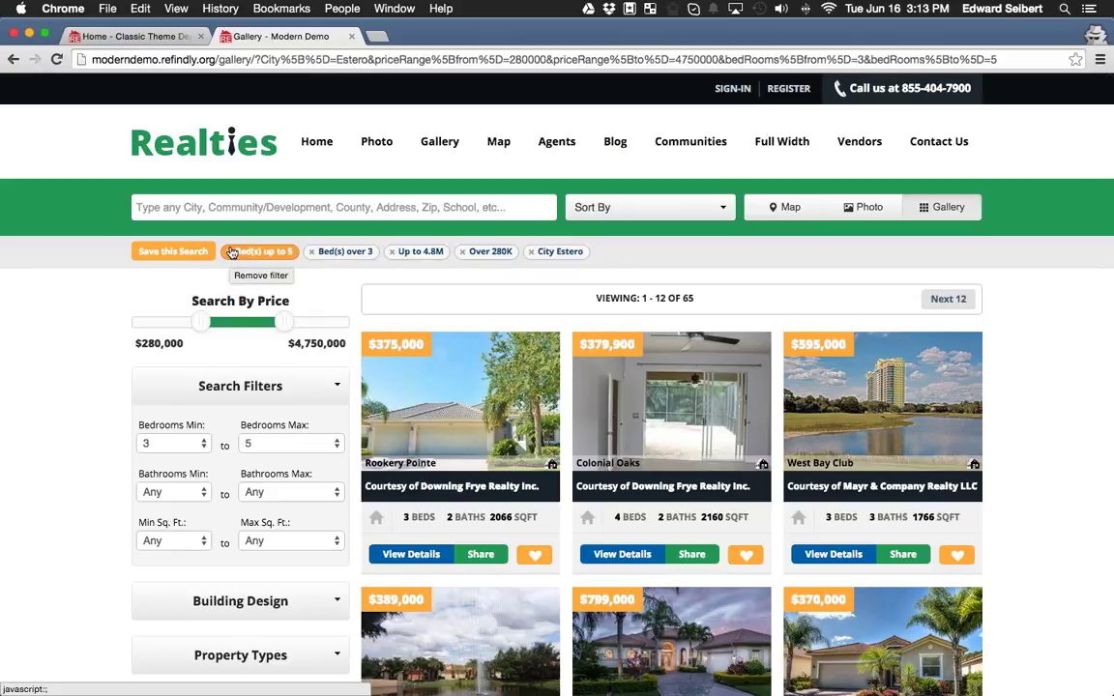
left_click(233, 252)
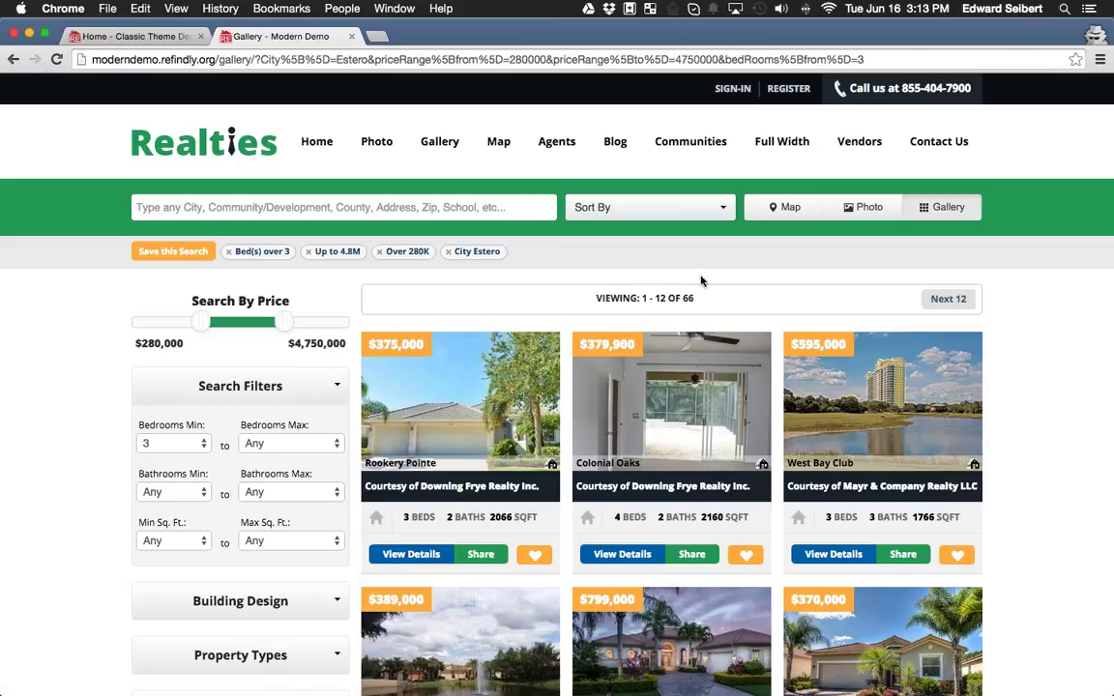
Browse the filtered Estero results, then choose Save this Search to bring up sign-up.
scroll(732, 493, "down", 5)
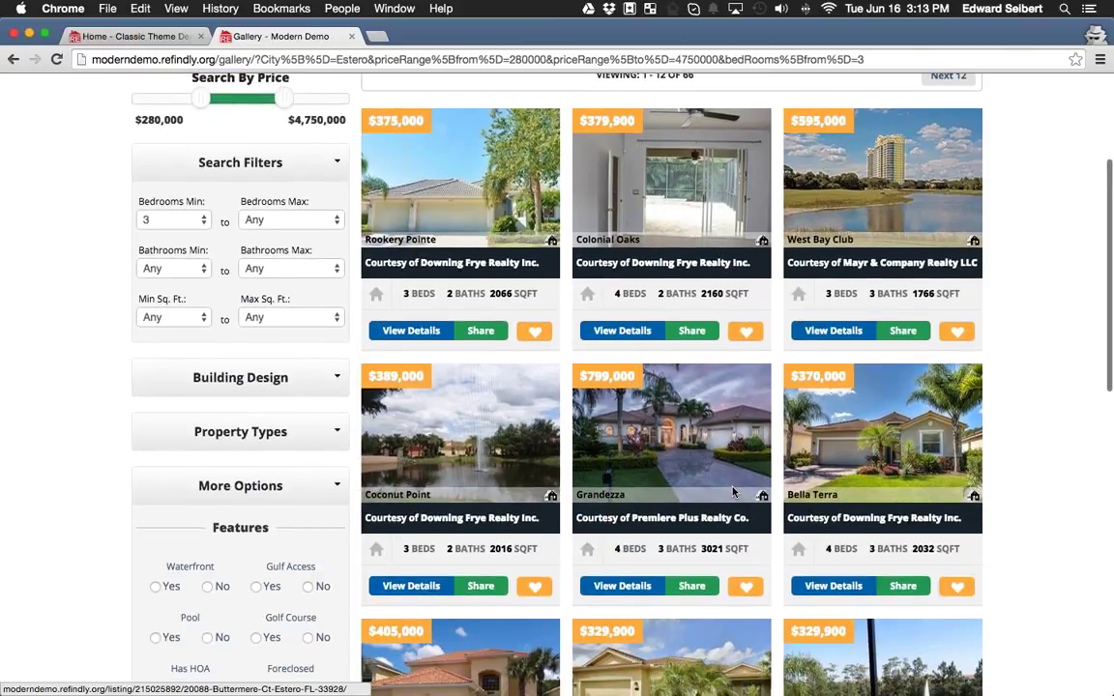
scroll(732, 493, "down", 7)
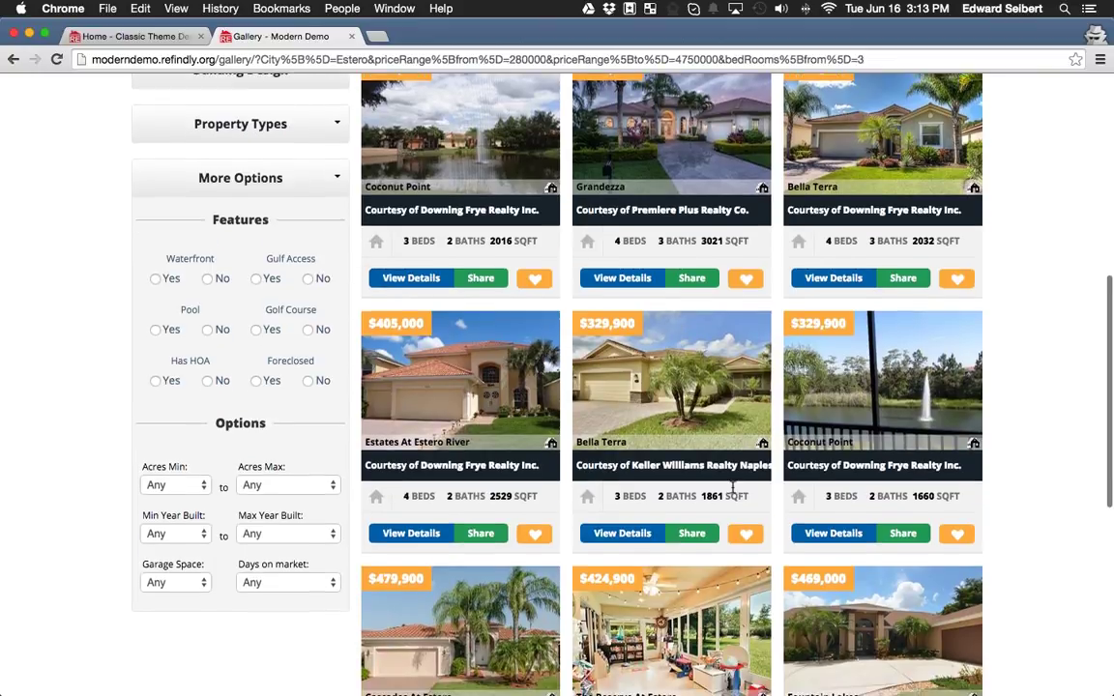
scroll(732, 489, "down", 1)
scroll(732, 489, "down", 4)
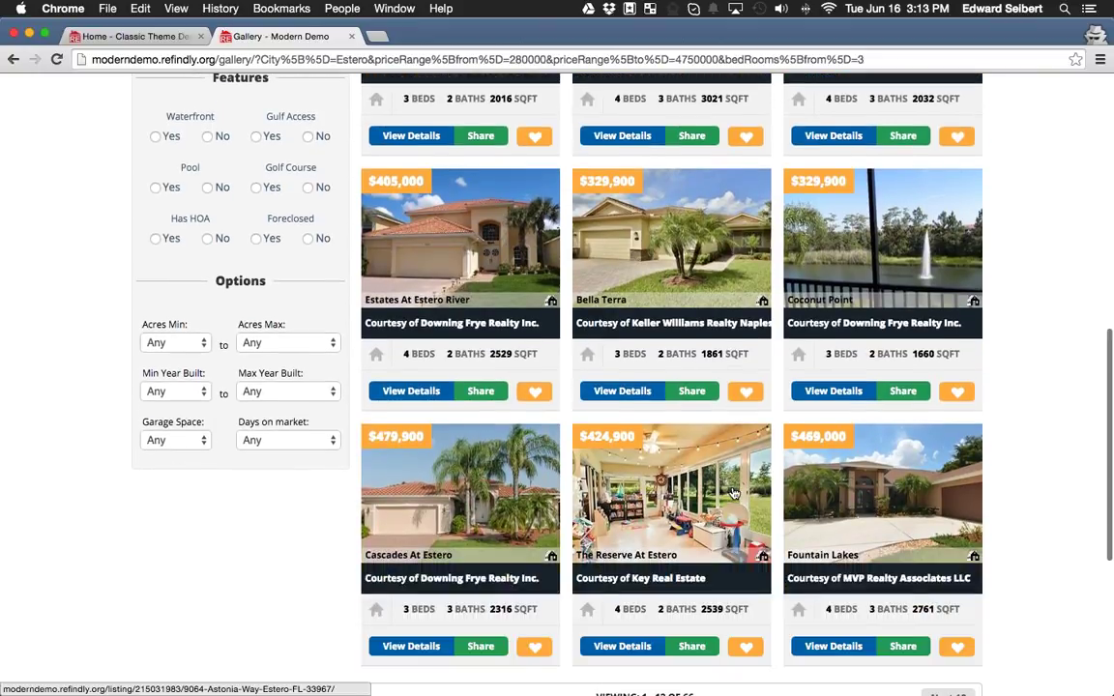
scroll(733, 491, "up", 6)
scroll(732, 494, "up", 5)
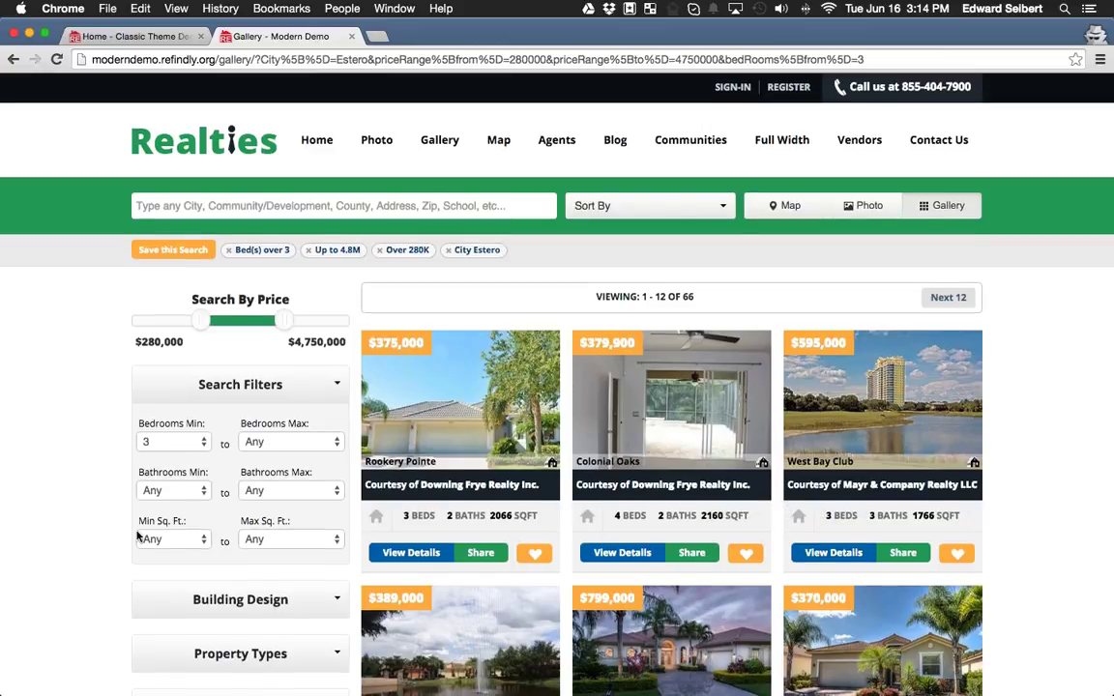
scroll(135, 537, "down", 5)
scroll(127, 536, "down", 3)
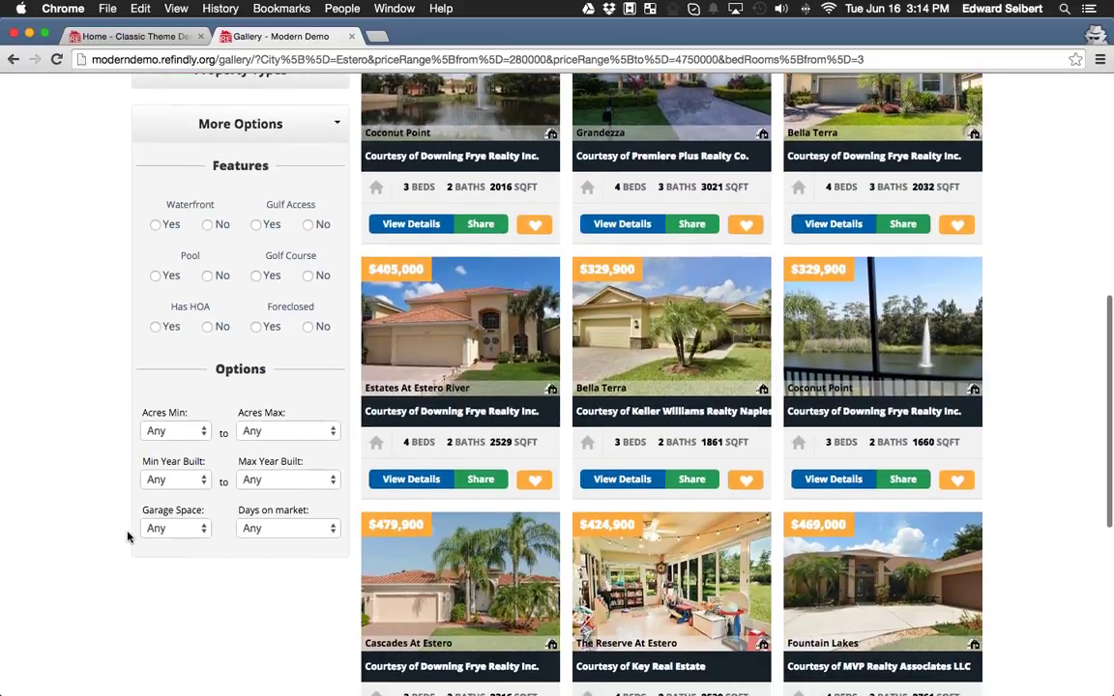
scroll(127, 536, "up", 6)
scroll(125, 537, "up", 3)
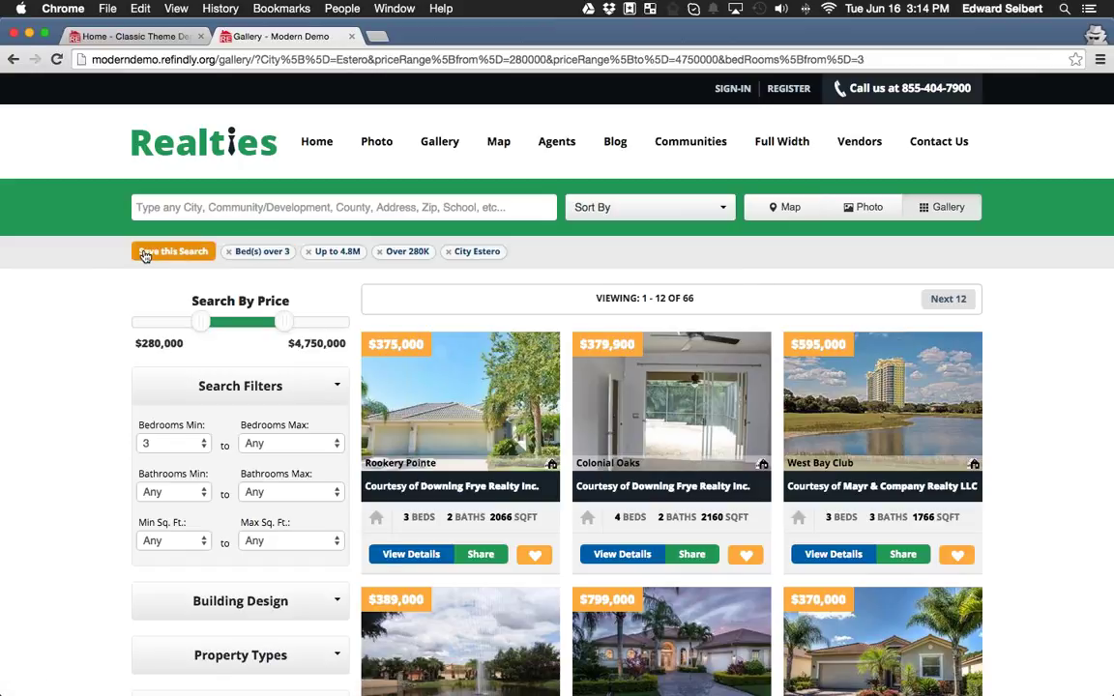
left_click(192, 254)
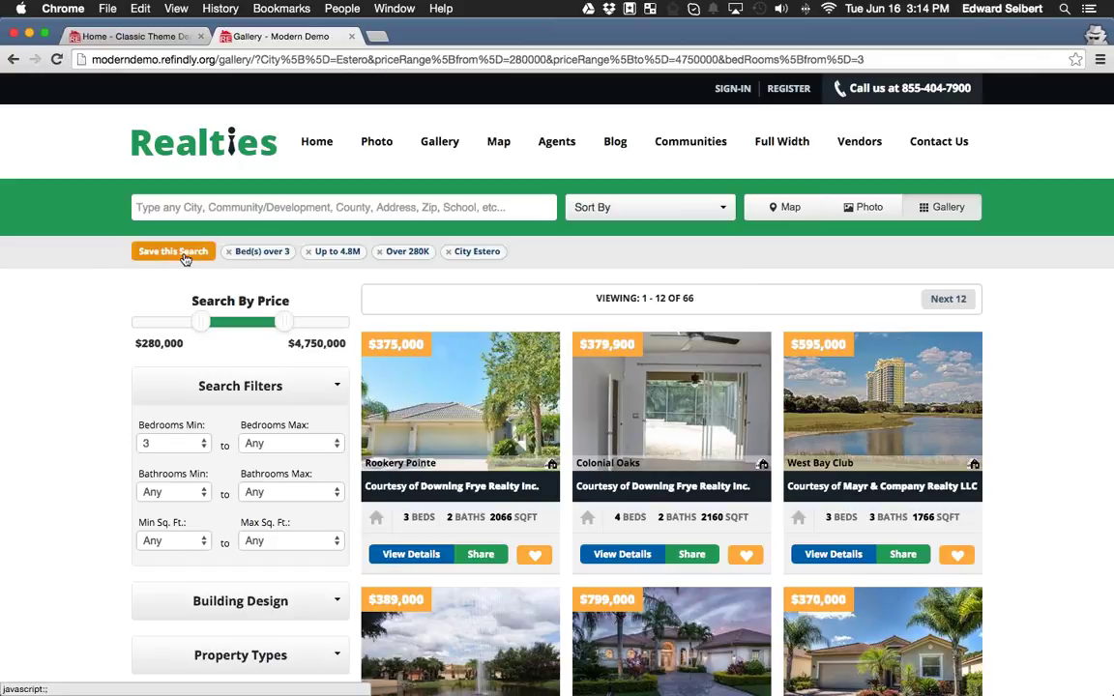
left_click(183, 255)
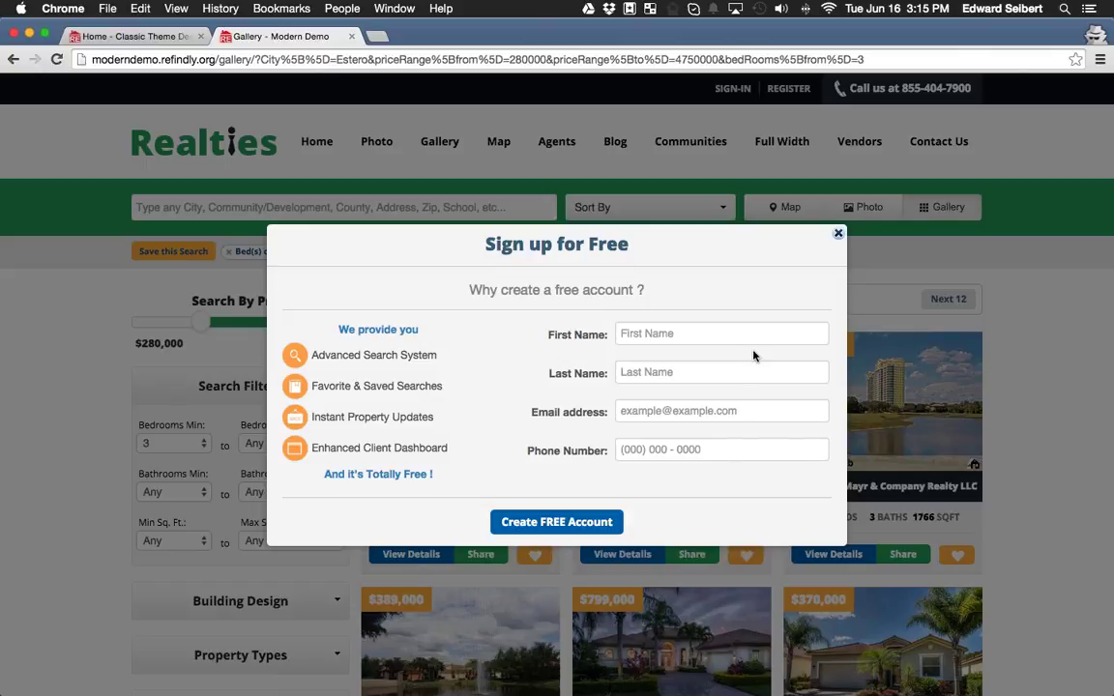
Dismiss the sign-up popup, view the Contact Us form, then open the Photo listings page.
left_click(839, 235)
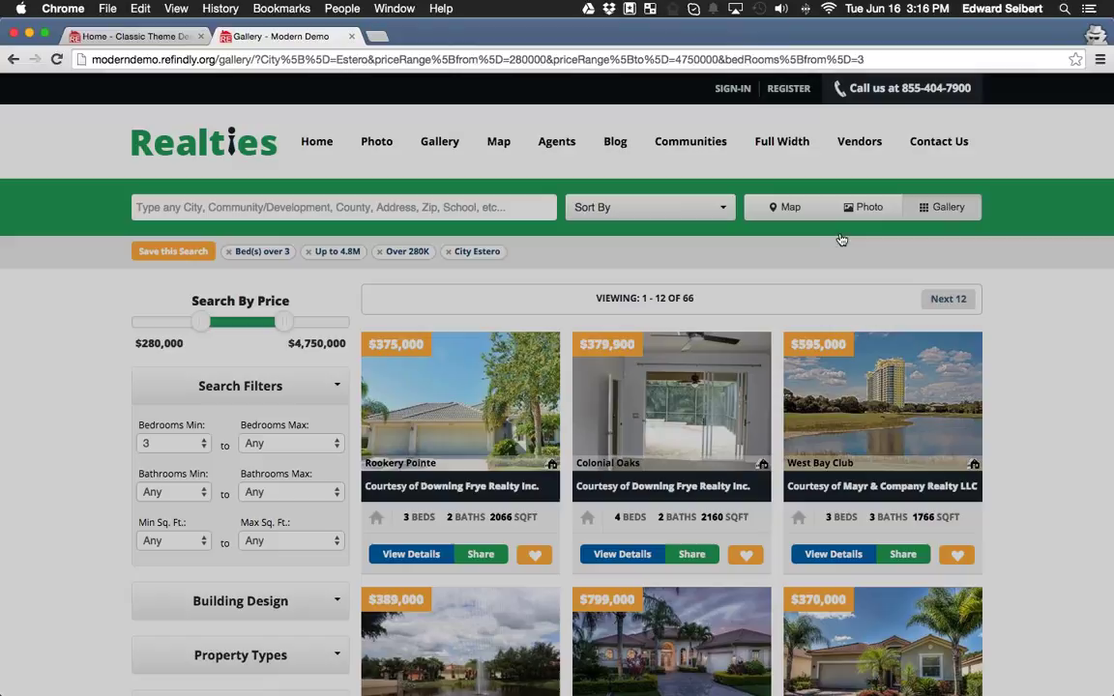
left_click(943, 145)
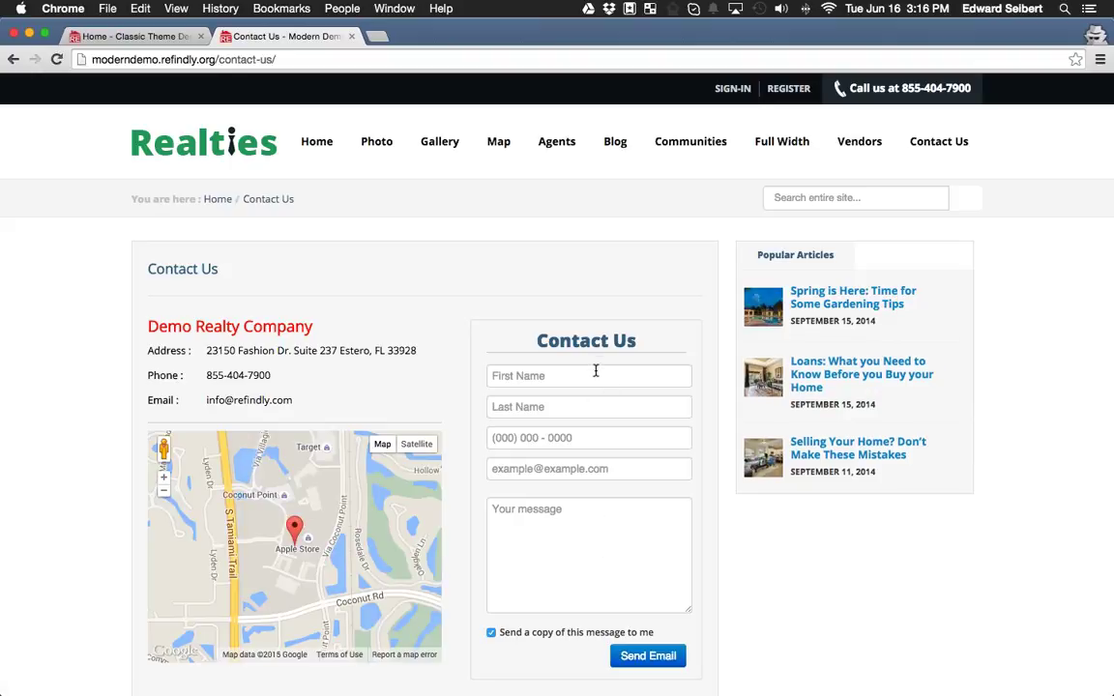
scroll(623, 473, "down", 3)
left_click(599, 442)
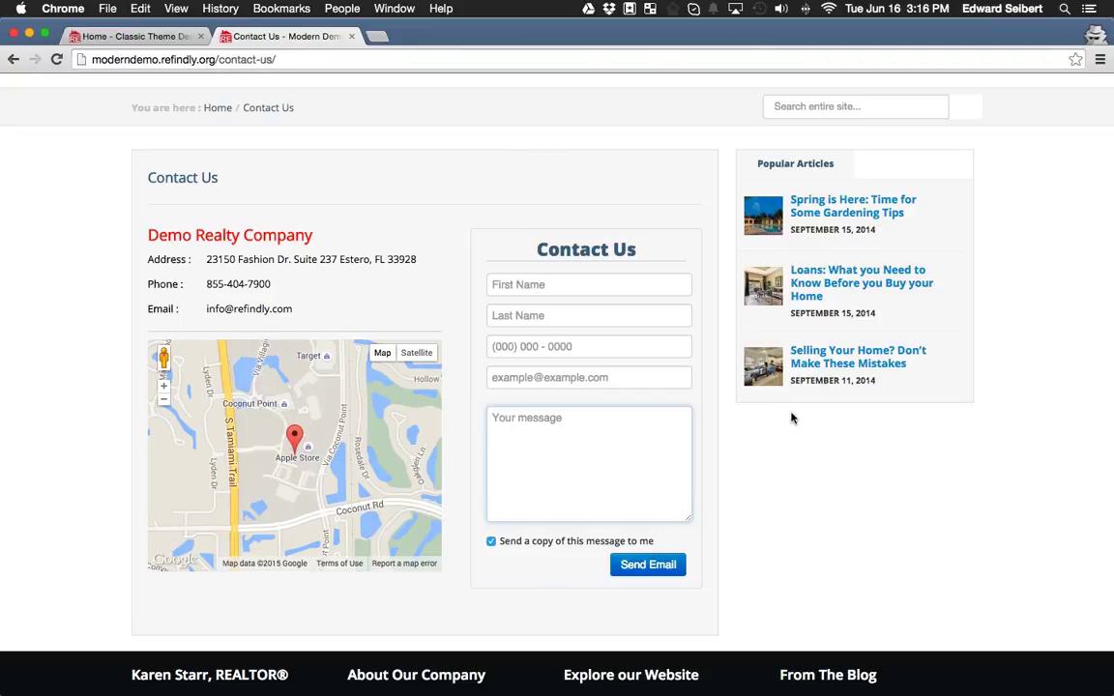
scroll(832, 527, "up", 3)
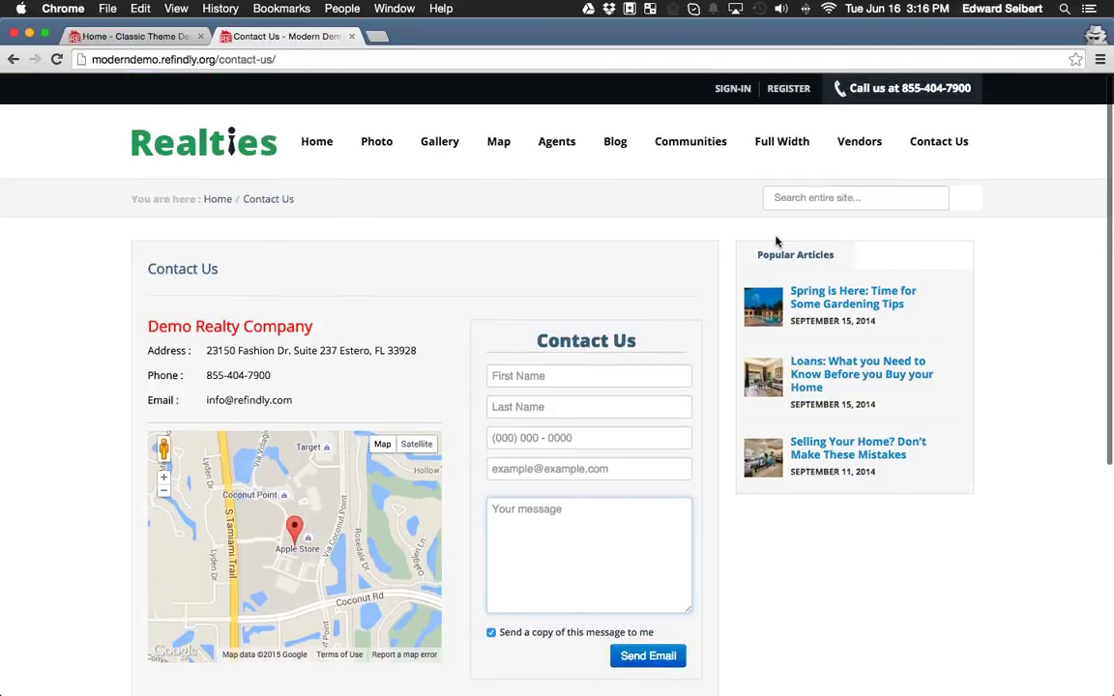
left_click(377, 143)
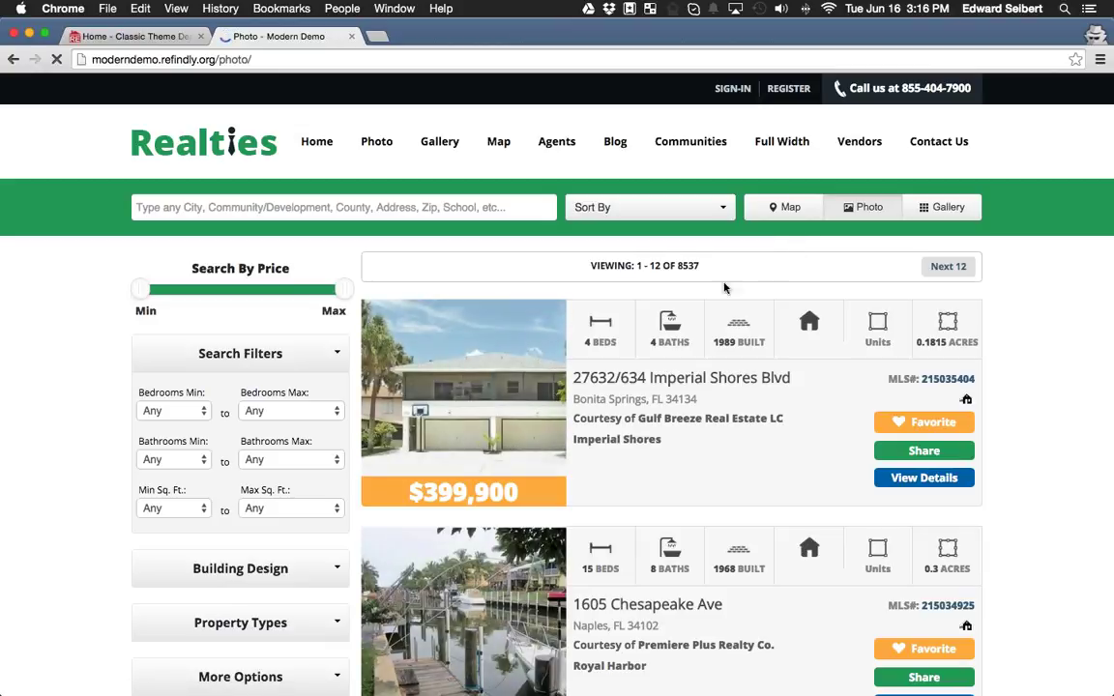
scroll(482, 356, "down", 3)
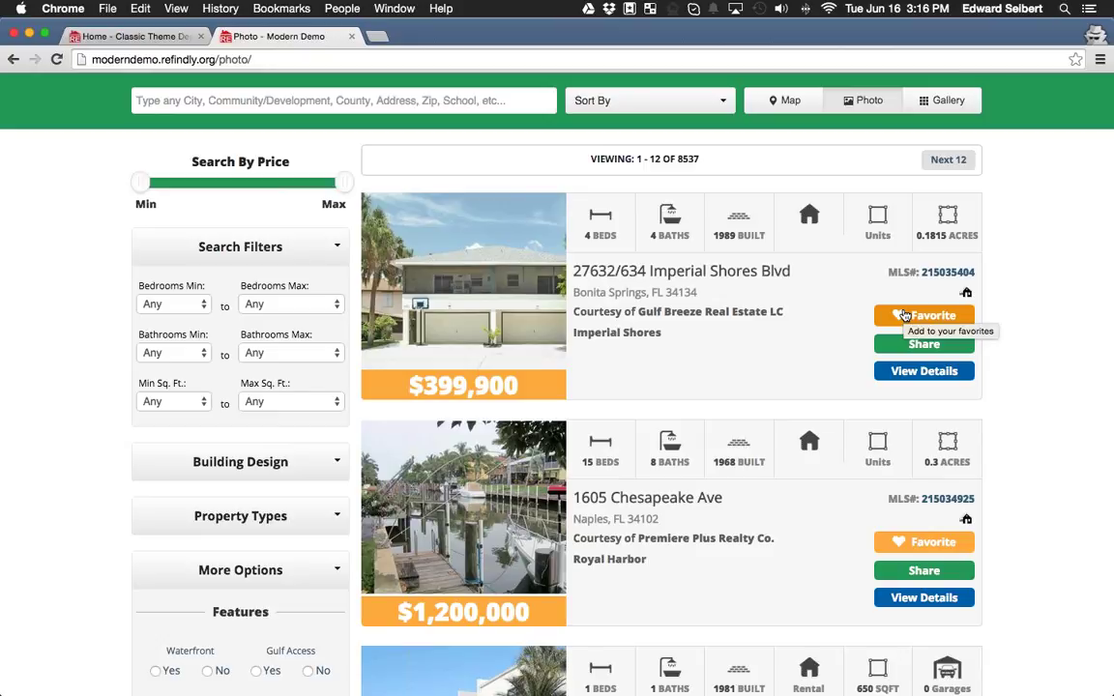
left_click(904, 316)
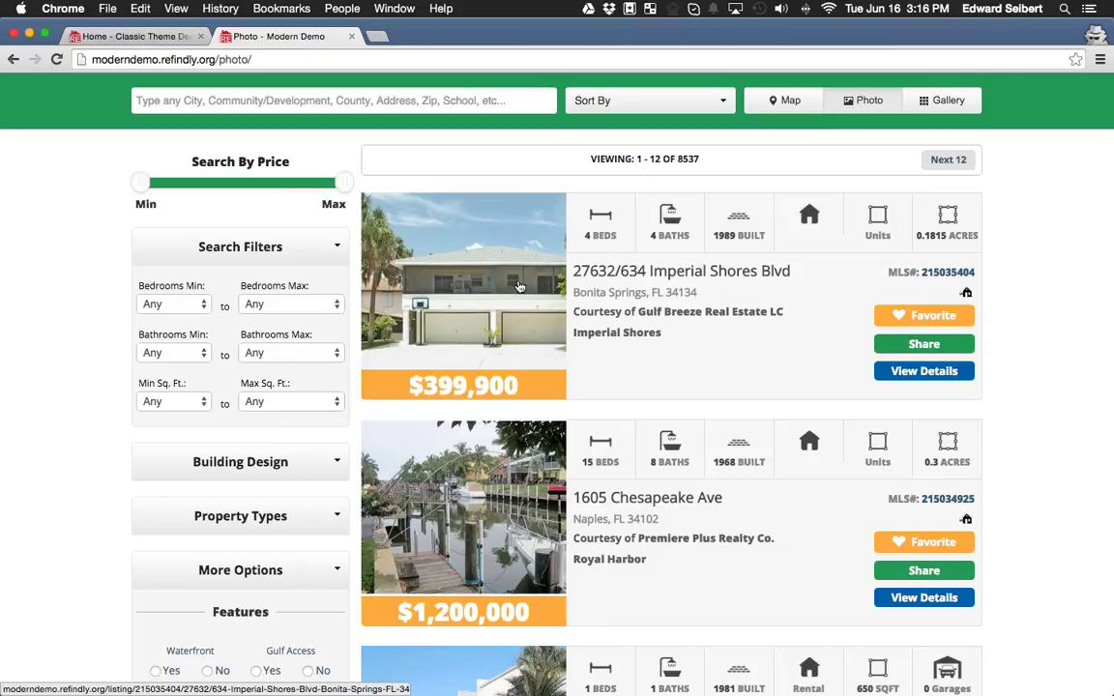
left_click(471, 257)
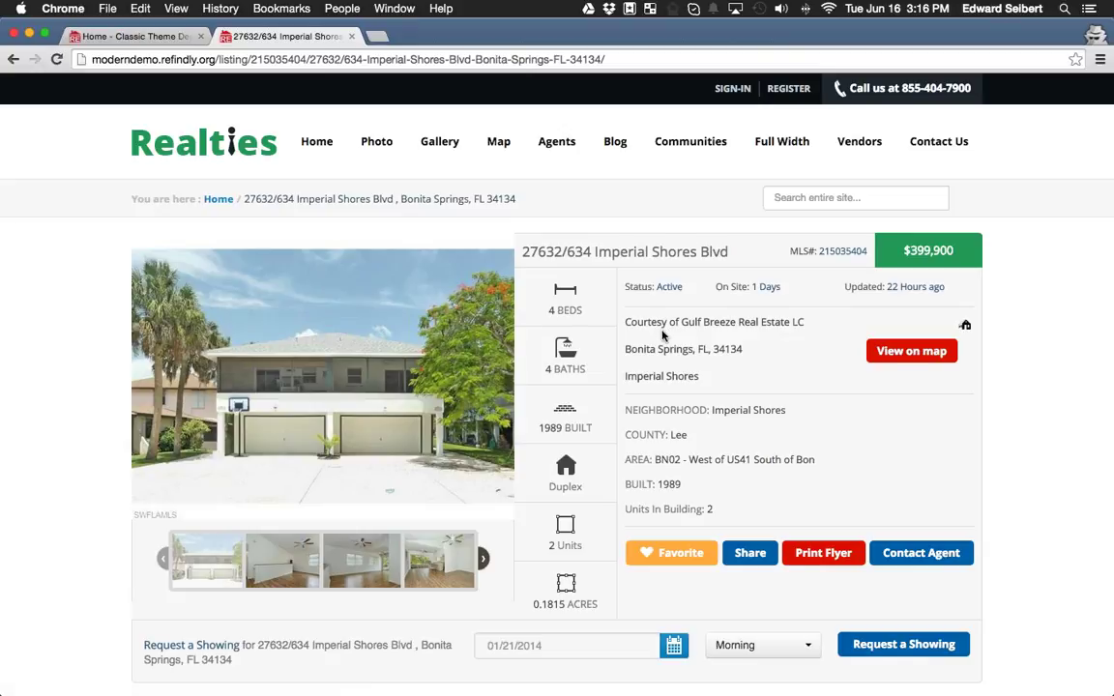
scroll(663, 329, "down", 2)
scroll(663, 336, "down", 3)
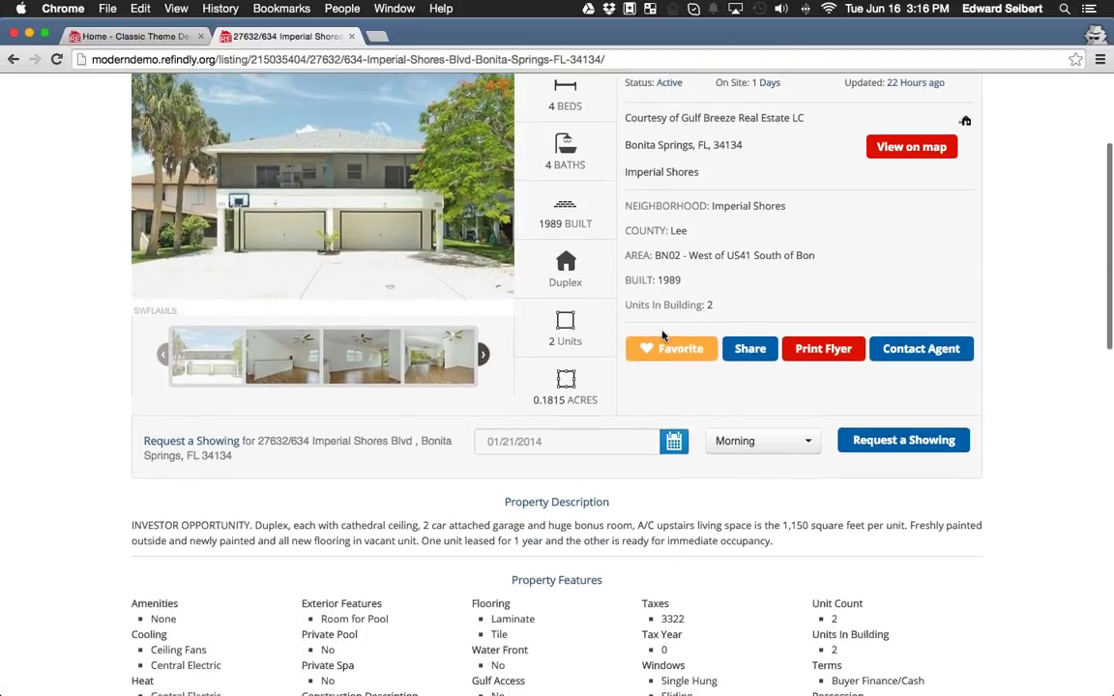
scroll(664, 341, "down", 10)
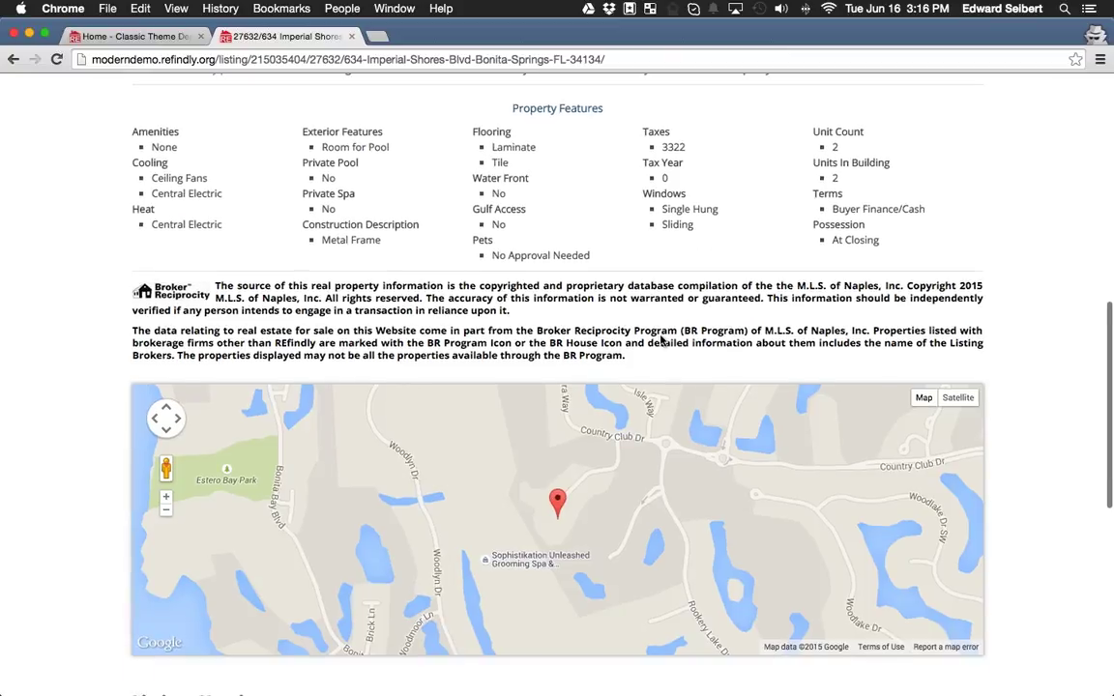
scroll(627, 379, "down", 5)
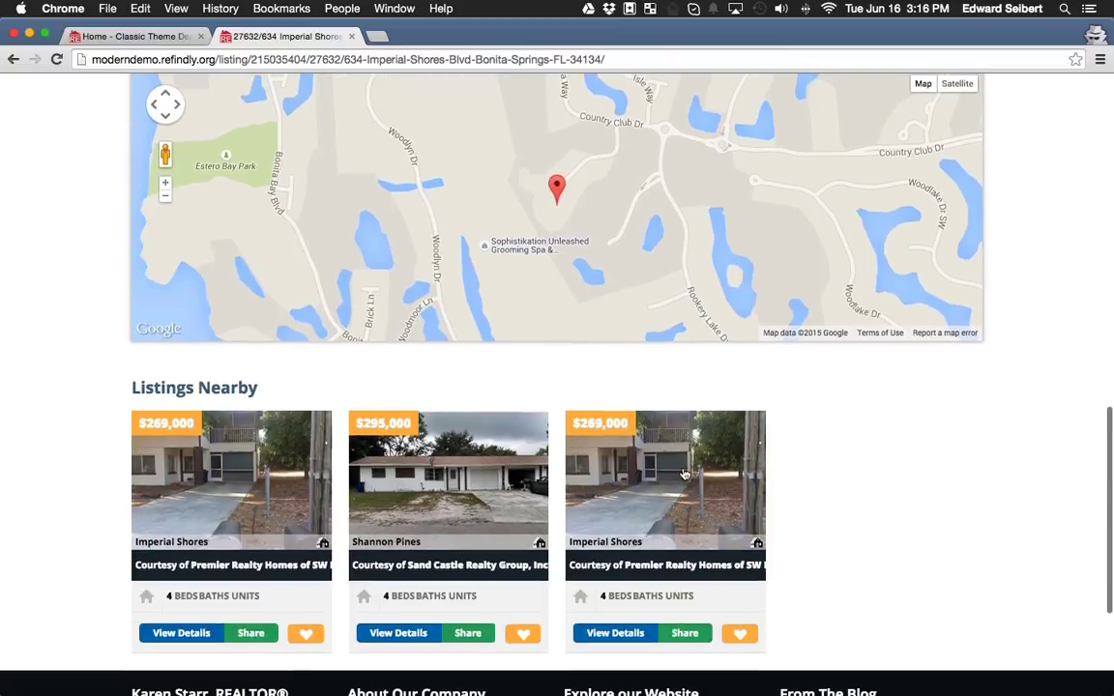
scroll(814, 415, "down", 2)
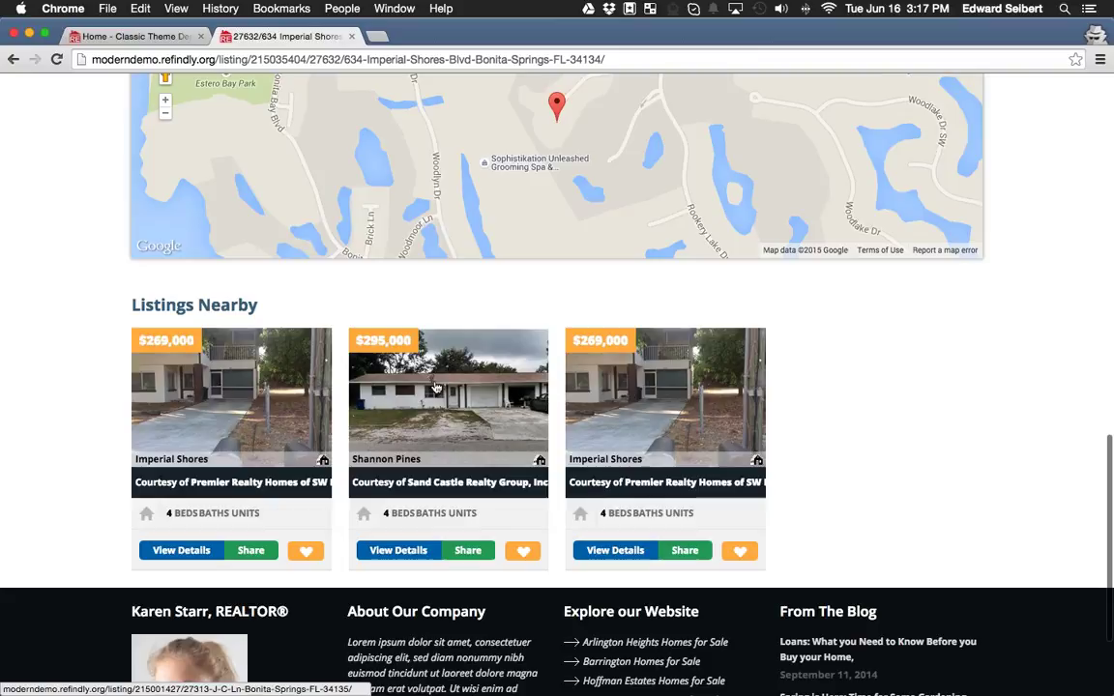
scroll(474, 390, "up", 3)
scroll(474, 390, "up", 5)
scroll(474, 390, "down", 5)
left_click(422, 513)
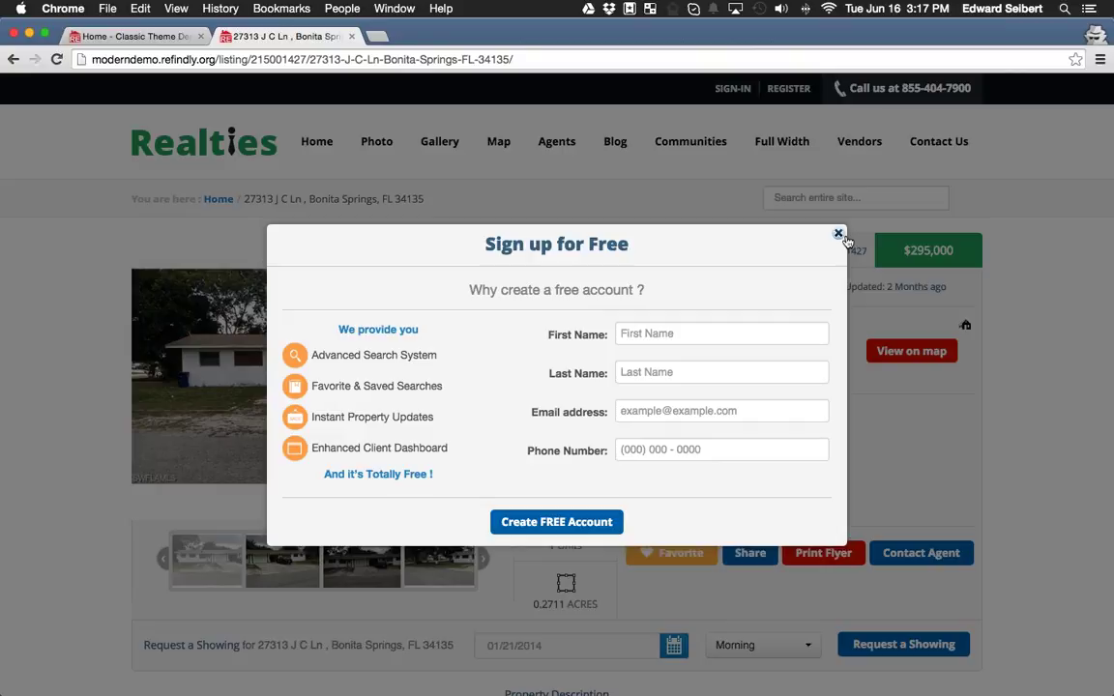
Close the listing tab and open the Classic demo's Property Search page.
left_click(352, 37)
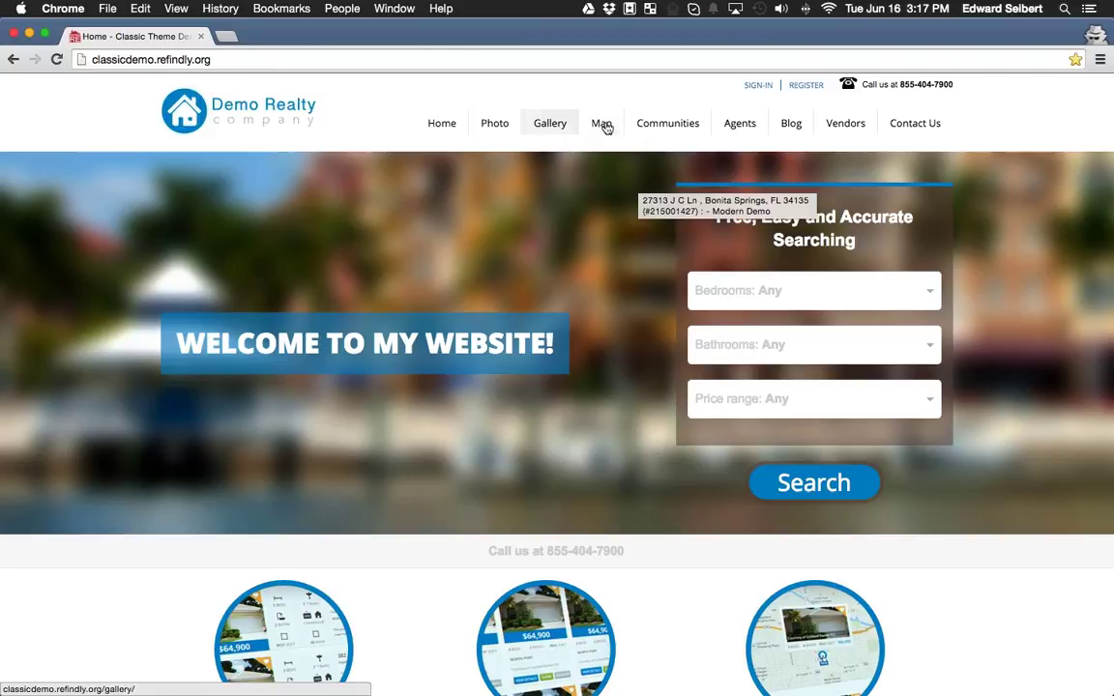
scroll(624, 237, "down", 5)
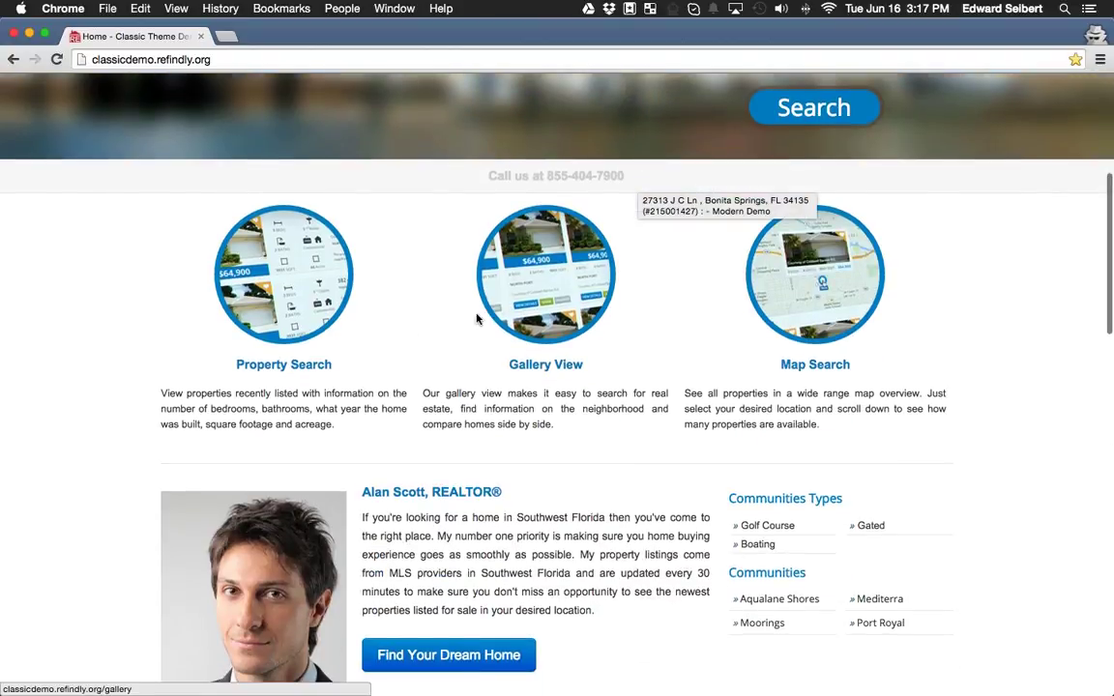
scroll(630, 416, "up", 1)
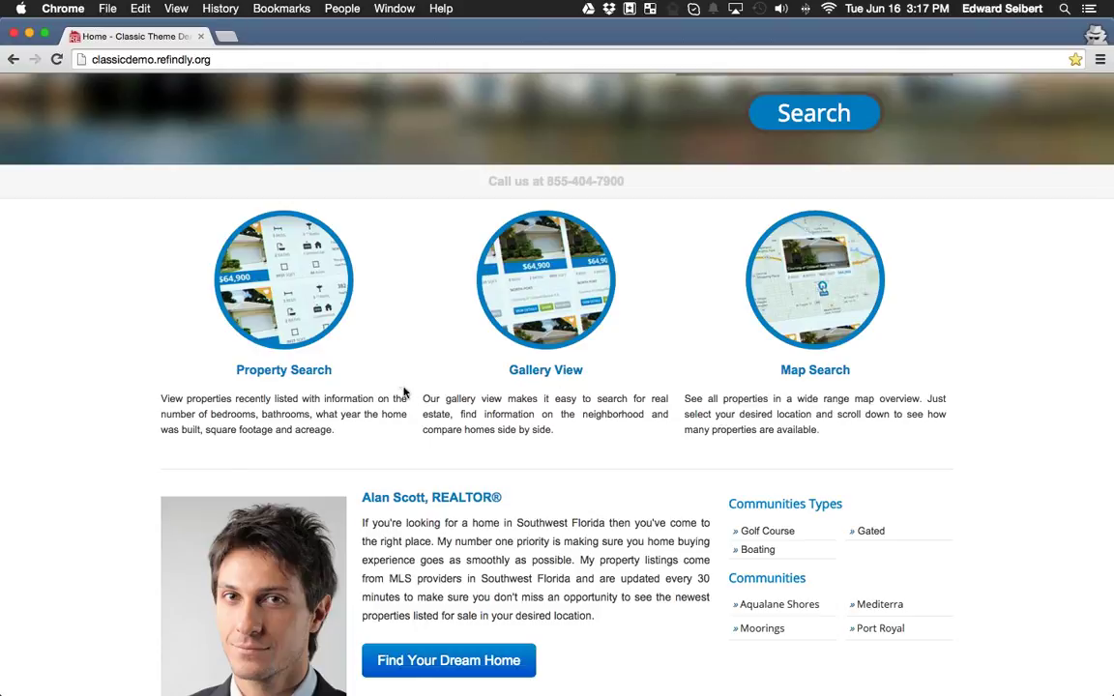
left_click(268, 257)
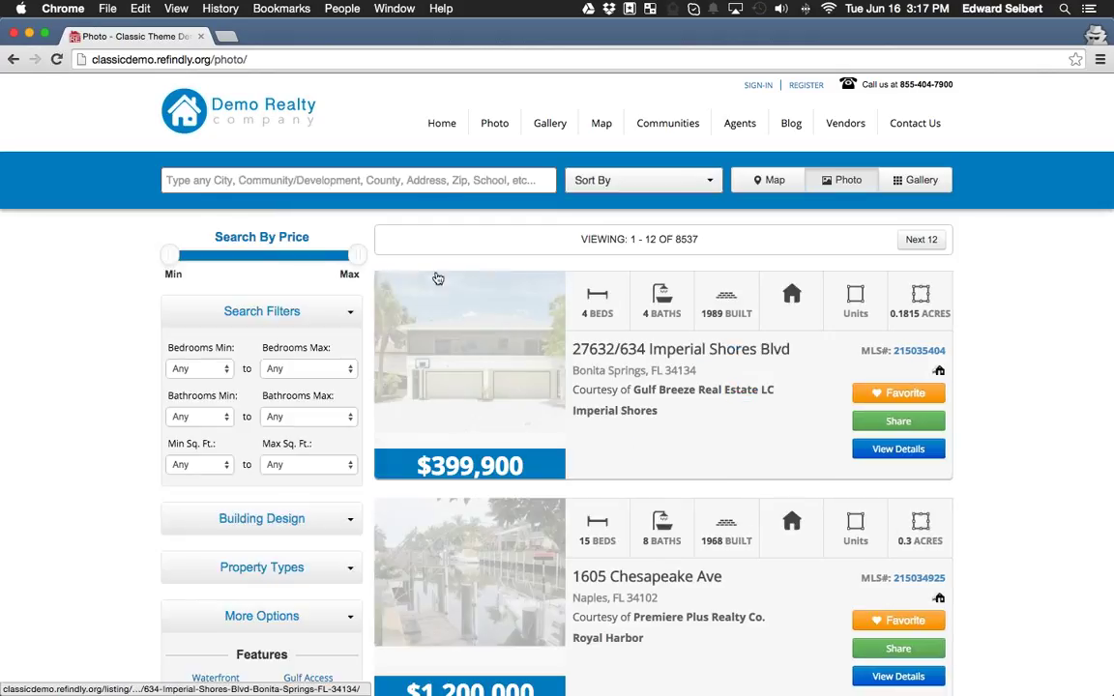
Browse the photo listings and switch them to gallery view.
scroll(705, 300, "down", 1)
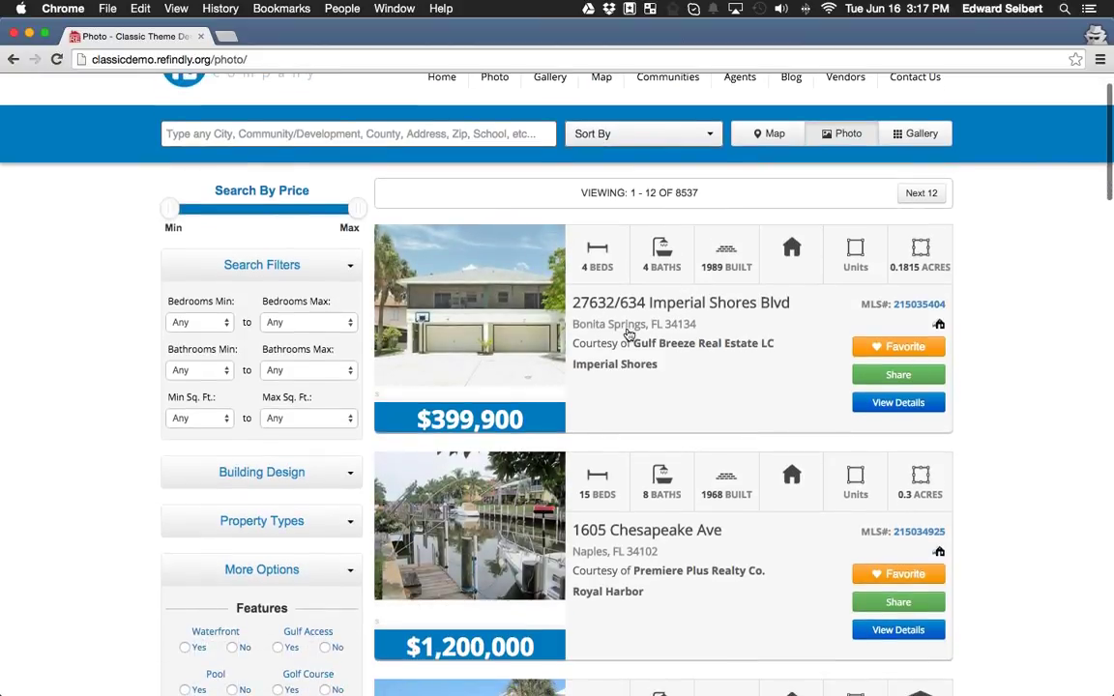
scroll(520, 427, "down", 3)
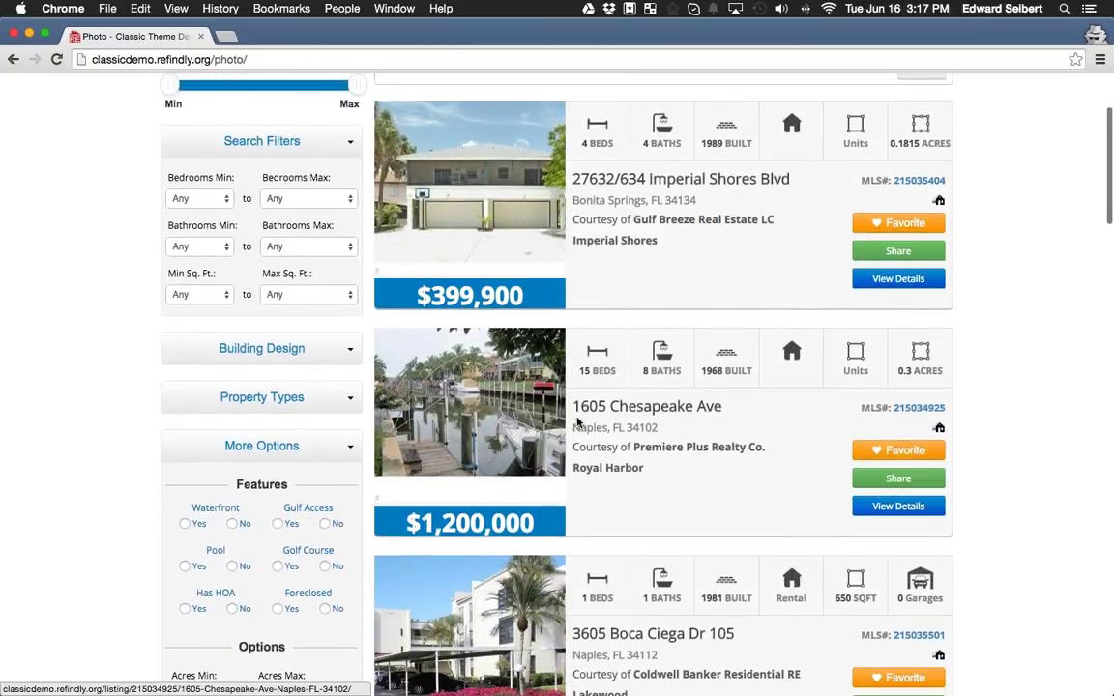
scroll(512, 425, "down", 5)
scroll(527, 455, "up", 6)
scroll(527, 455, "up", 2)
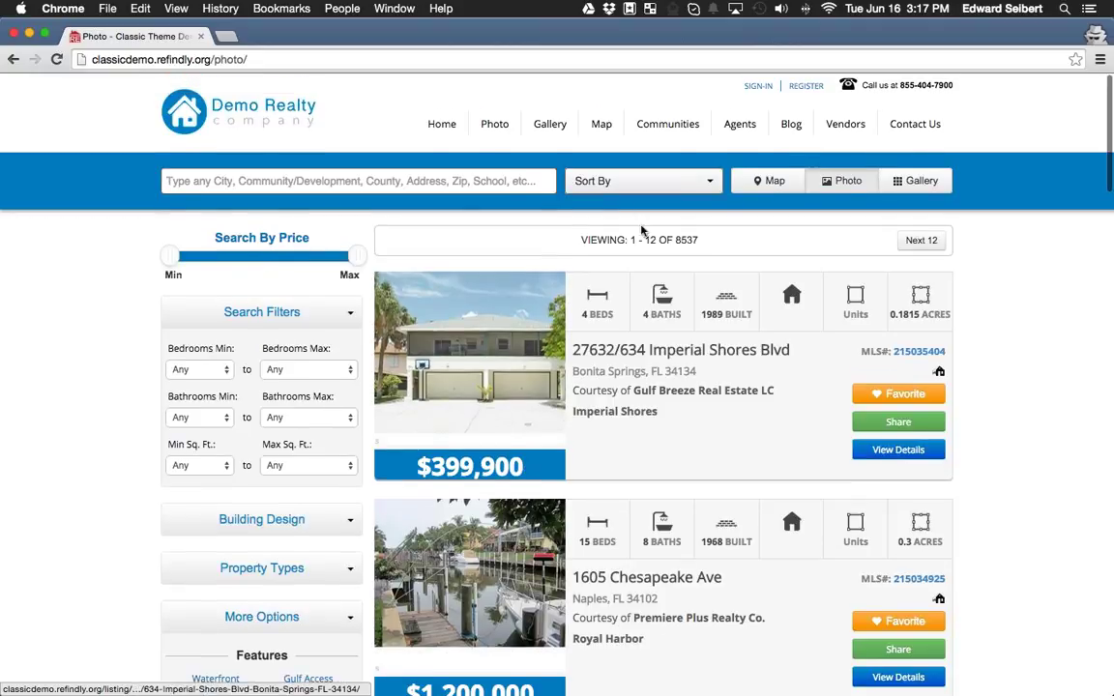
left_click(910, 184)
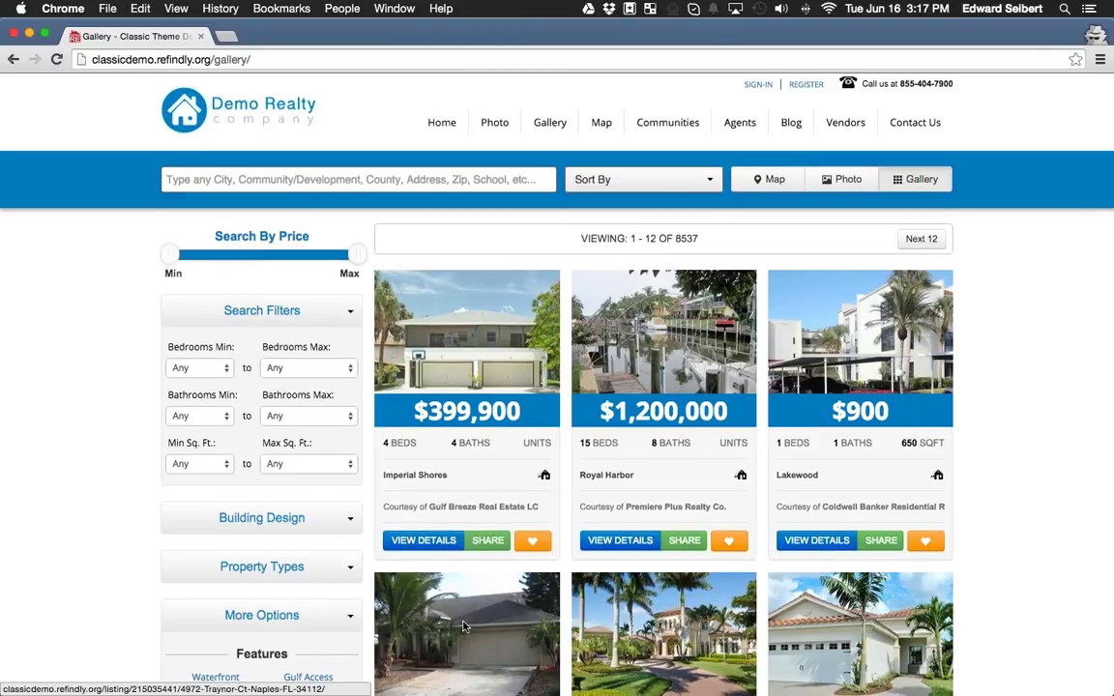
Switch the listings from gallery to map view.
scroll(705, 643, "down", 5)
scroll(713, 620, "up", 6)
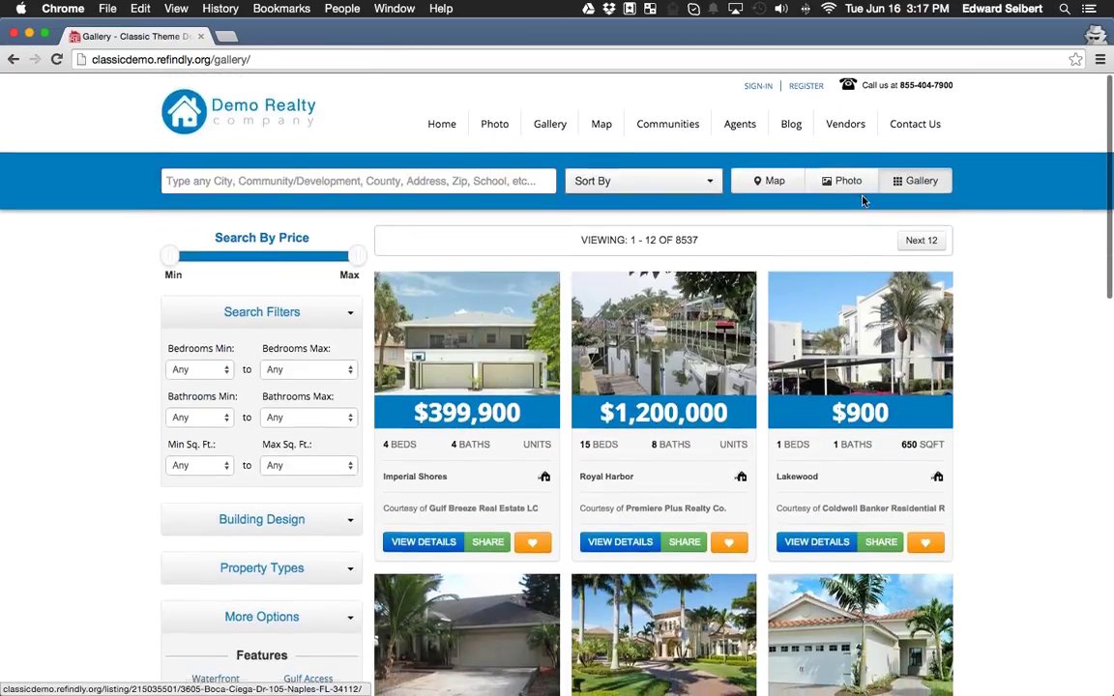
left_click(775, 179)
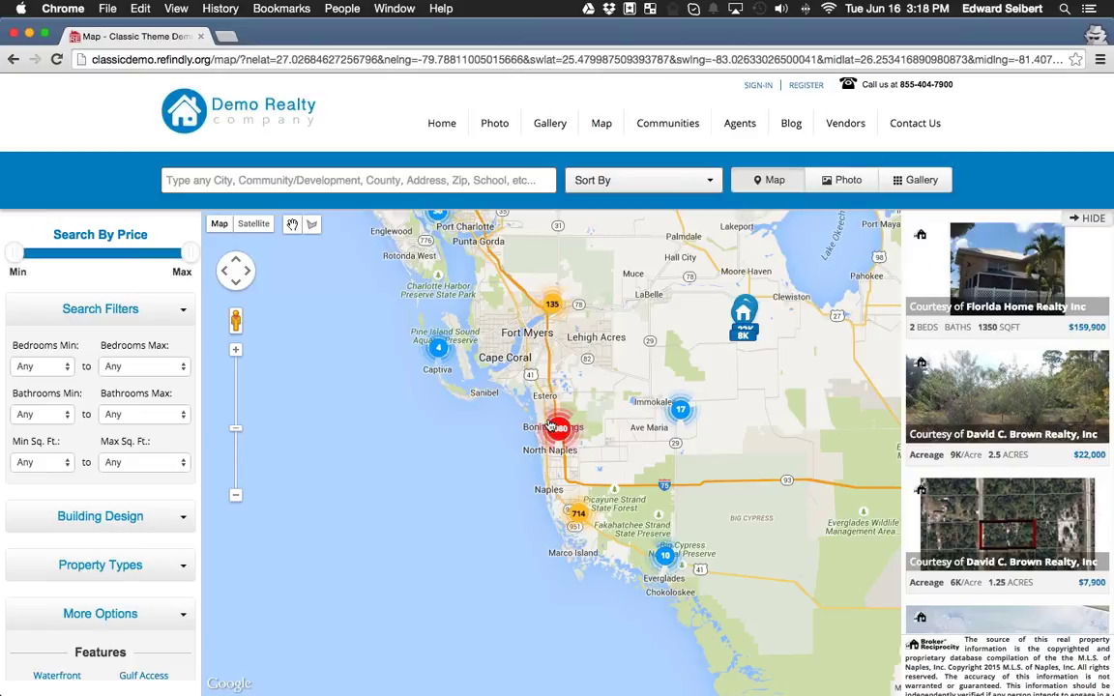
Zoom toward Bonita Springs and draw a search polygon from Lovers Key down to Wiggins Pass.
left_click(558, 433)
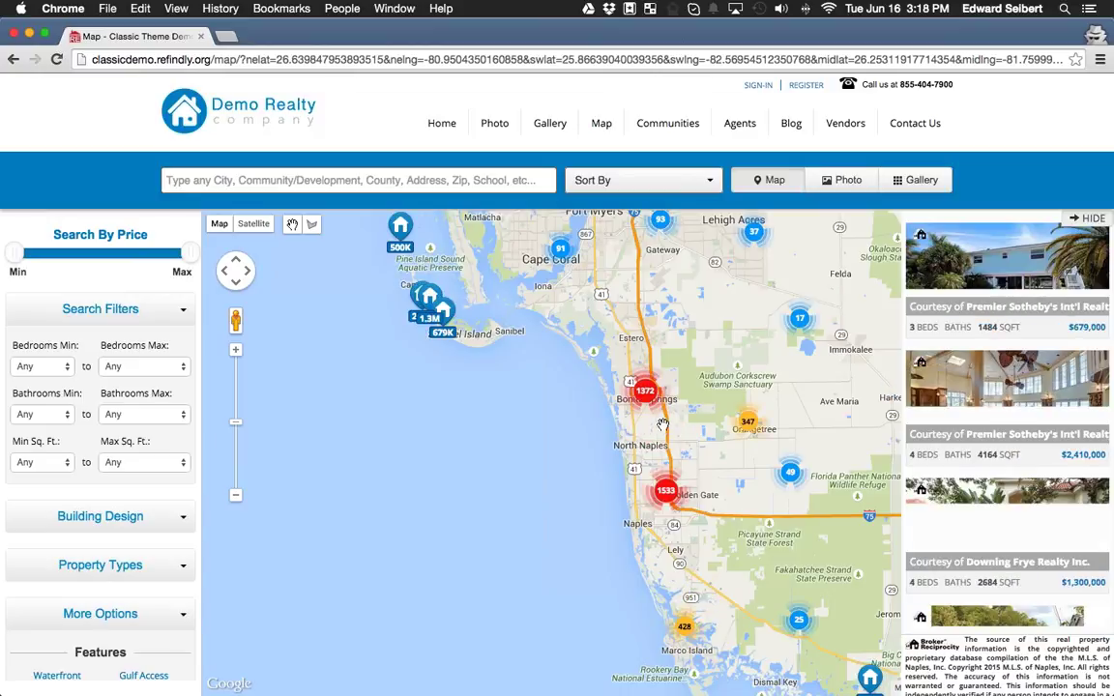
left_click(646, 392)
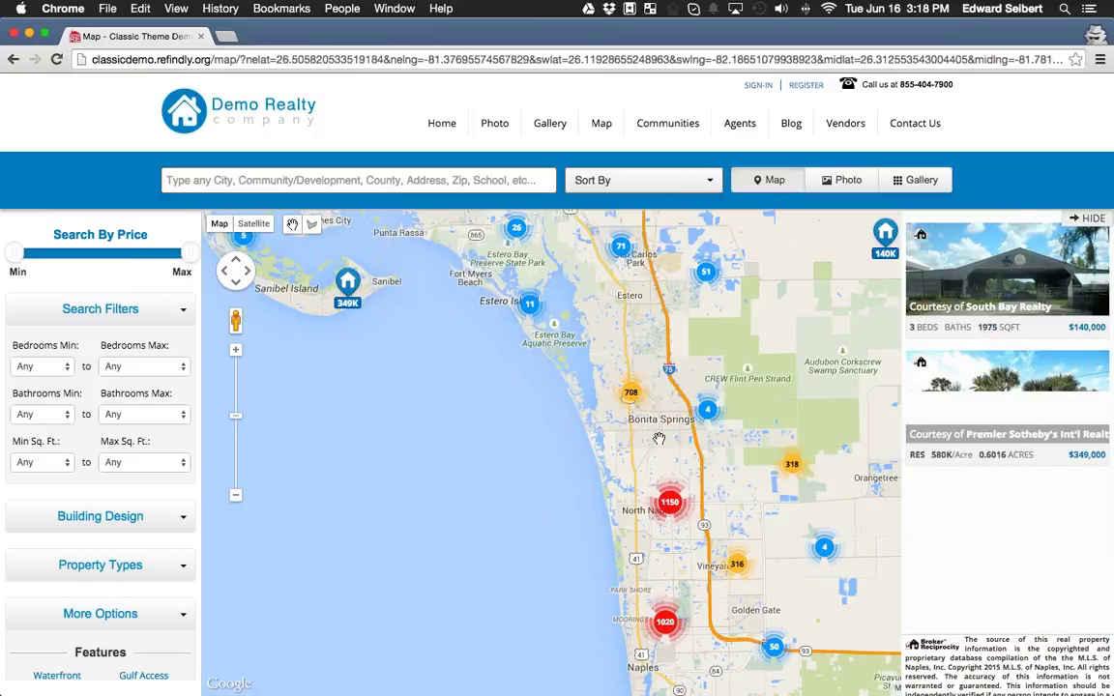
left_click(629, 393)
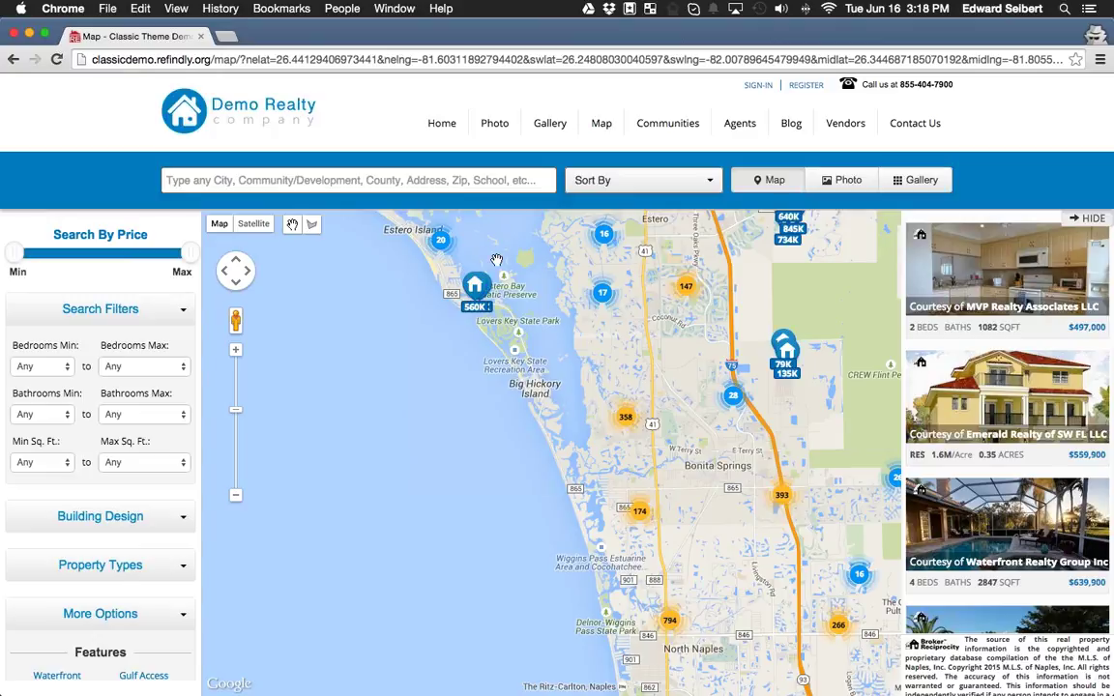
left_click(312, 224)
left_click(498, 370)
left_click(561, 365)
left_click(602, 501)
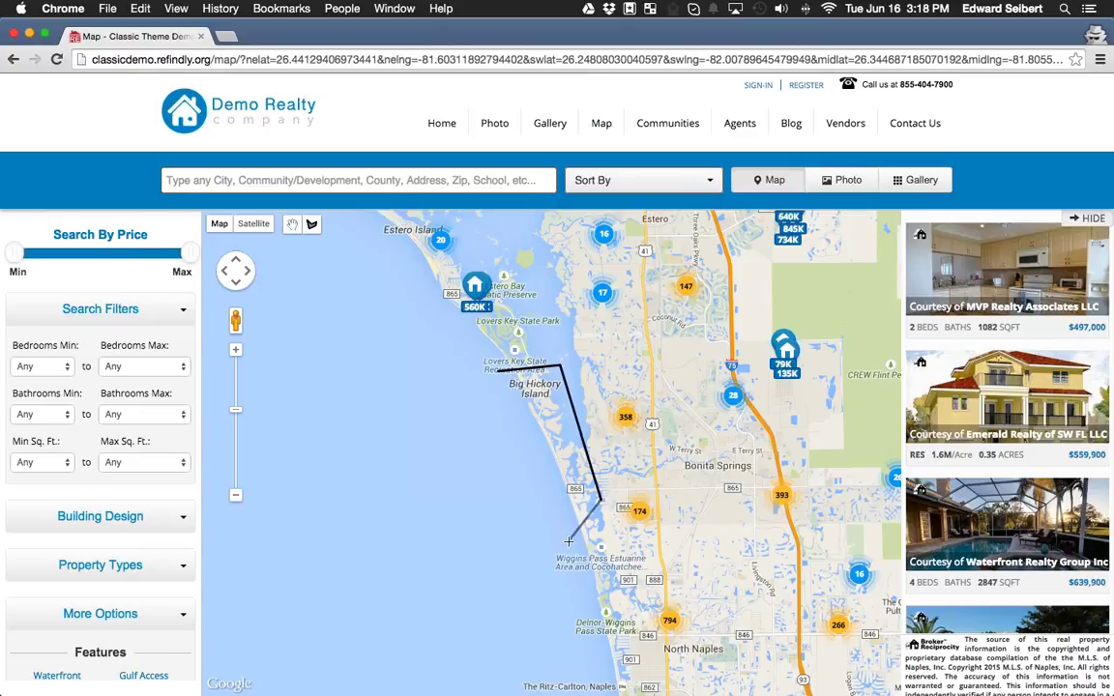
left_click(570, 537)
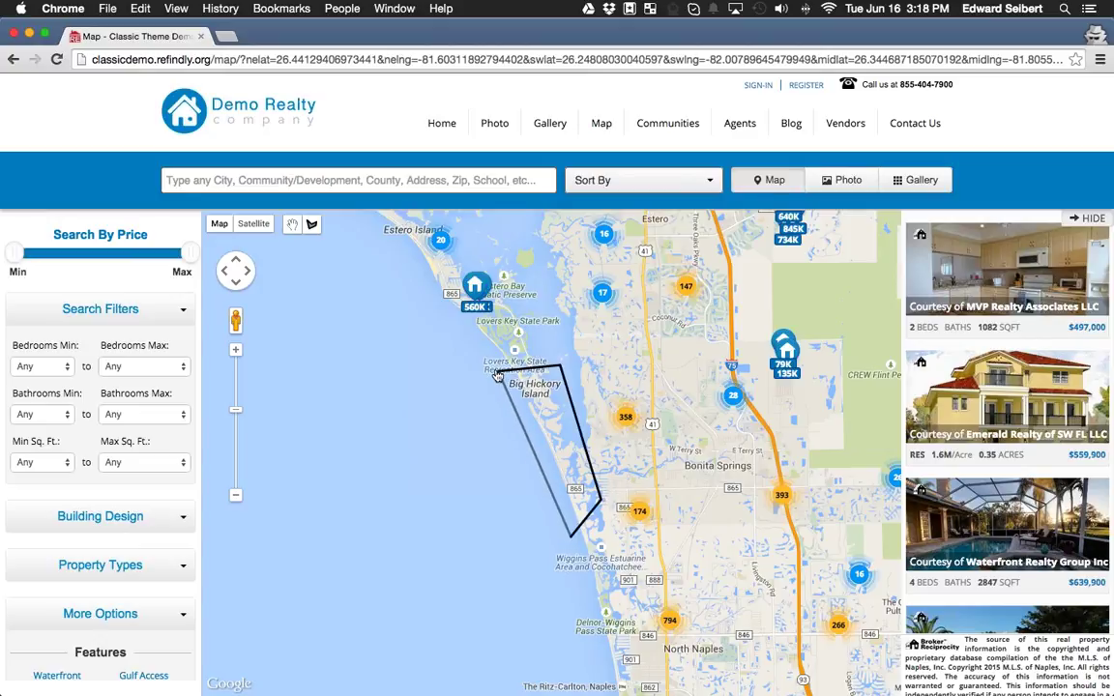
left_click(497, 372)
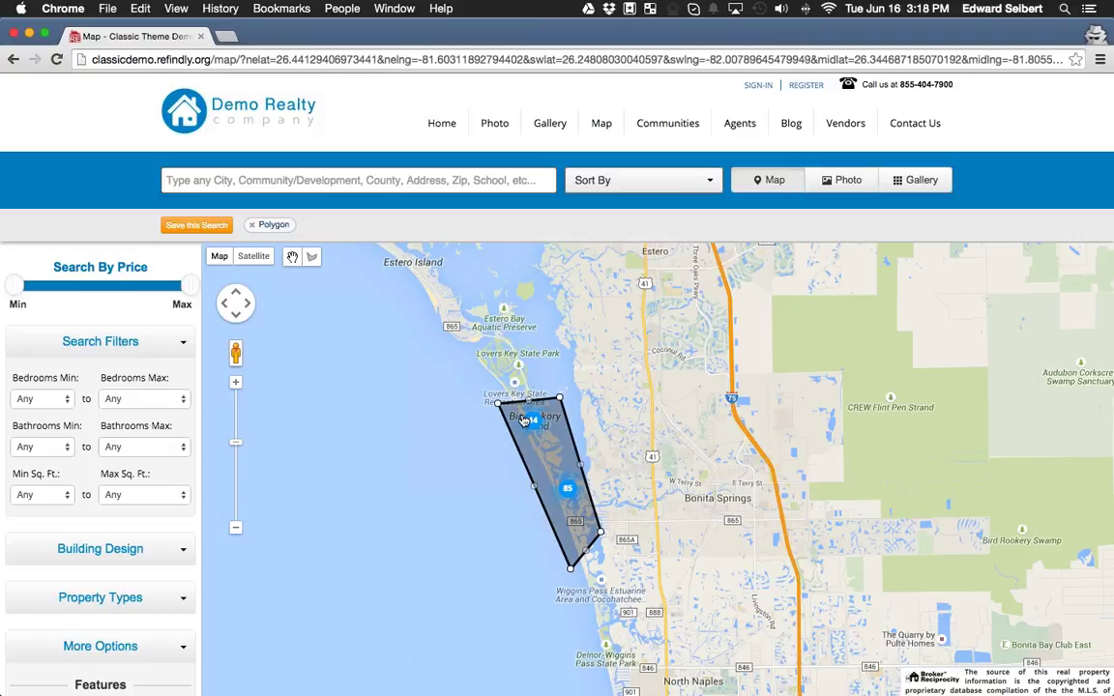
Pull the polygon's corners and edges tight around Bonita Beach island, then zoom in.
left_click(568, 489)
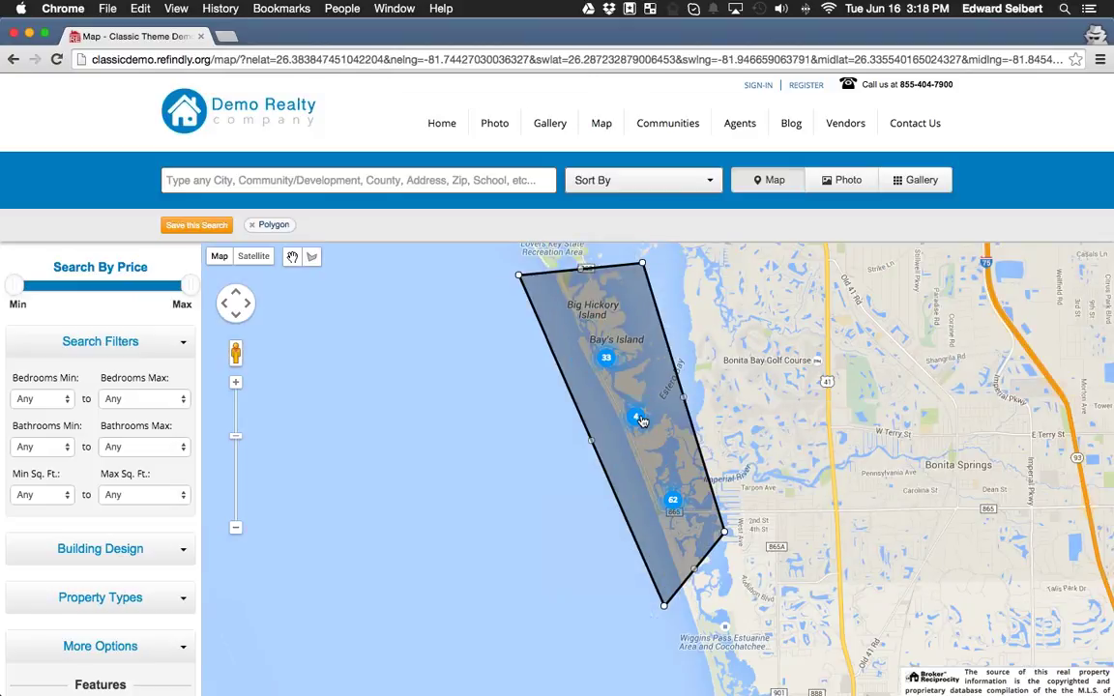
left_click(639, 420)
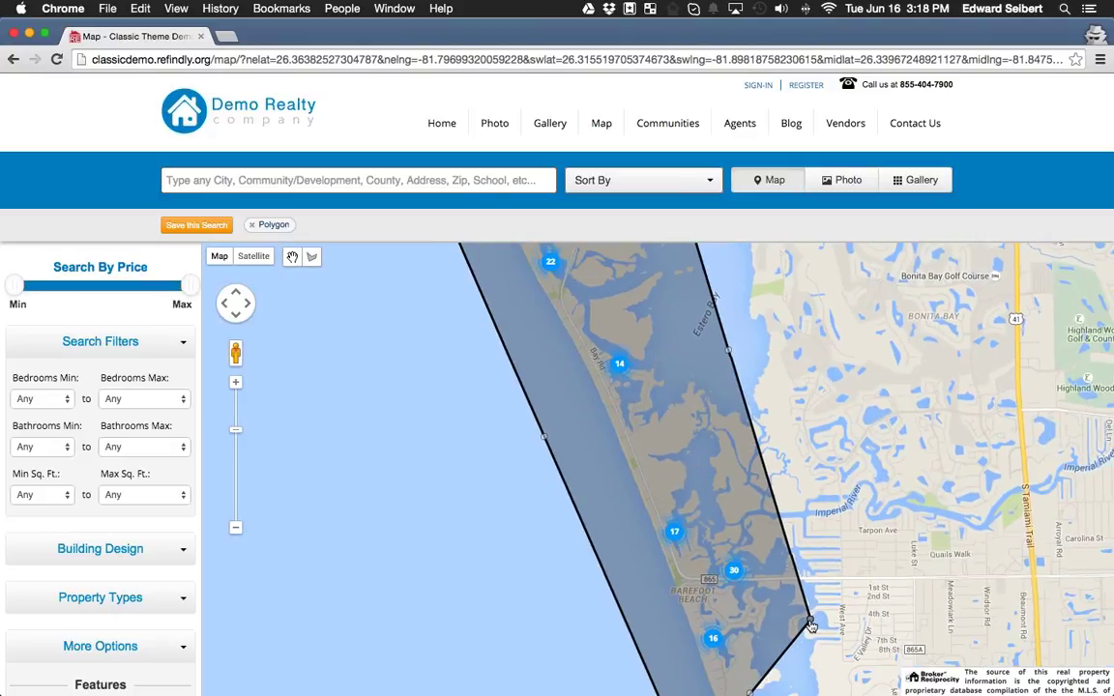
left_click_drag(810, 622, 756, 576)
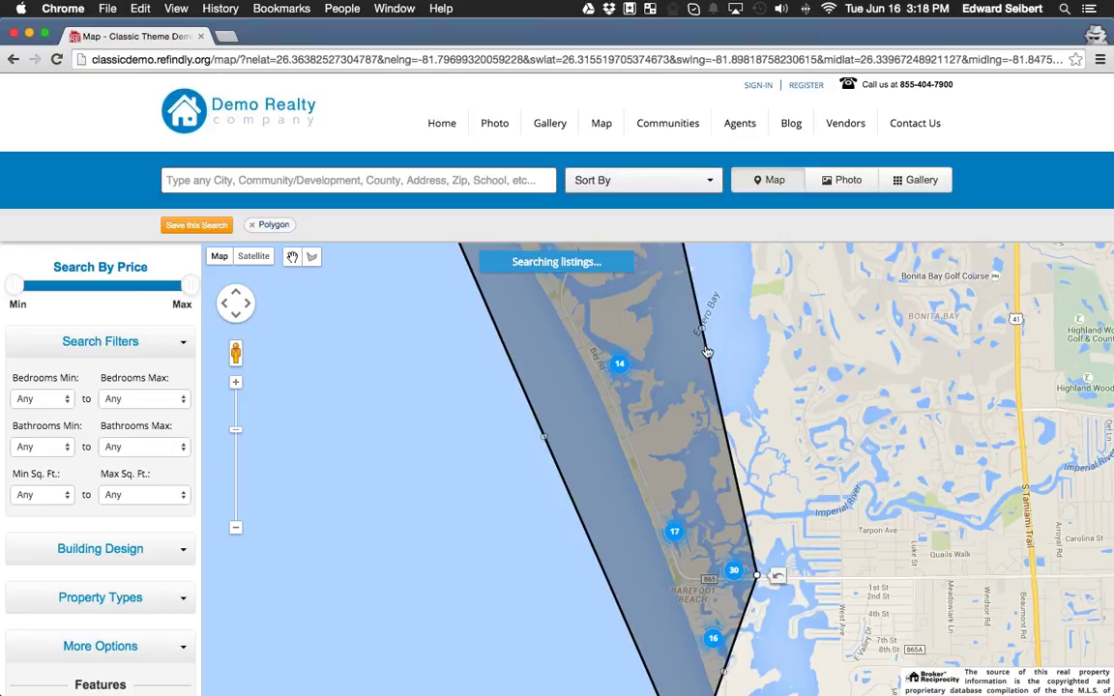
left_click_drag(696, 325, 716, 505)
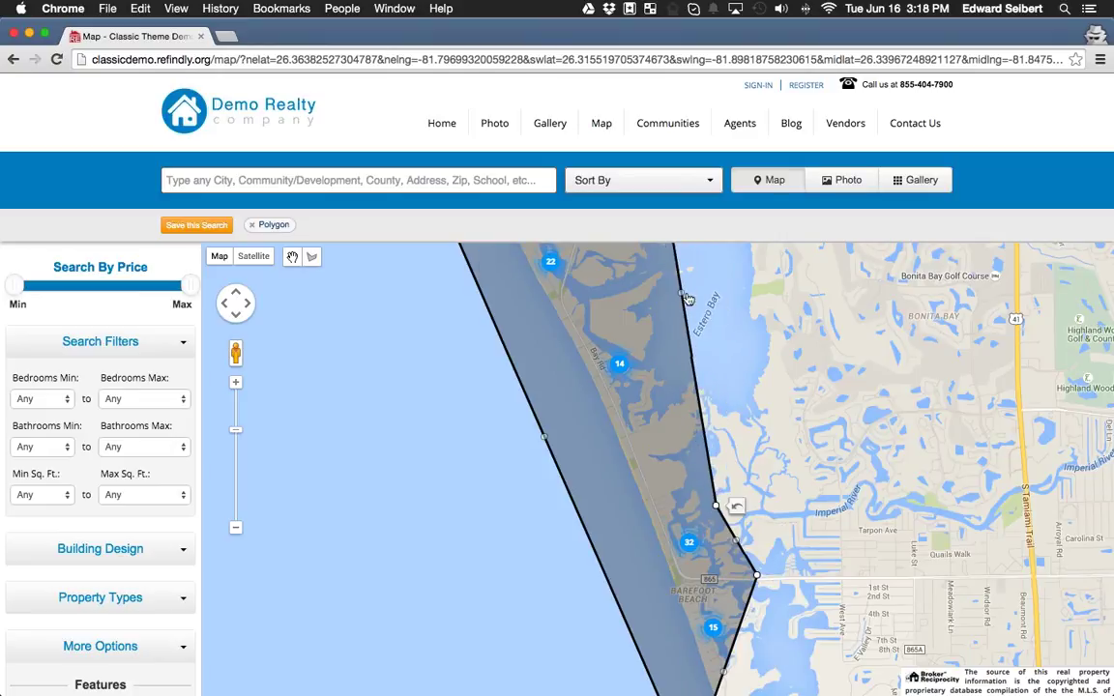
left_click_drag(684, 298, 710, 362)
left_click_drag(545, 436, 598, 397)
left_click_drag(643, 586, 654, 574)
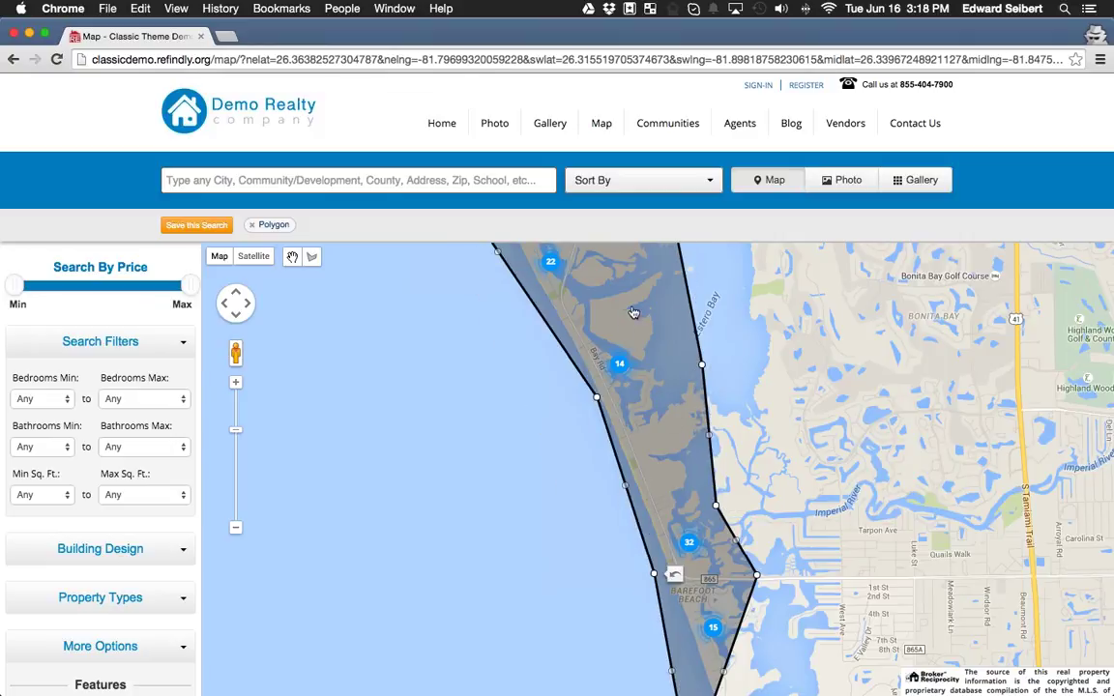
scroll(581, 280, "up", 2)
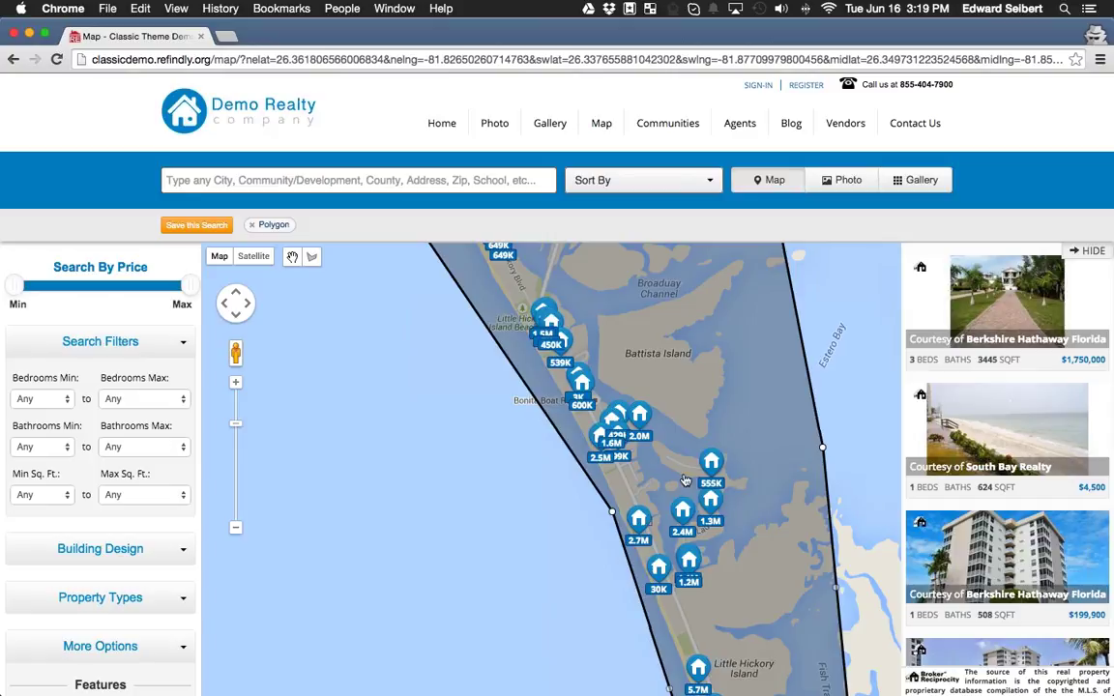
double_click(641, 462)
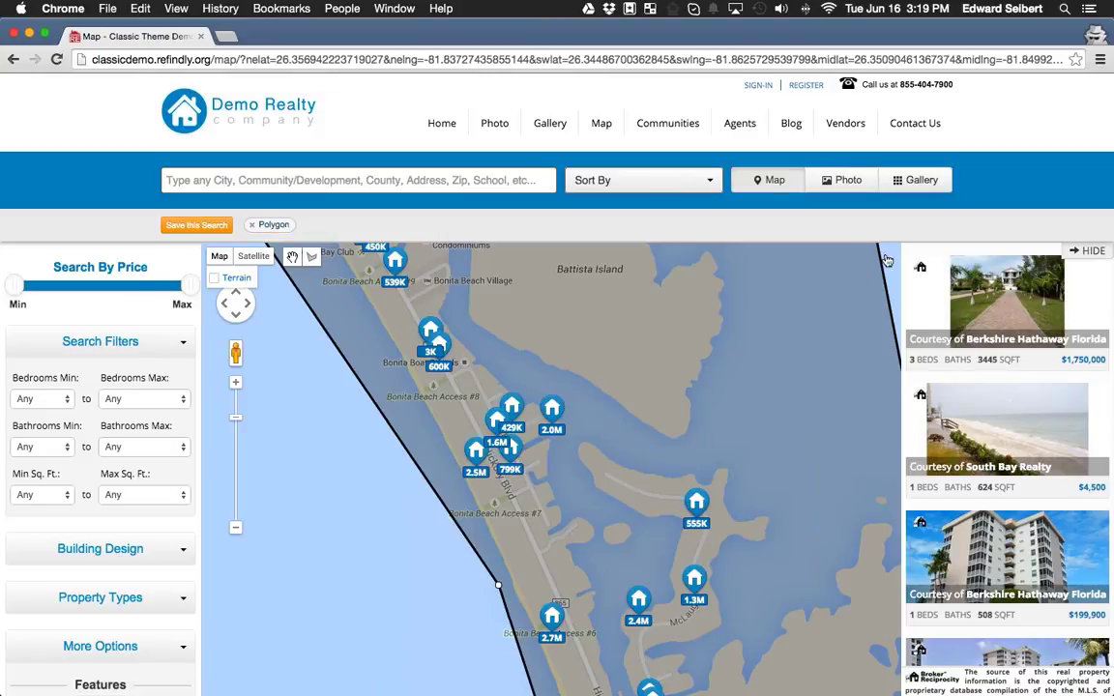
Show the polygon results as a gallery grid and scroll through the 83 listings.
left_click(924, 178)
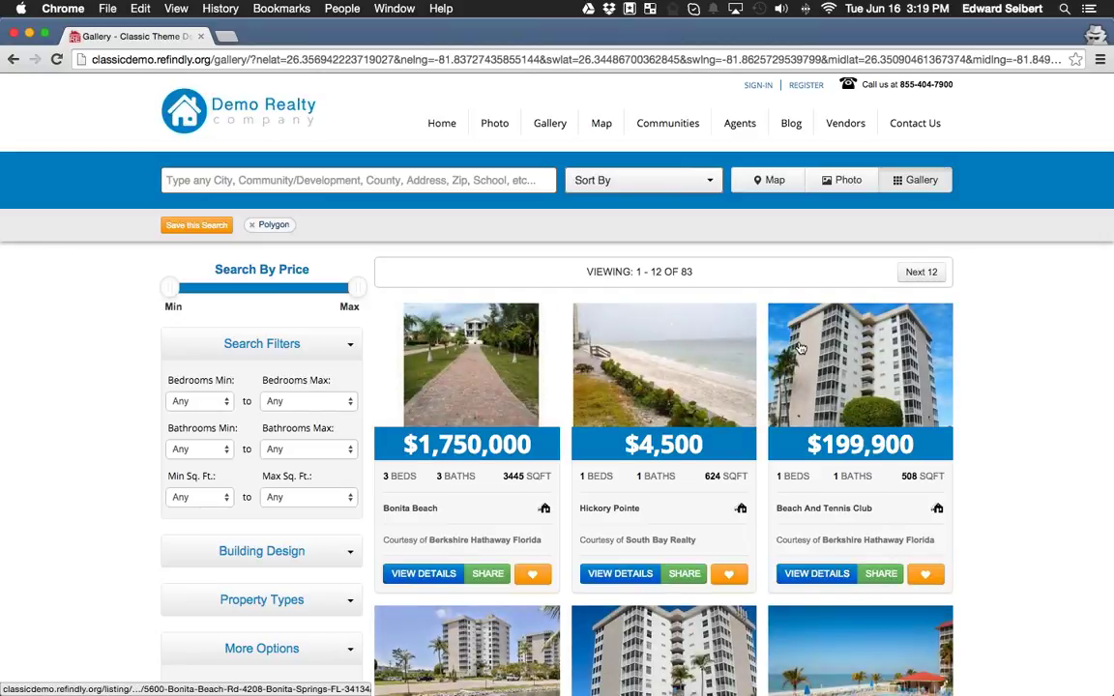
scroll(813, 343, "down", 5)
scroll(812, 344, "down", 9)
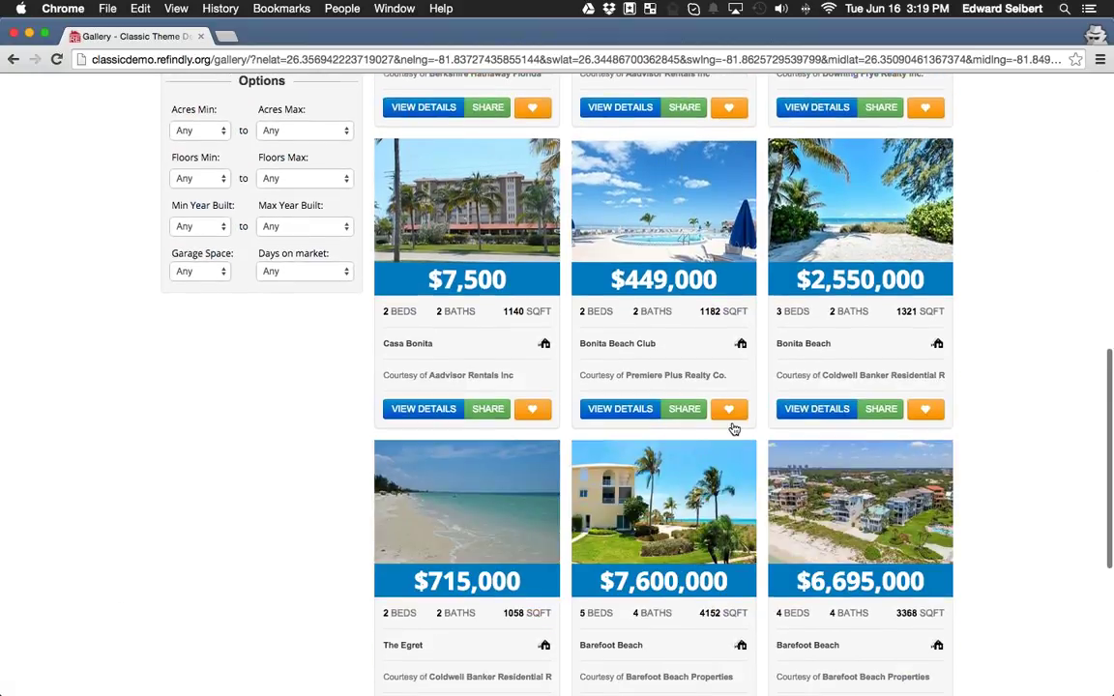
scroll(730, 496, "up", 7)
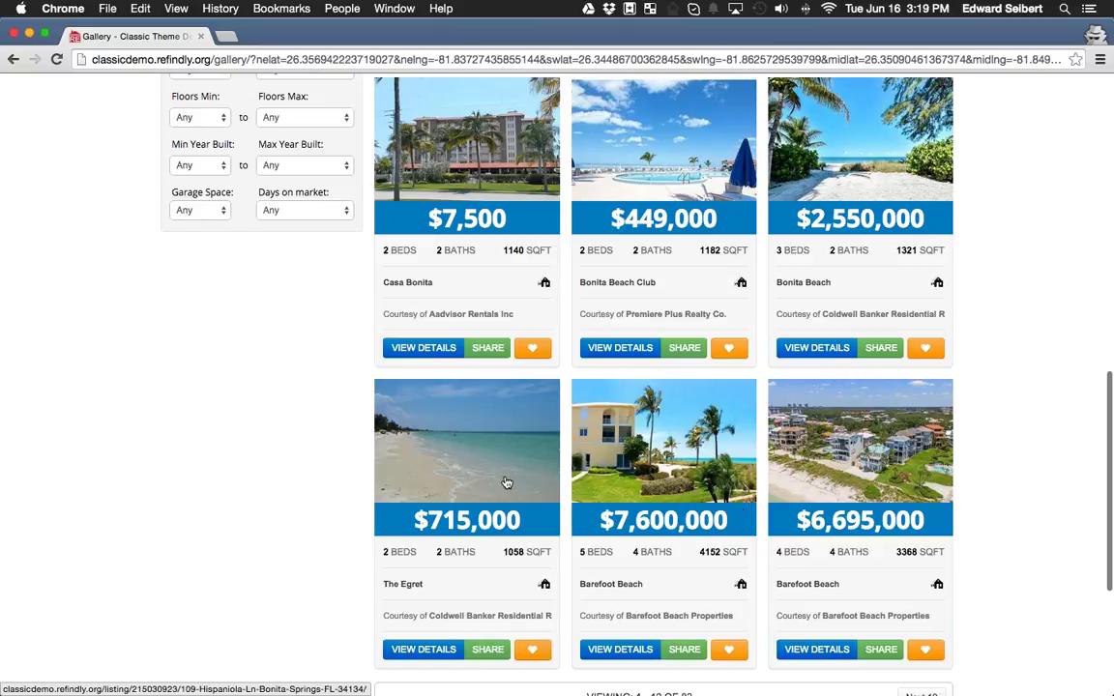
scroll(481, 486, "up", 7)
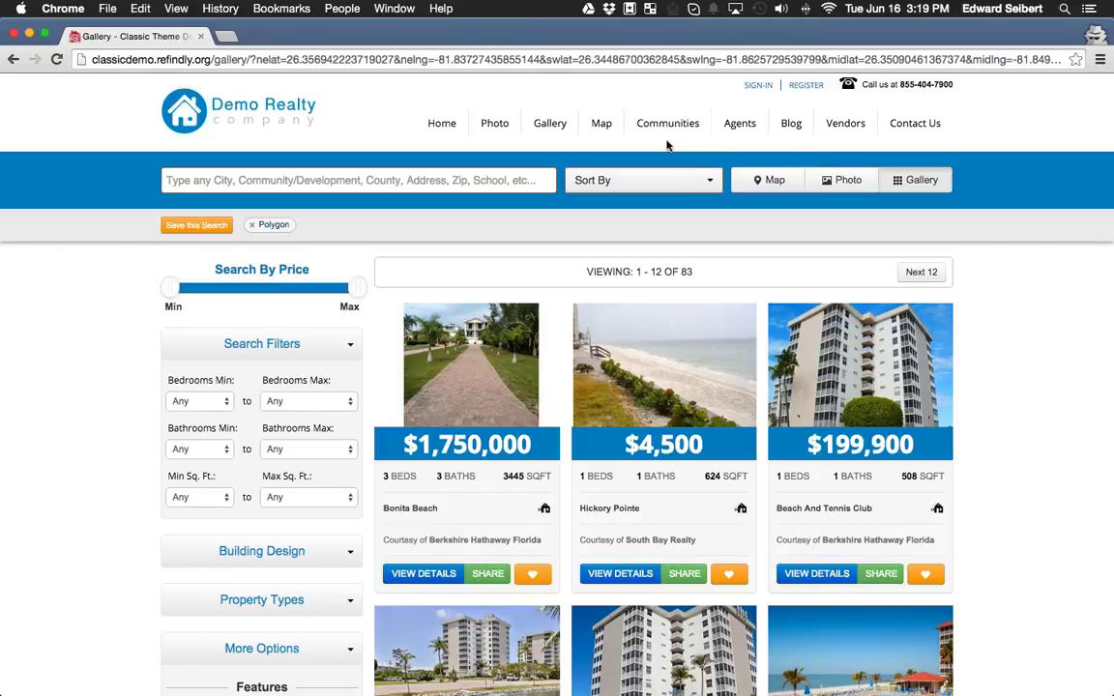
mouse_move(666, 130)
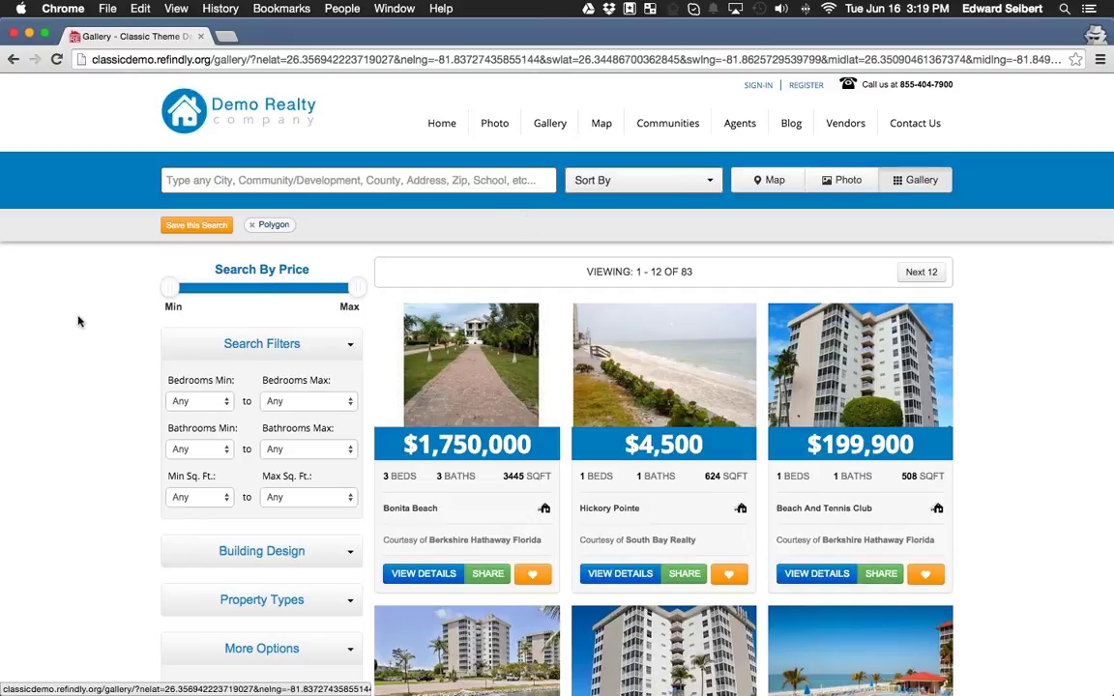
scroll(187, 350, "down", 3)
Expand the Building Design, Property Types and More Options filter sections and review them.
left_click(299, 278)
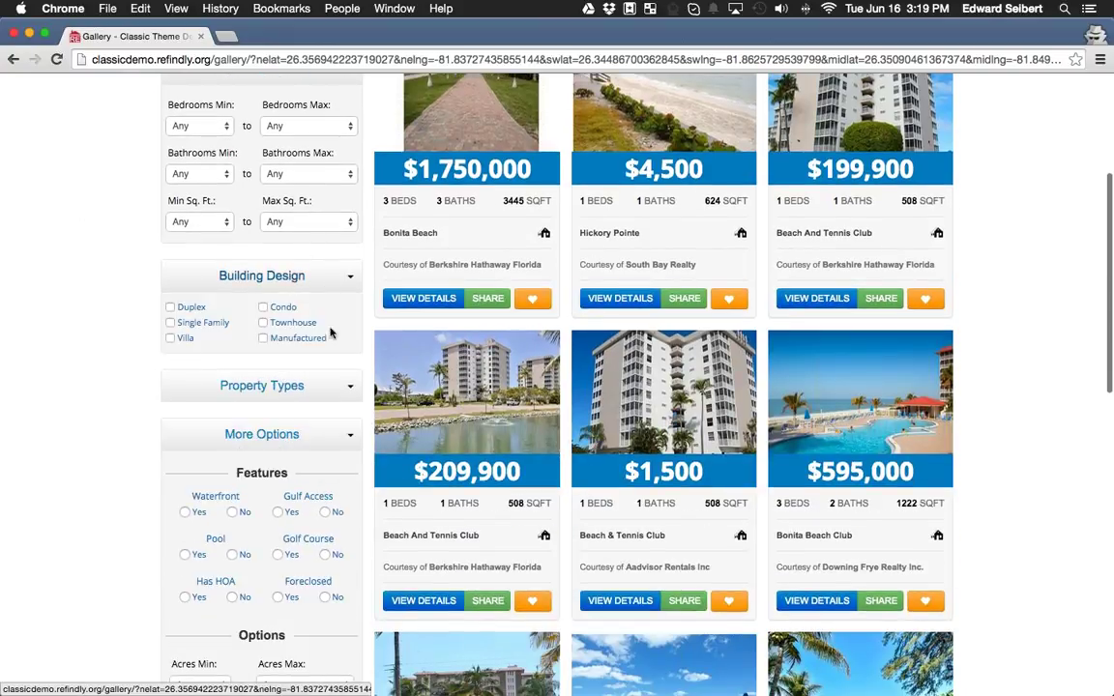
left_click(313, 388)
left_click(347, 483)
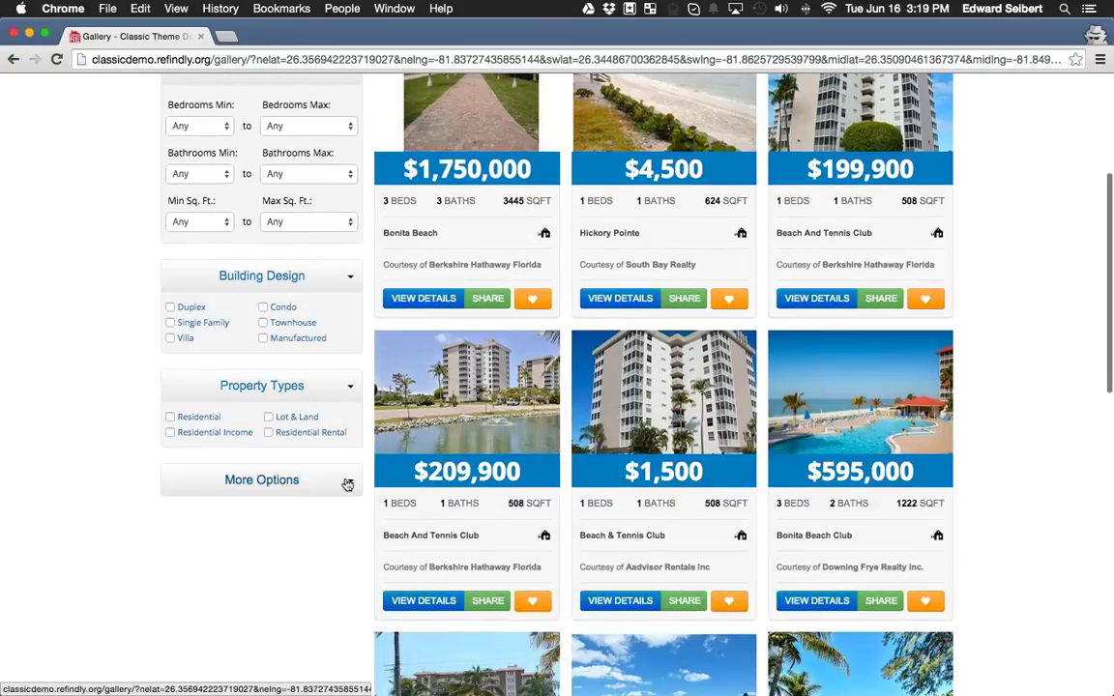
left_click(347, 485)
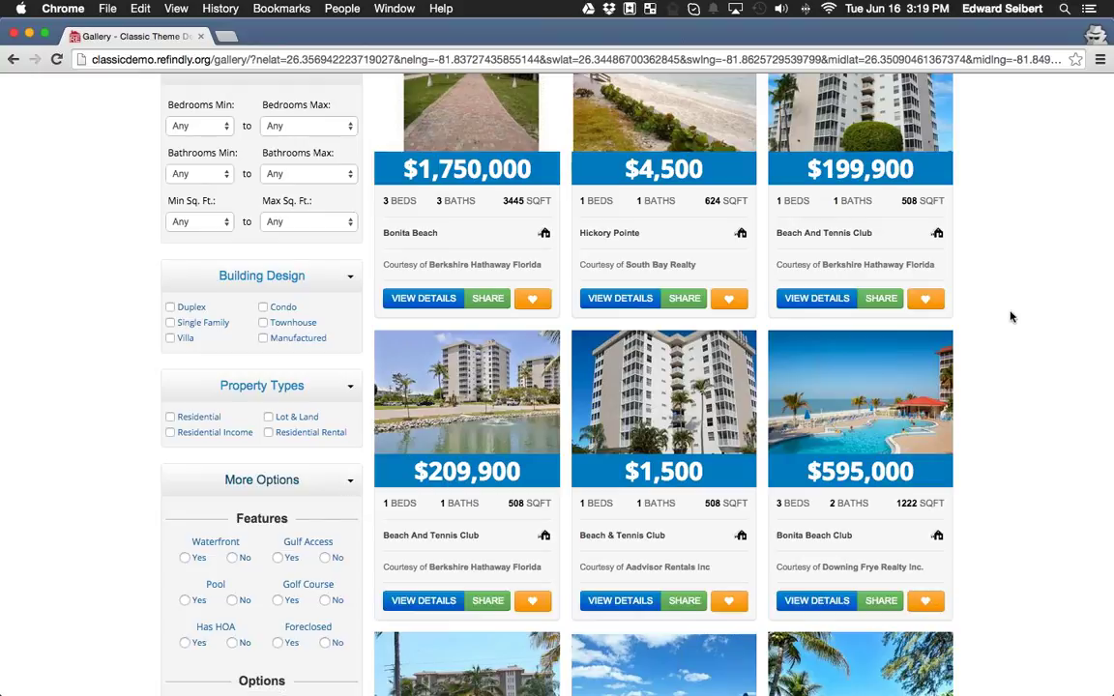
scroll(953, 314, "down", 3)
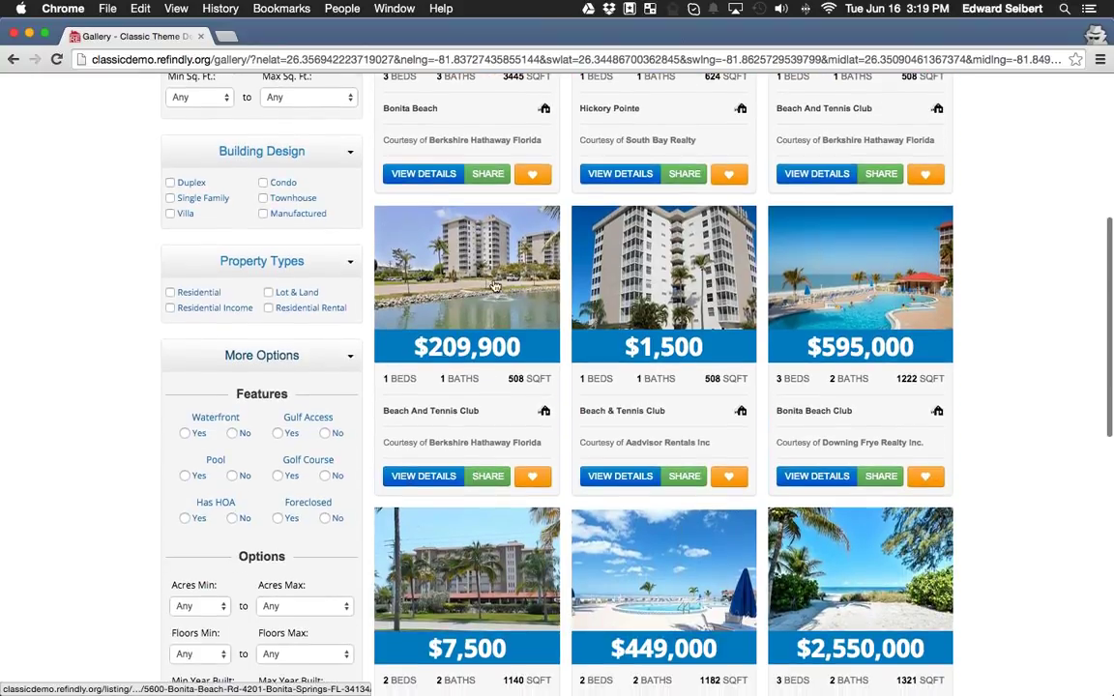
scroll(889, 365, "down", 3)
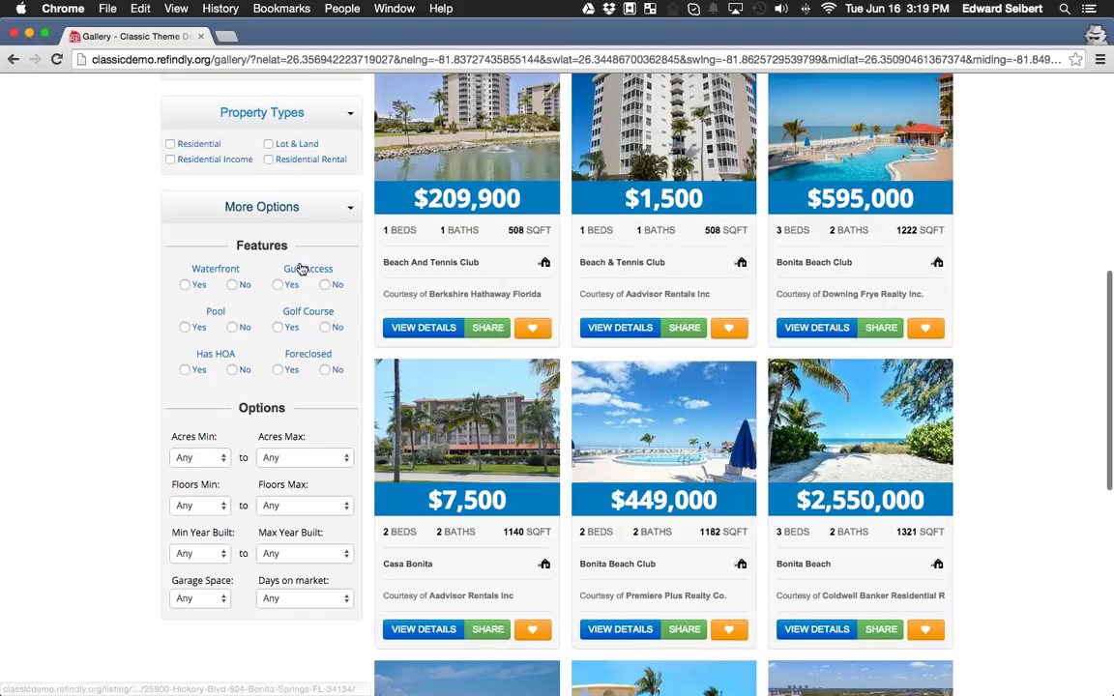
scroll(148, 376, "up", 1)
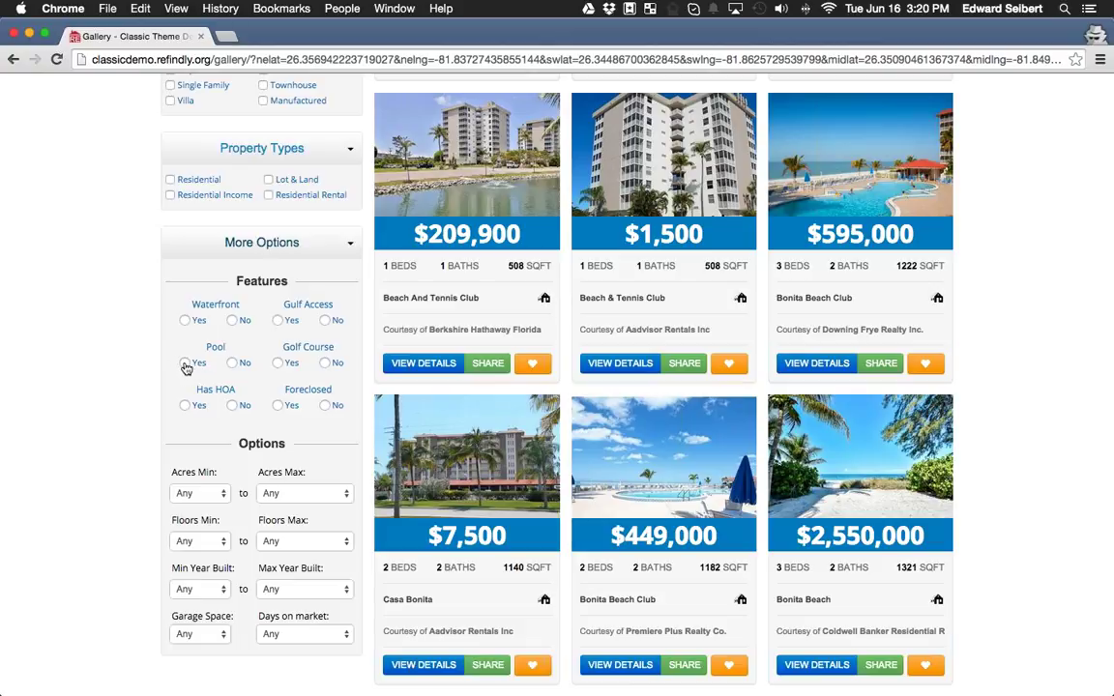
scroll(179, 365, "up", 3)
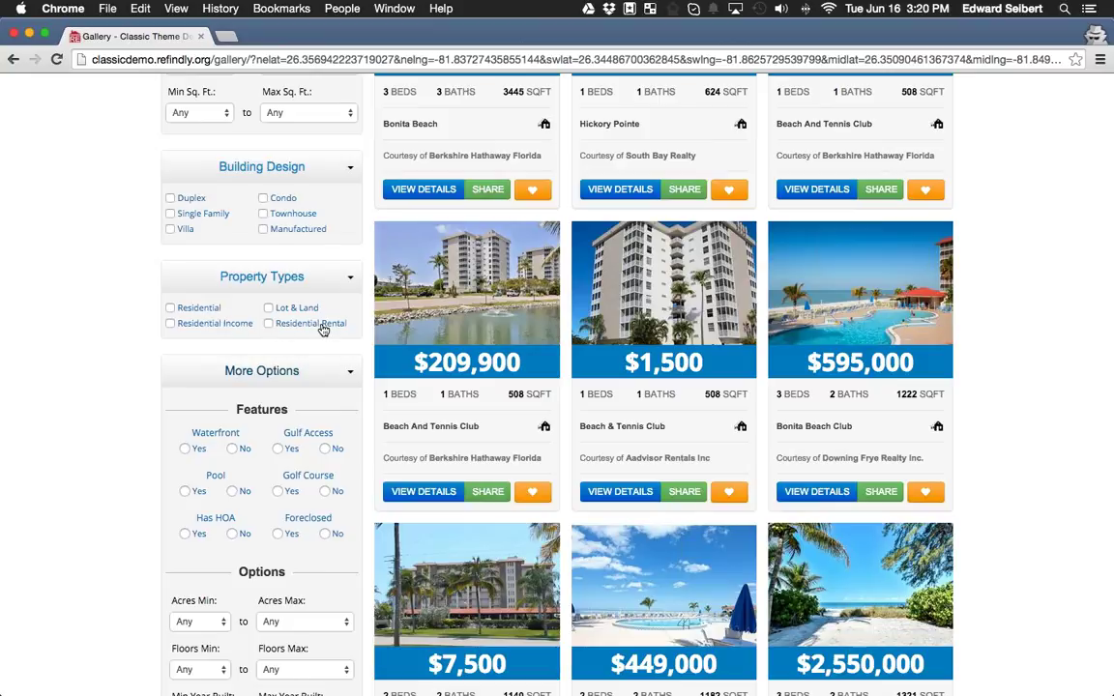
scroll(323, 330, "up", 2)
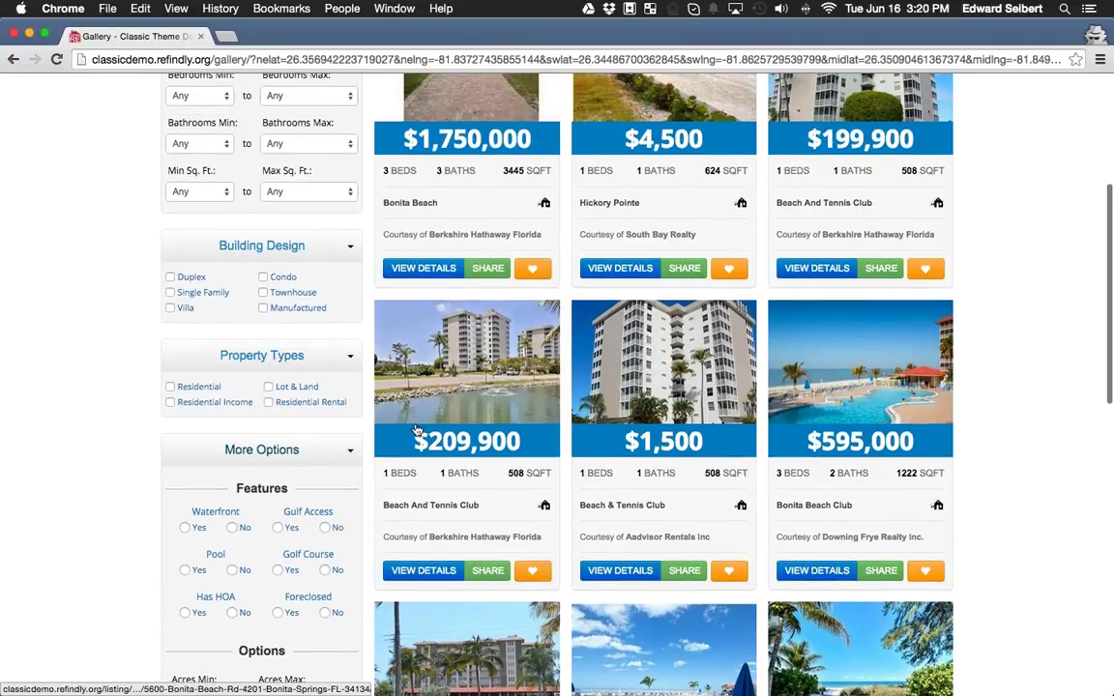
scroll(311, 396, "up", 1)
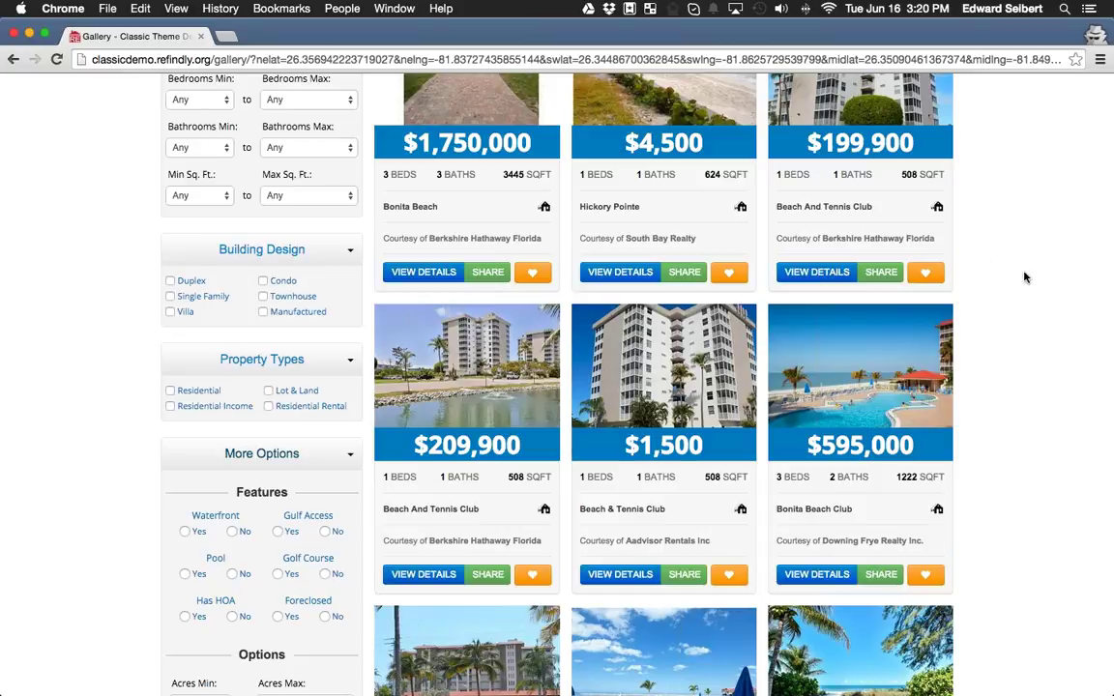
scroll(957, 401, "up", 3)
scroll(962, 402, "down", 3)
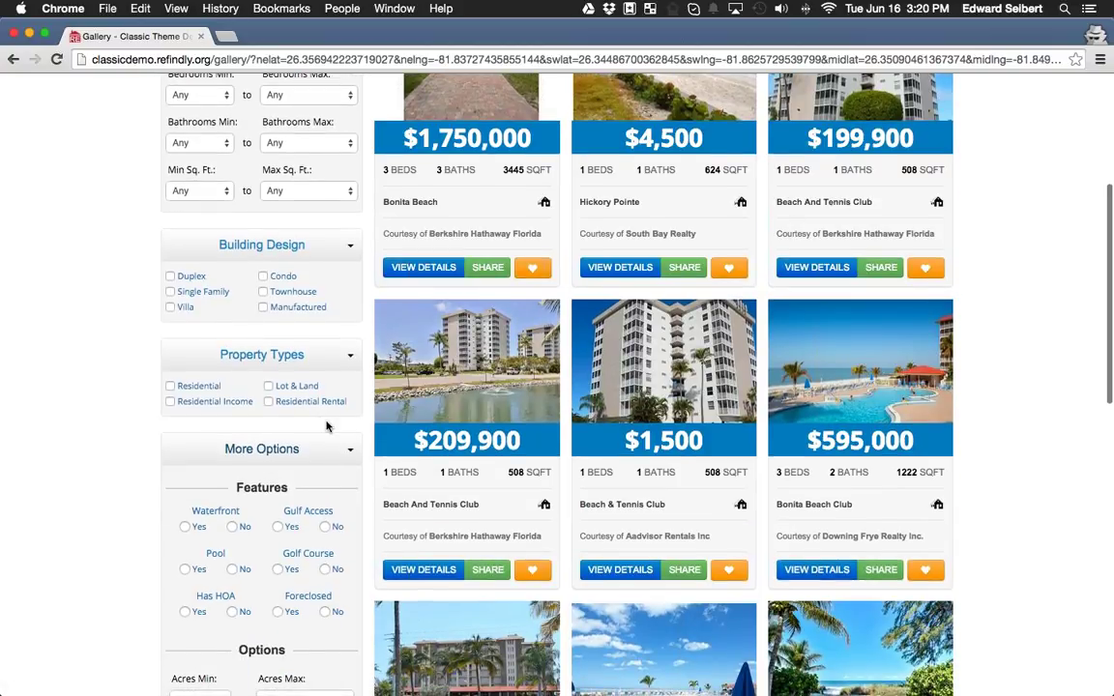
Filter the gallery to Residential Rental only (15 results), then return to the Home page.
left_click(170, 387)
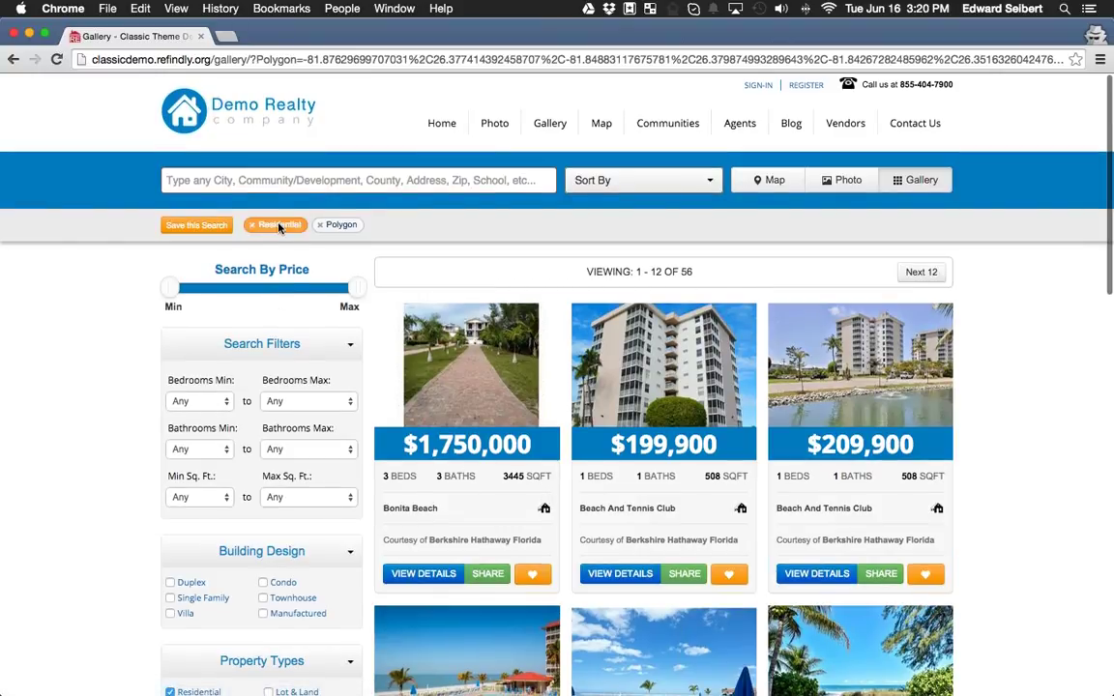
scroll(291, 265, "down", 7)
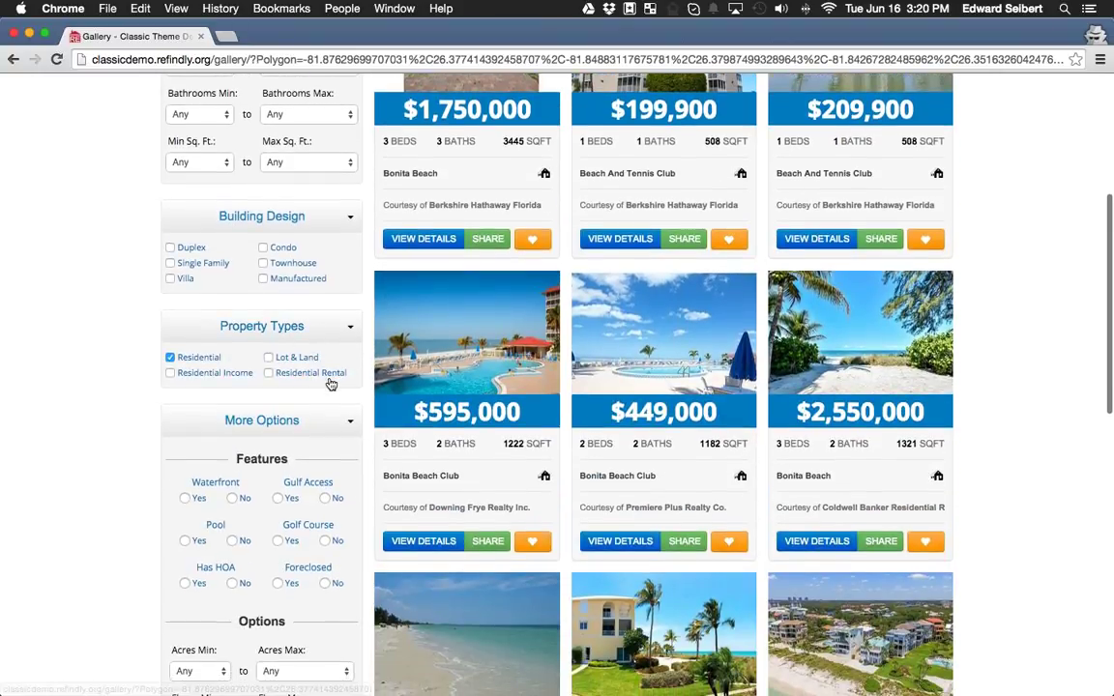
left_click(268, 373)
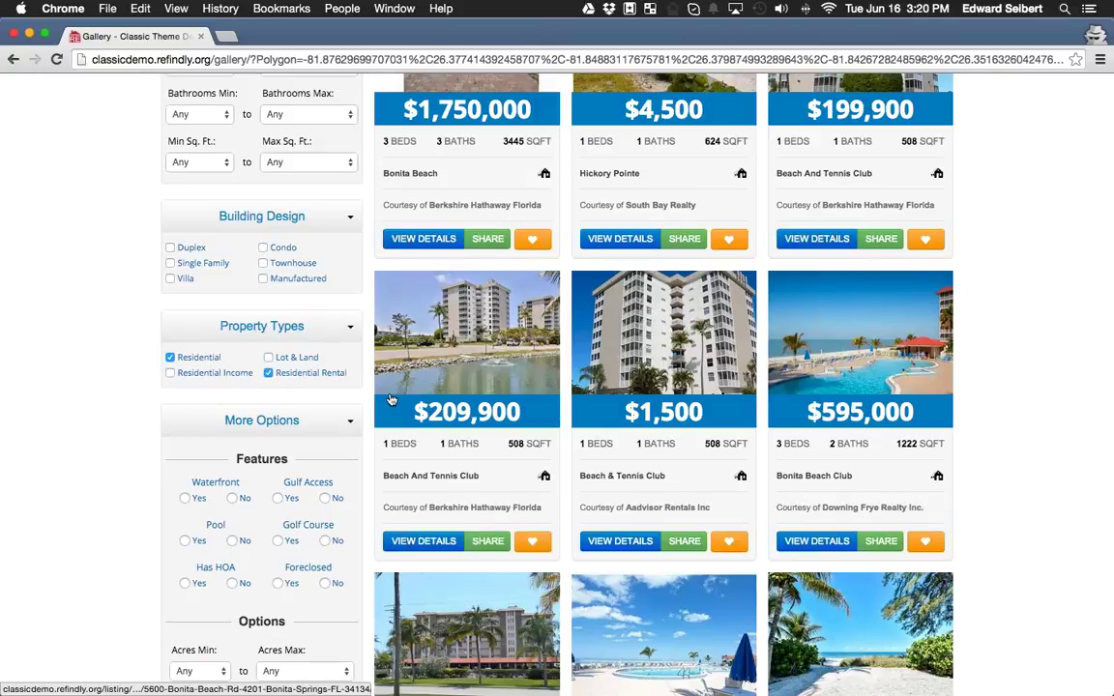
left_click(171, 358)
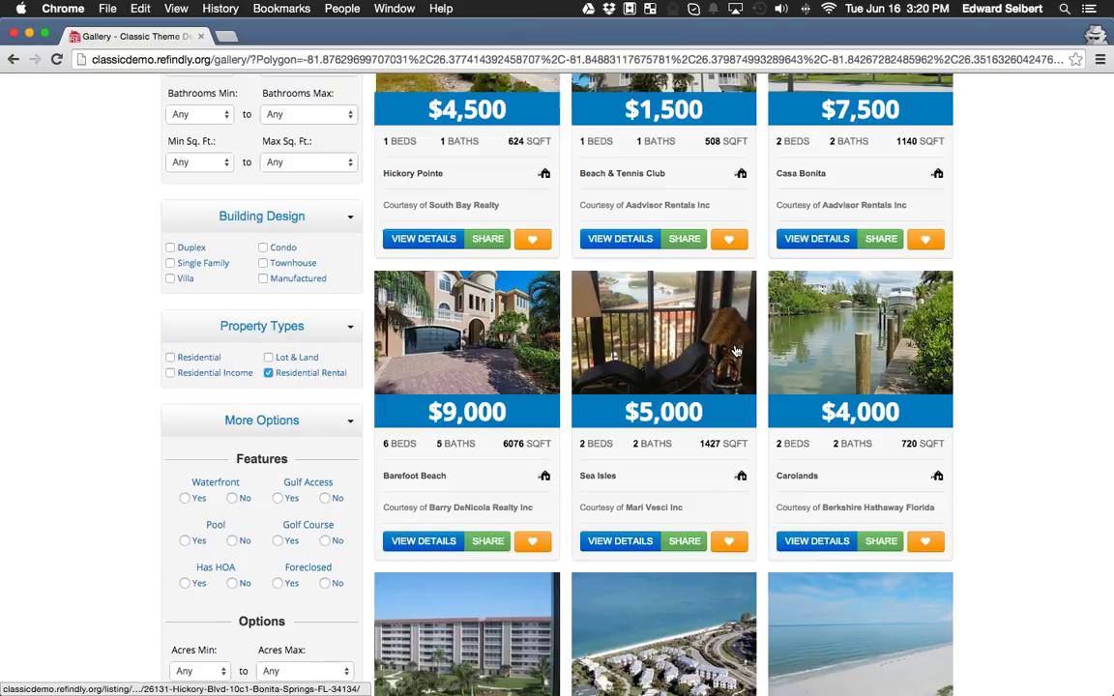
scroll(737, 351, "down", 4)
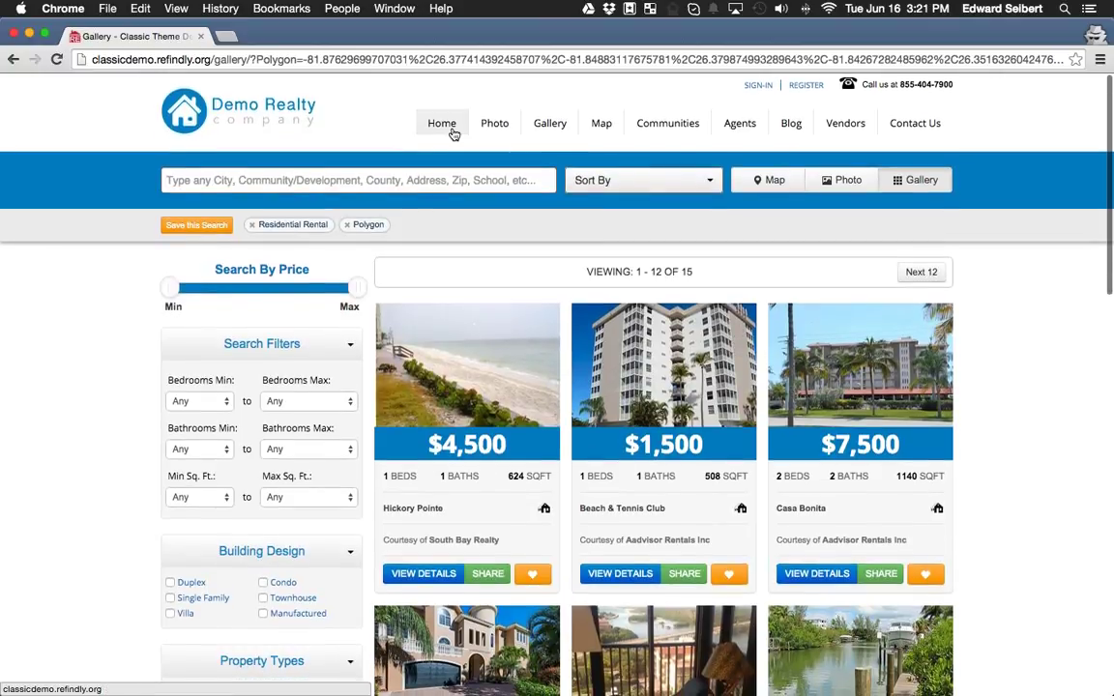
left_click(455, 132)
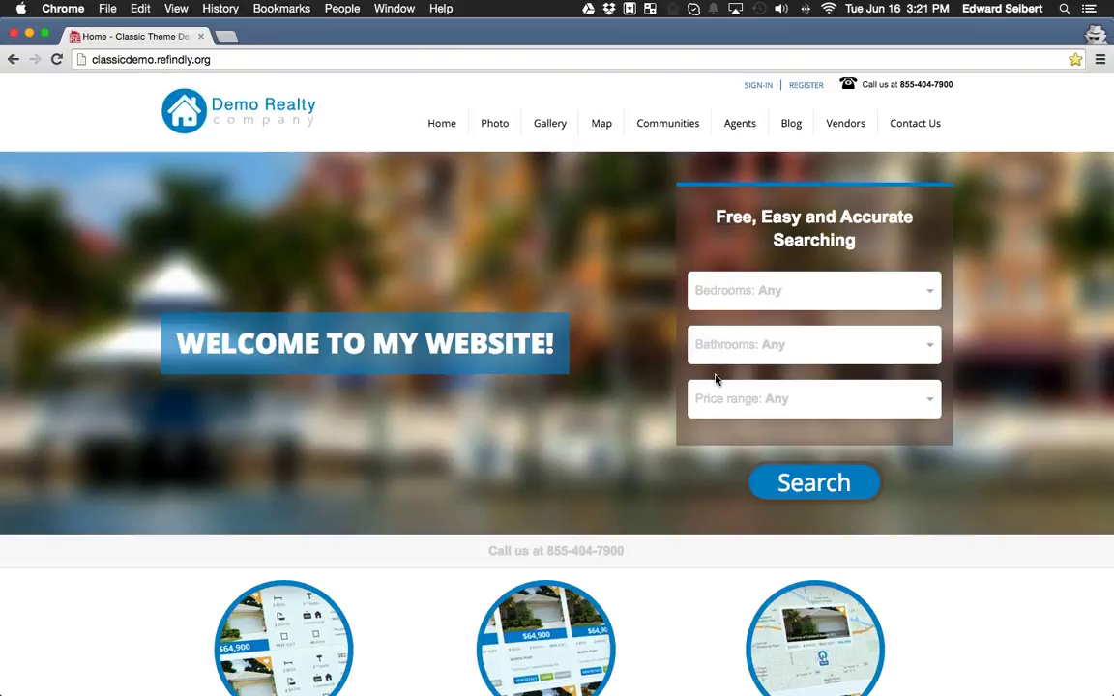
scroll(717, 379, "down", 5)
scroll(717, 381, "down", 3)
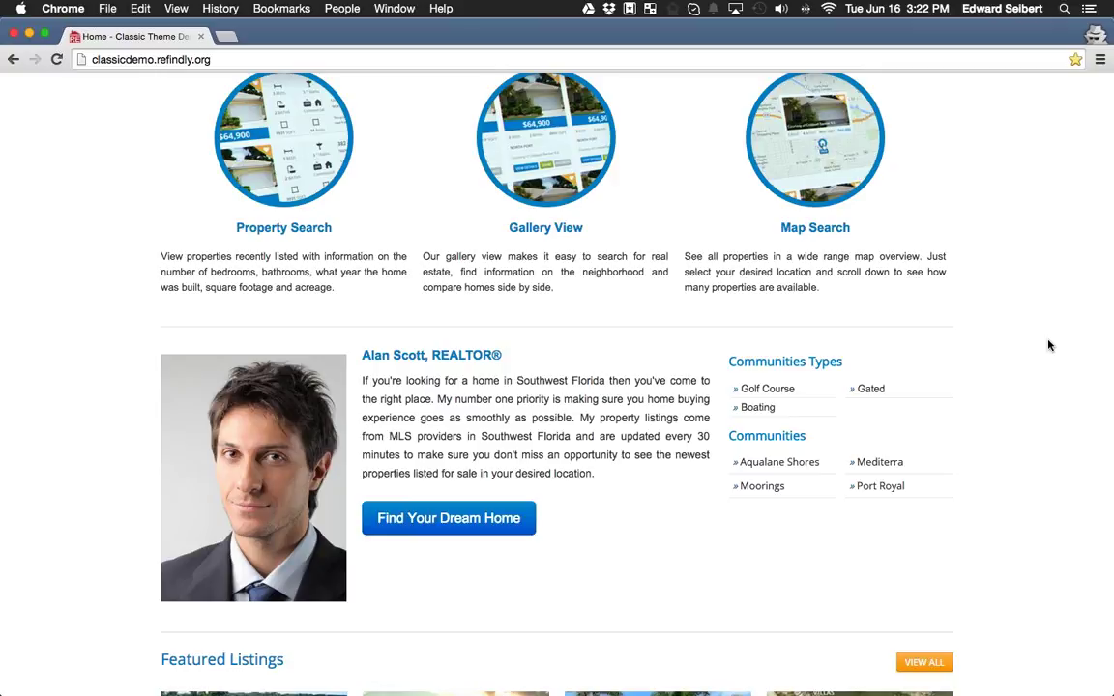
scroll(967, 349, "down", 1)
scroll(928, 358, "up", 5)
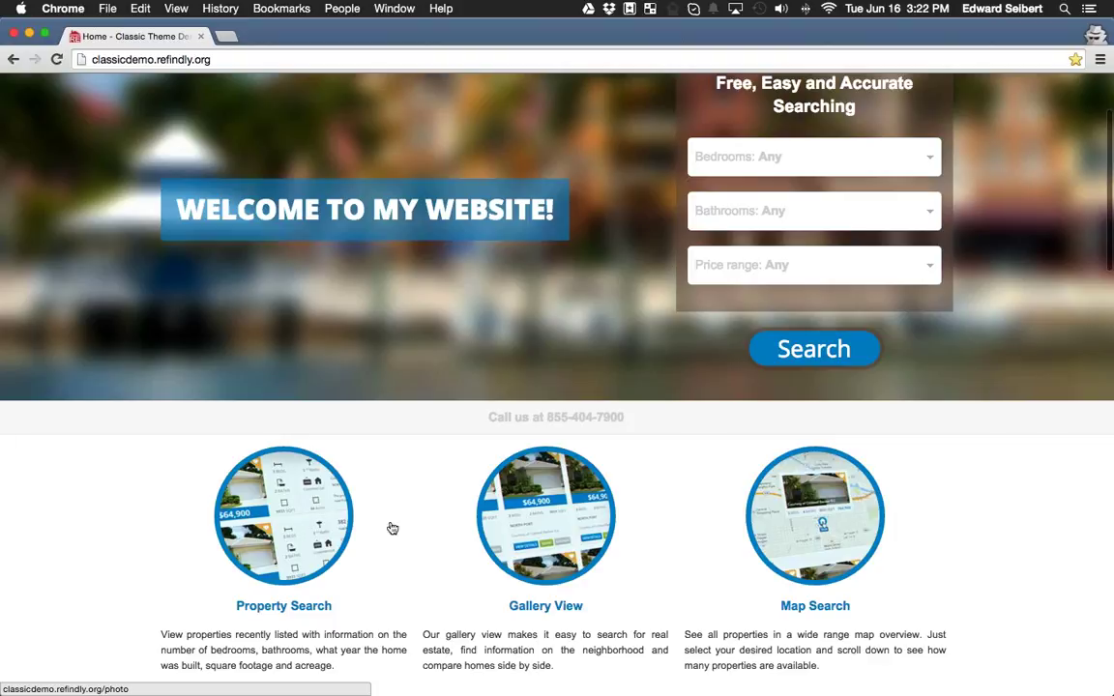
scroll(922, 508, "down", 8)
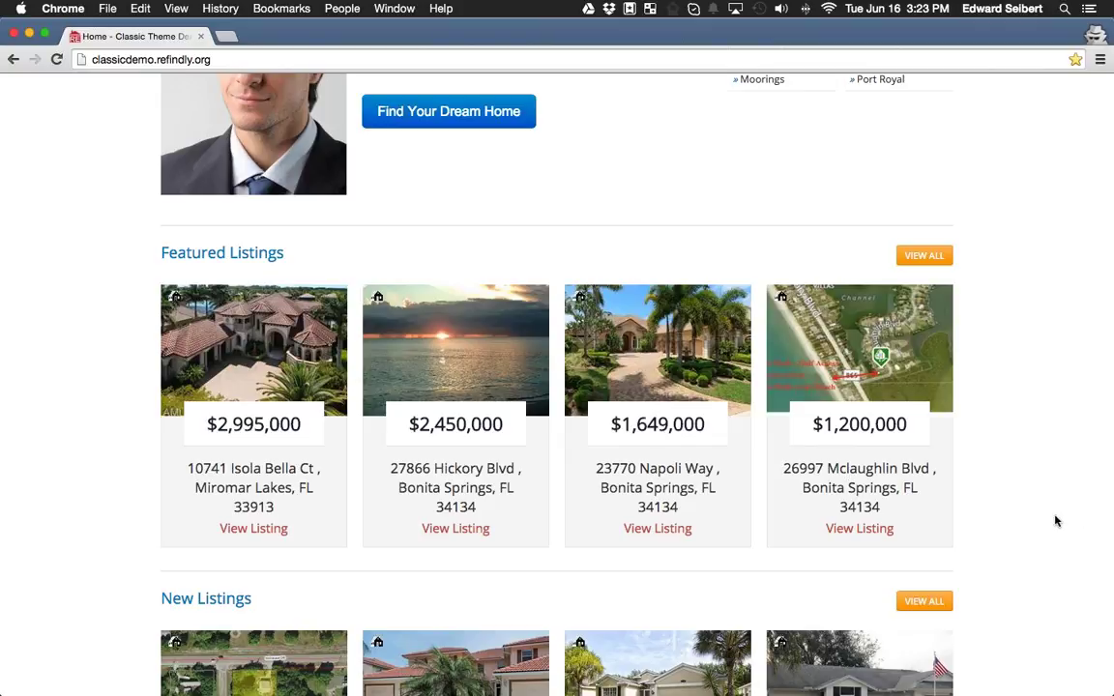
Scroll up the Demo Realty home page to its welcome banner and property search box.
scroll(971, 520, "up", 2)
scroll(971, 521, "up", 1)
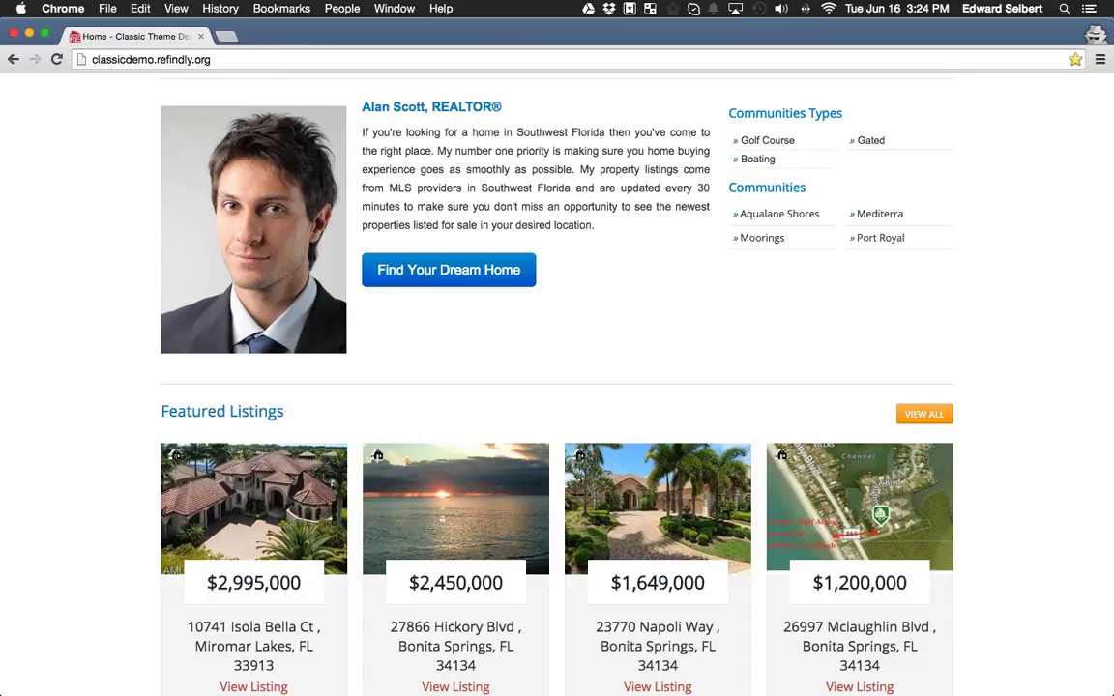
scroll(783, 455, "up", 4)
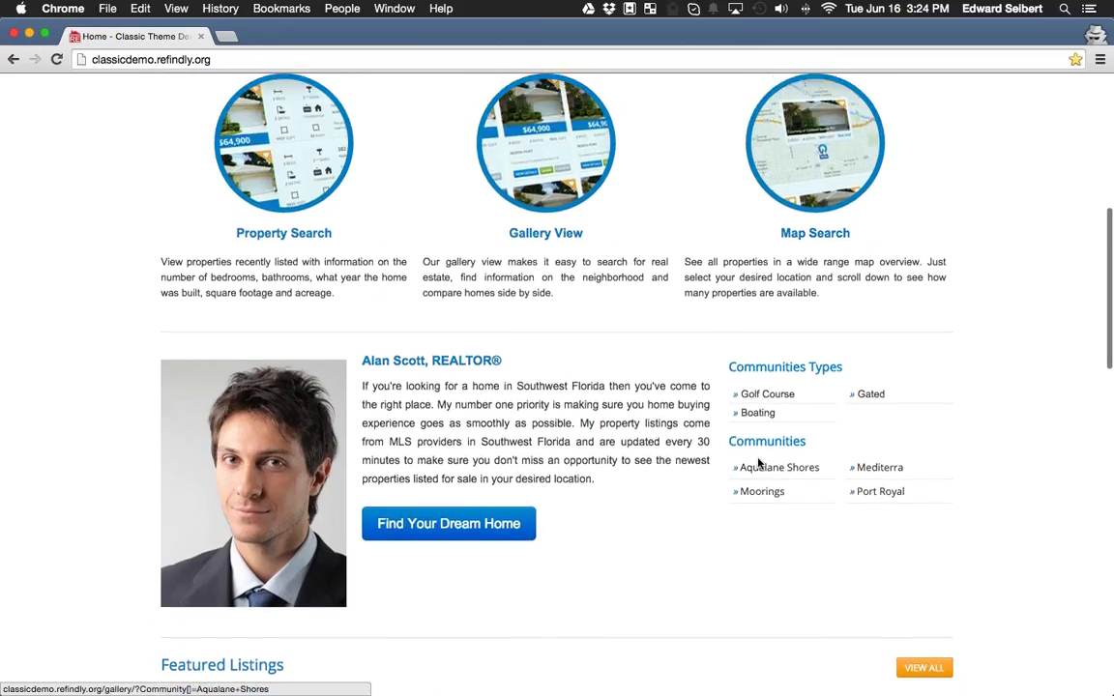
scroll(760, 465, "up", 6)
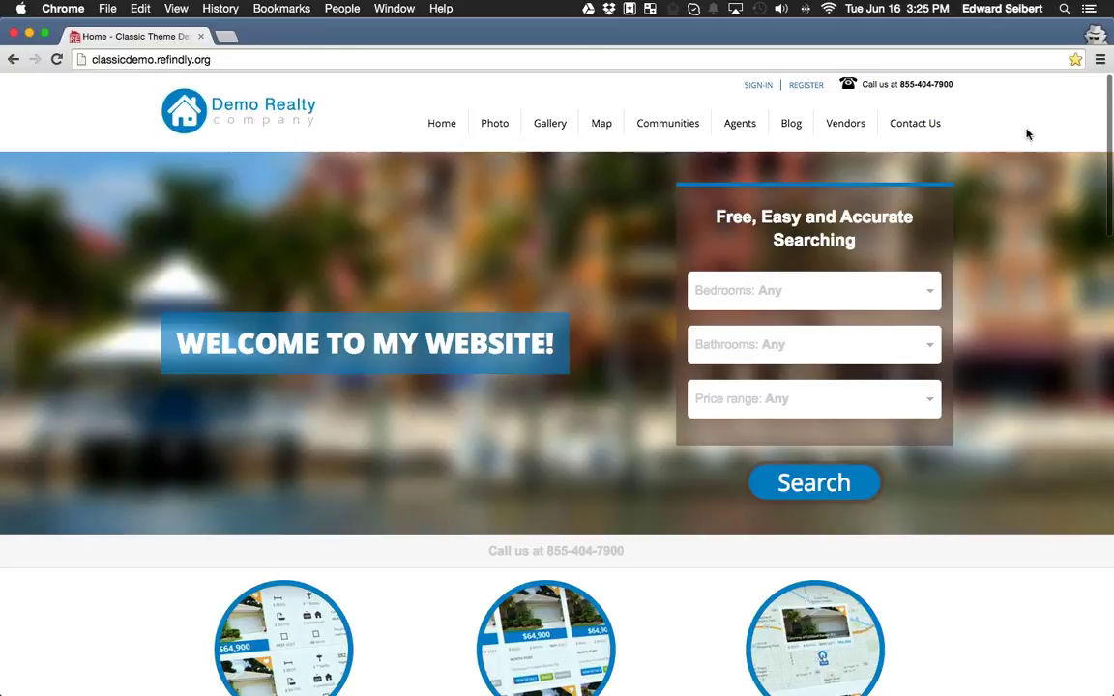
Browse the Blog's post list and open 'Selling Your Home? Don't Make These Mistakes'.
left_click(802, 134)
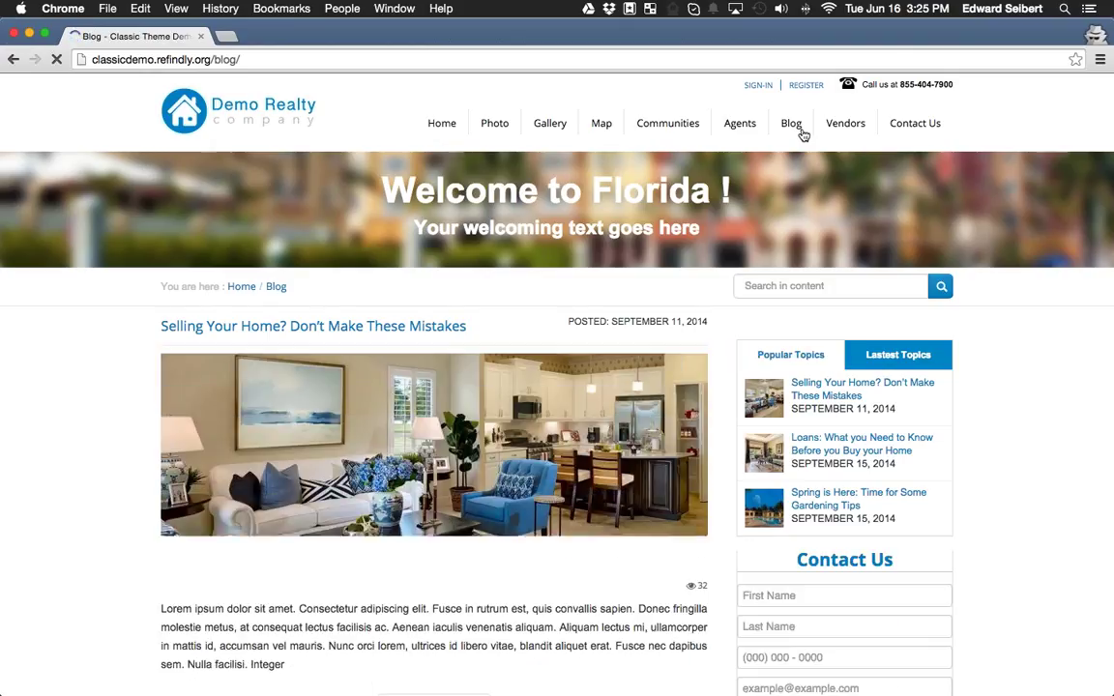
scroll(671, 323, "down", 7)
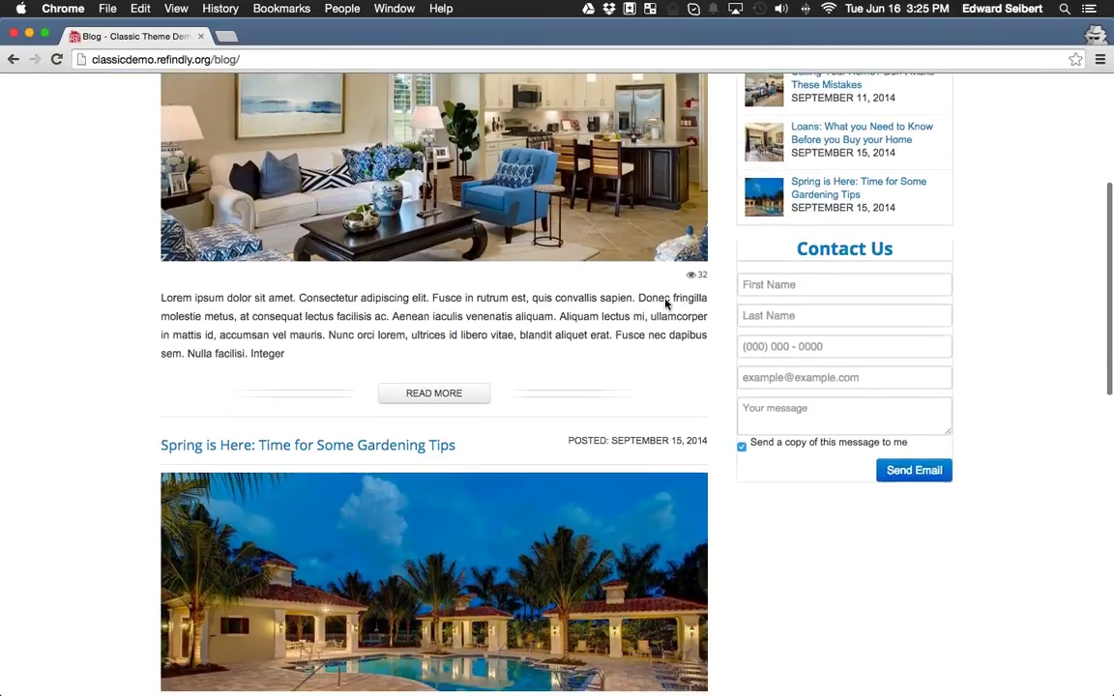
scroll(677, 308, "down", 5)
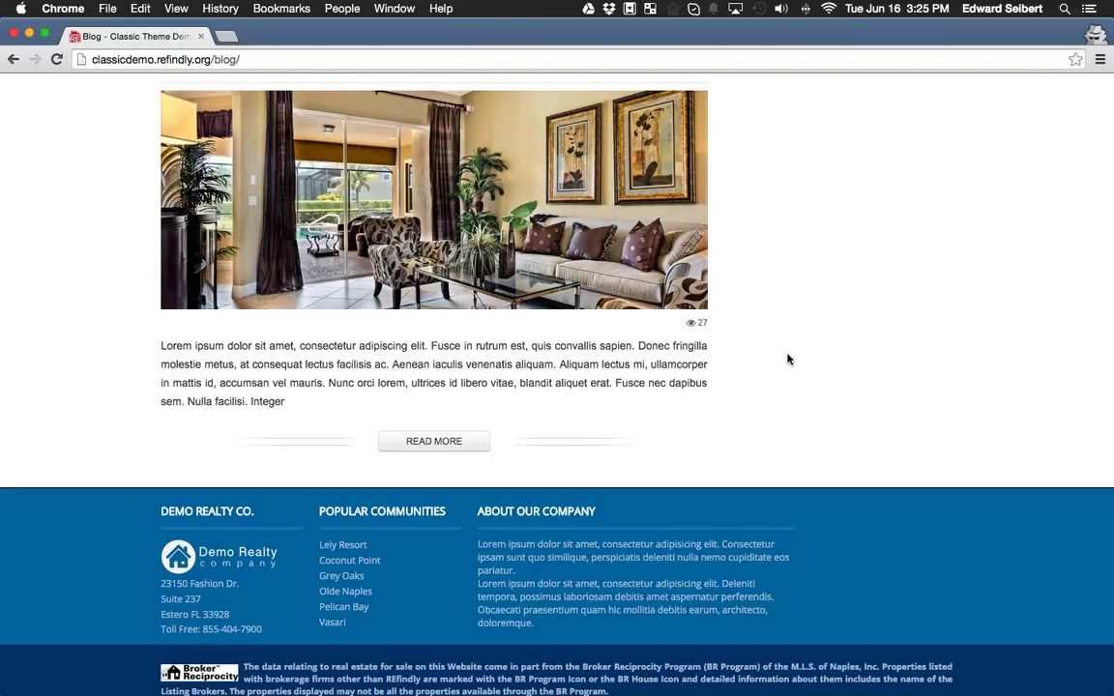
scroll(768, 400, "up", 2)
scroll(770, 401, "up", 3)
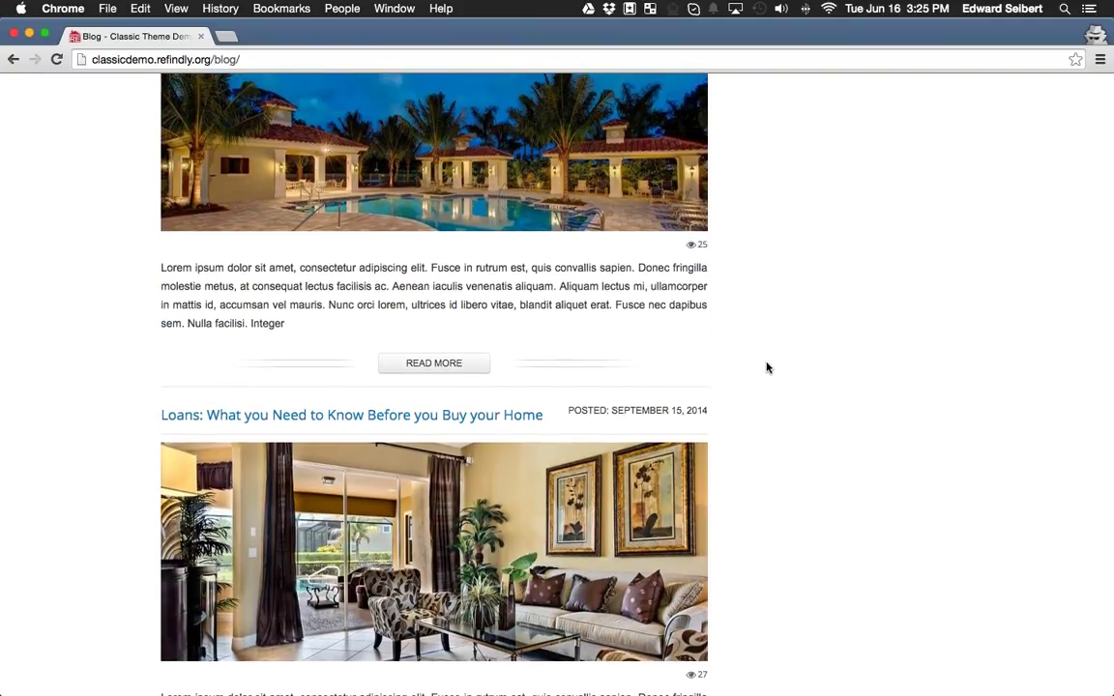
scroll(778, 415, "up", 5)
scroll(629, 387, "up", 4)
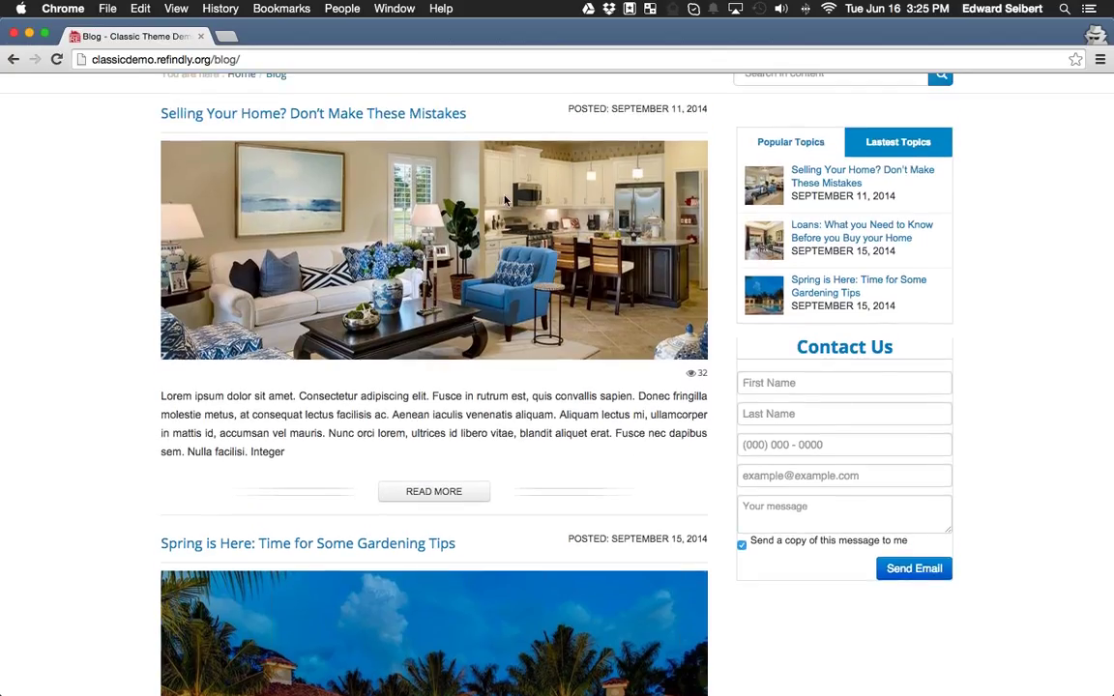
scroll(464, 184, "up", 1)
left_click(319, 160)
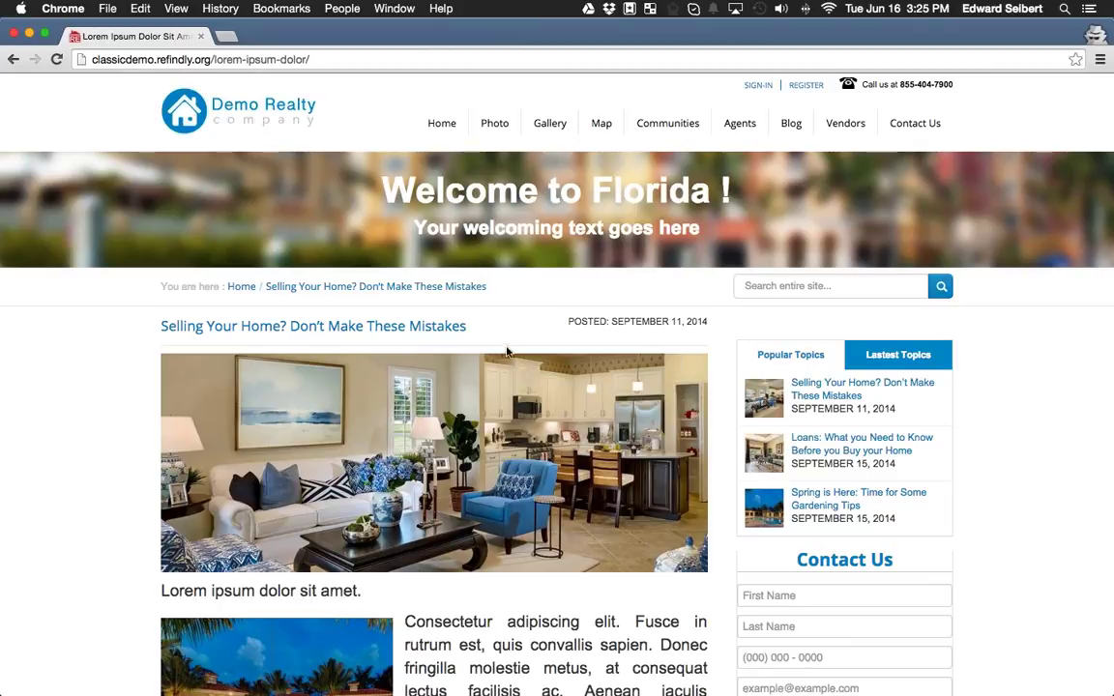
Read through the 'Selling Your Home? Don't Make These Mistakes' post and open its pool photo in a new tab.
scroll(505, 331, "down", 2)
scroll(505, 331, "down", 3)
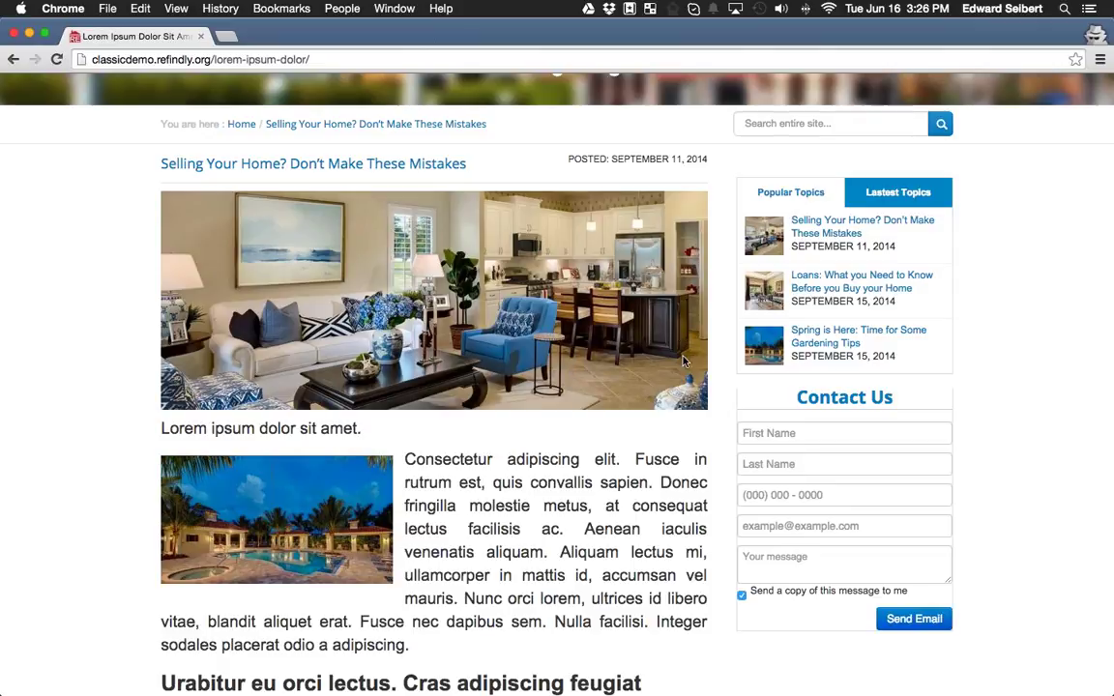
scroll(435, 382, "down", 5)
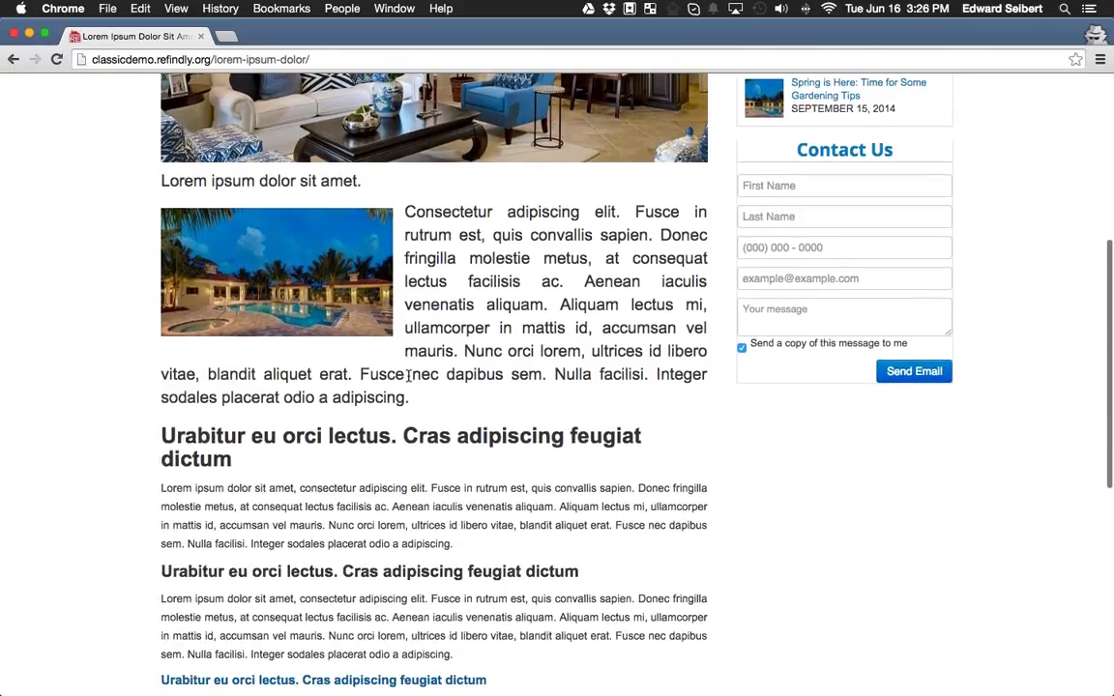
scroll(408, 377, "up", 5)
scroll(441, 264, "down", 1)
scroll(441, 264, "down", 6)
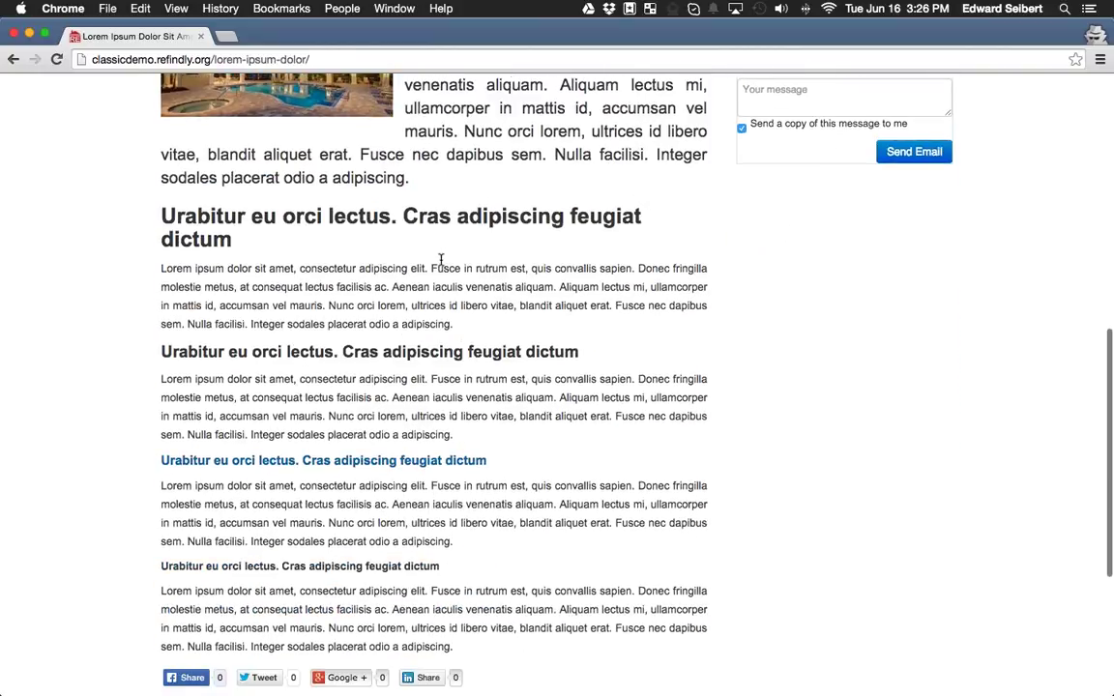
scroll(456, 453, "down", 6)
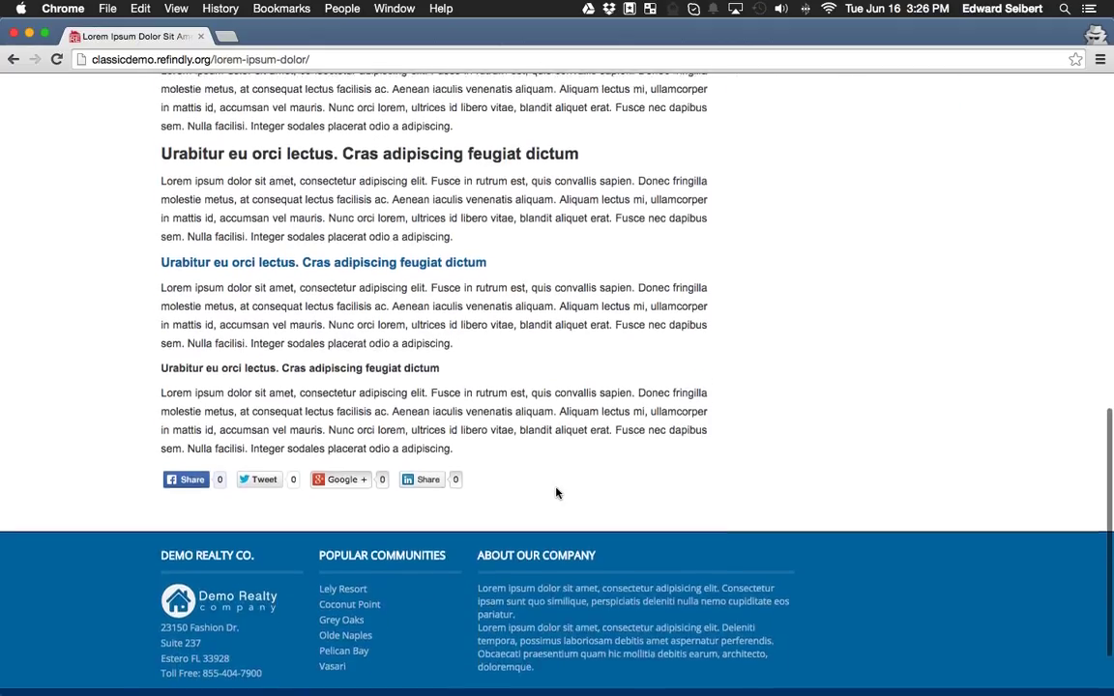
scroll(557, 492, "up", 6)
scroll(557, 493, "up", 7)
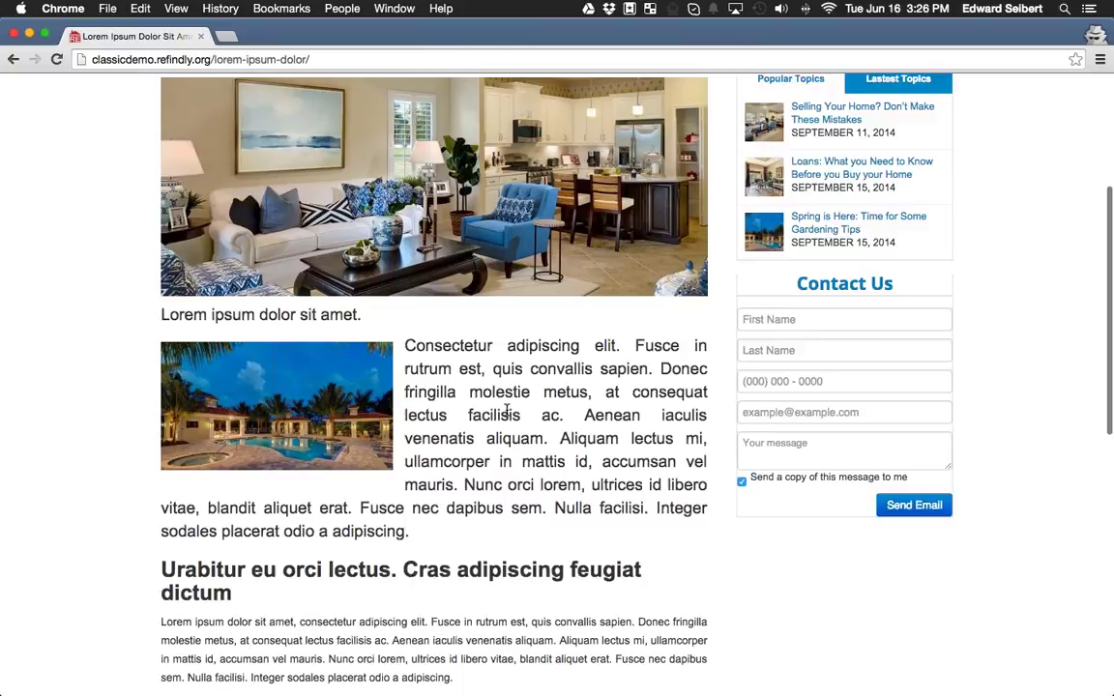
scroll(484, 498, "down", 5)
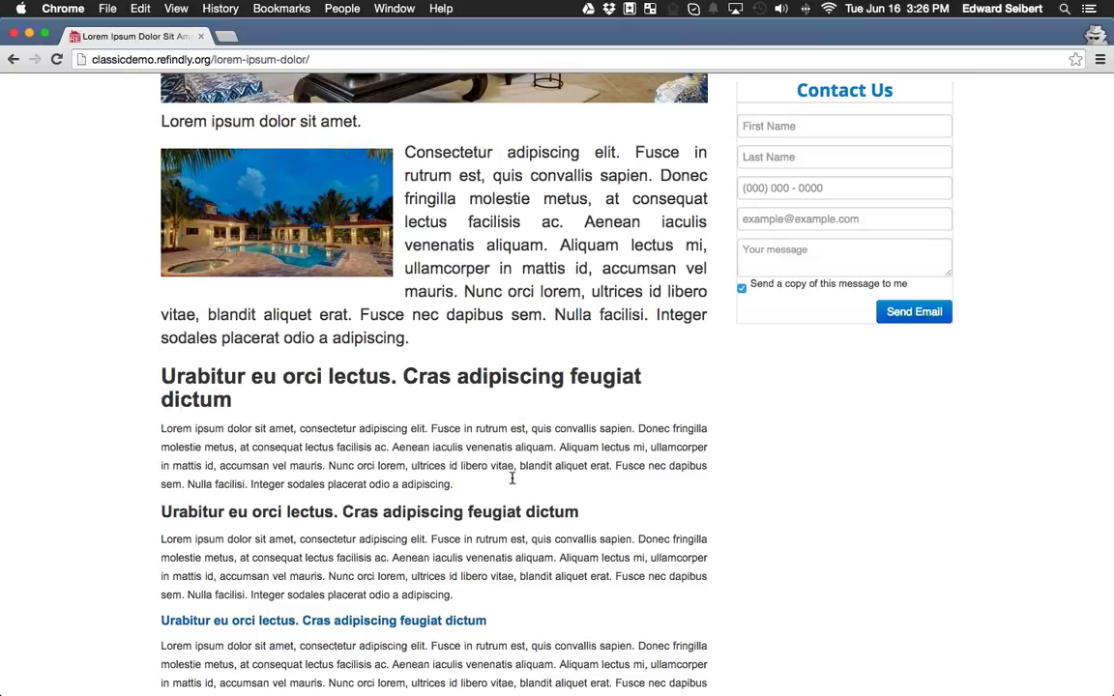
scroll(530, 479, "up", 4)
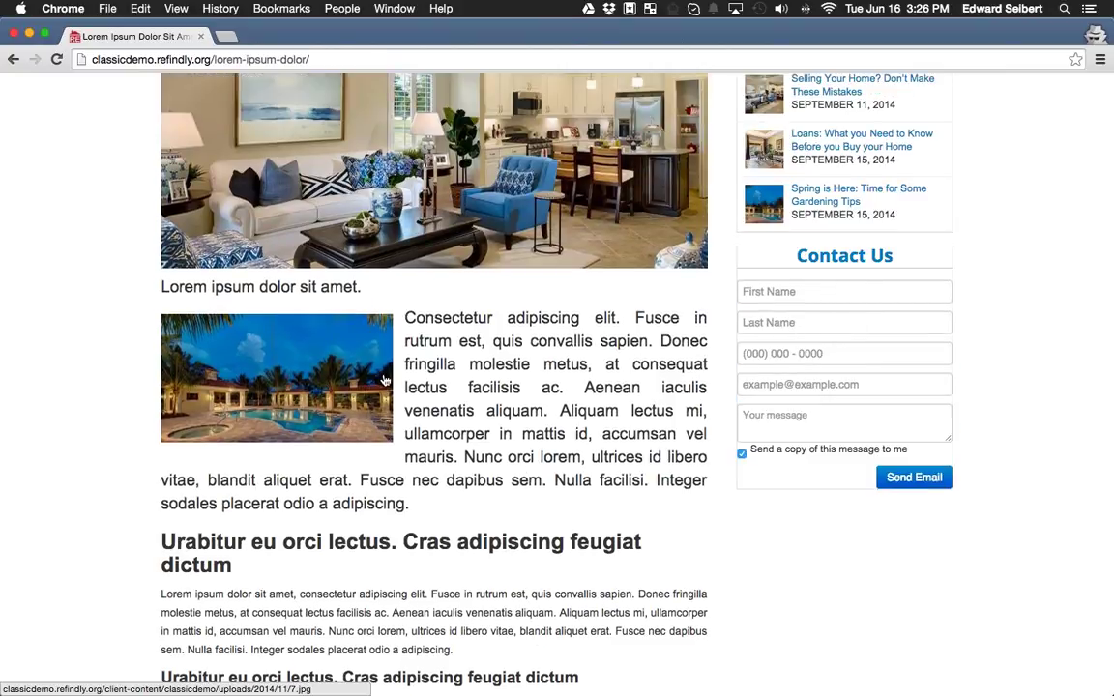
left_click(385, 381, "super")
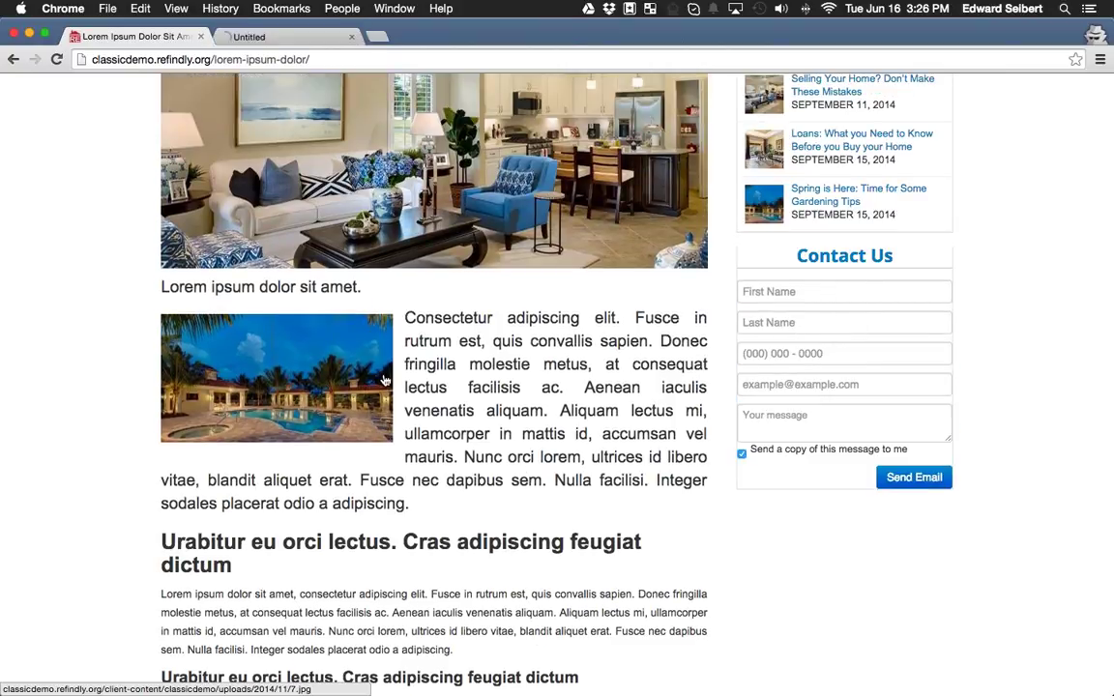
View the 7.jpg pool photo at full size, close its tab, and return to the top of the post.
left_click(290, 37)
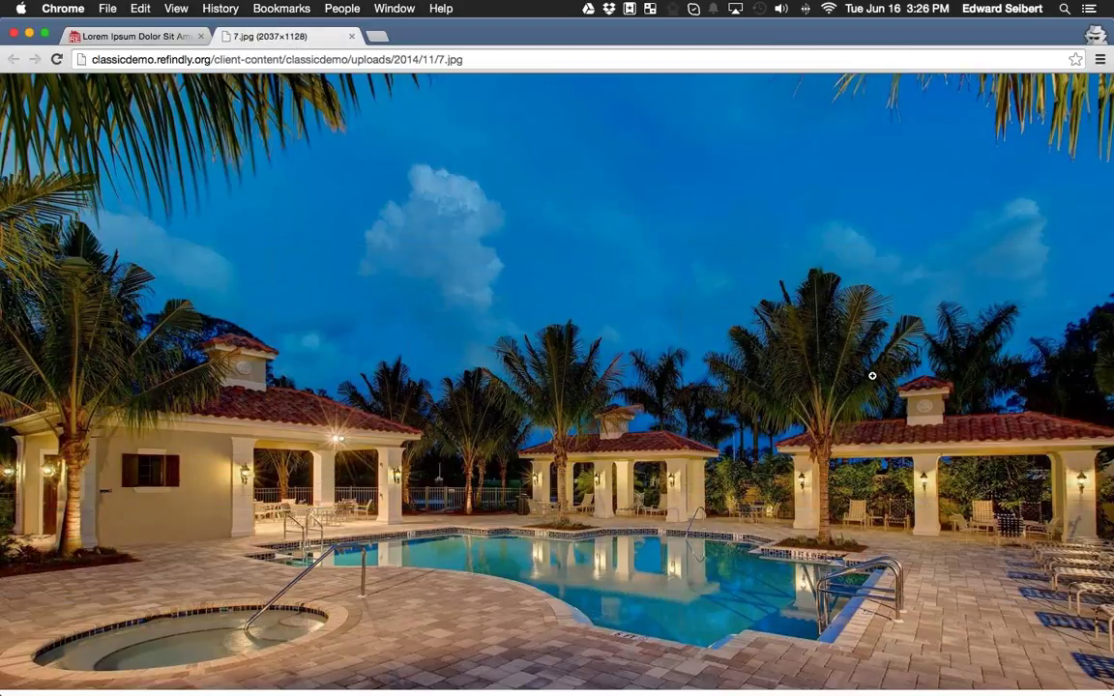
left_click(351, 37)
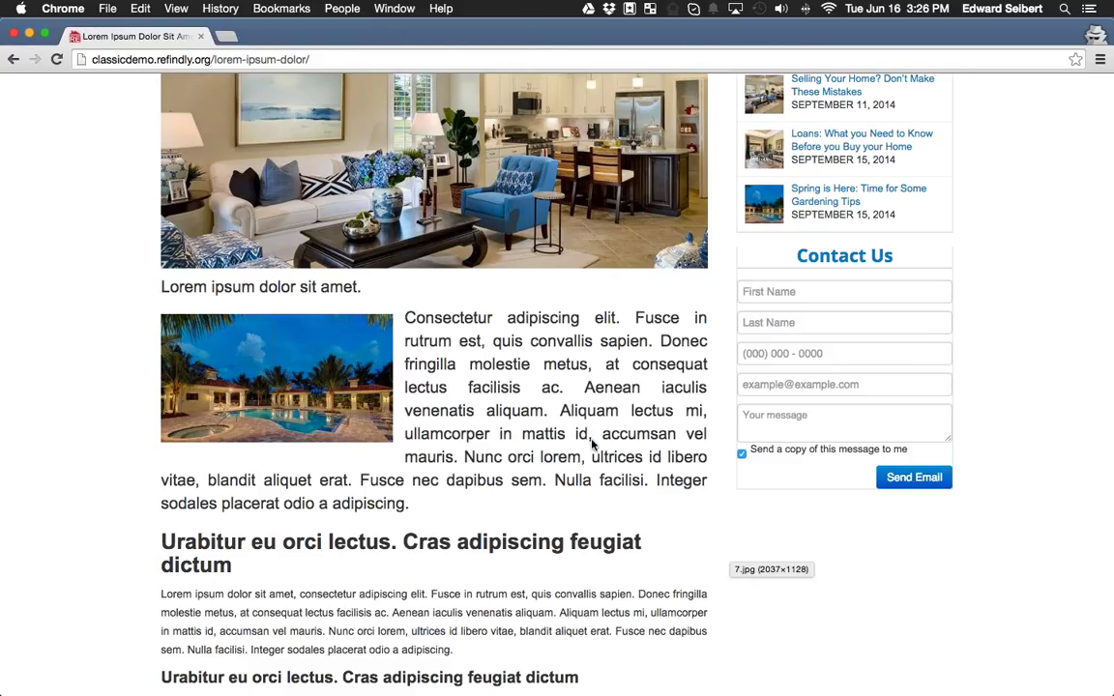
scroll(592, 444, "up", 3)
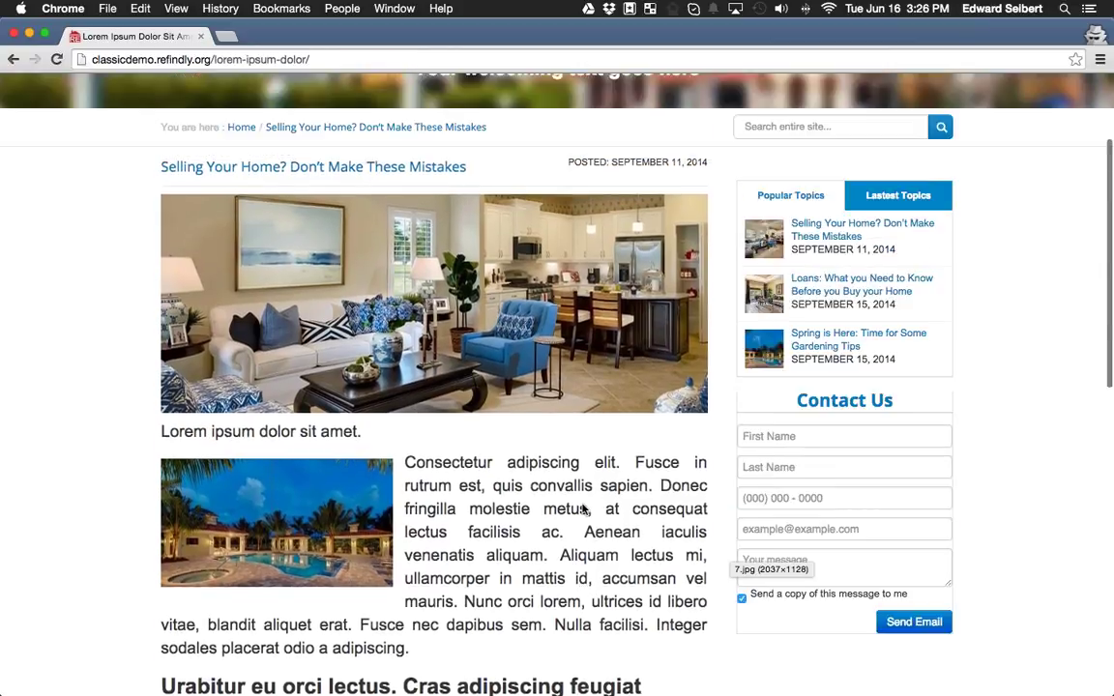
scroll(583, 509, "up", 3)
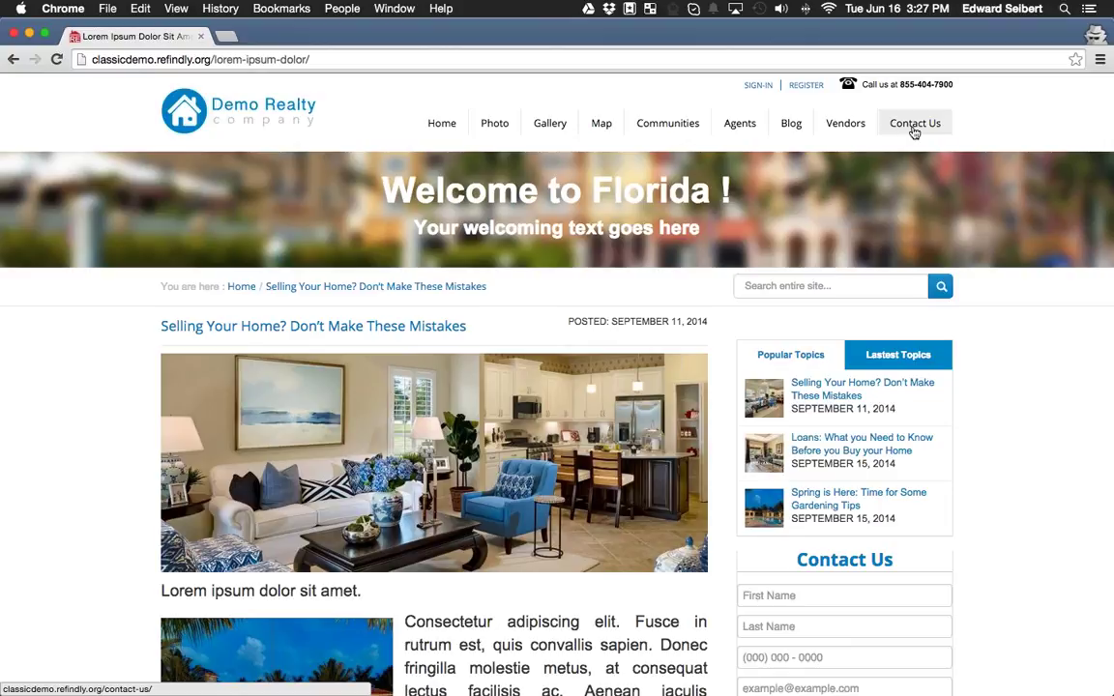
Go to the Contact Us page and look over its company details, location map and message form.
left_click(914, 124)
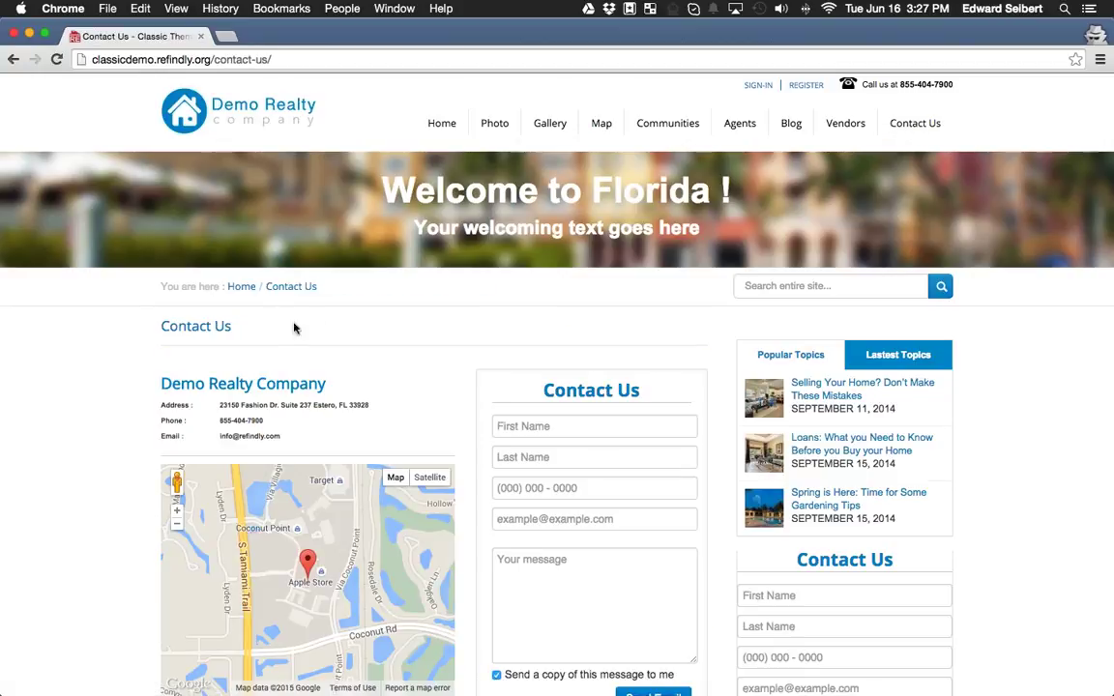
scroll(360, 344, "down", 5)
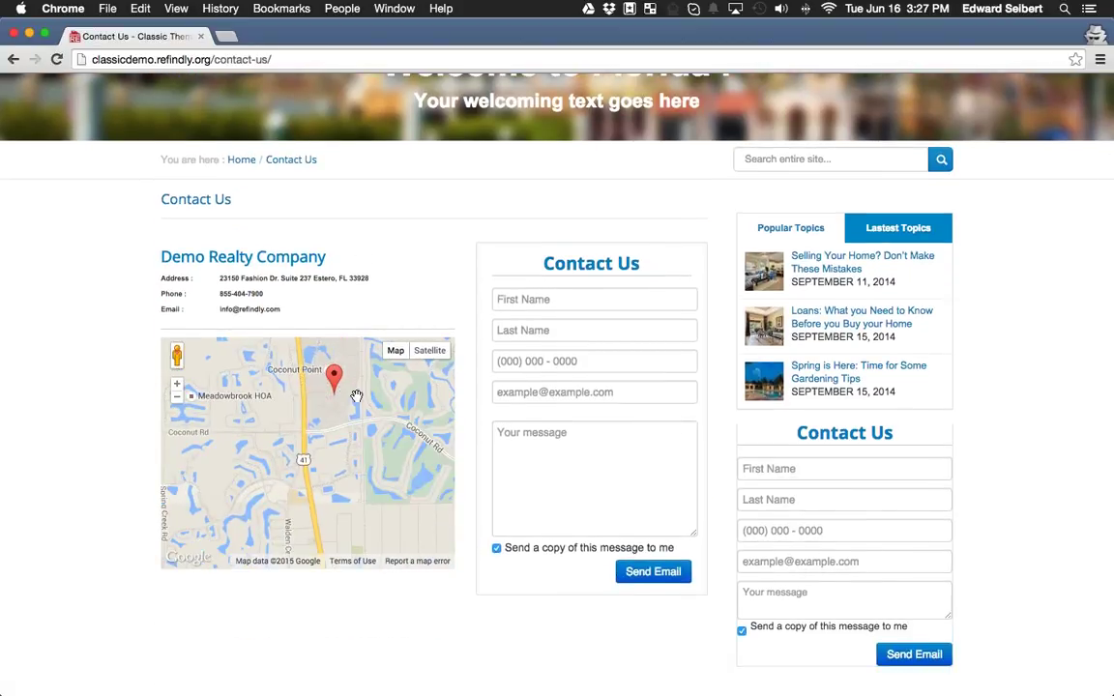
scroll(357, 397, "up", 2)
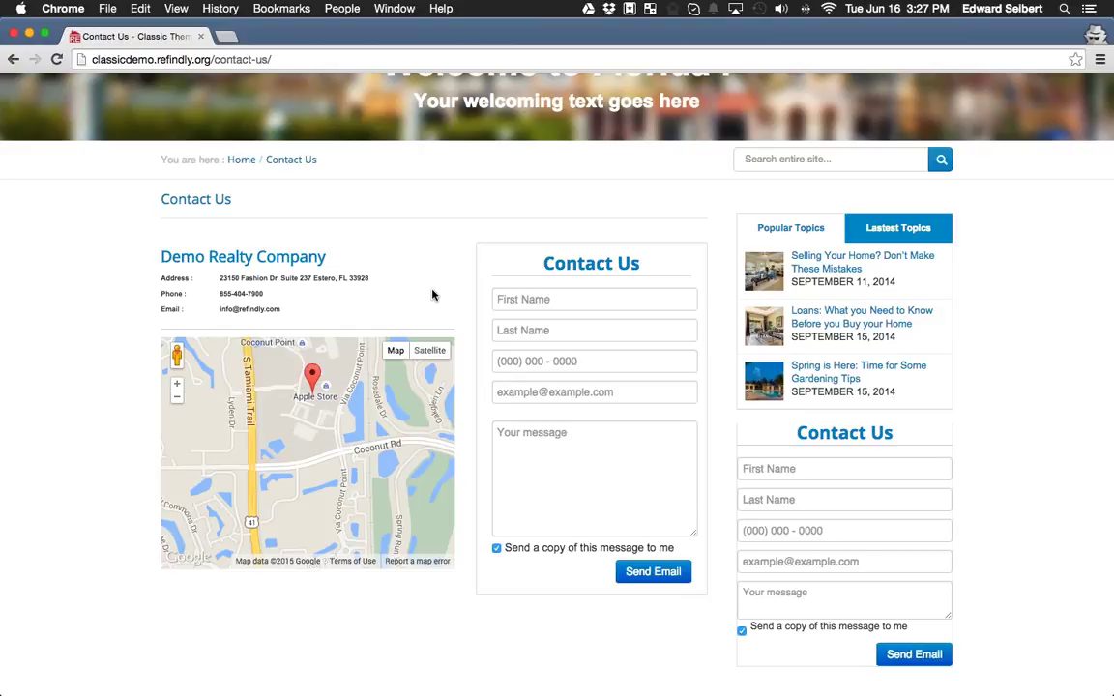
scroll(432, 323, "up", 3)
mouse_move(676, 114)
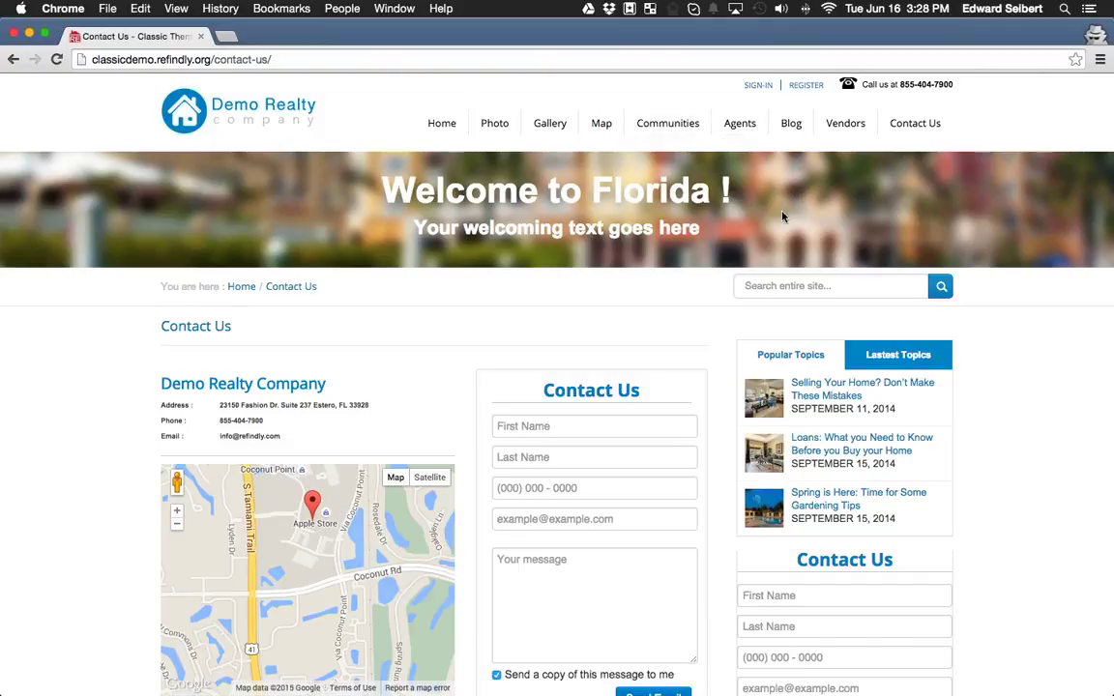
mouse_move(640, 122)
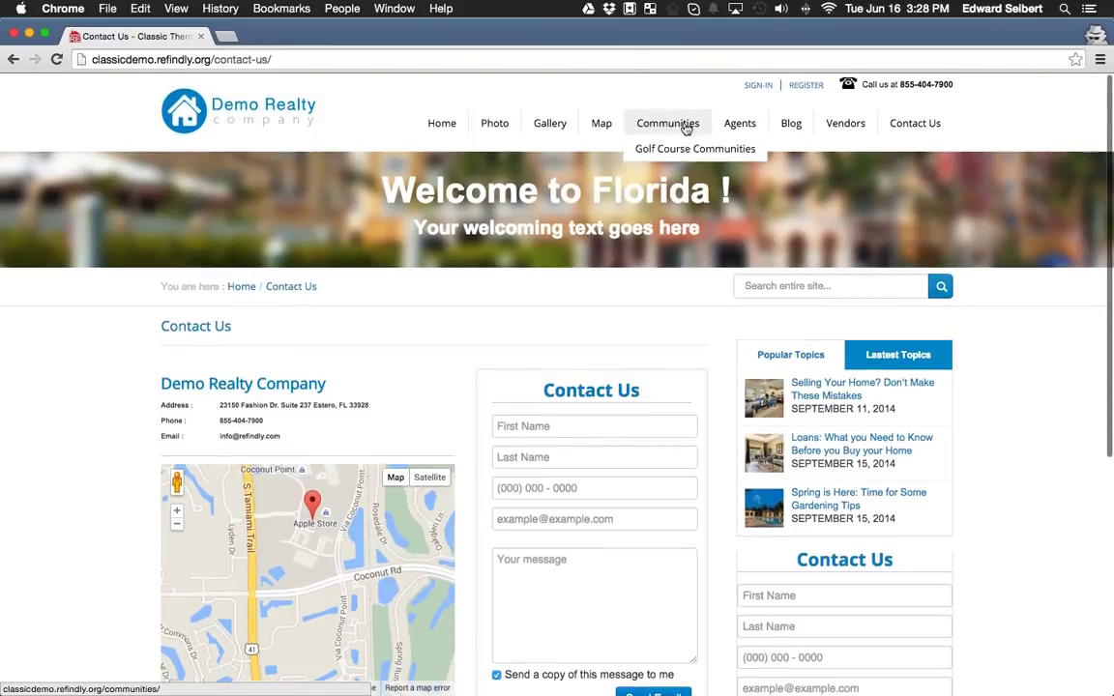
Browse the Communities cards (Lely Resort, Coconut Point, Grey Oaks) and open the Grey Oaks page.
left_click(678, 129)
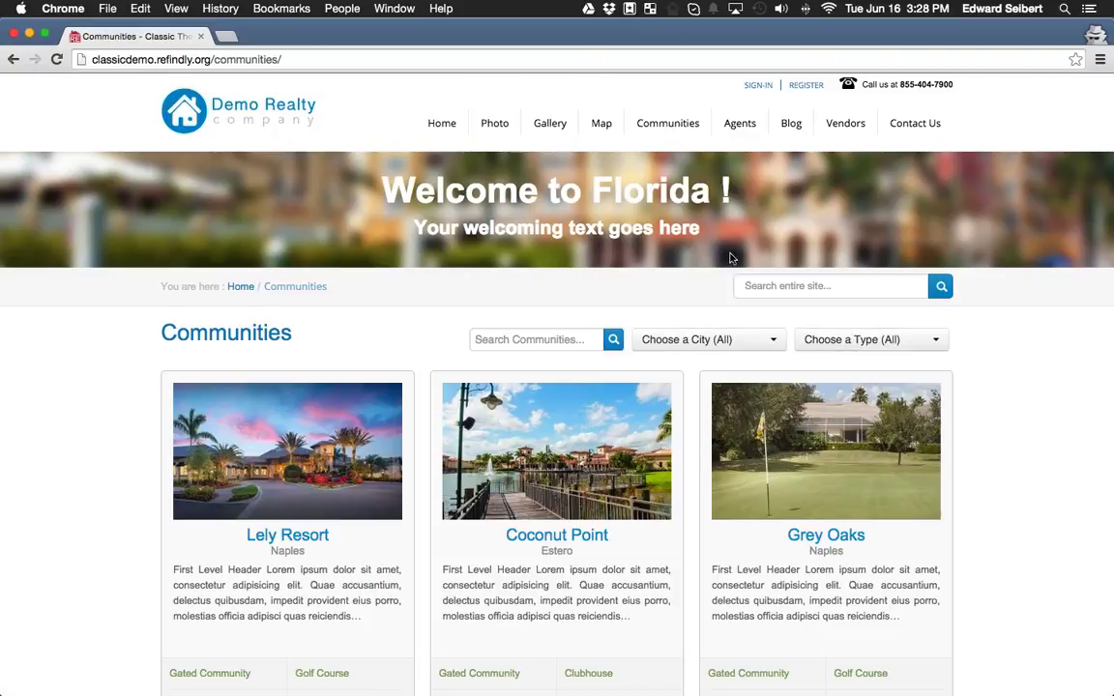
scroll(958, 360, "down", 3)
scroll(952, 348, "down", 5)
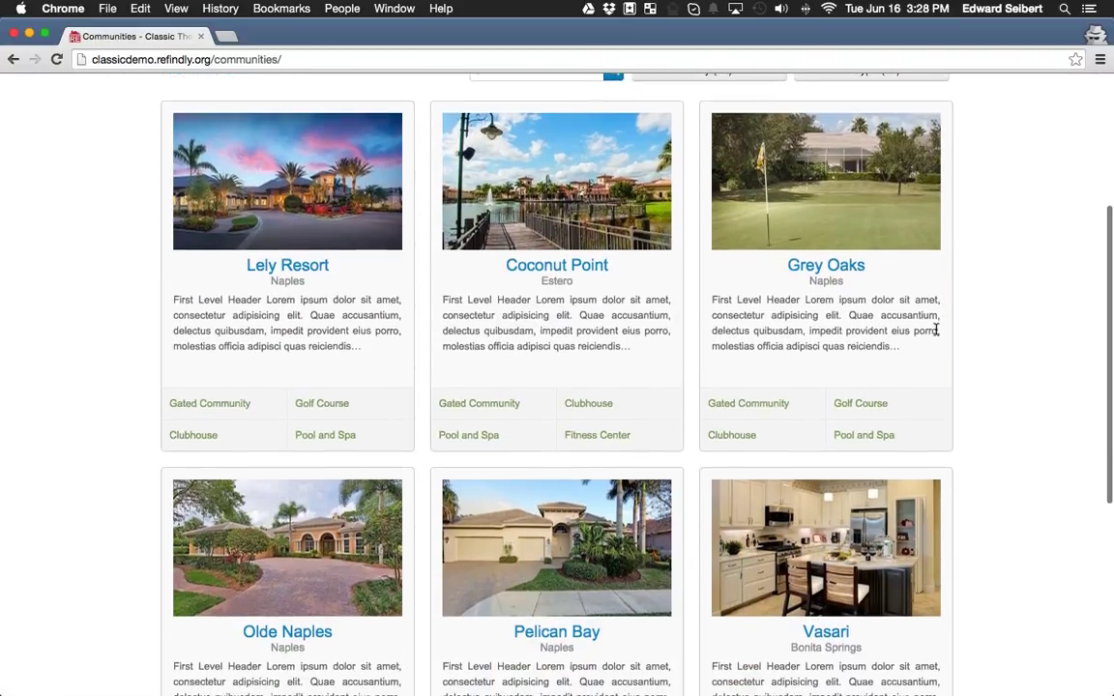
scroll(936, 336, "up", 4)
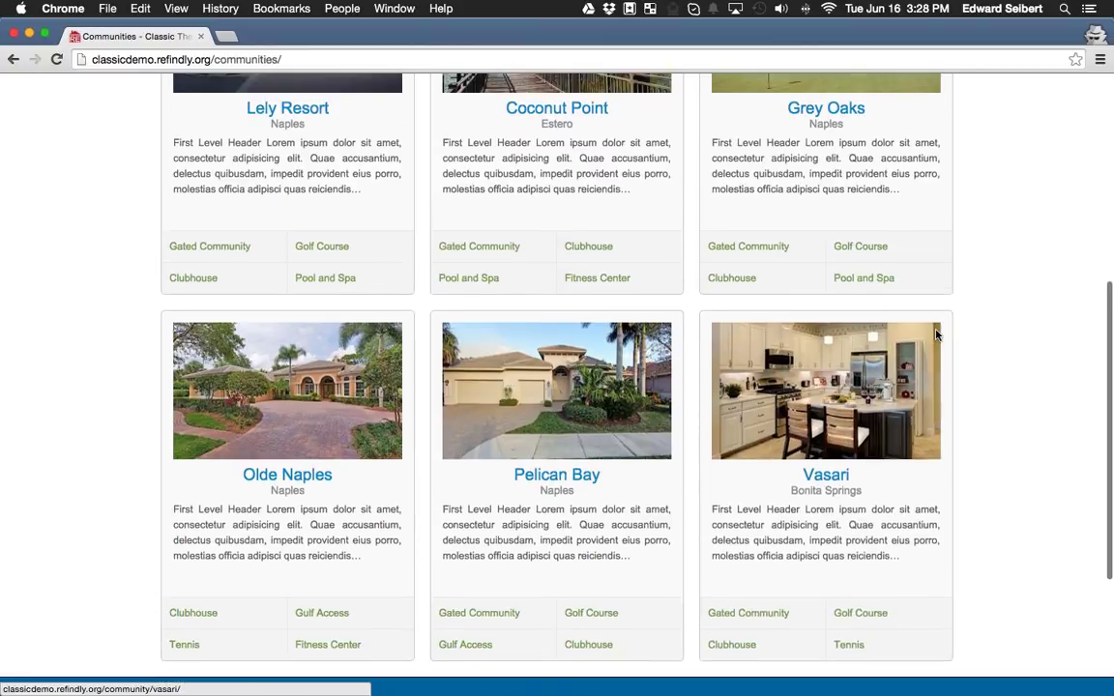
scroll(936, 332, "up", 1)
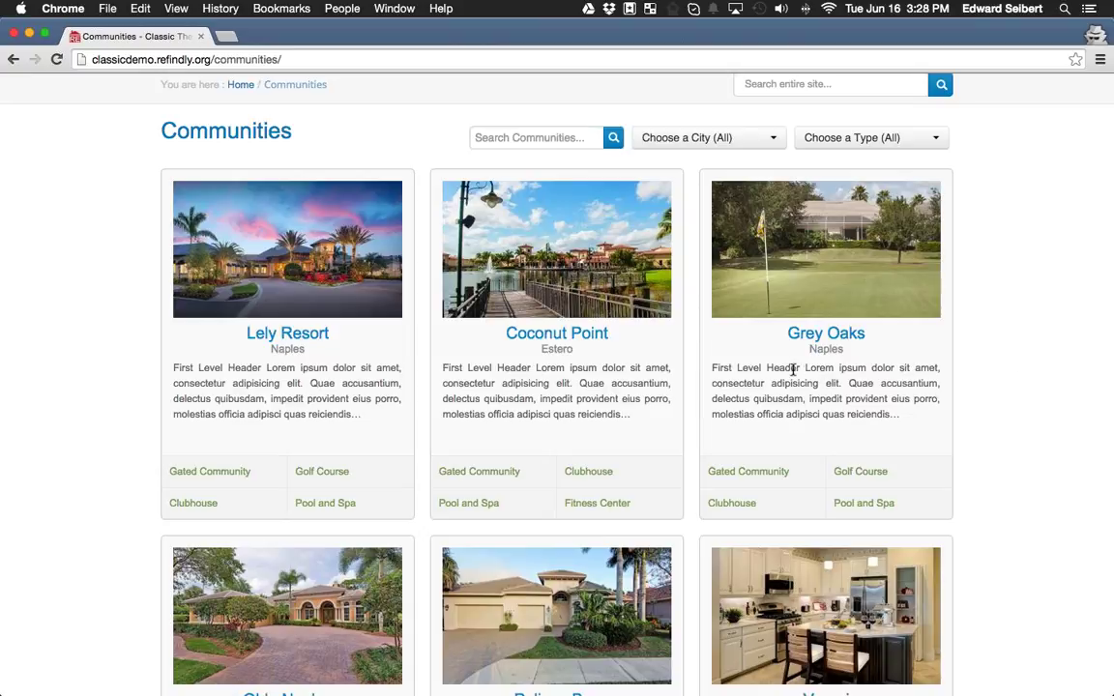
left_click(792, 333)
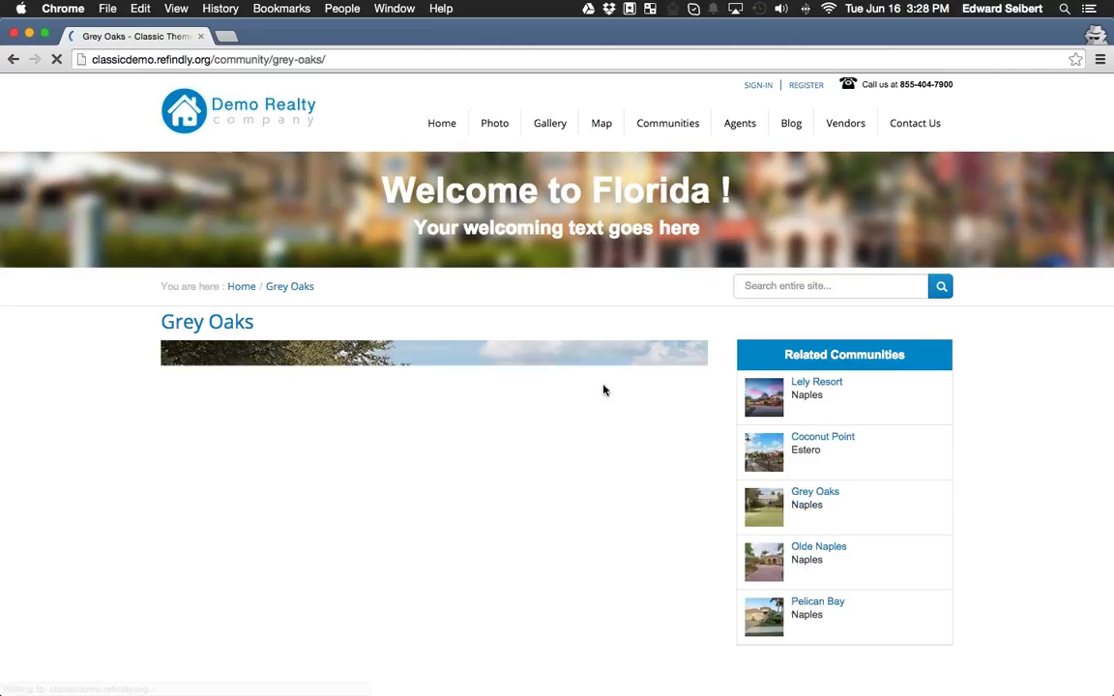
Scroll down the Grey Oaks community page through its photos and article text.
scroll(475, 413, "down", 5)
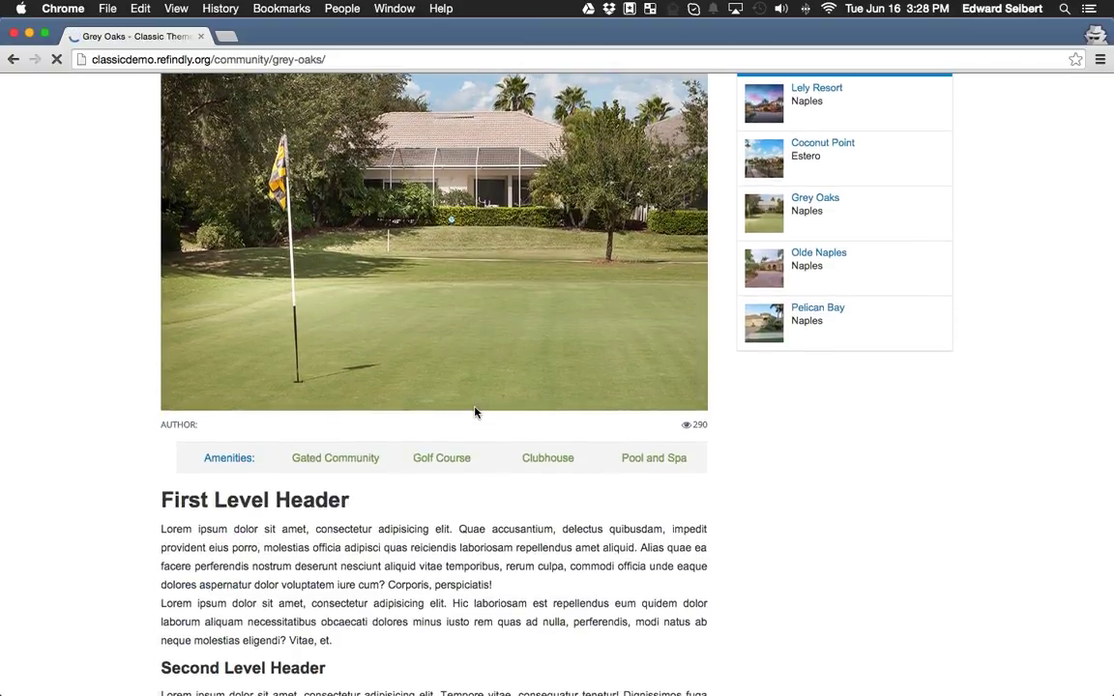
scroll(471, 419, "up", 1)
left_click_drag(203, 460, 693, 465)
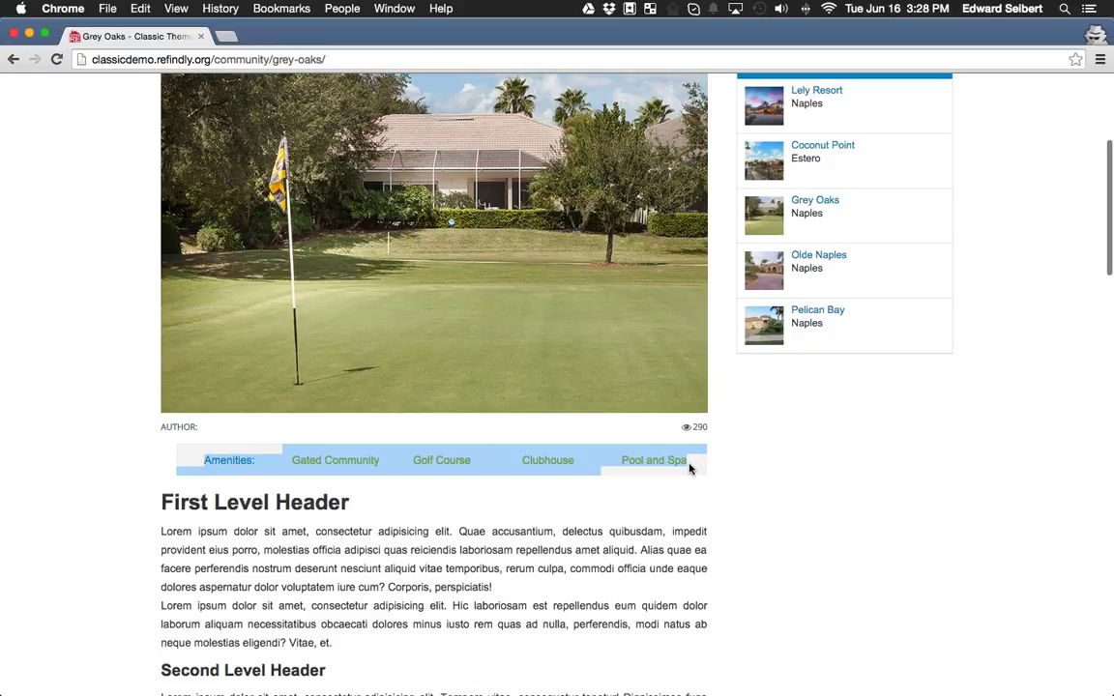
scroll(690, 468, "down", 3)
scroll(505, 381, "down", 5)
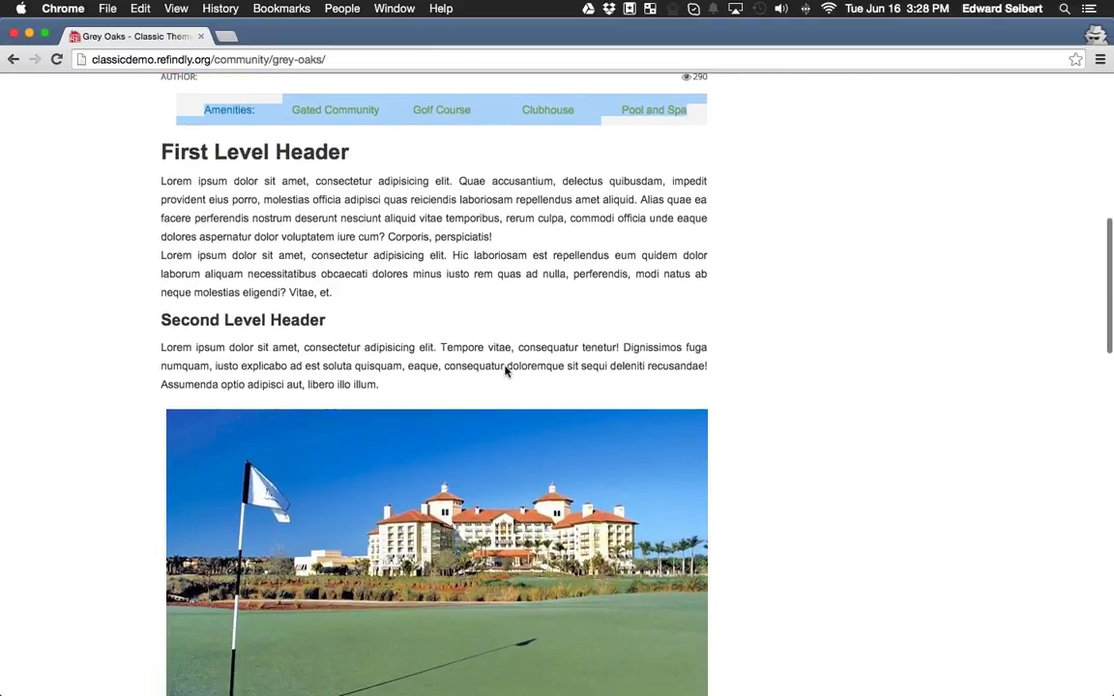
scroll(511, 398, "down", 5)
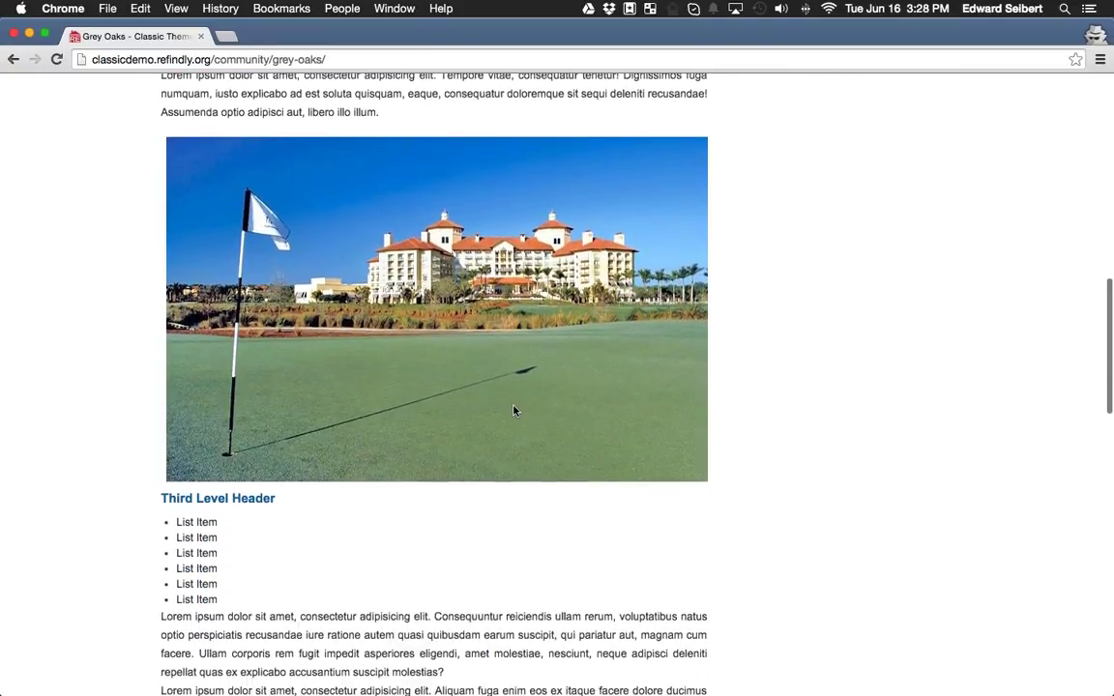
scroll(513, 410, "down", 3)
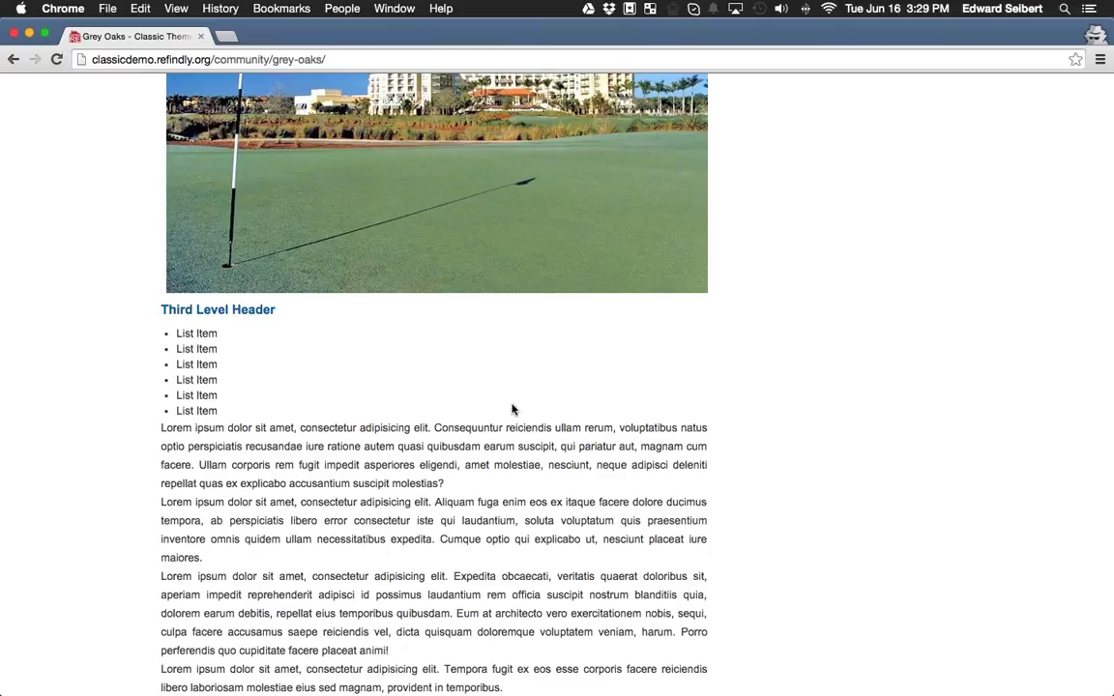
Bring the Active Listings gallery of 46 homes, starting with the $3,295,000 listing, into view.
scroll(527, 406, "down", 5)
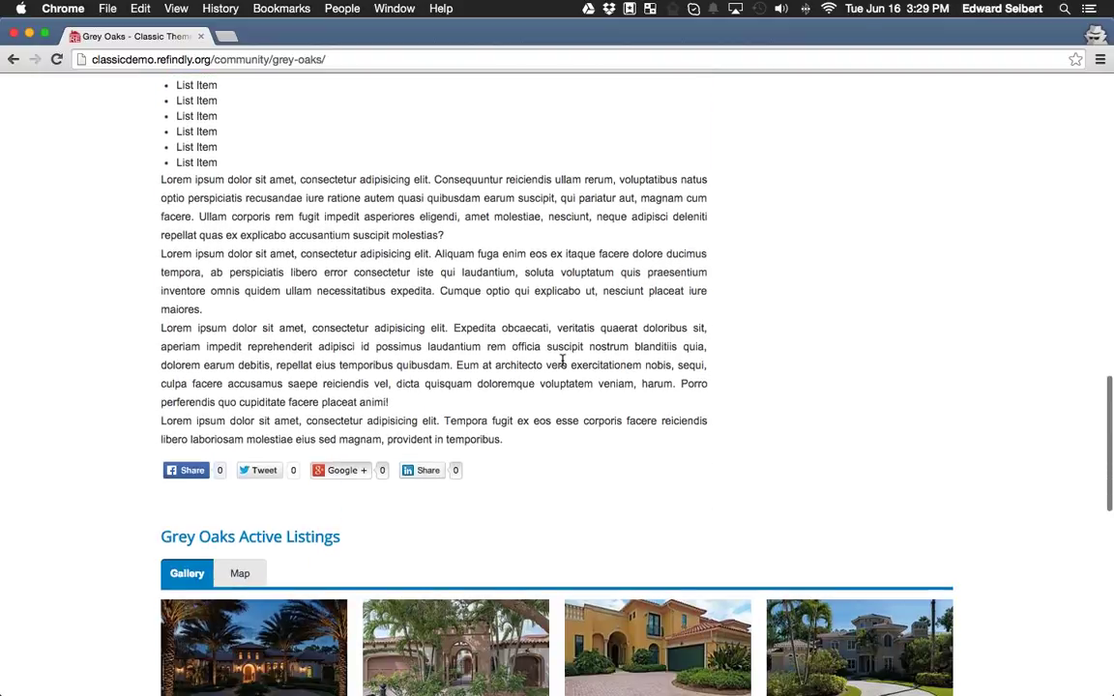
scroll(564, 363, "down", 3)
scroll(567, 363, "up", 2)
scroll(567, 362, "down", 7)
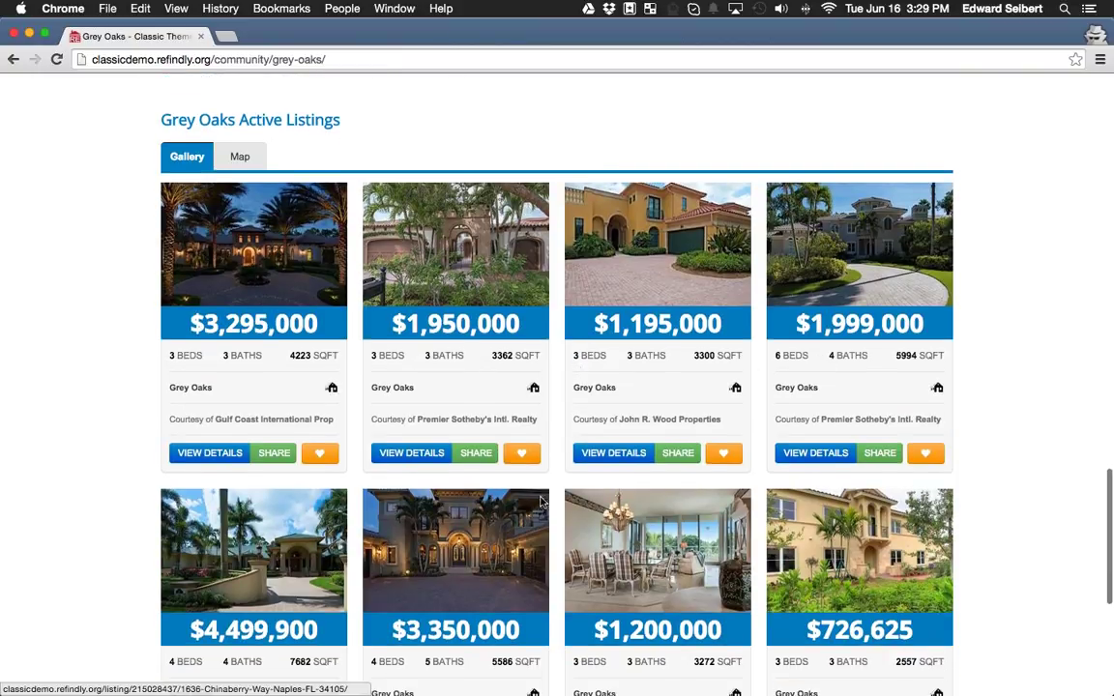
scroll(648, 479, "down", 3)
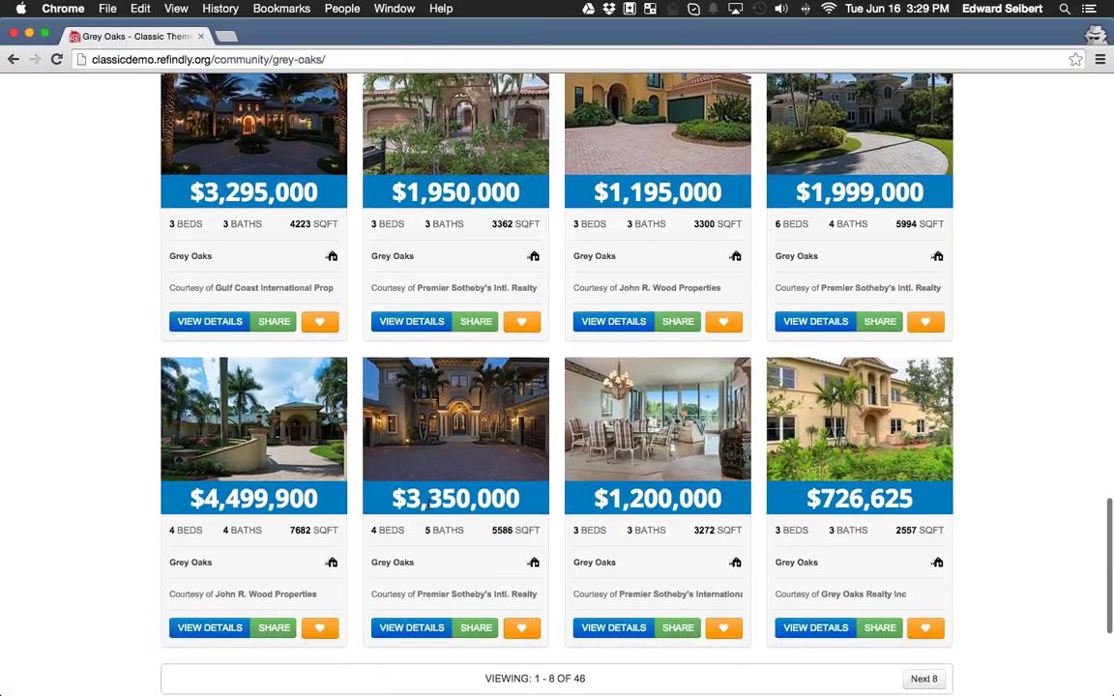
scroll(491, 398, "up", 3)
scroll(489, 401, "up", 1)
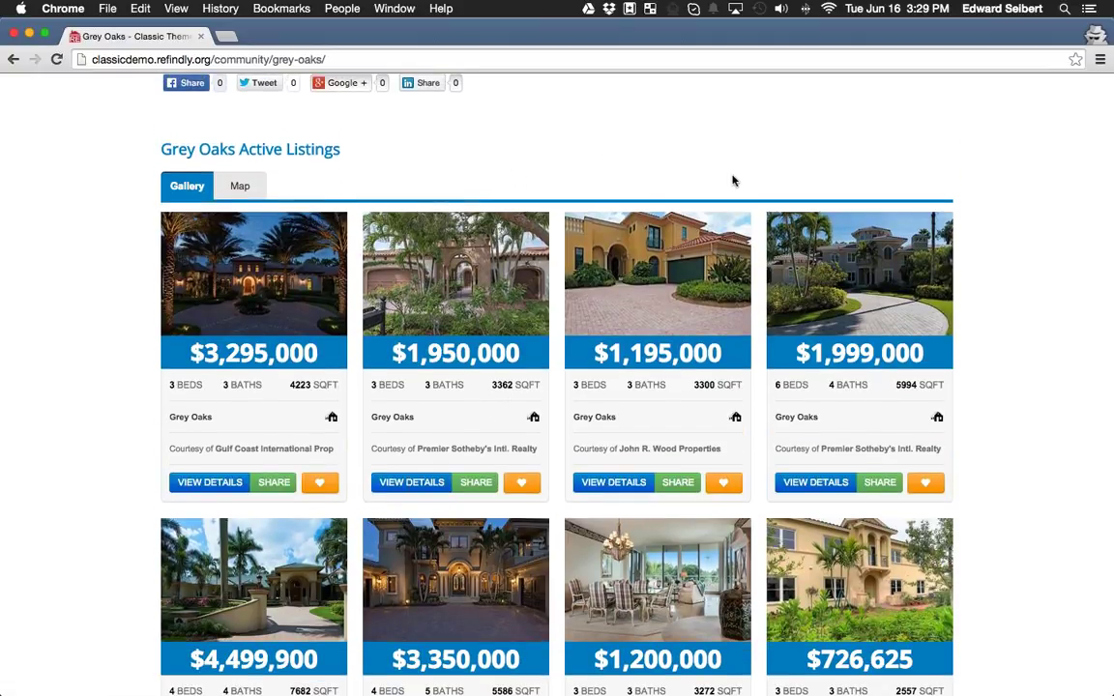
left_click(241, 184)
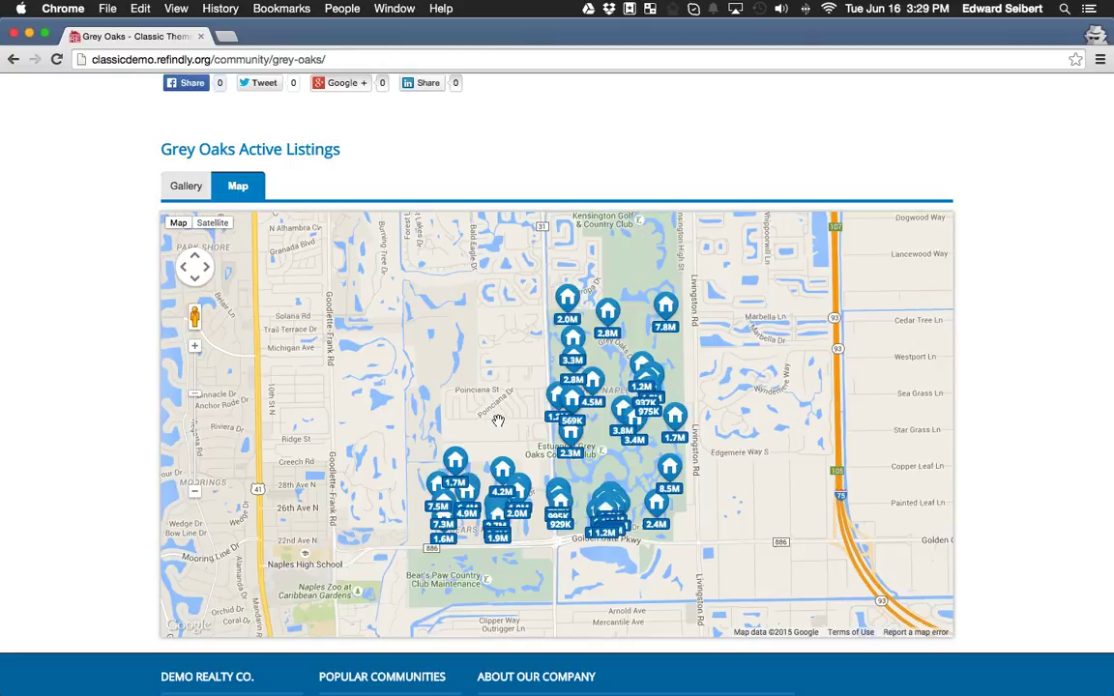
scroll(498, 421, "up", 2)
left_click_drag(668, 481, 531, 328)
left_click_drag(584, 475, 522, 609)
left_click_drag(730, 237, 703, 304)
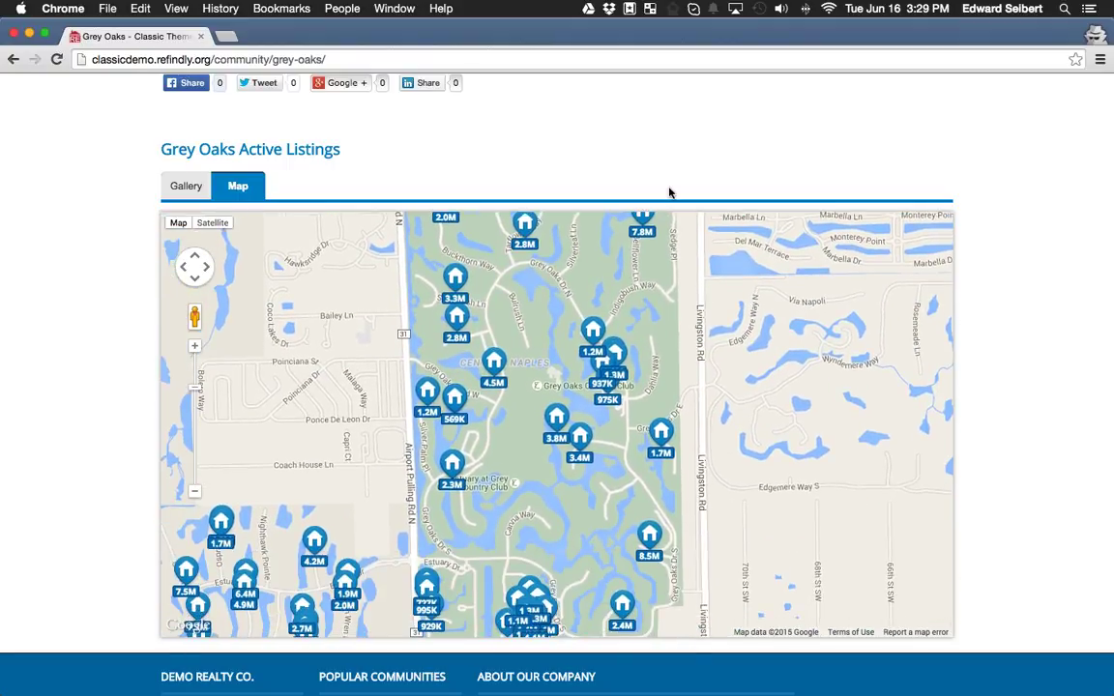
left_click(188, 189)
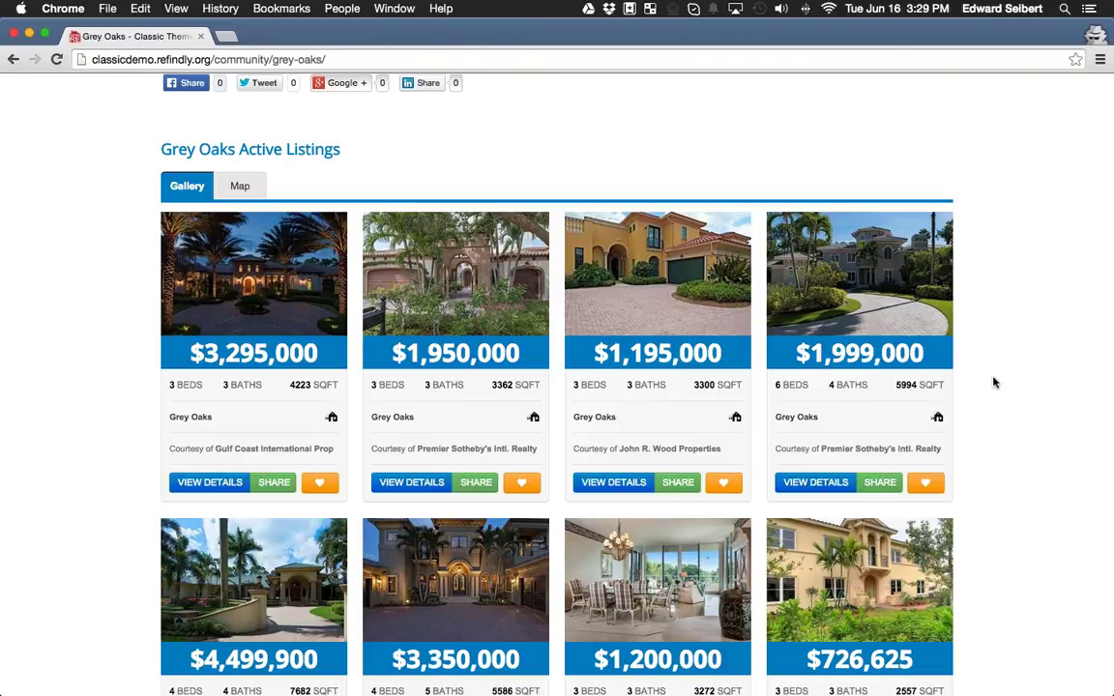
scroll(990, 379, "down", 5)
scroll(954, 527, "up", 20)
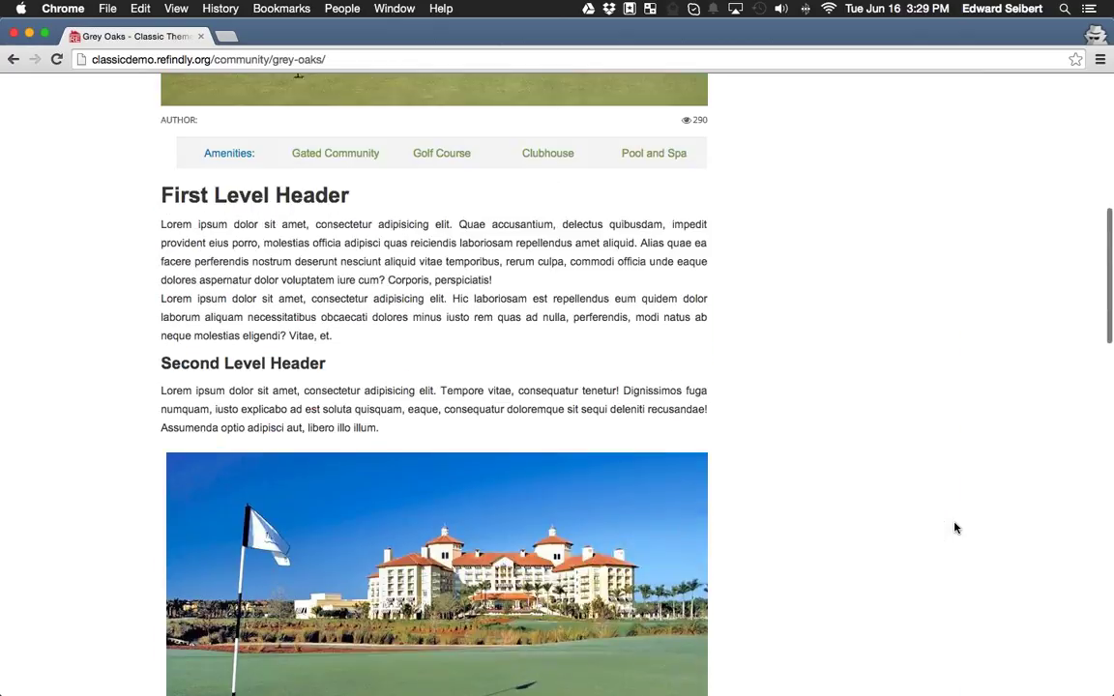
scroll(955, 529, "down", 5)
scroll(955, 527, "up", 5)
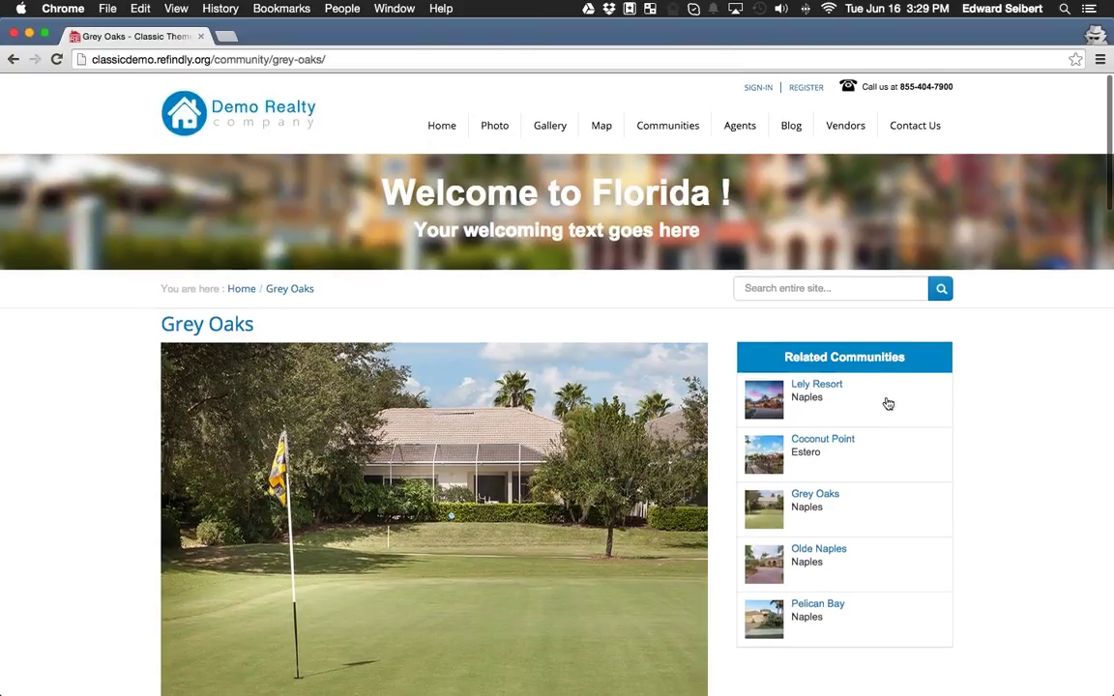
Return to the Communities page, browse its cards, and open the Choose a City and Choose a Type dropdowns.
mouse_move(642, 136)
left_click(675, 132)
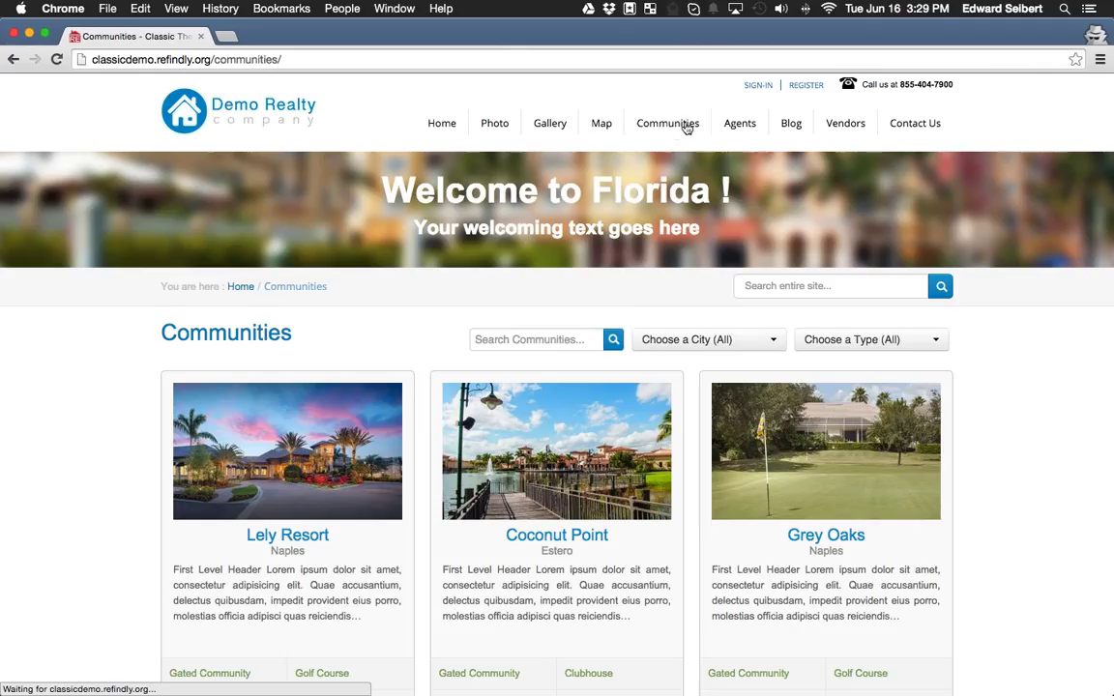
scroll(1033, 435, "down", 1)
scroll(1033, 436, "down", 5)
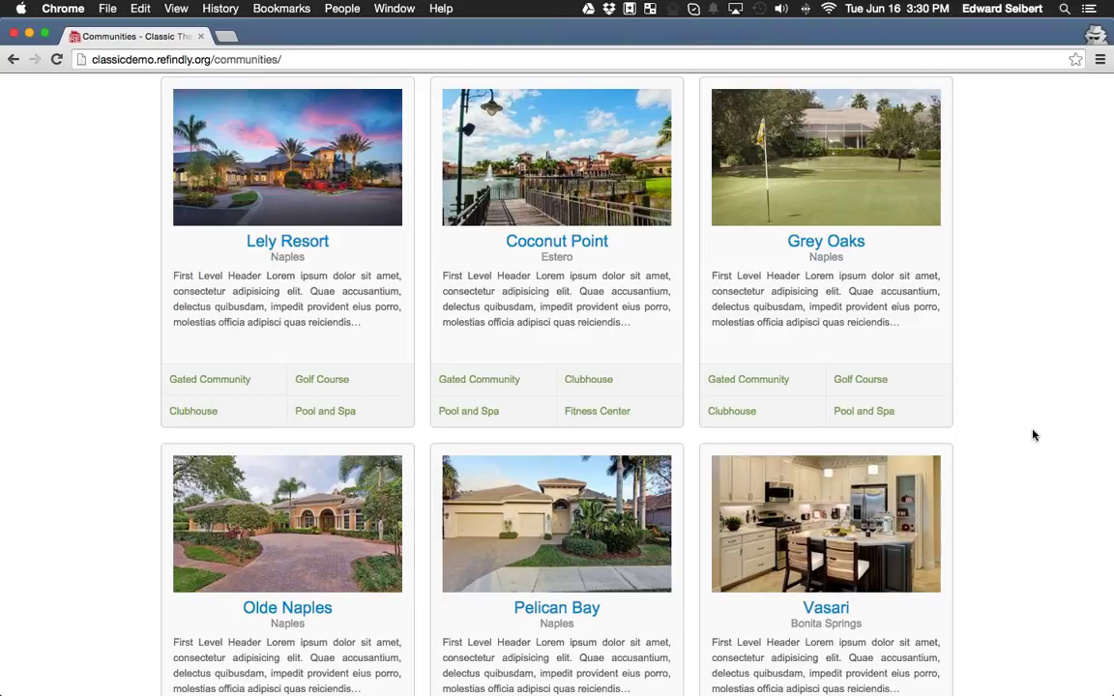
scroll(1033, 435, "up", 5)
scroll(1033, 440, "up", 2)
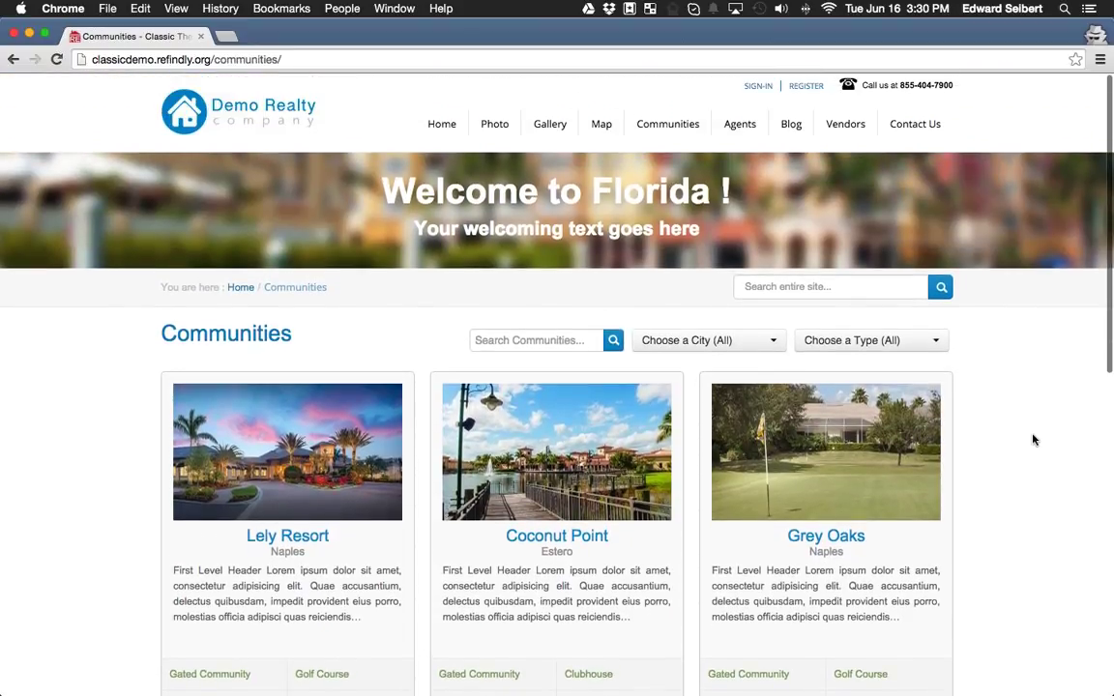
left_click(696, 343)
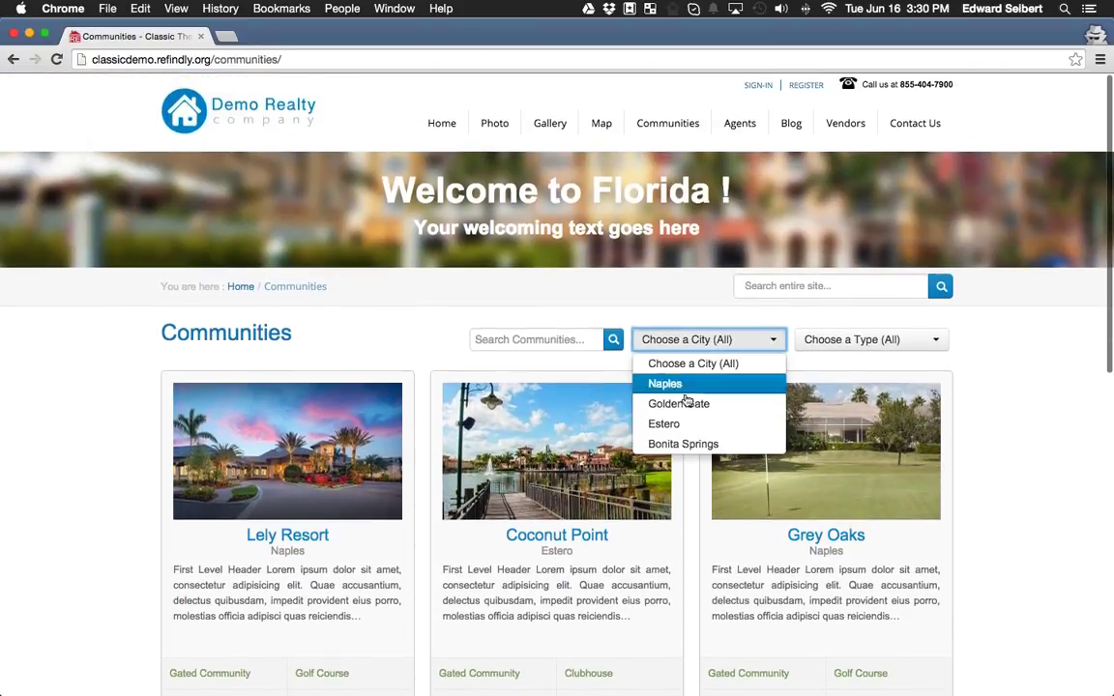
left_click(857, 342)
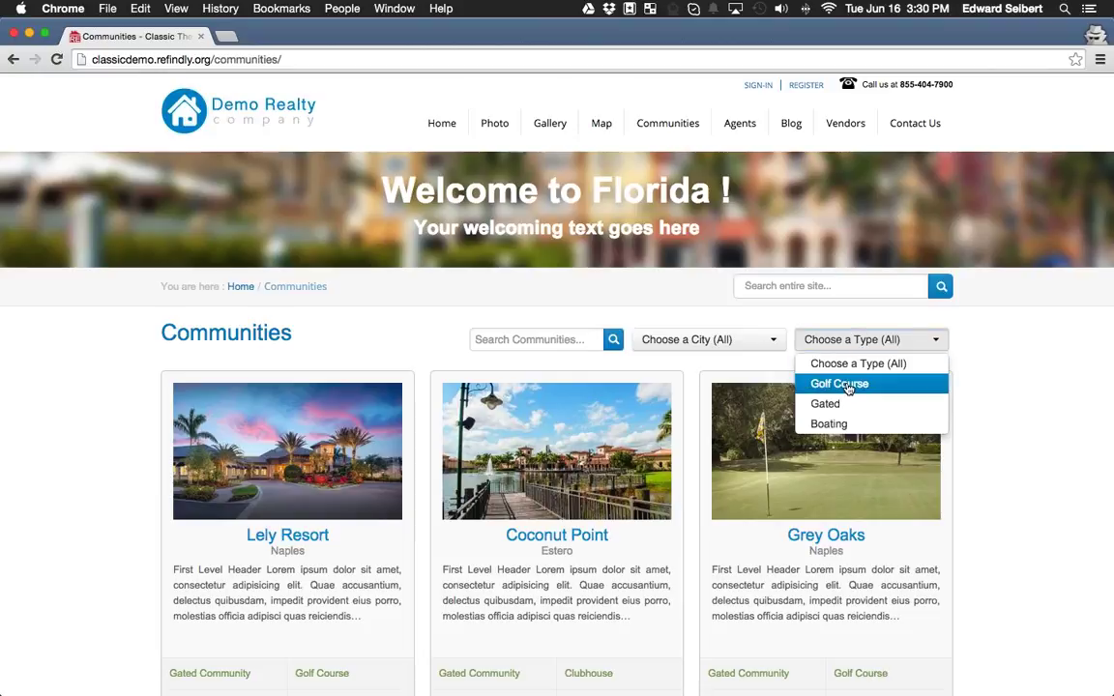
Filter communities to Golf Course, backing out of the accidentally opened Vasari page.
left_click(847, 385)
left_click(895, 391)
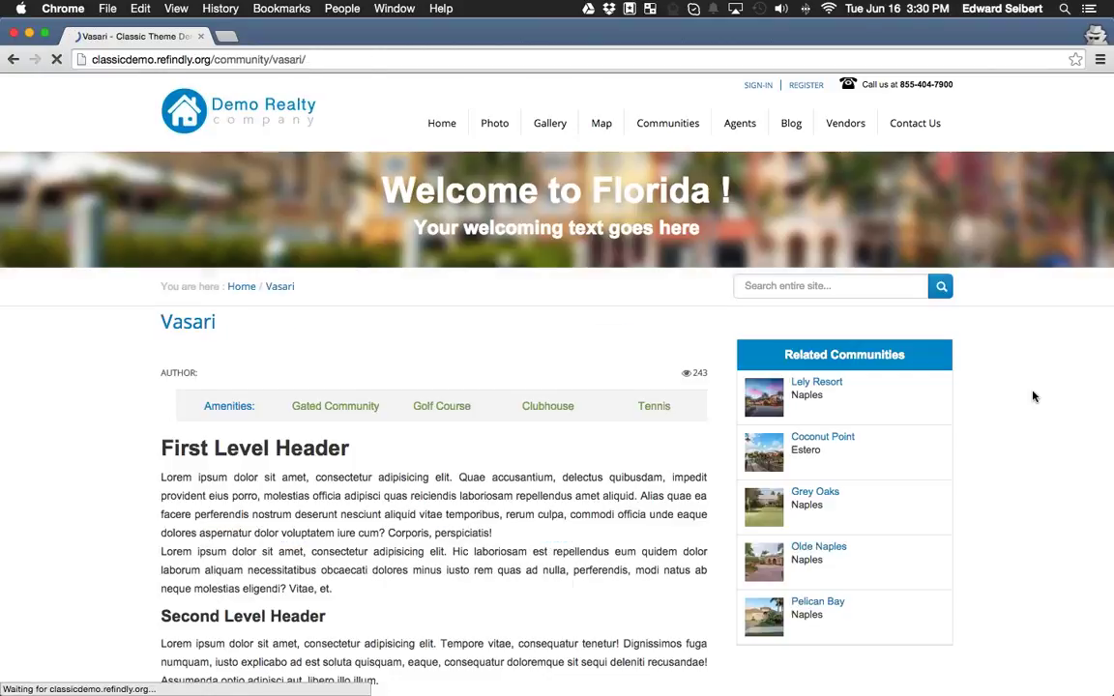
left_click(23, 61)
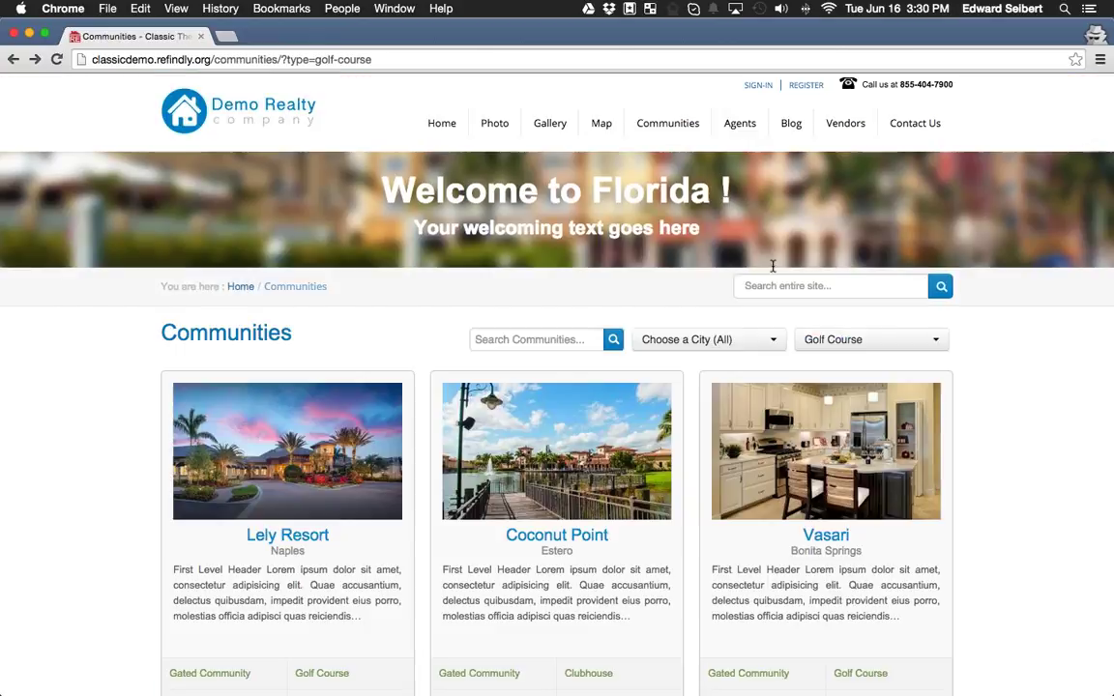
scroll(1042, 341, "down", 3)
scroll(1043, 340, "up", 1)
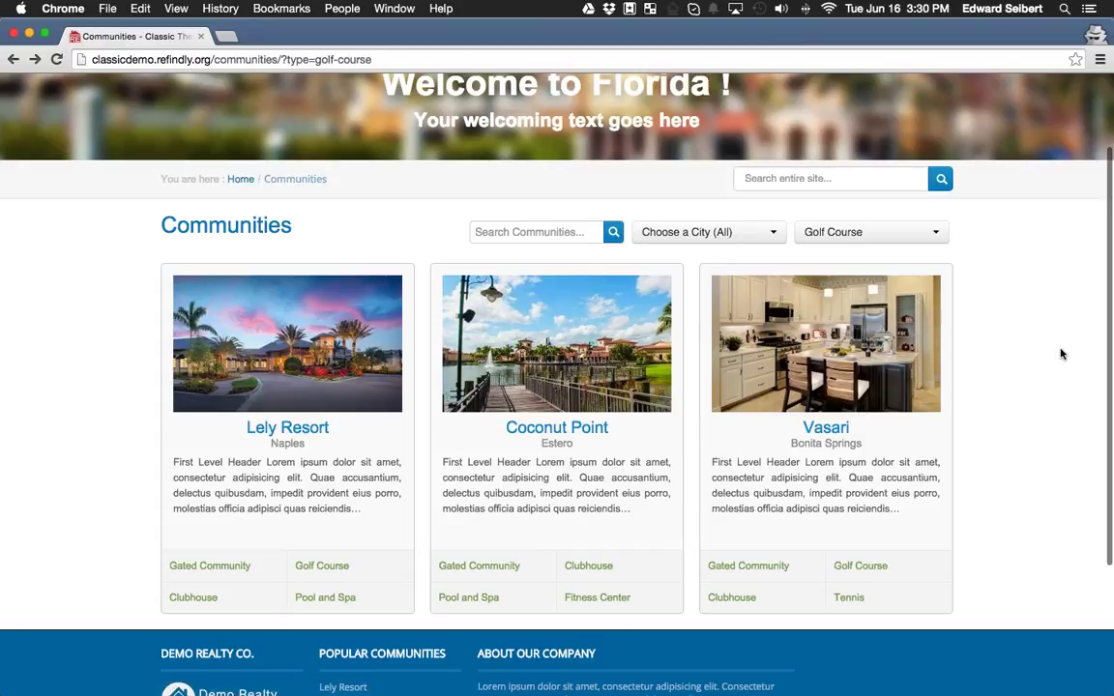
Change the community type filter to Gated and review the results.
left_click(864, 240)
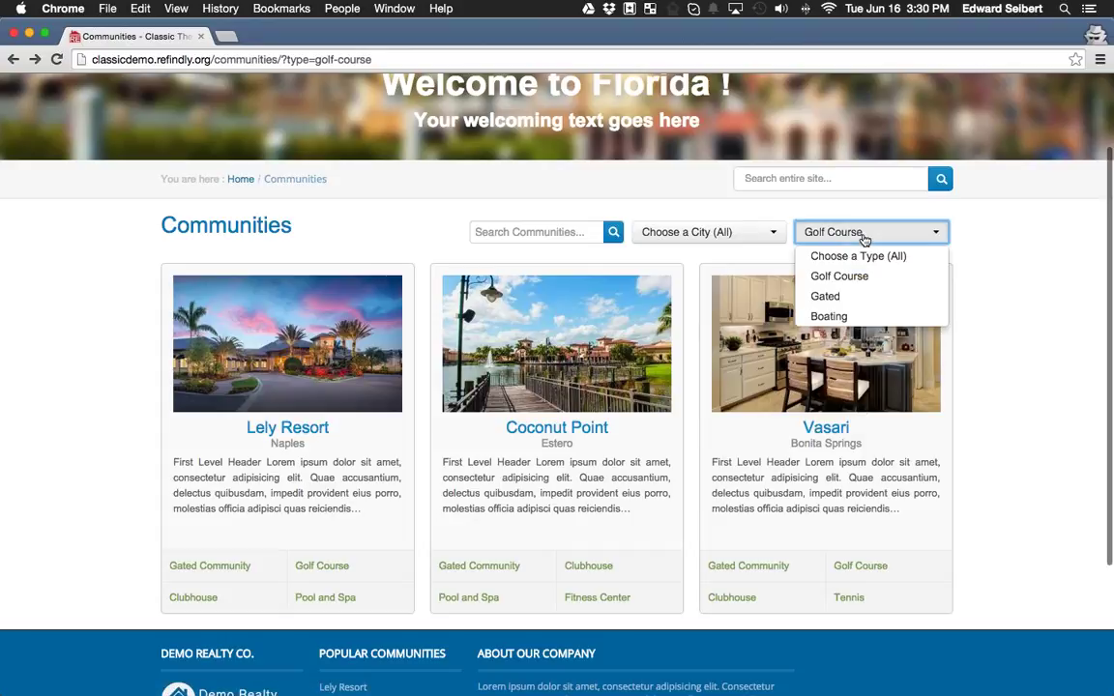
left_click(883, 297)
scroll(1020, 348, "down", 3)
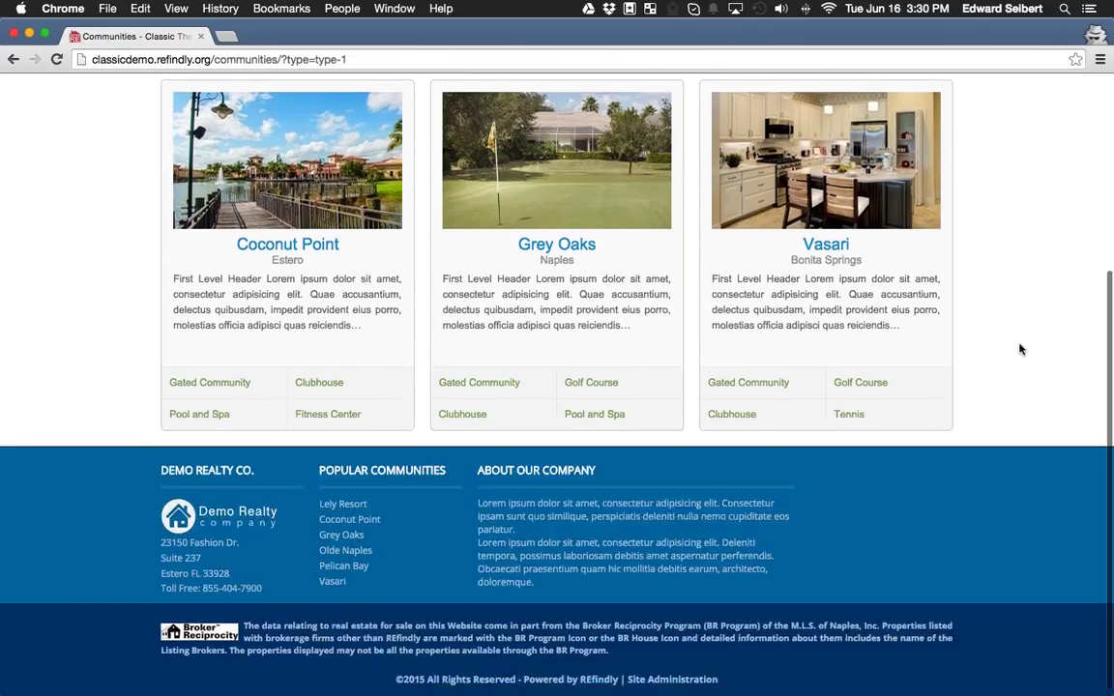
scroll(1020, 348, "up", 2)
Switch the type filter to Boating, showing Coconut Point, Grey Oaks and Olde Naples.
left_click(883, 243)
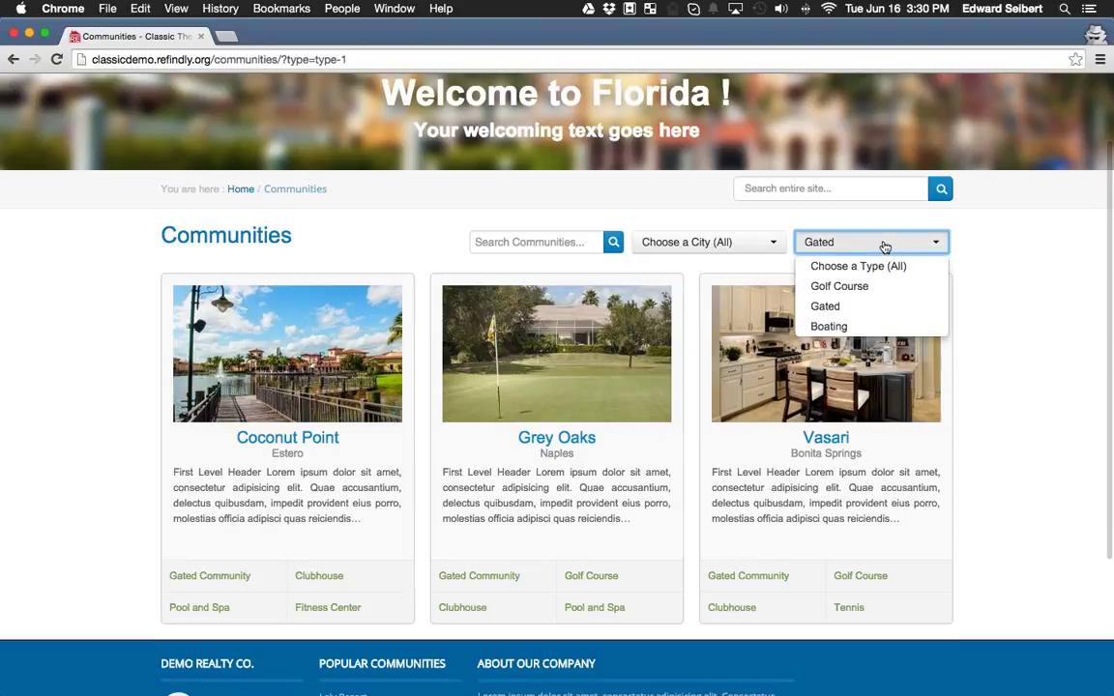
left_click(874, 327)
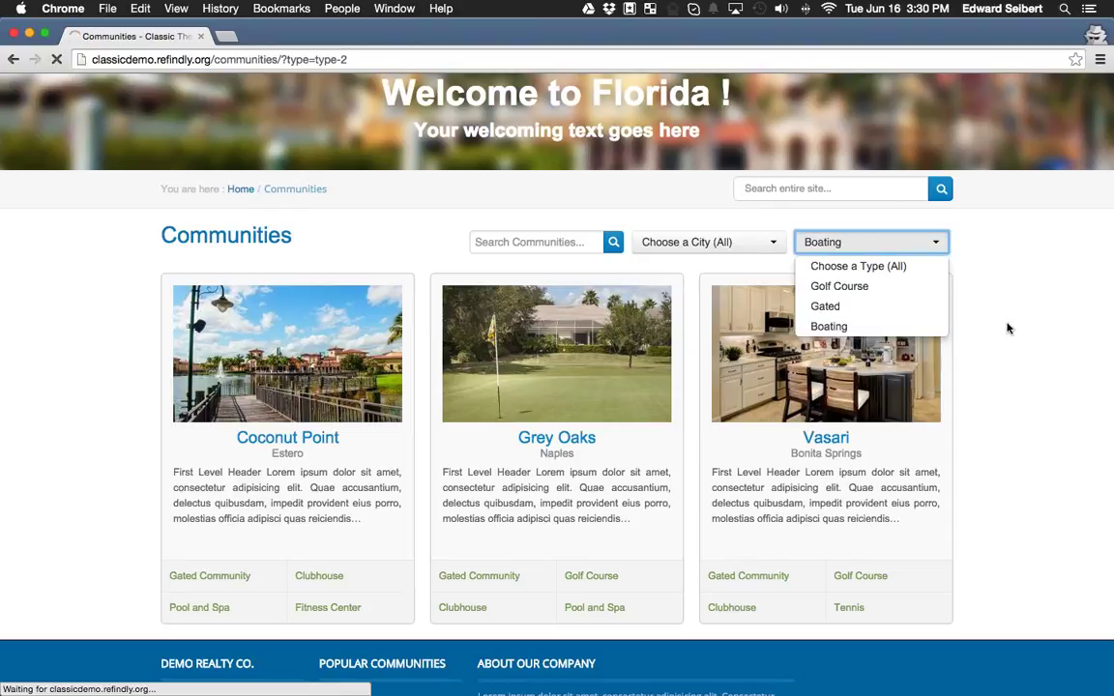
scroll(1029, 366, "down", 4)
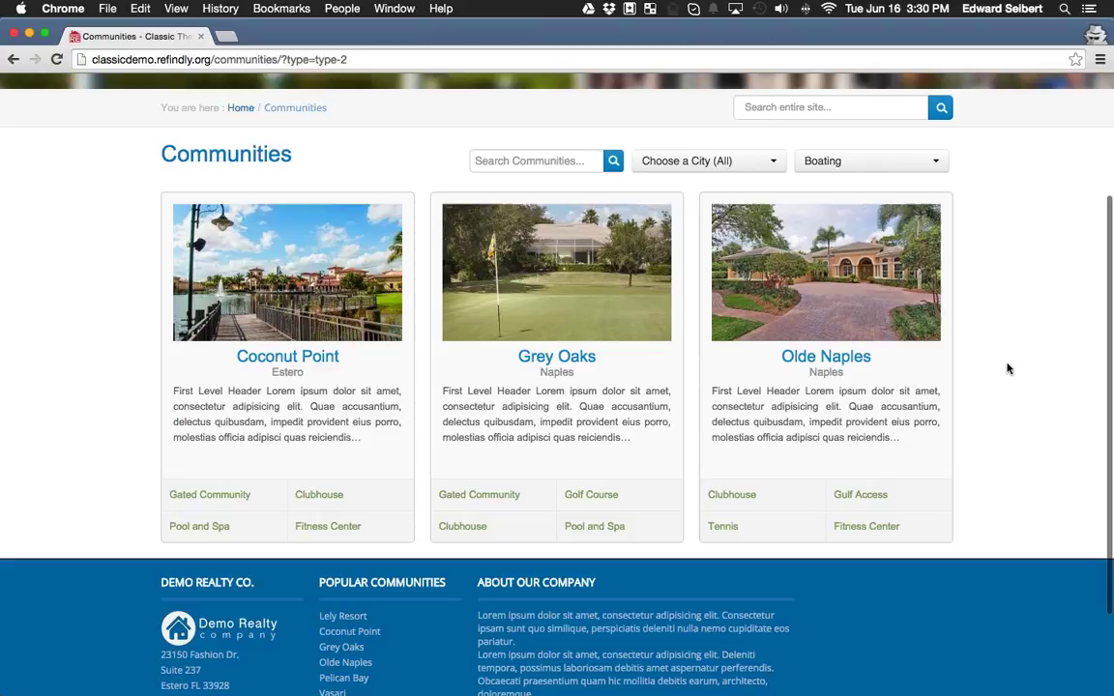
scroll(1008, 368, "up", 4)
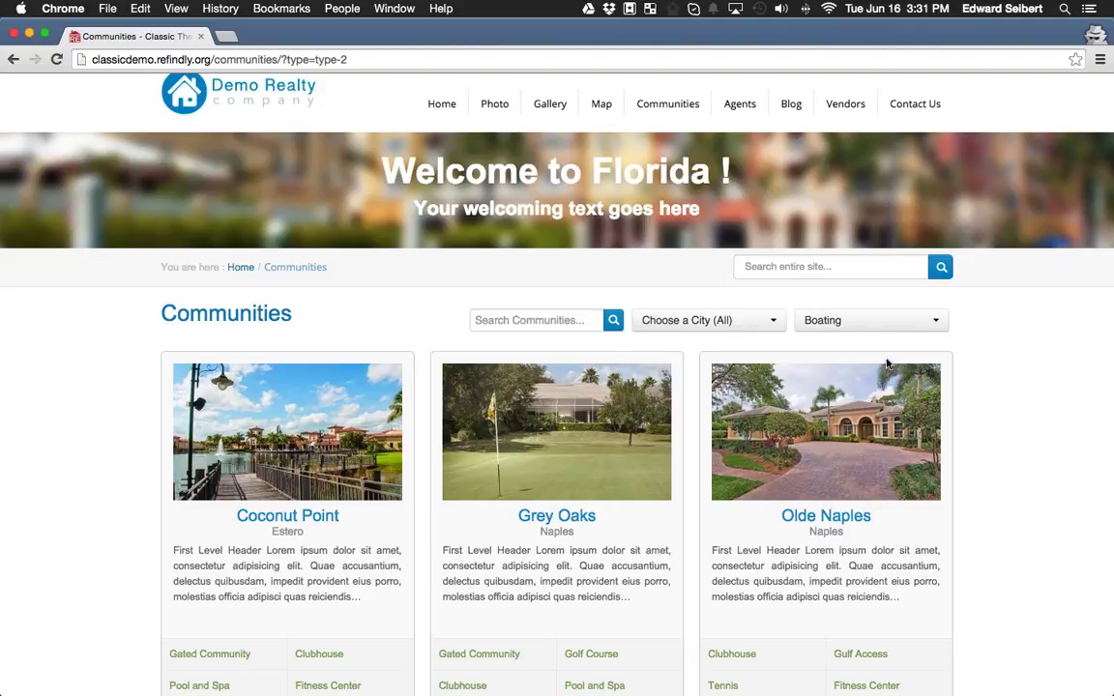
Set the Choose a City filter to Estero, leaving only the Coconut Point card.
left_click(721, 319)
left_click(693, 404)
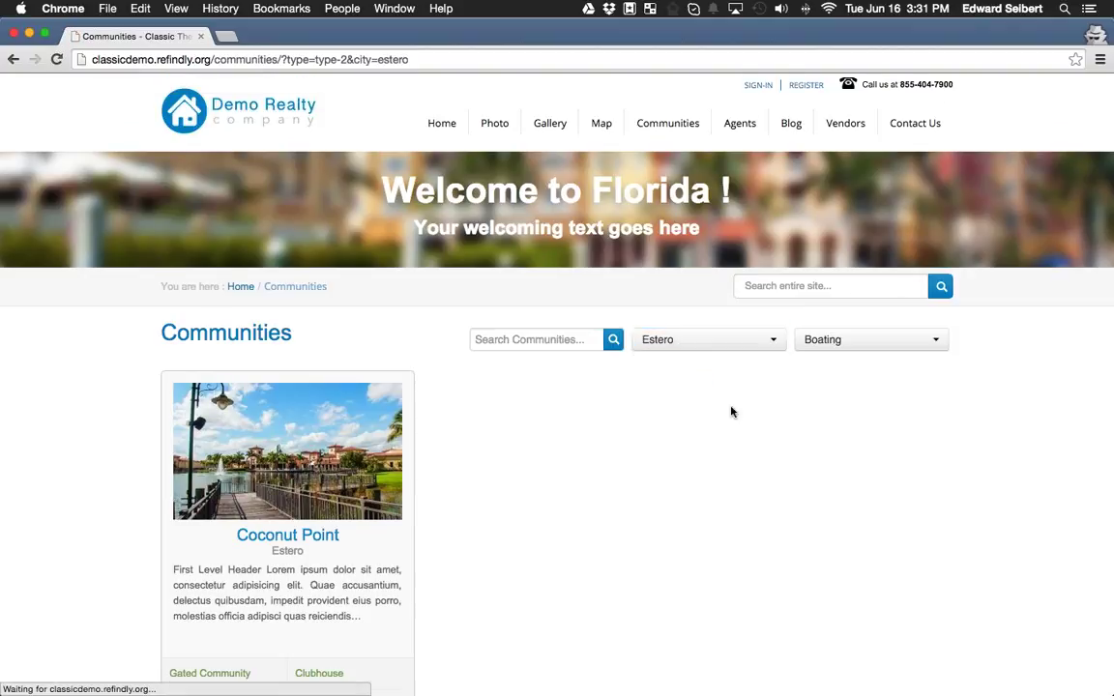
scroll(278, 491, "down", 1)
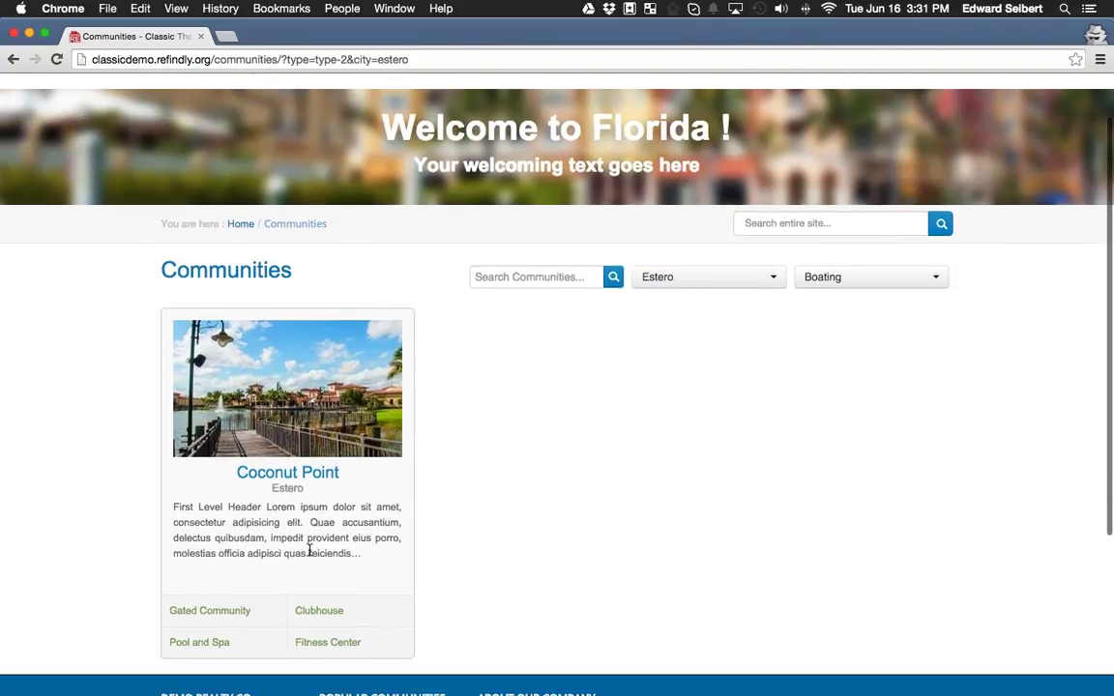
scroll(372, 389, "down", 2)
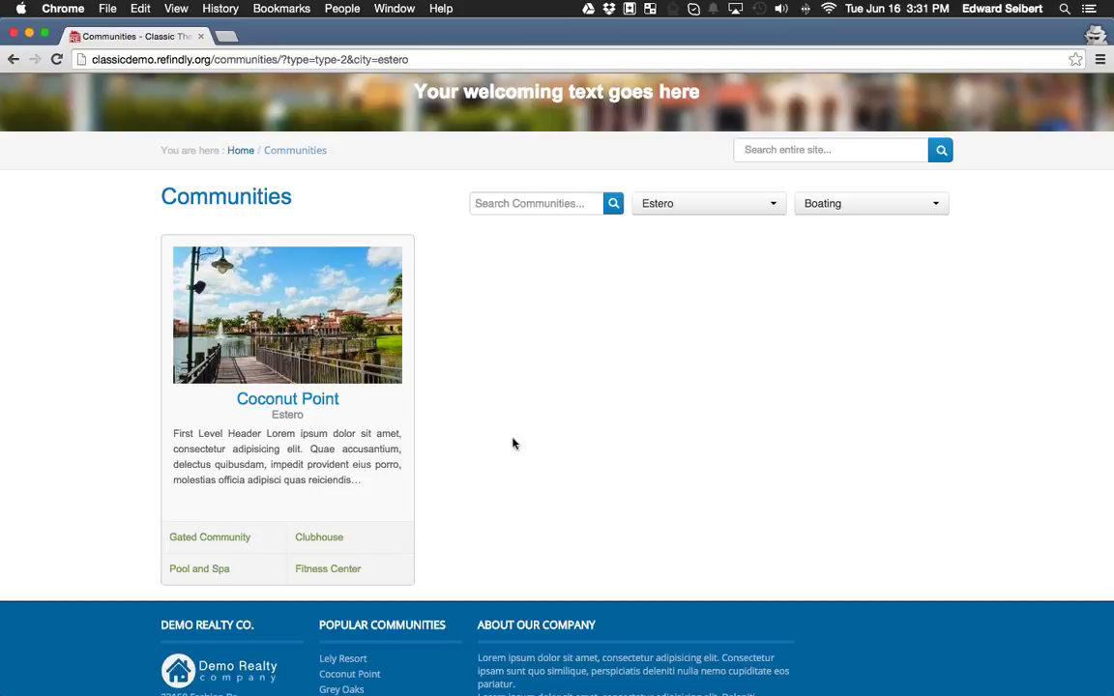
scroll(522, 475, "up", 2)
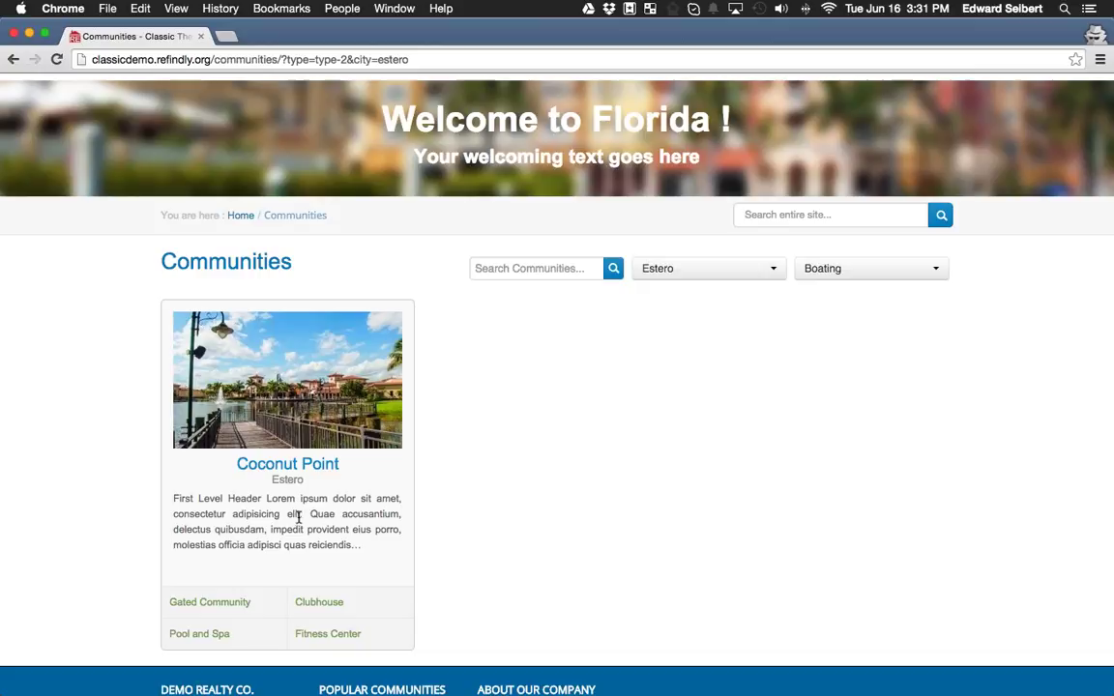
scroll(691, 91, "up", 3)
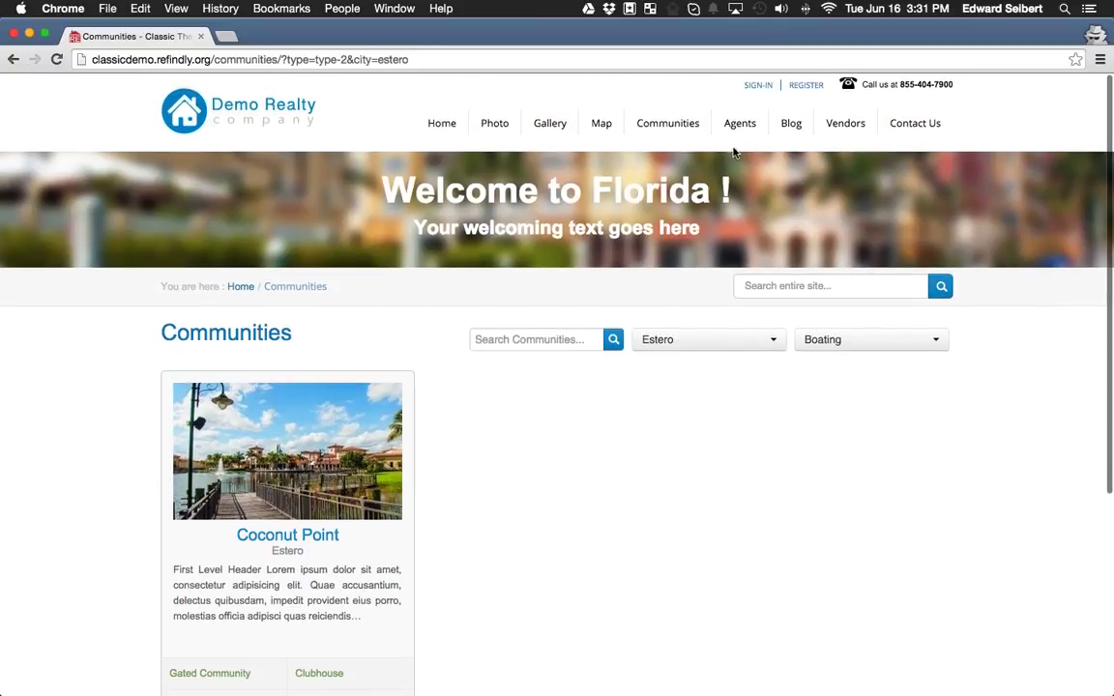
Look through the Coconut Point page, then open The Residences At Coconut Point from Subdivisions.
left_click(315, 435)
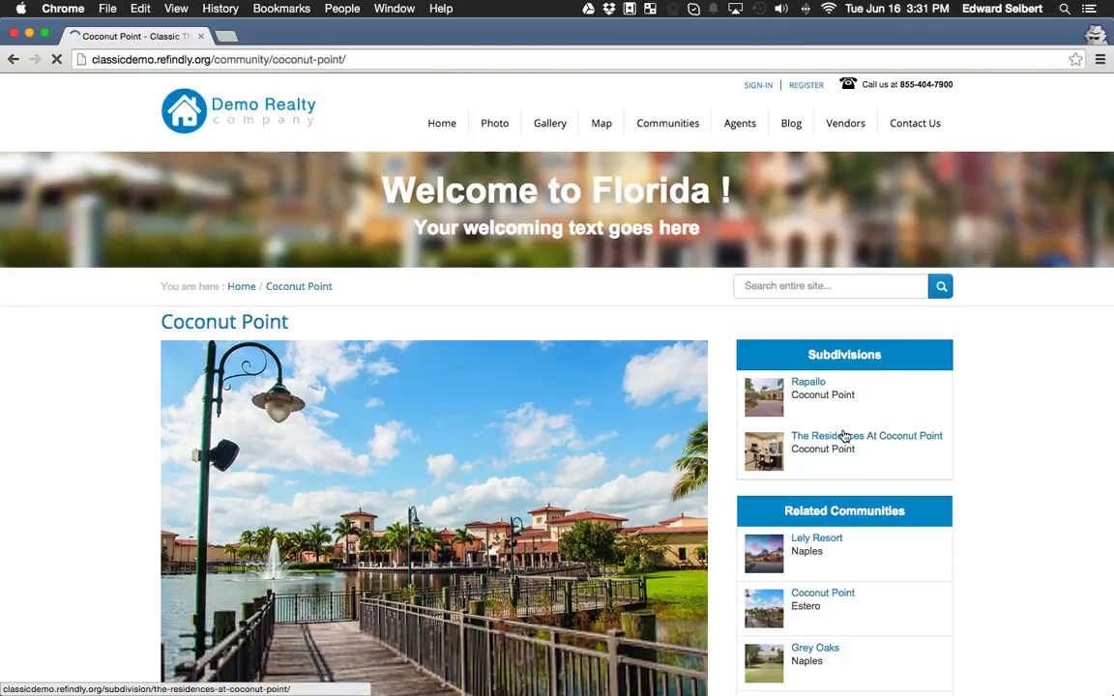
scroll(885, 438, "down", 1)
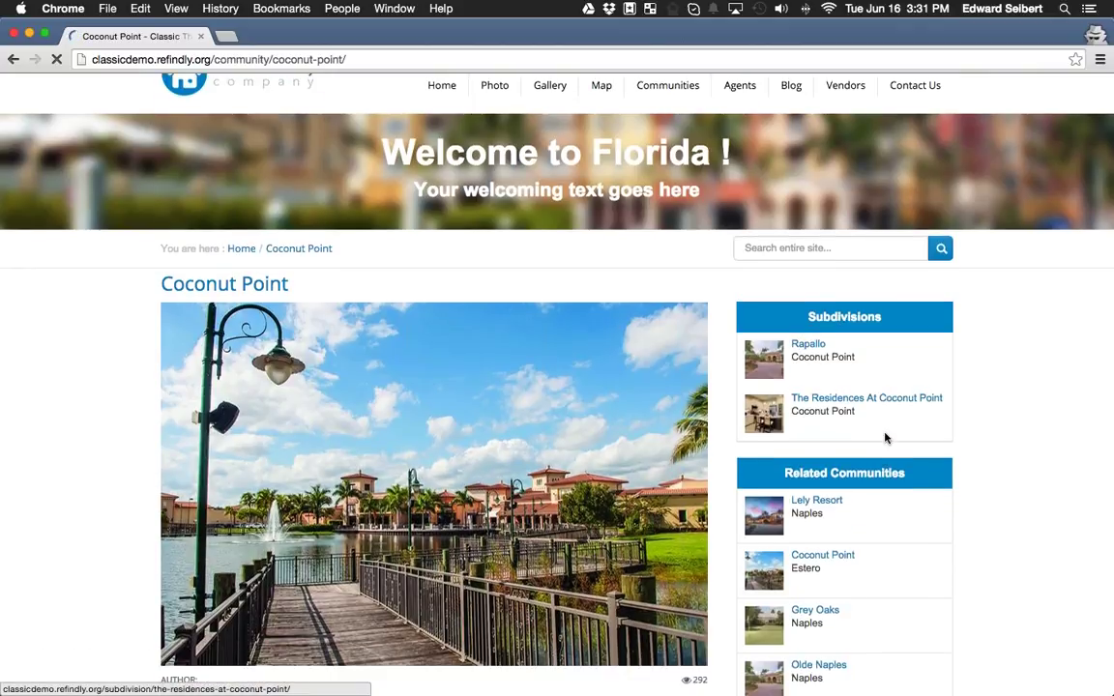
scroll(885, 438, "down", 2)
scroll(438, 356, "down", 4)
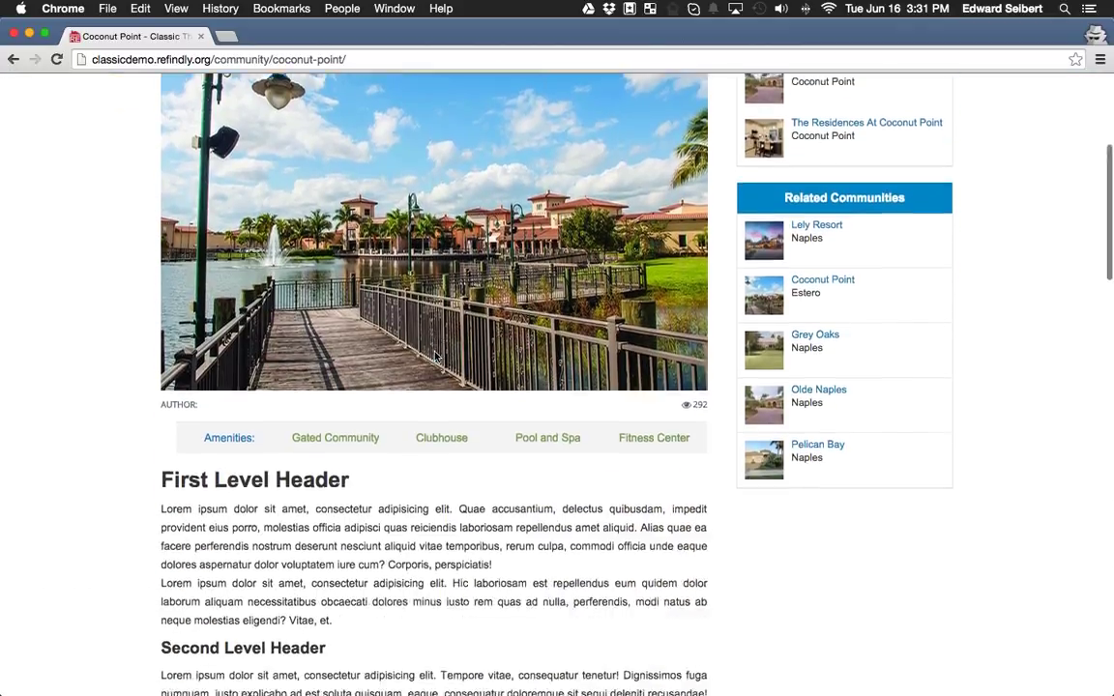
scroll(436, 355, "down", 5)
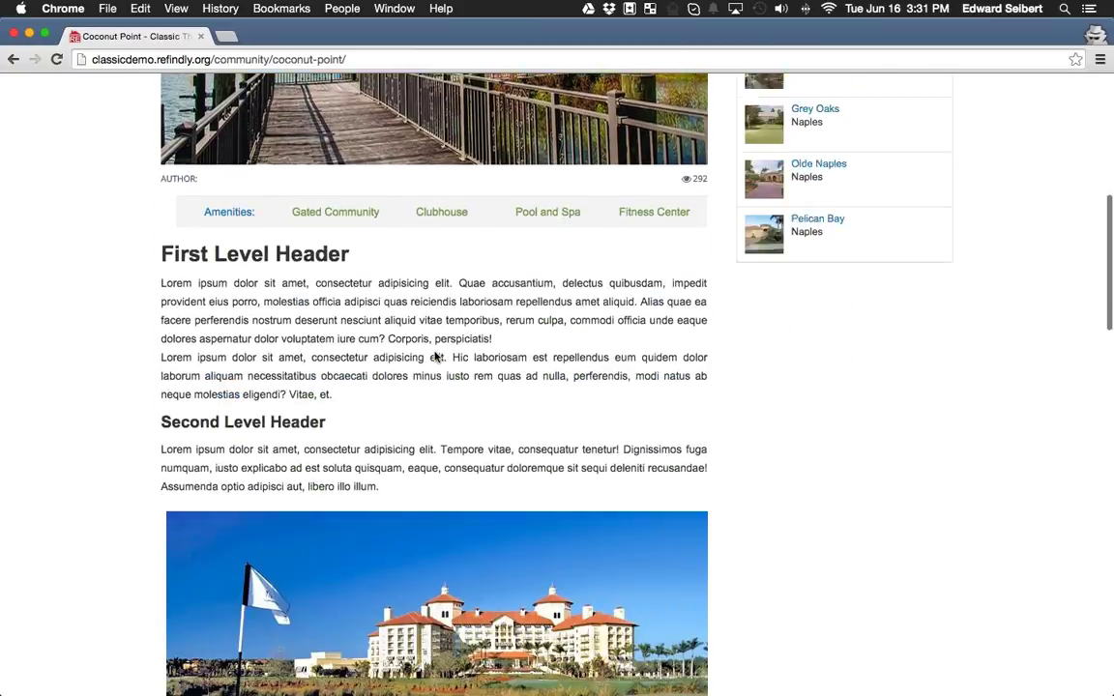
scroll(435, 357, "down", 7)
scroll(473, 483, "up", 12)
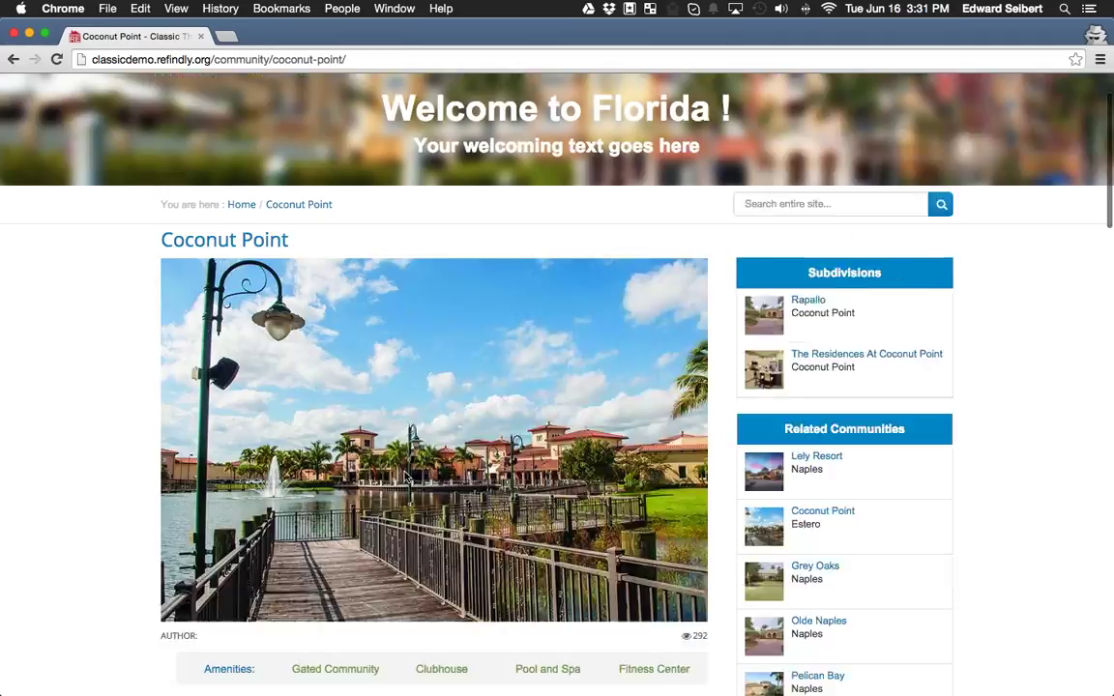
scroll(483, 467, "up", 2)
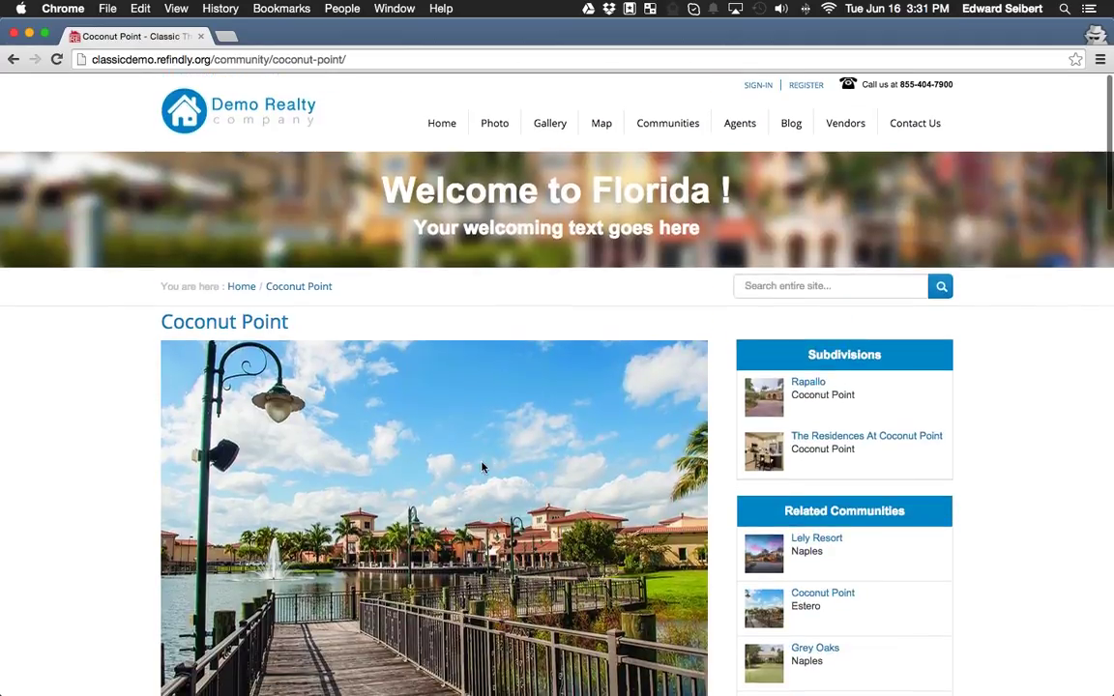
left_click(851, 440)
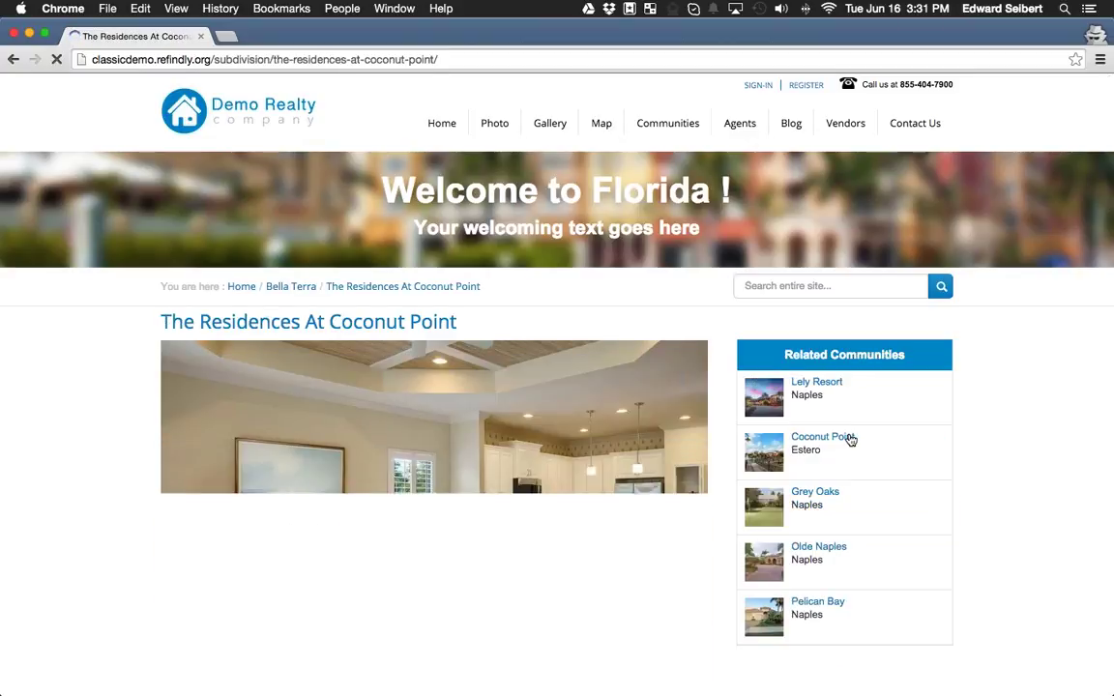
Scroll down to the Active Listings Gallery showing 1–8 of 10 homes, $236,900 to $425,000.
scroll(460, 439, "down", 5)
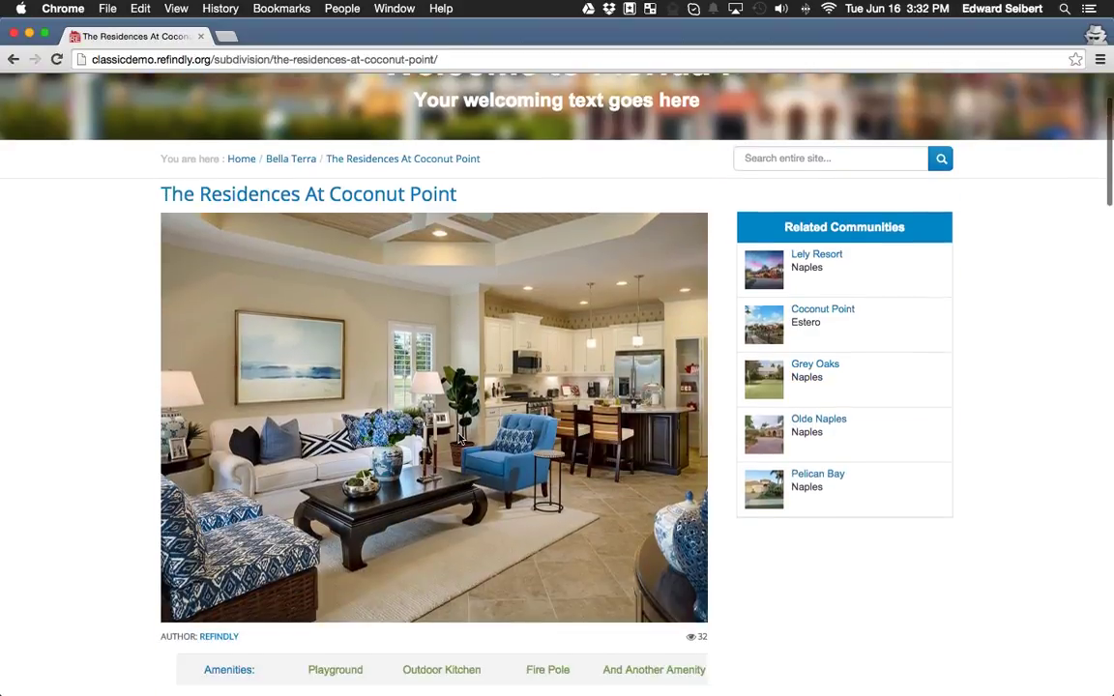
scroll(459, 439, "down", 12)
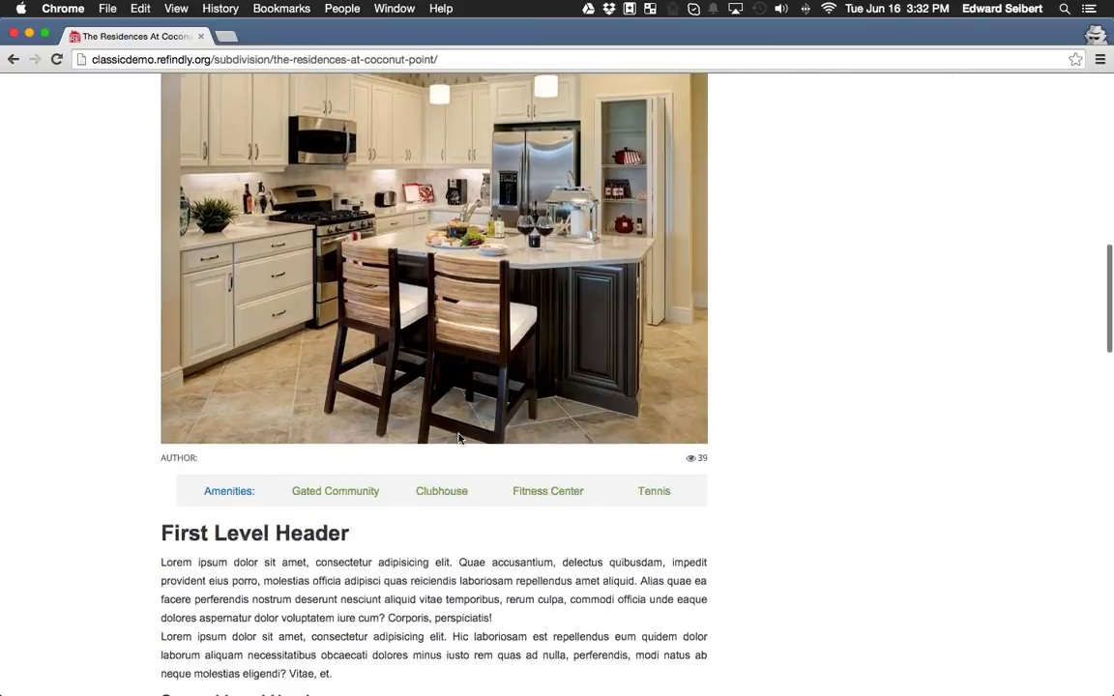
scroll(460, 439, "down", 13)
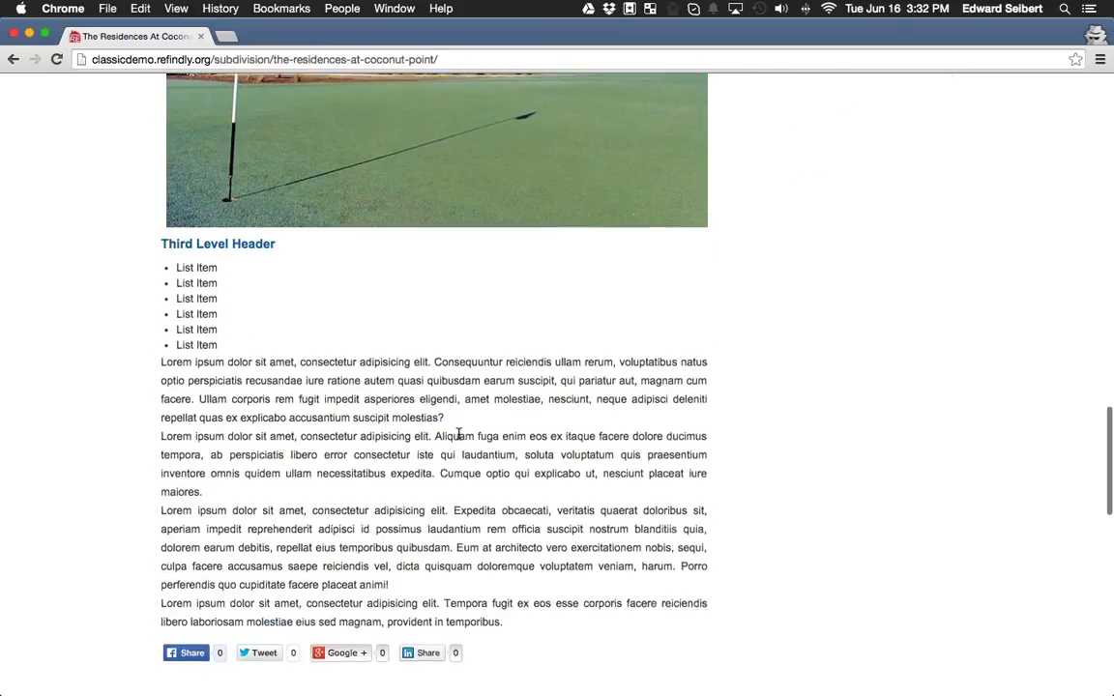
scroll(780, 434, "down", 4)
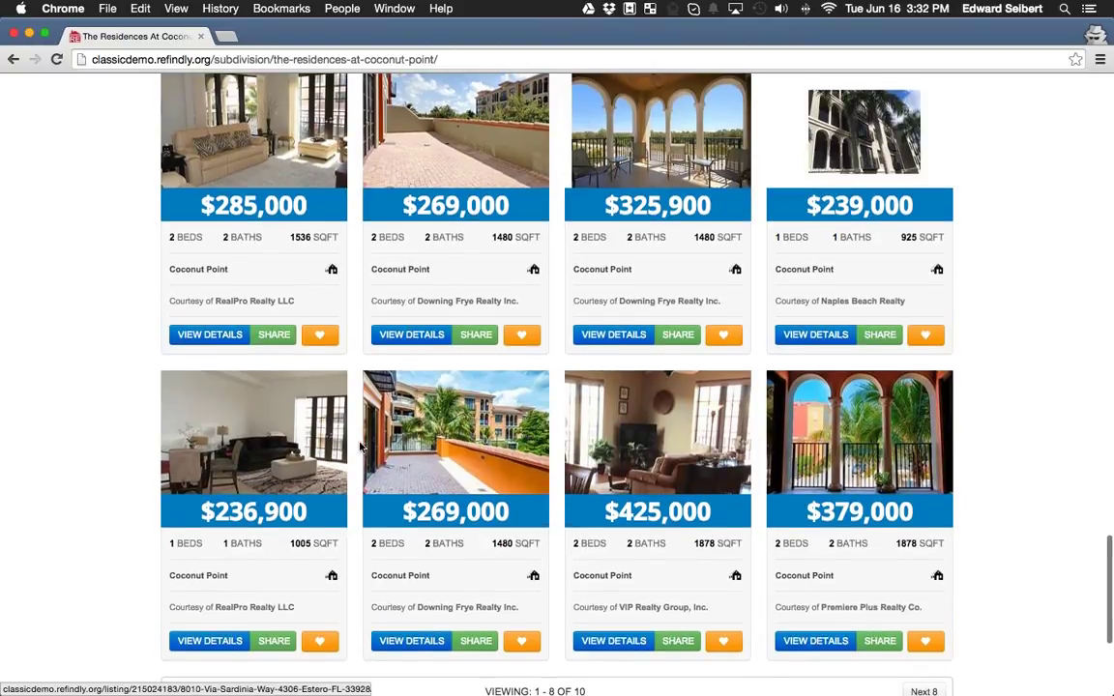
scroll(596, 535, "down", 3)
scroll(648, 554, "up", 4)
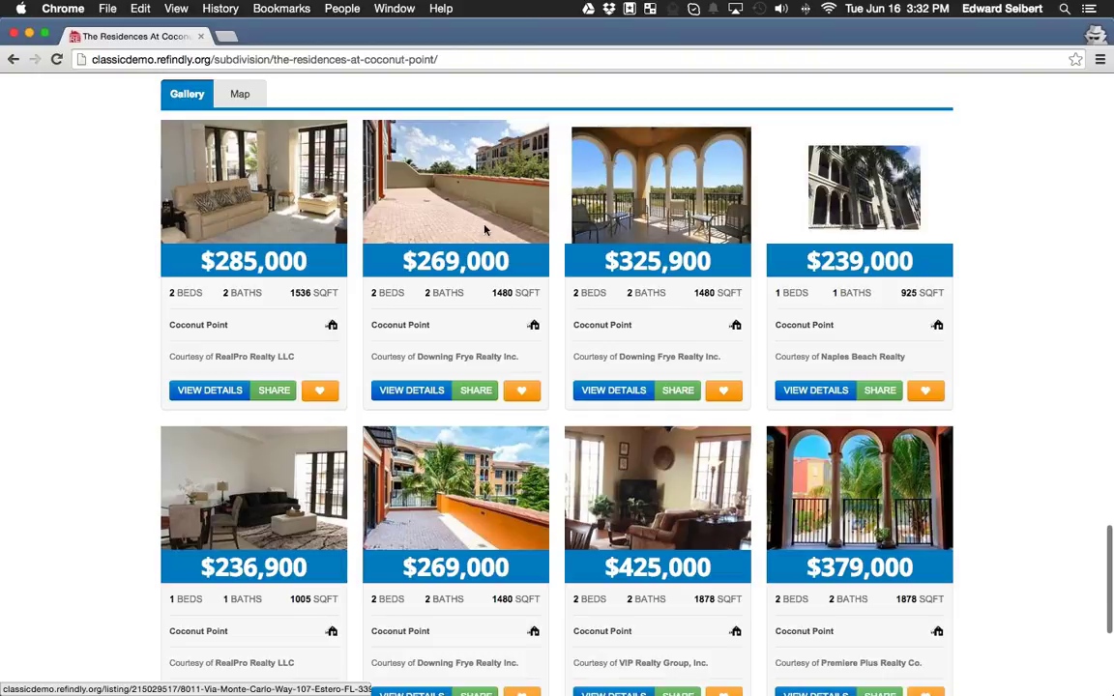
scroll(983, 359, "down", 1)
scroll(983, 358, "down", 2)
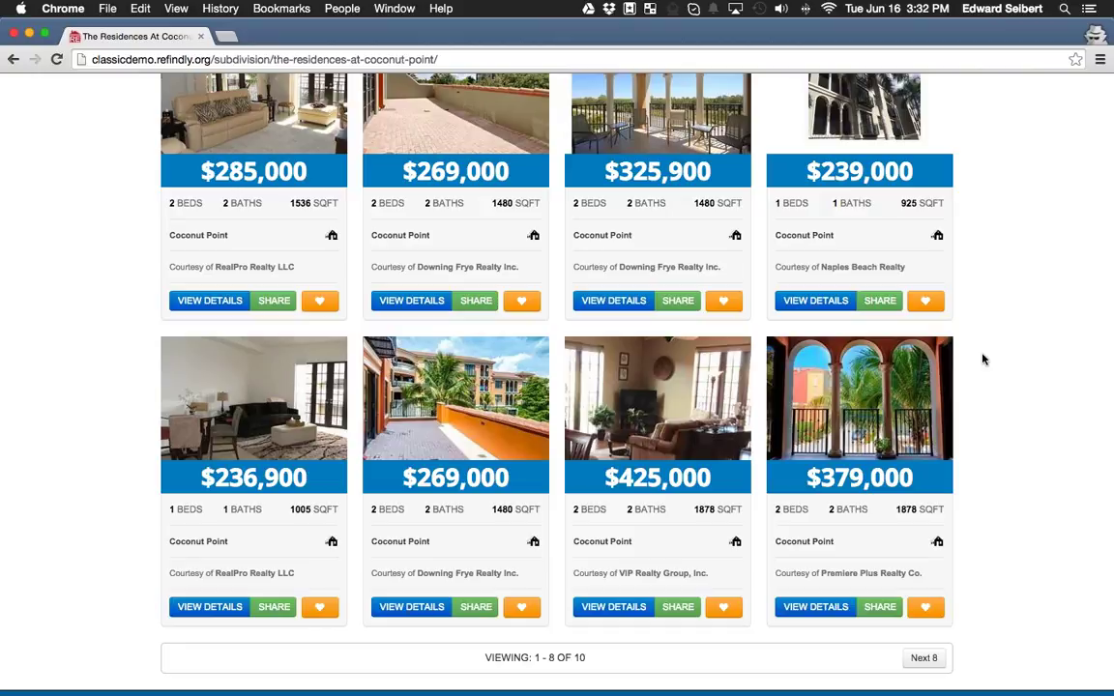
Review The Residences At Coconut Point listings, briefly highlighting the community name in the heading.
scroll(982, 359, "up", 15)
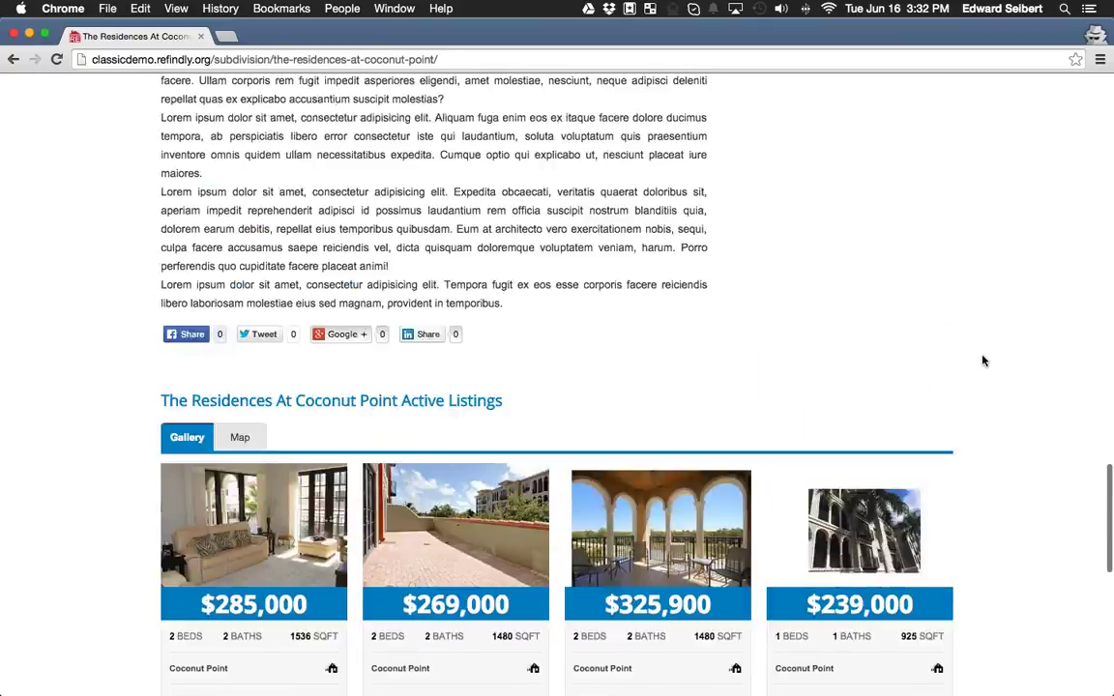
scroll(972, 451, "up", 10)
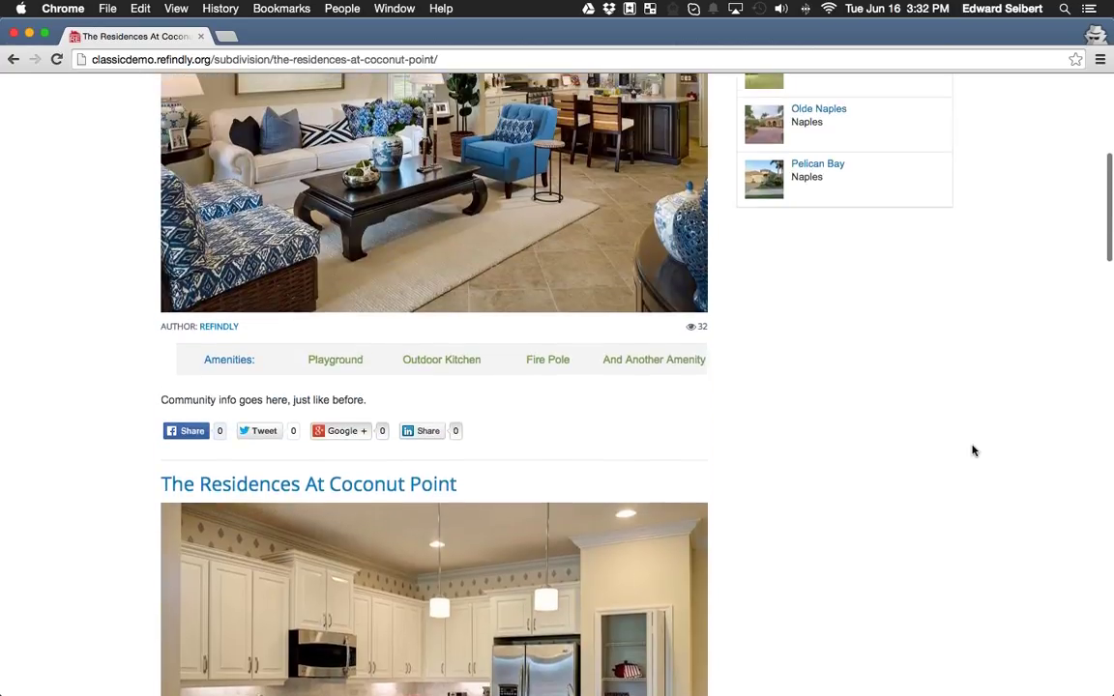
scroll(203, 496, "down", 3)
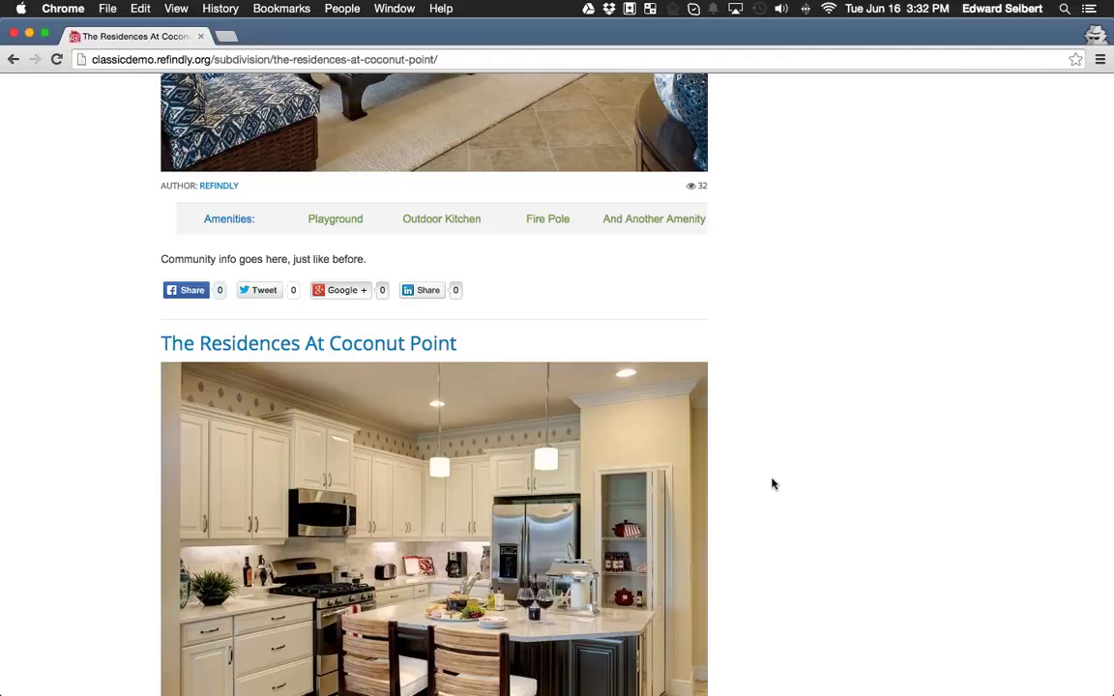
scroll(771, 483, "down", 4)
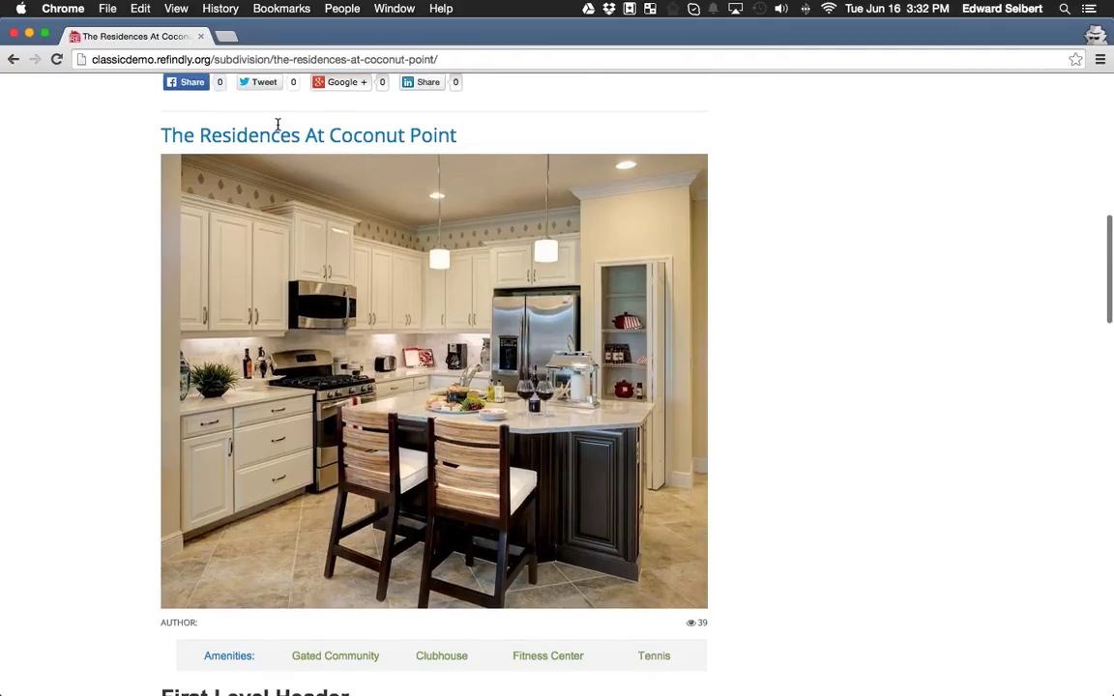
scroll(590, 367, "down", 5)
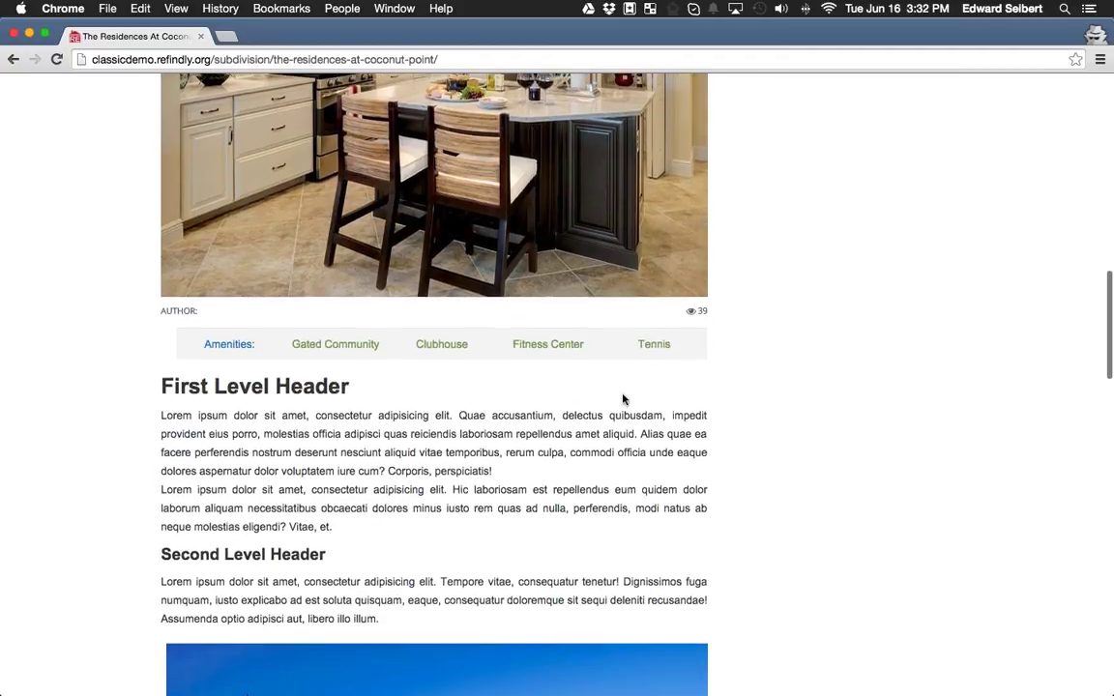
scroll(754, 406, "down", 15)
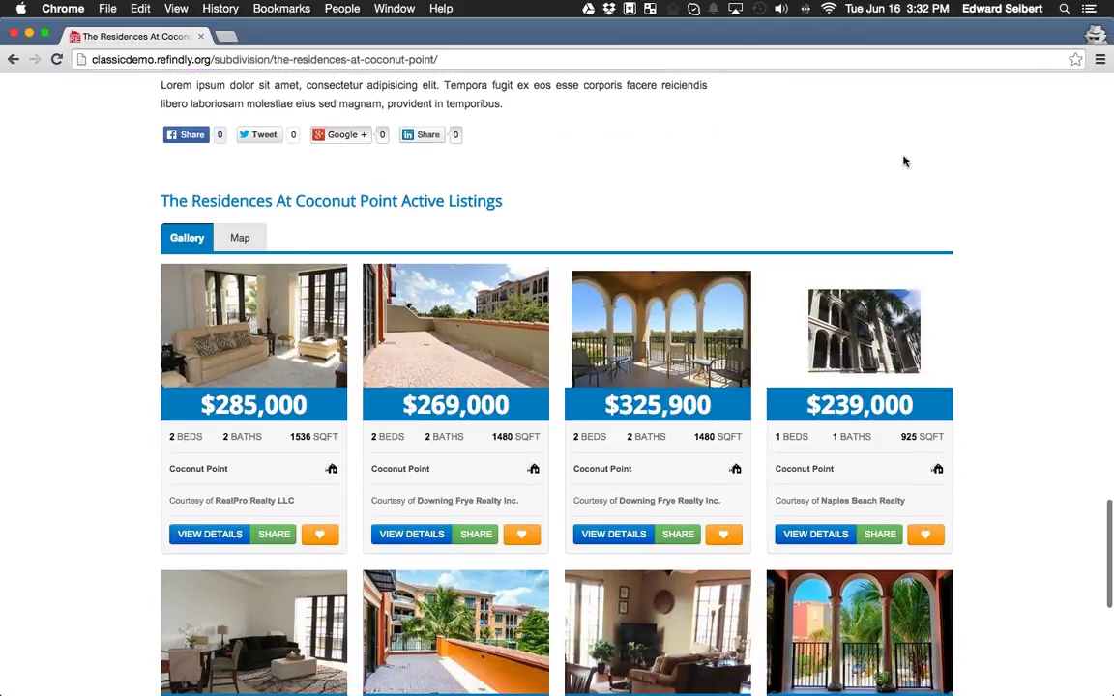
scroll(915, 149, "down", 2)
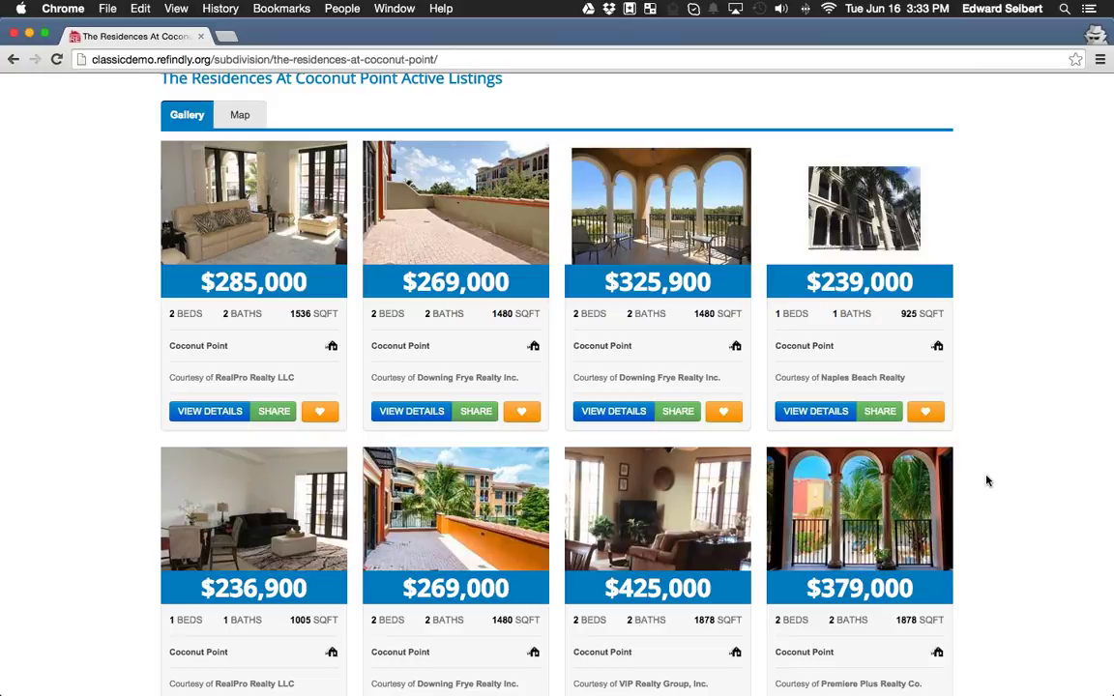
scroll(986, 480, "up", 2)
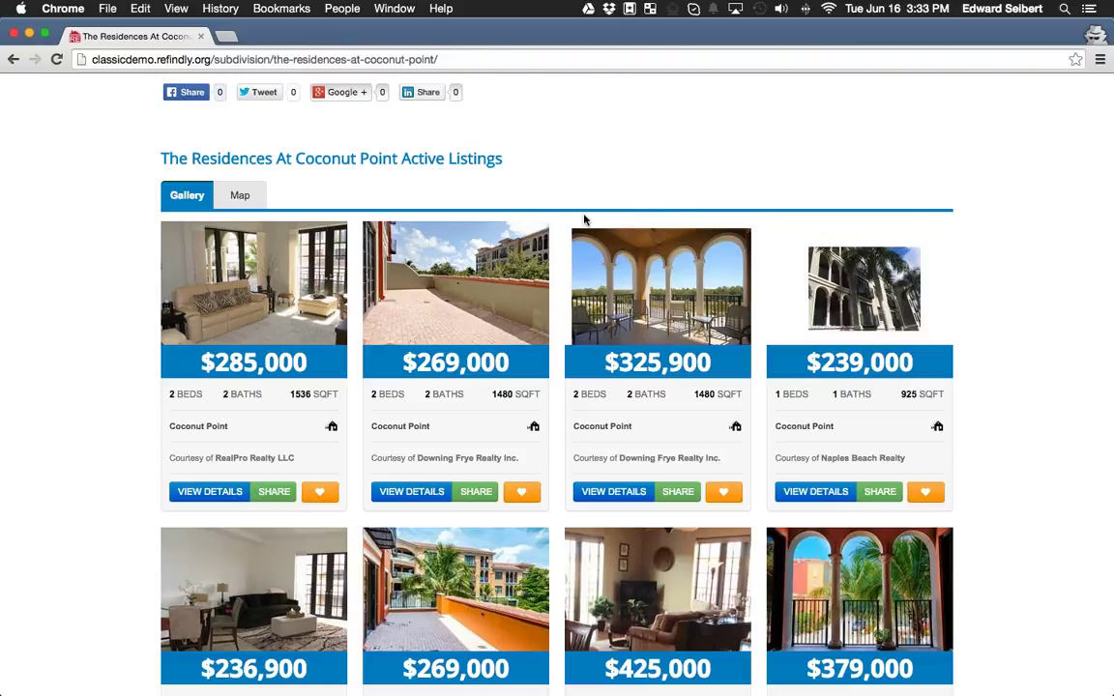
left_click_drag(159, 155, 393, 154)
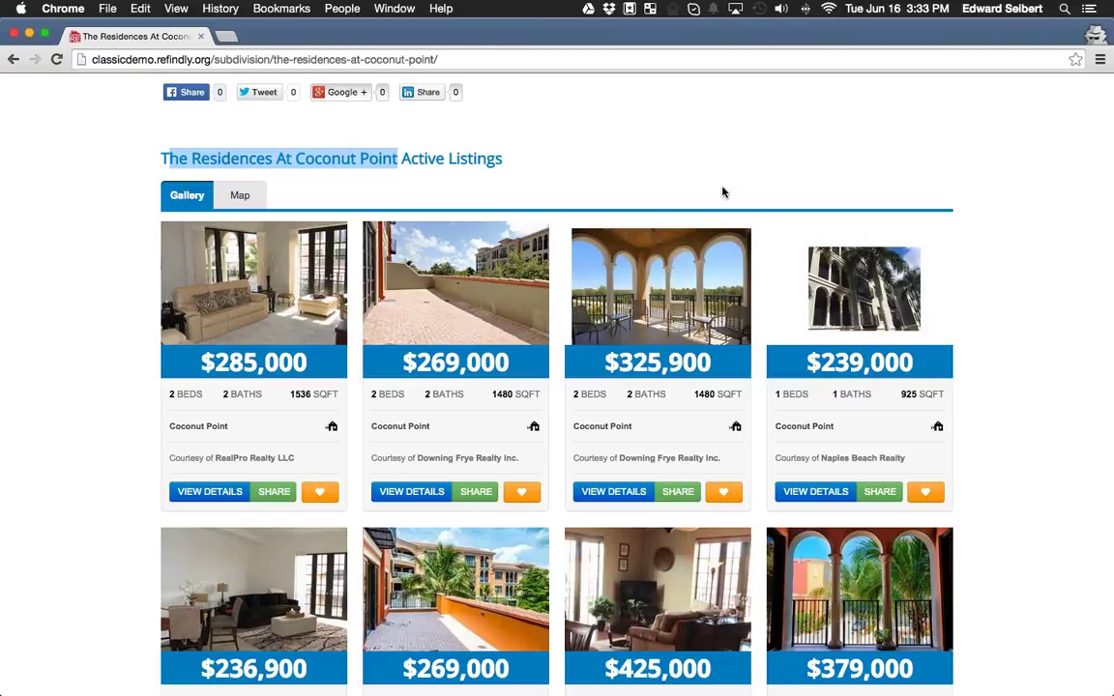
left_click(654, 180)
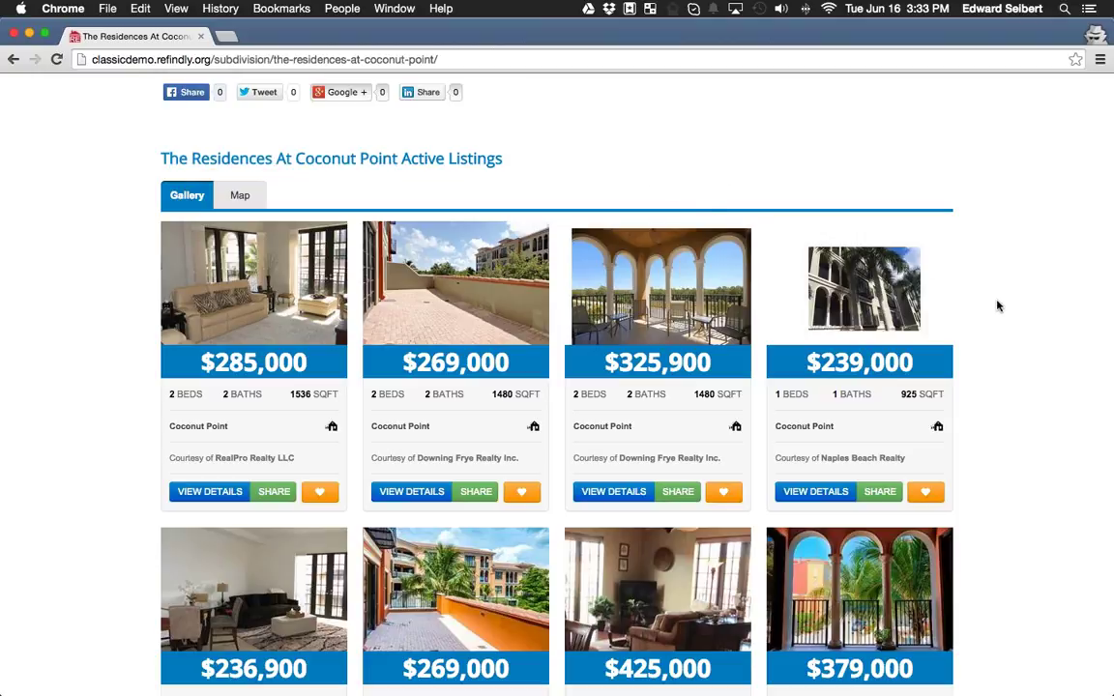
Return to the top and go back to the Demo Realty Home page.
scroll(998, 306, "down", 10)
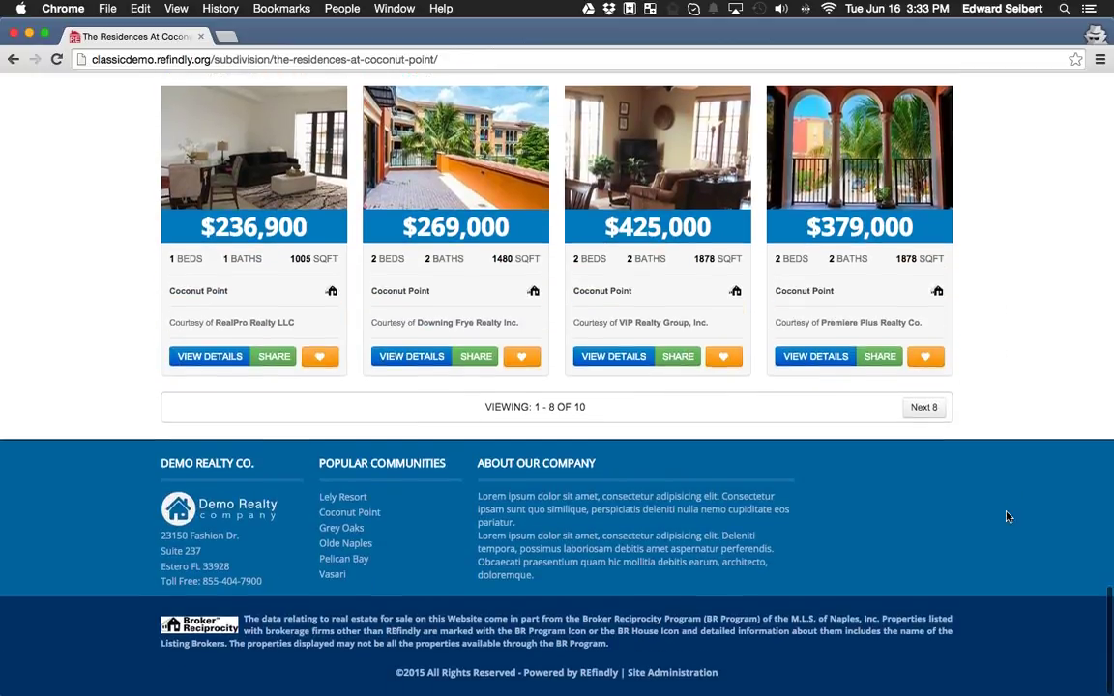
scroll(906, 459, "up", 20)
scroll(581, 292, "up", 5)
left_click(447, 124)
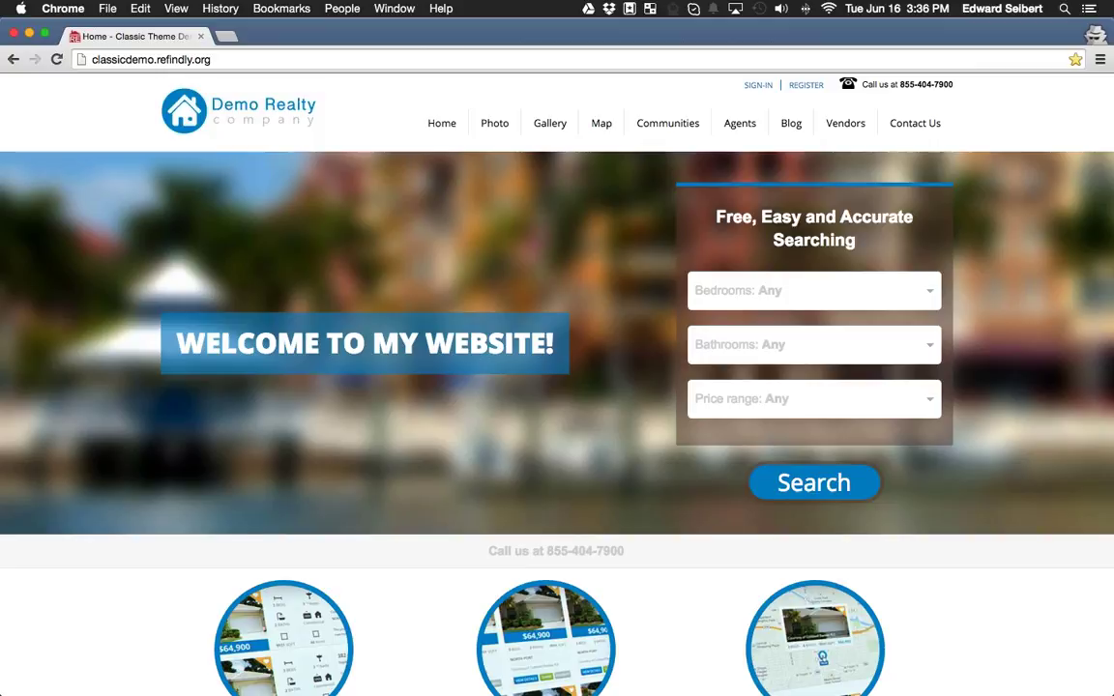
Scroll down the Home page to the Foreclosed Listings row and footer.
scroll(666, 358, "down", 15)
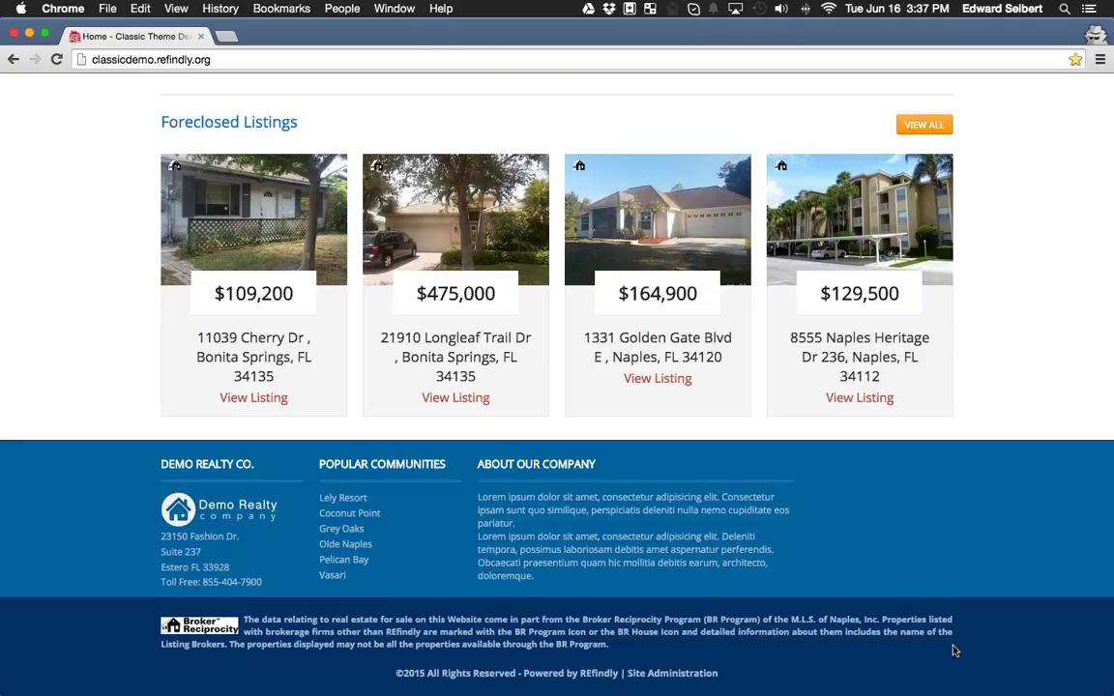
scroll(953, 651, "up", 3)
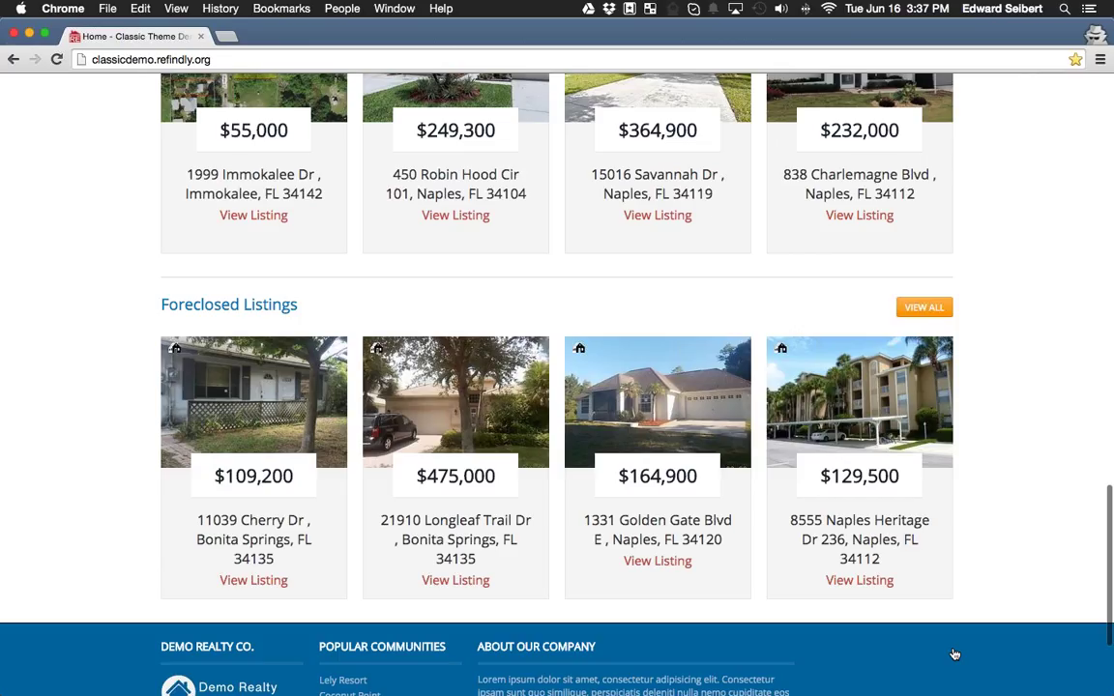
scroll(955, 655, "up", 7)
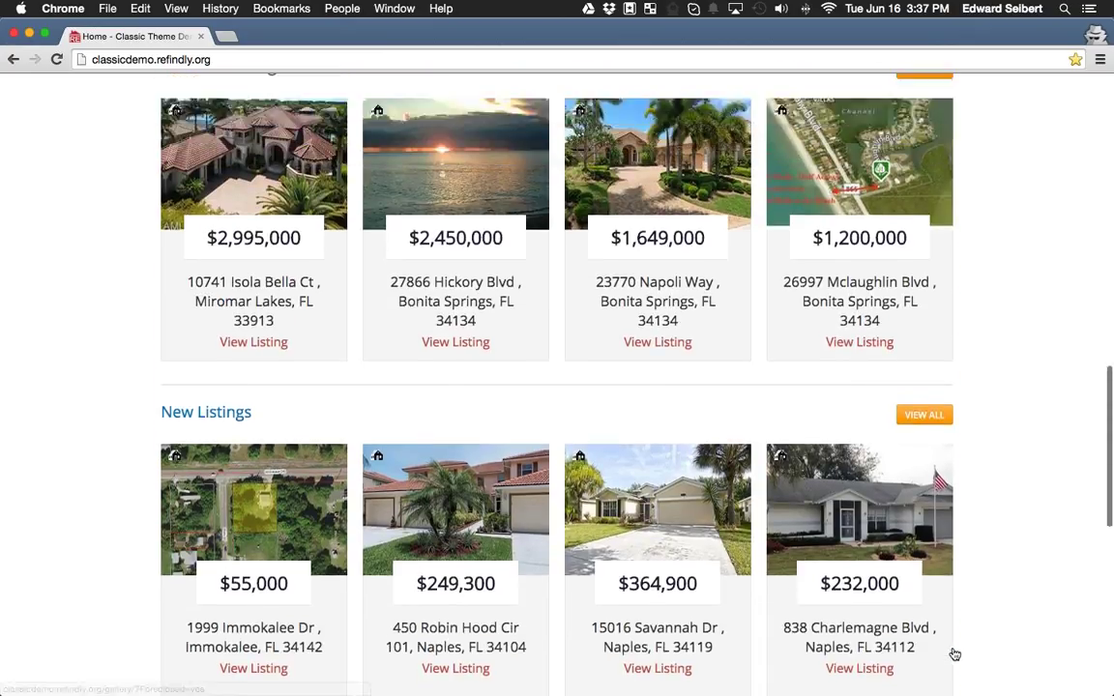
scroll(952, 654, "down", 6)
scroll(953, 654, "down", 4)
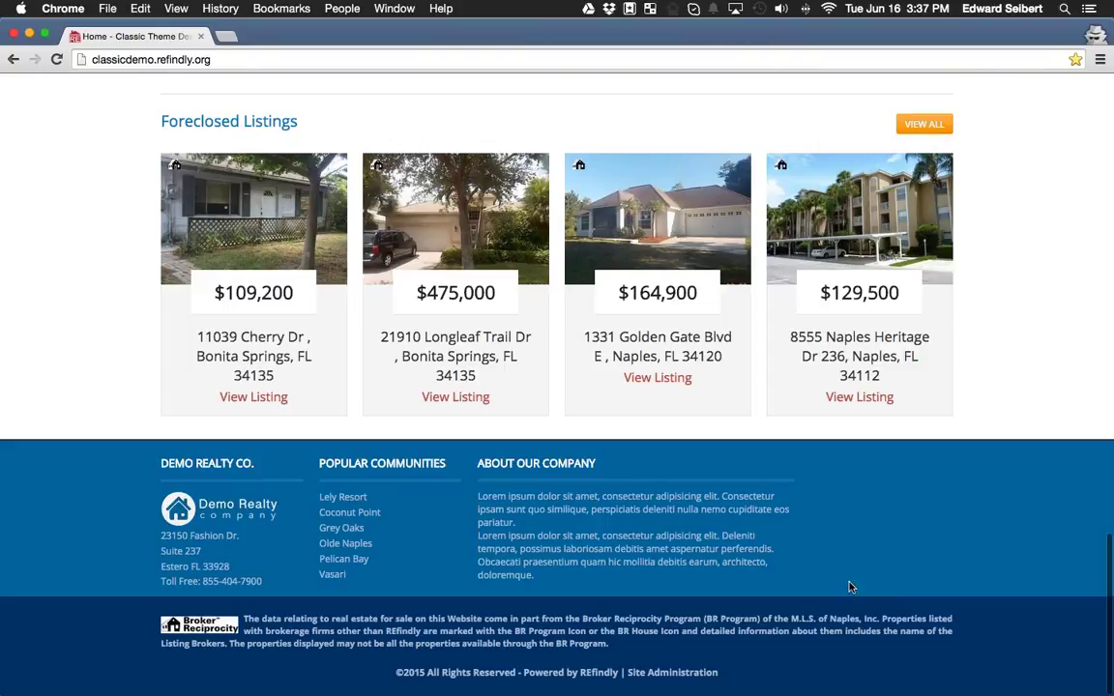
scroll(964, 579, "up", 13)
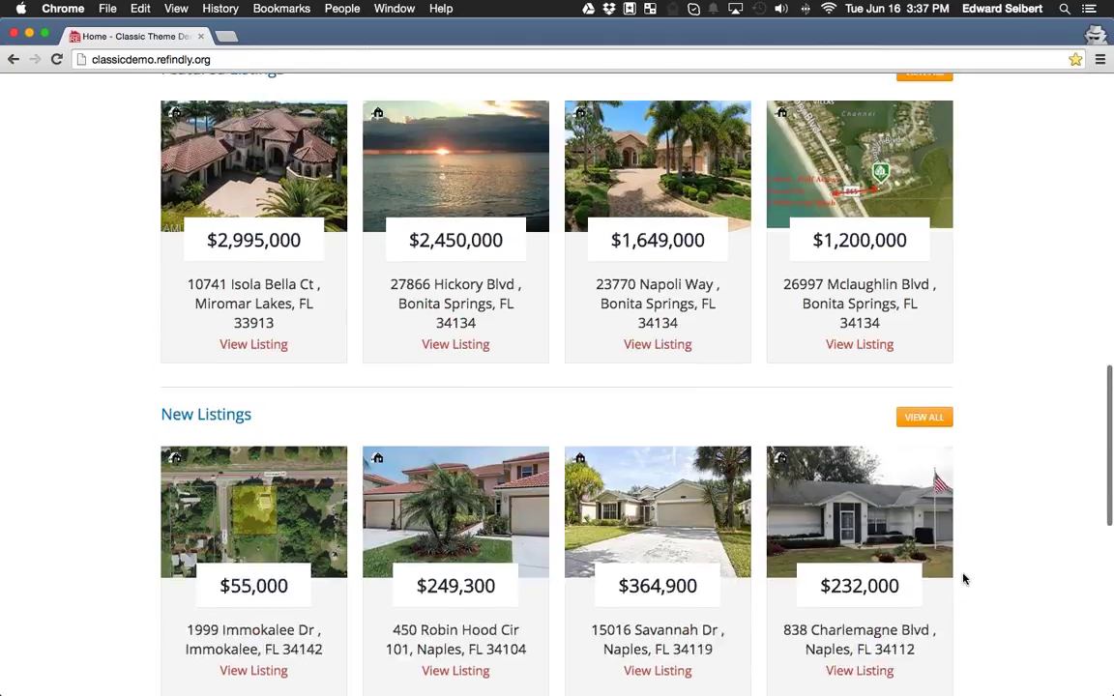
scroll(964, 578, "up", 10)
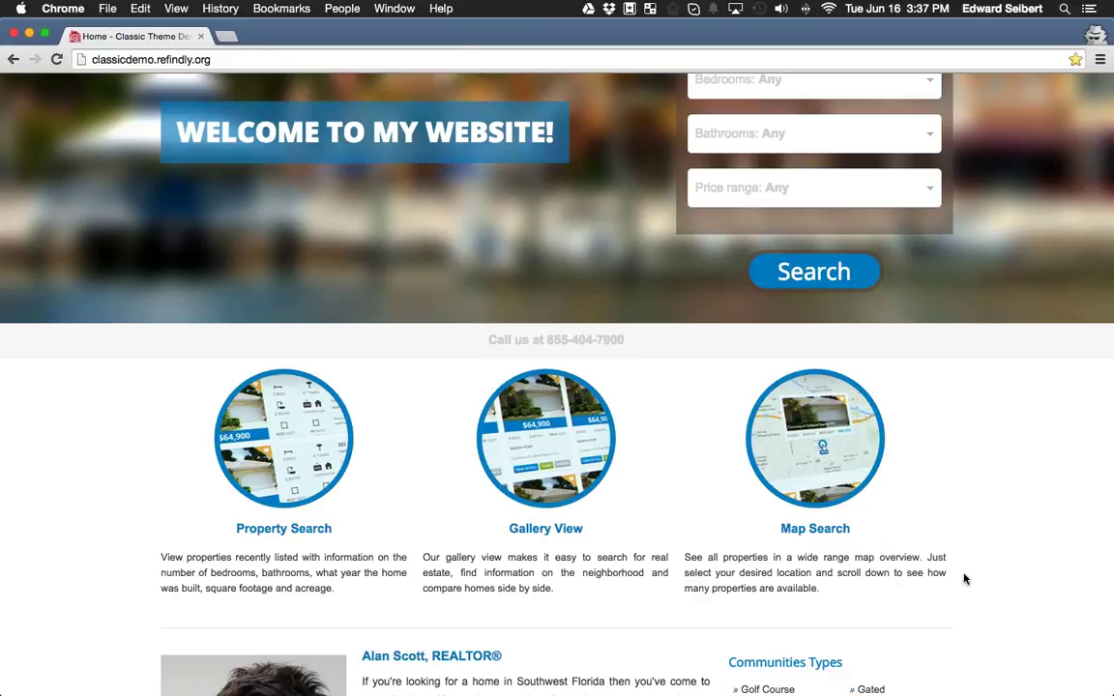
scroll(845, 527, "up", 2)
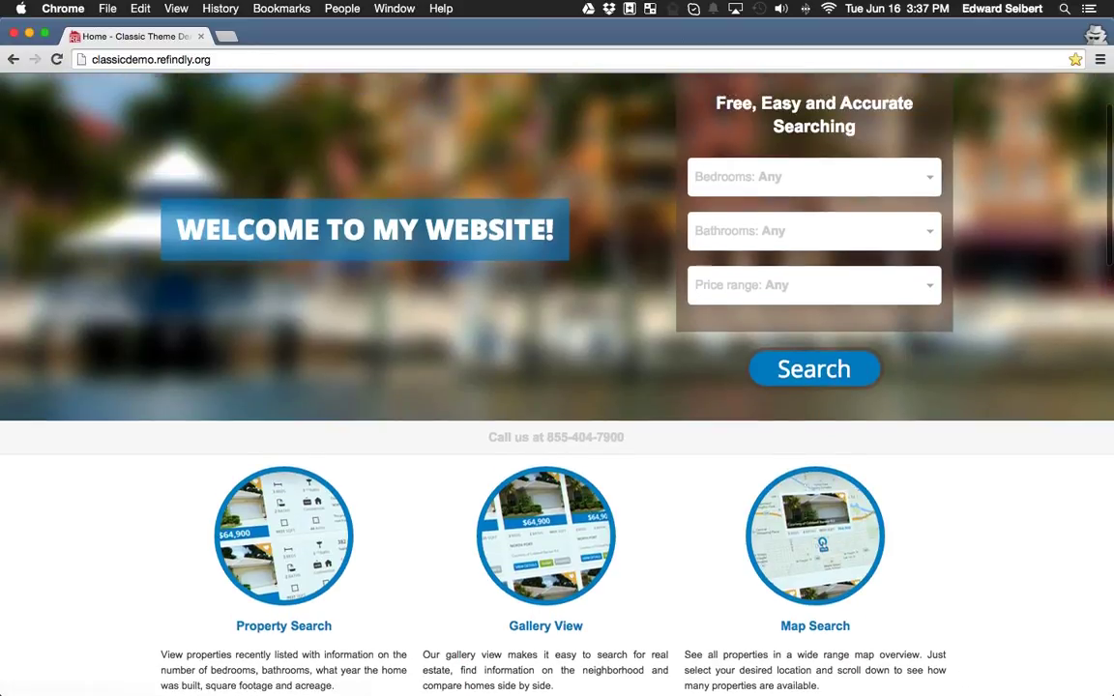
scroll(1024, 356, "up", 3)
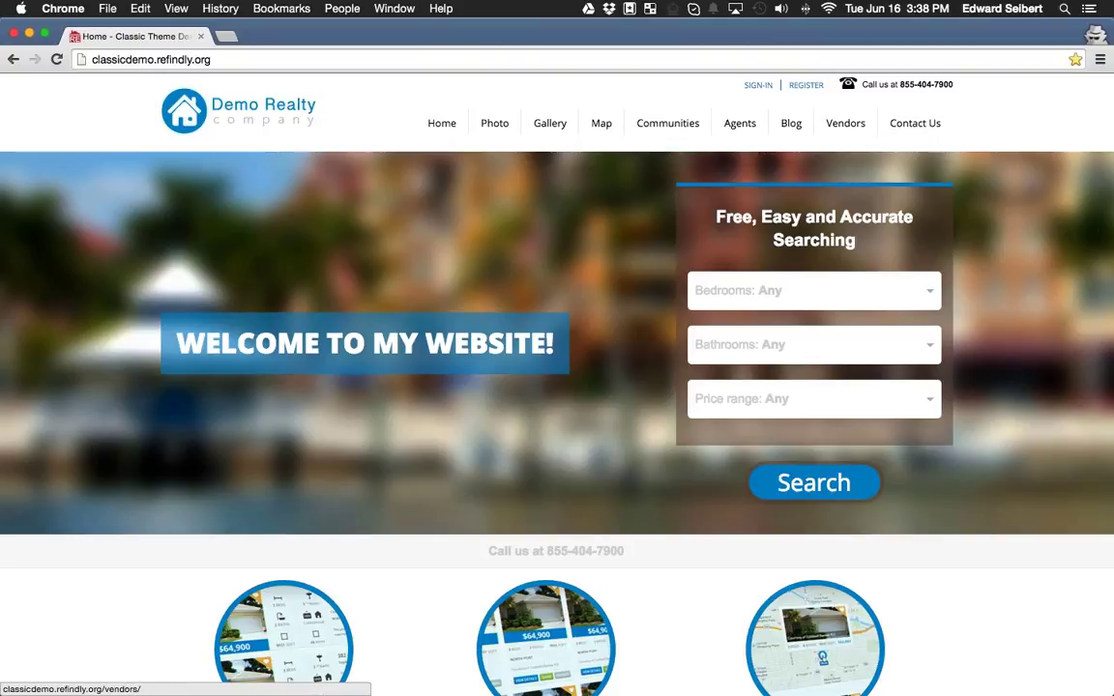
Scroll to the footer and open the Site Administration login page.
scroll(1048, 223, "down", 5)
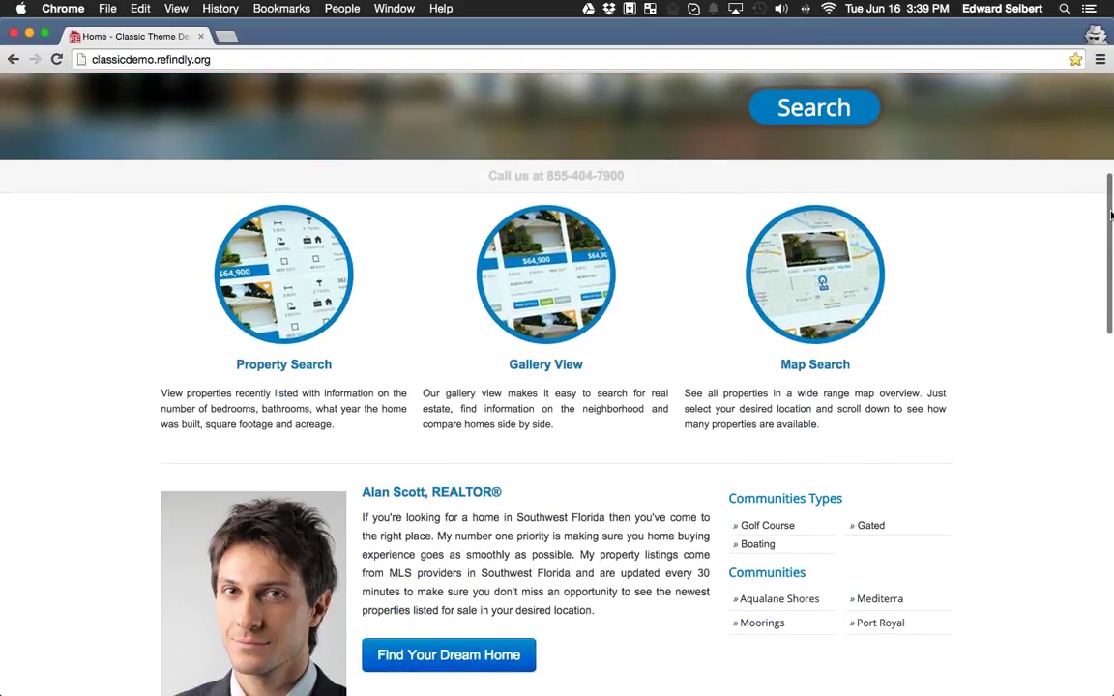
scroll(1054, 223, "down", 10)
scroll(1059, 512, "down", 8)
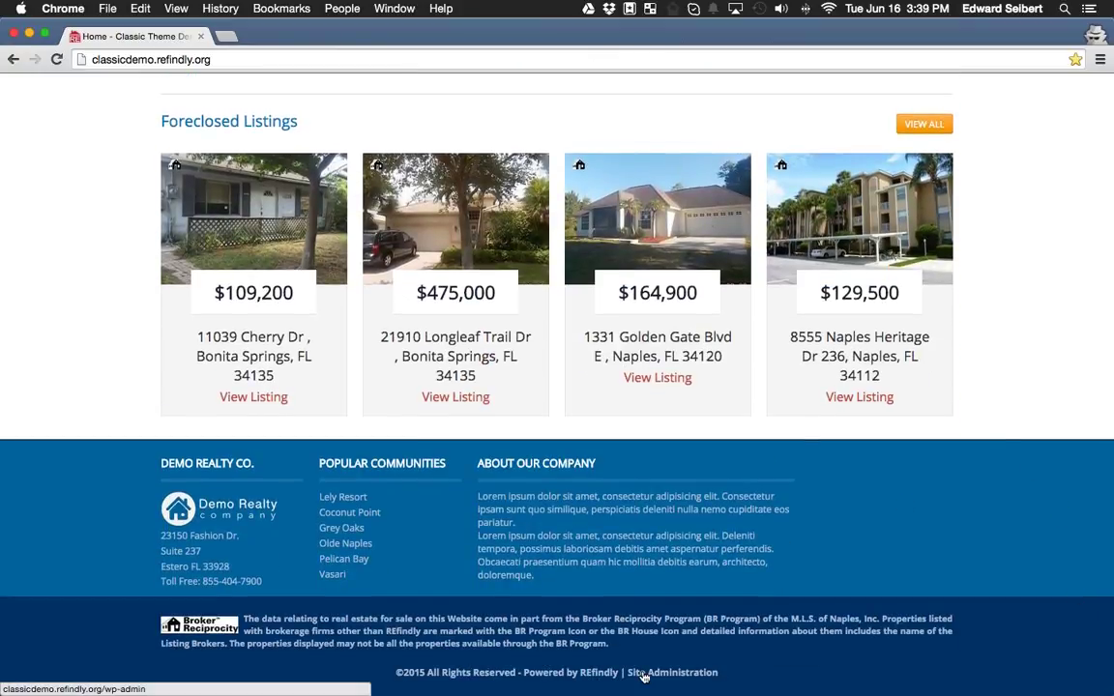
left_click(678, 674)
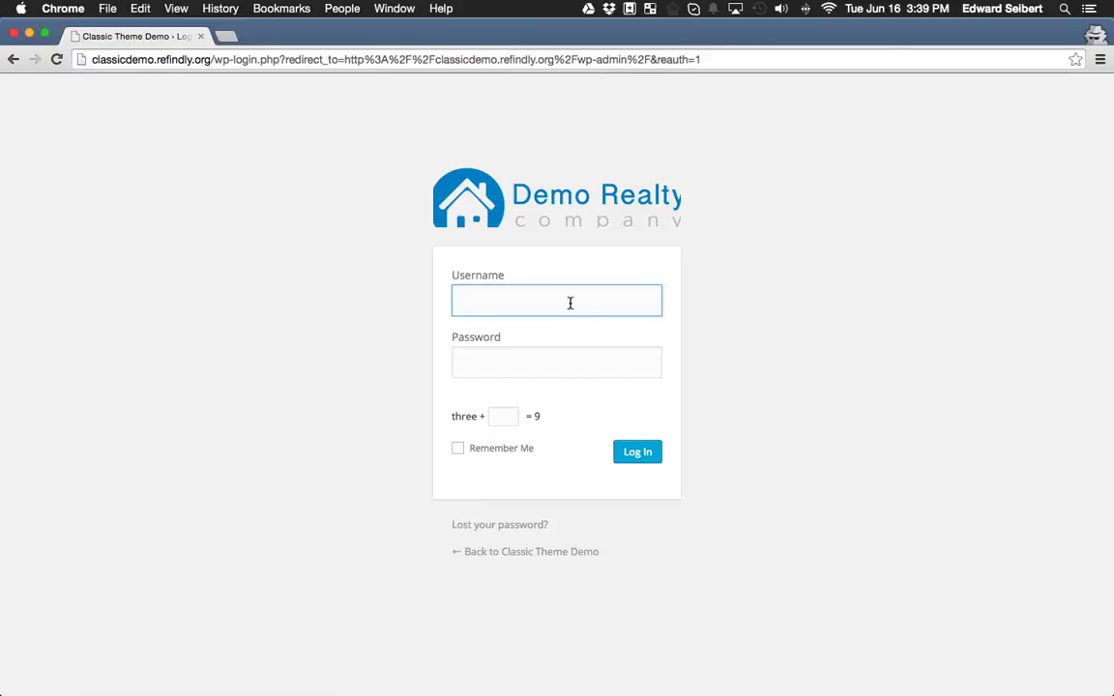
Log in with the saved username and password, answer the captcha and tick Remember Me.
left_click(570, 303)
type("REf")
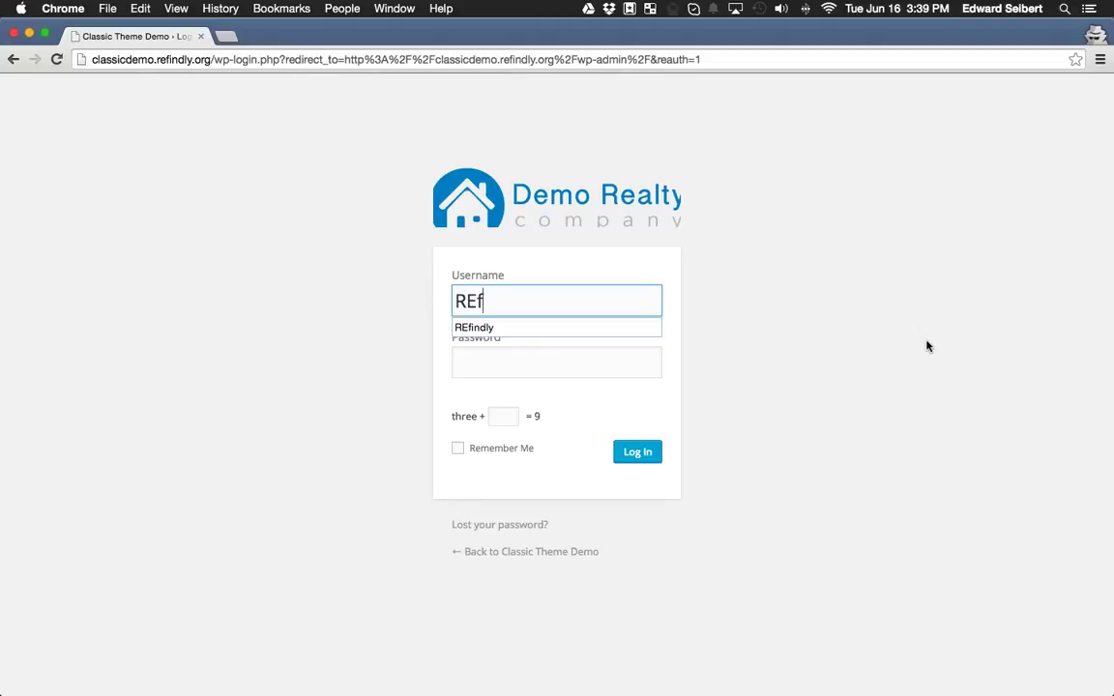
key("Down")
key("Tab")
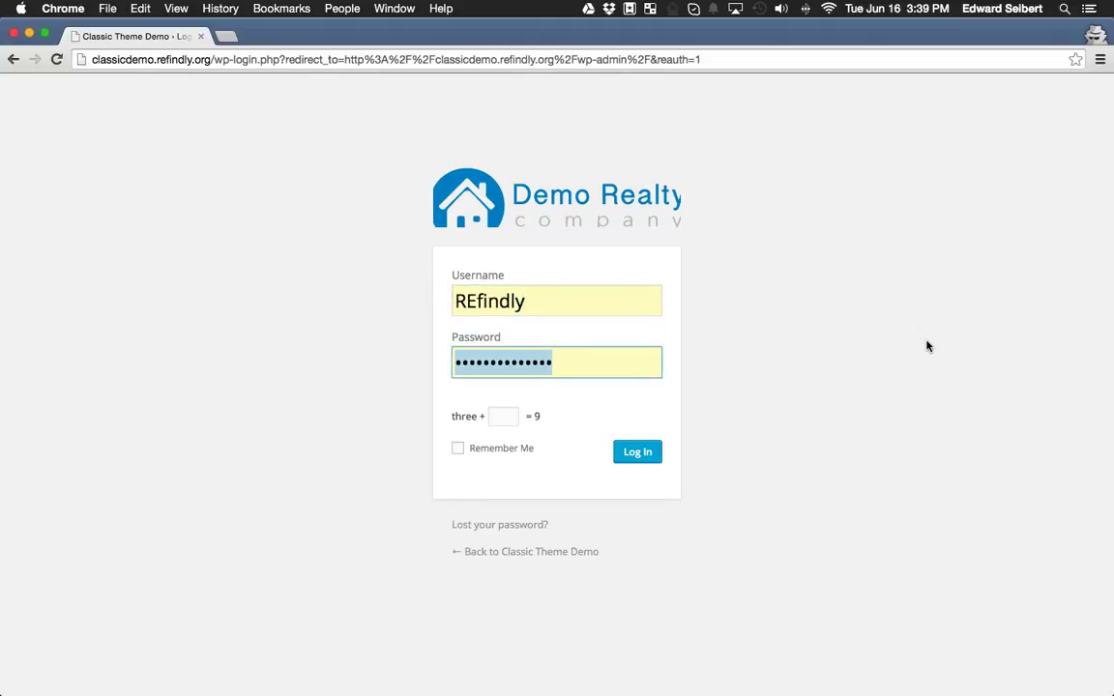
key("Tab")
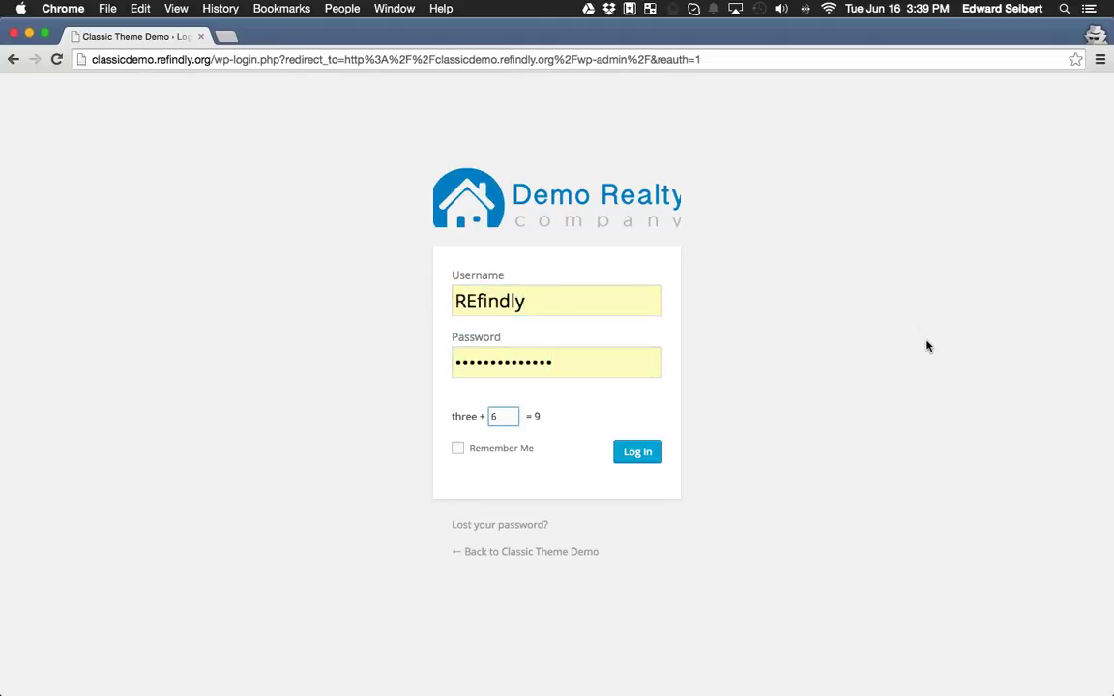
left_click(517, 449)
left_click(628, 455)
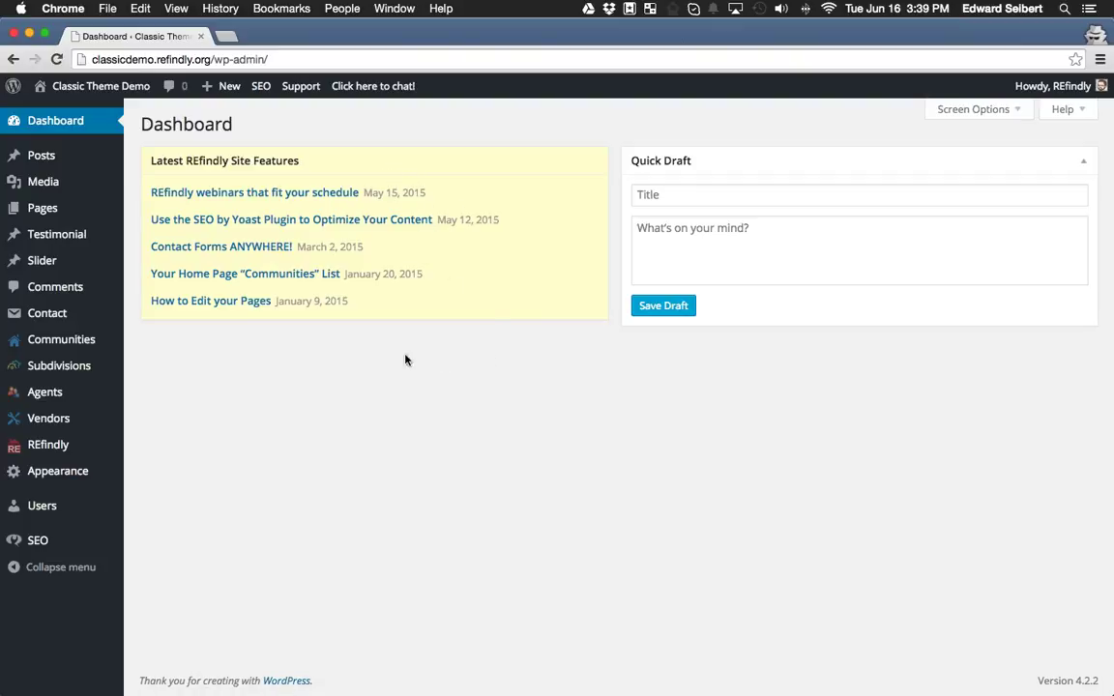
left_click(305, 220)
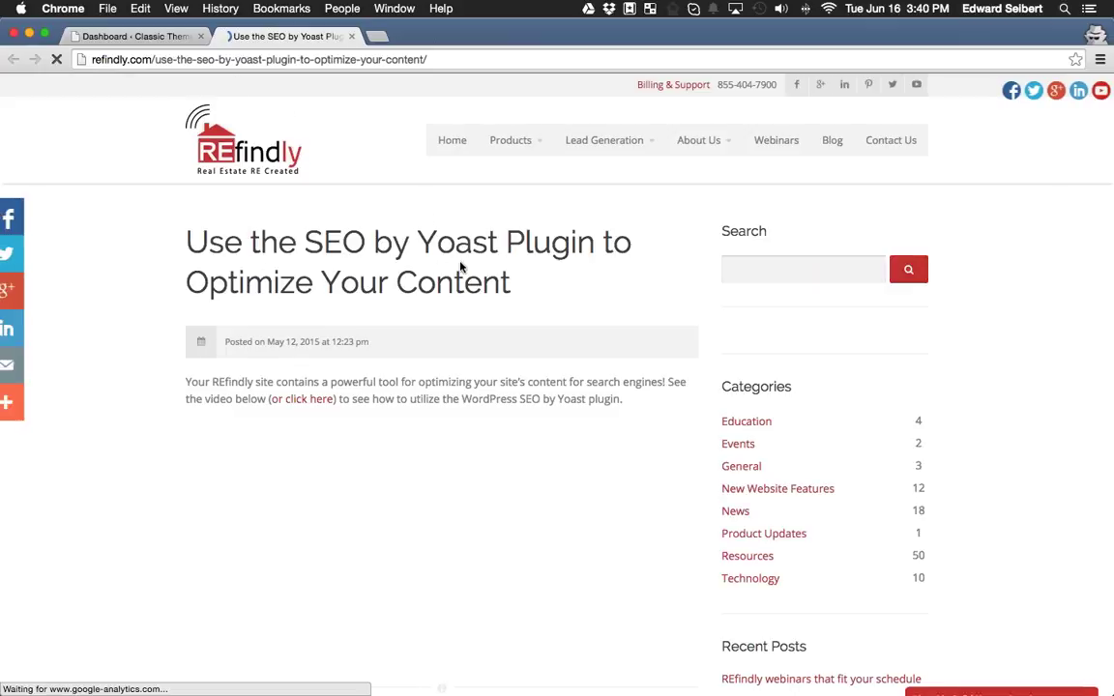
scroll(557, 236, "down", 5)
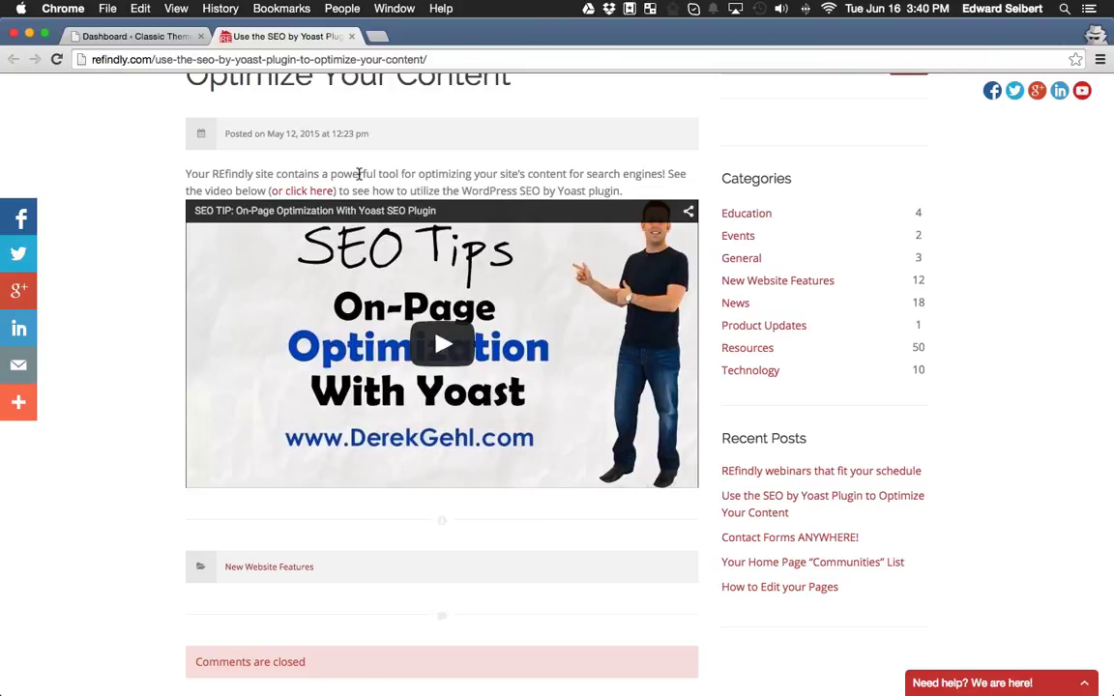
scroll(428, 182, "up", 2)
scroll(421, 219, "up", 3)
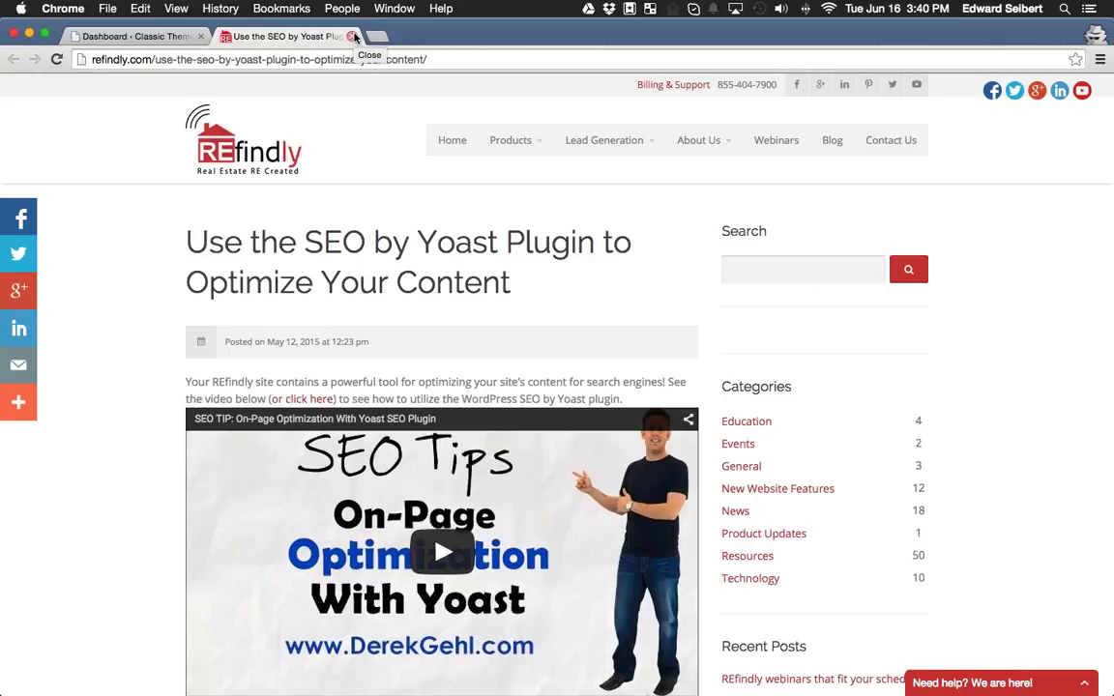
left_click(352, 37)
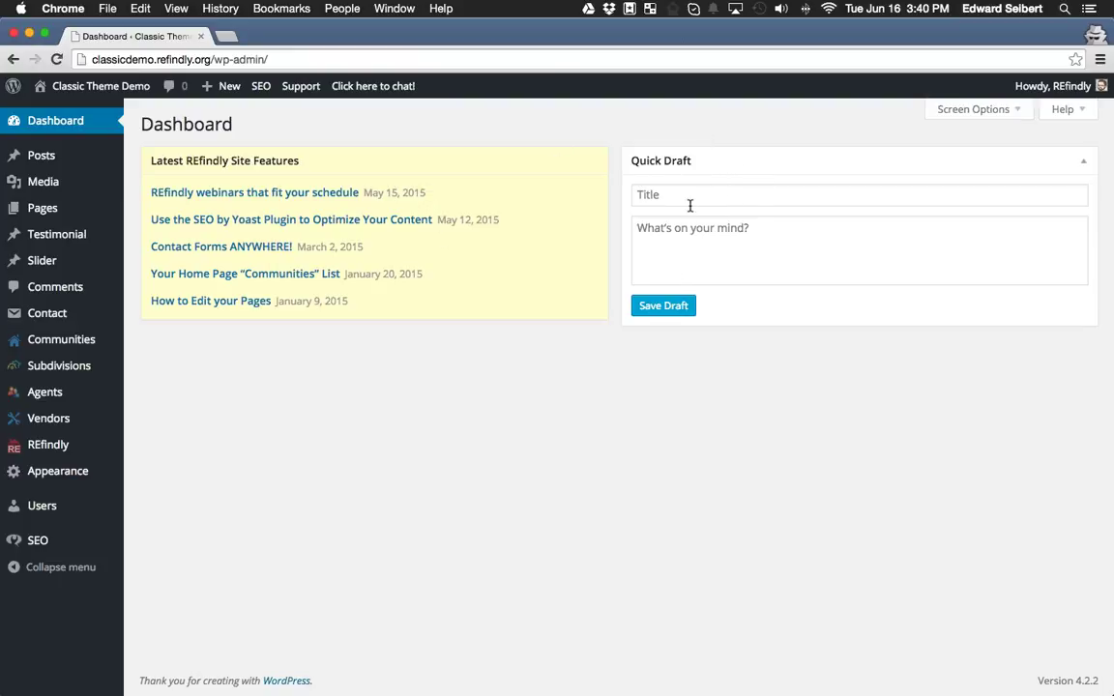
In Quick Draft, enter title 'Comic book convention coming to town.' with lorem ipsum body and save.
left_click(746, 199)
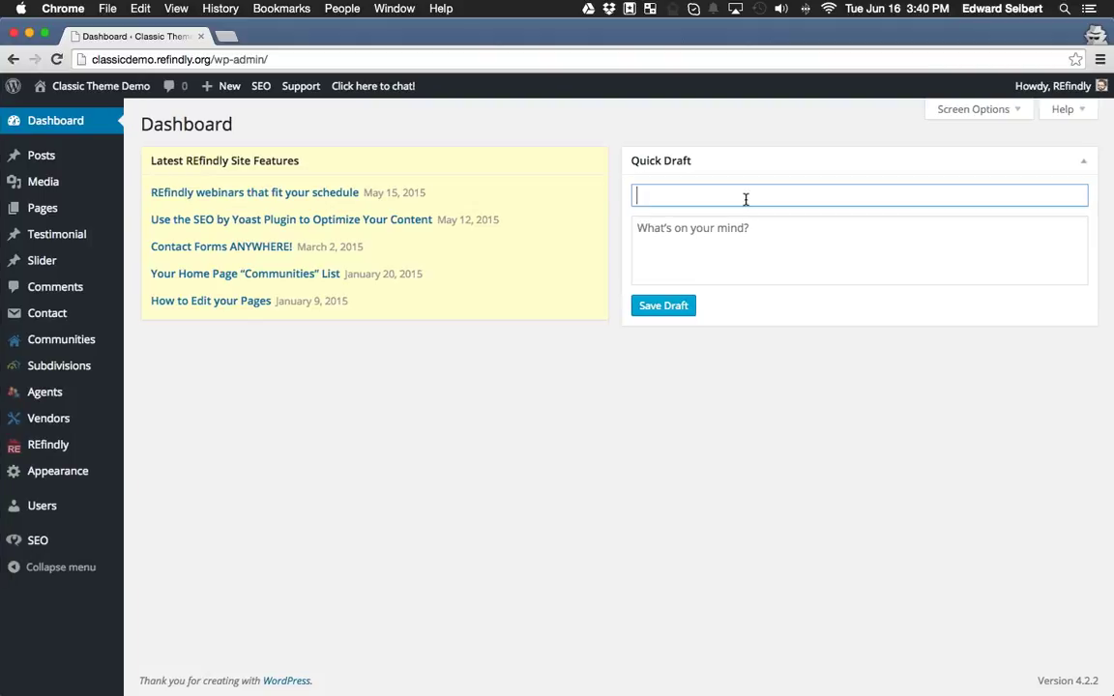
type("Comic book convention coming to town")
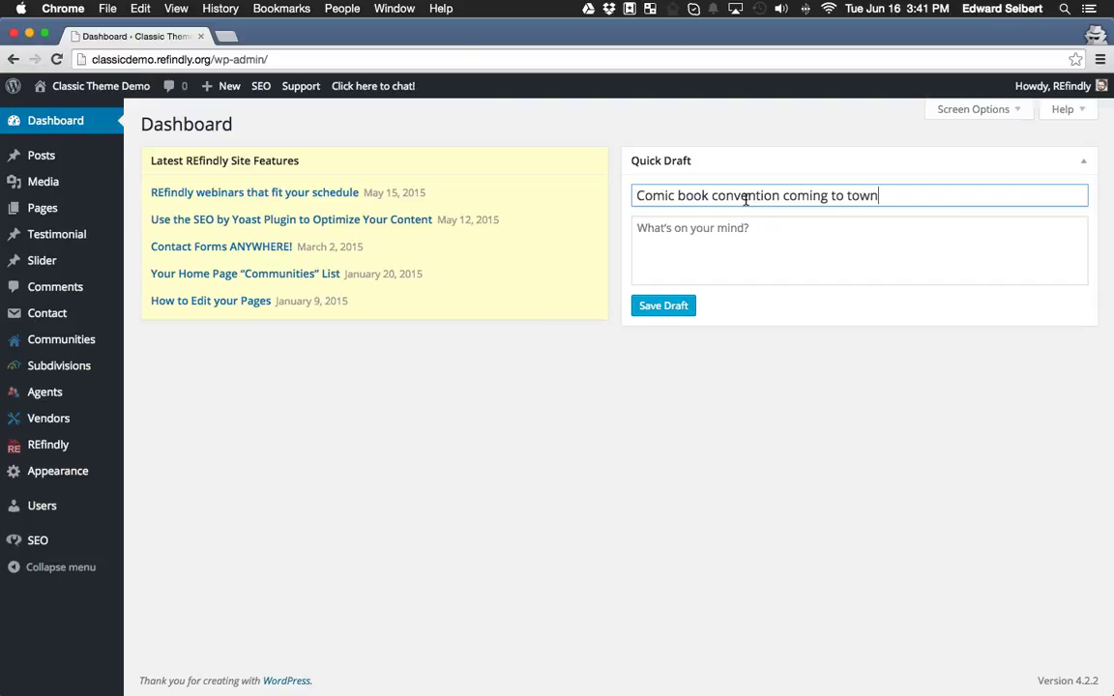
type(".")
key("Tab")
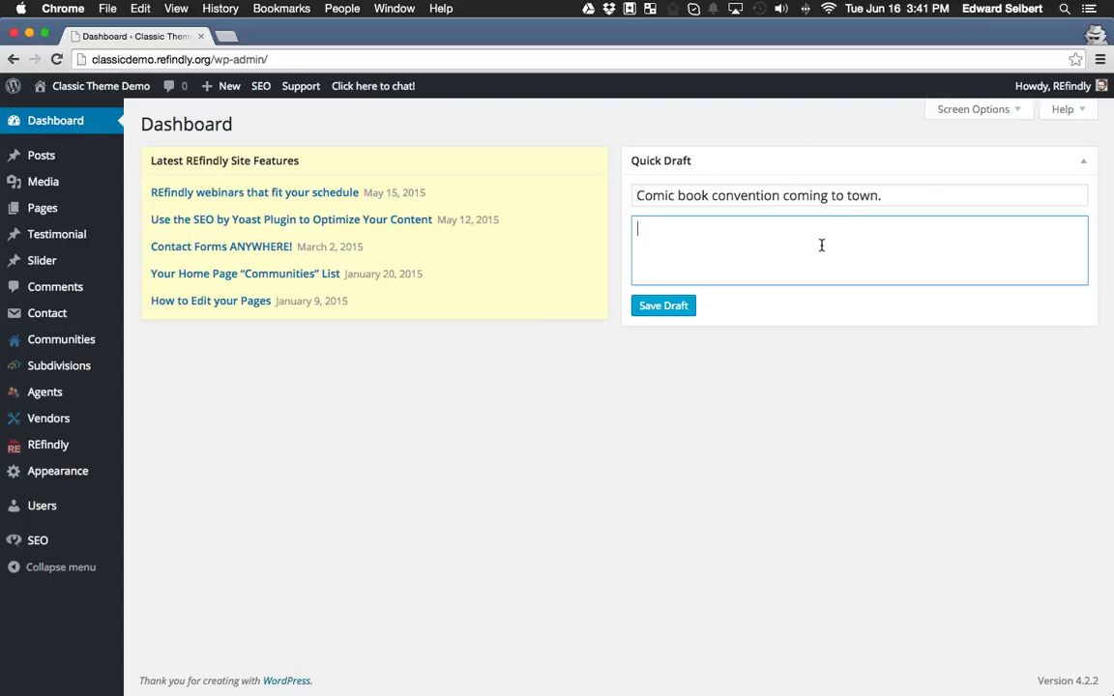
type("orem ipsum dolor sit amet. . .")
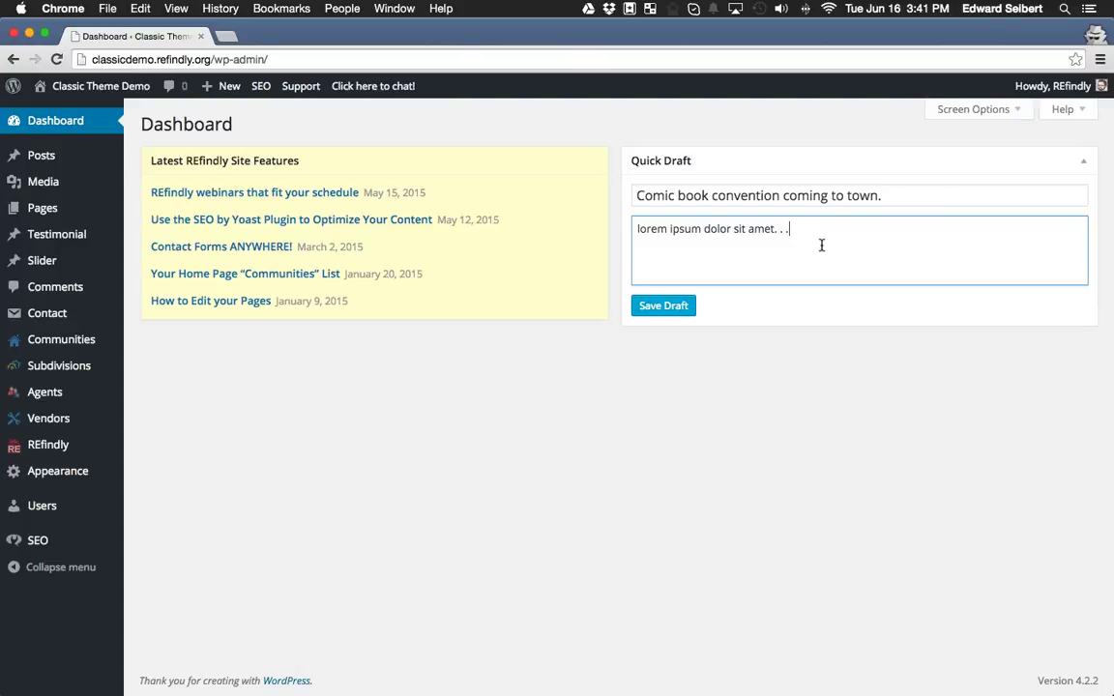
left_click(683, 315)
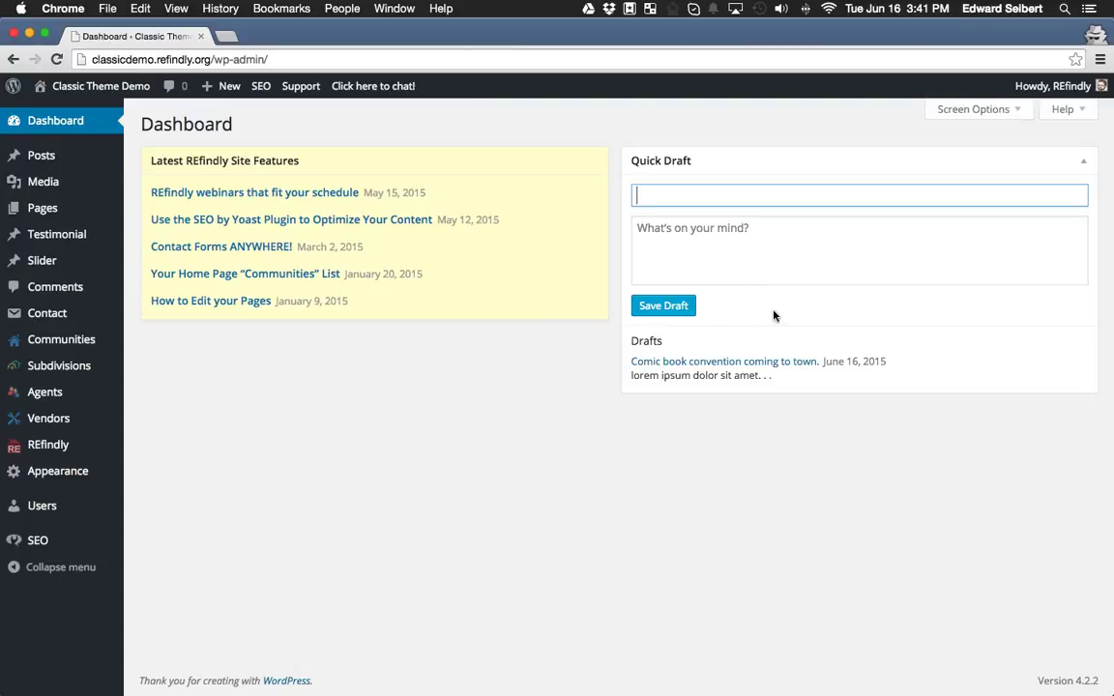
mouse_move(16, 162)
mouse_move(51, 216)
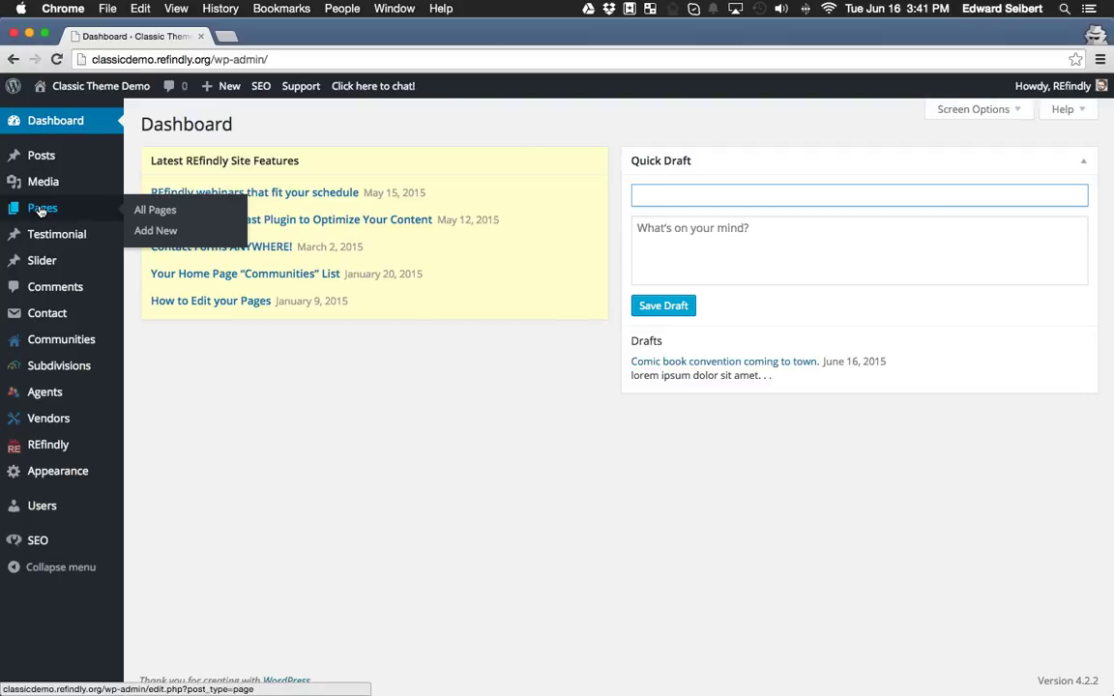
left_click(183, 218)
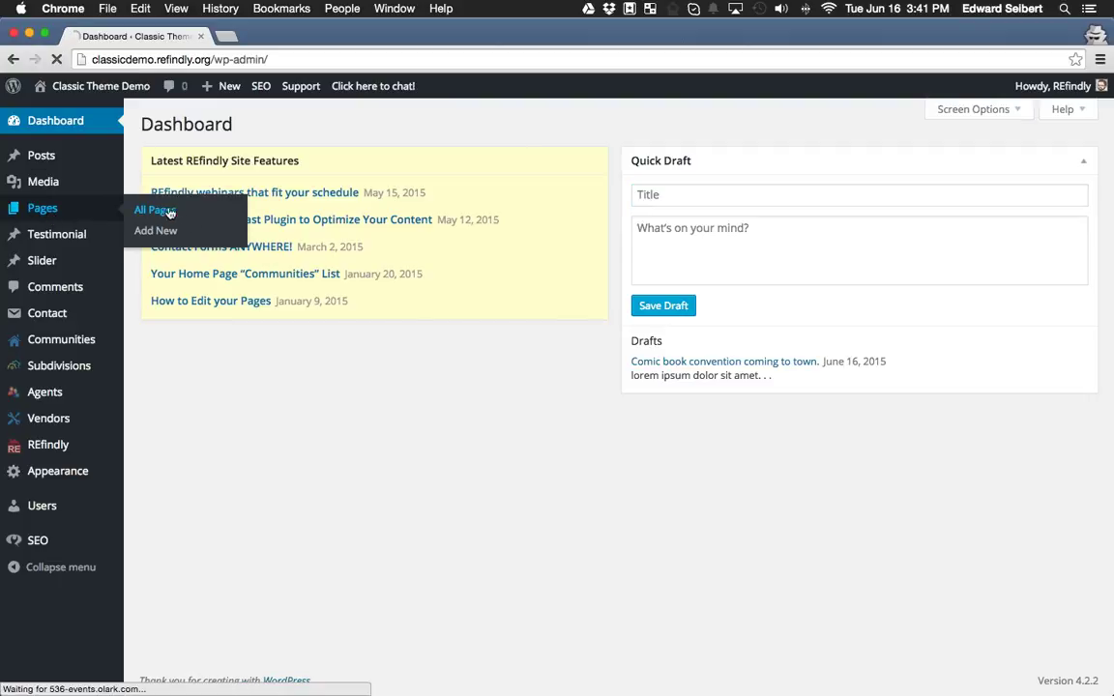
scroll(310, 572, "down", 6)
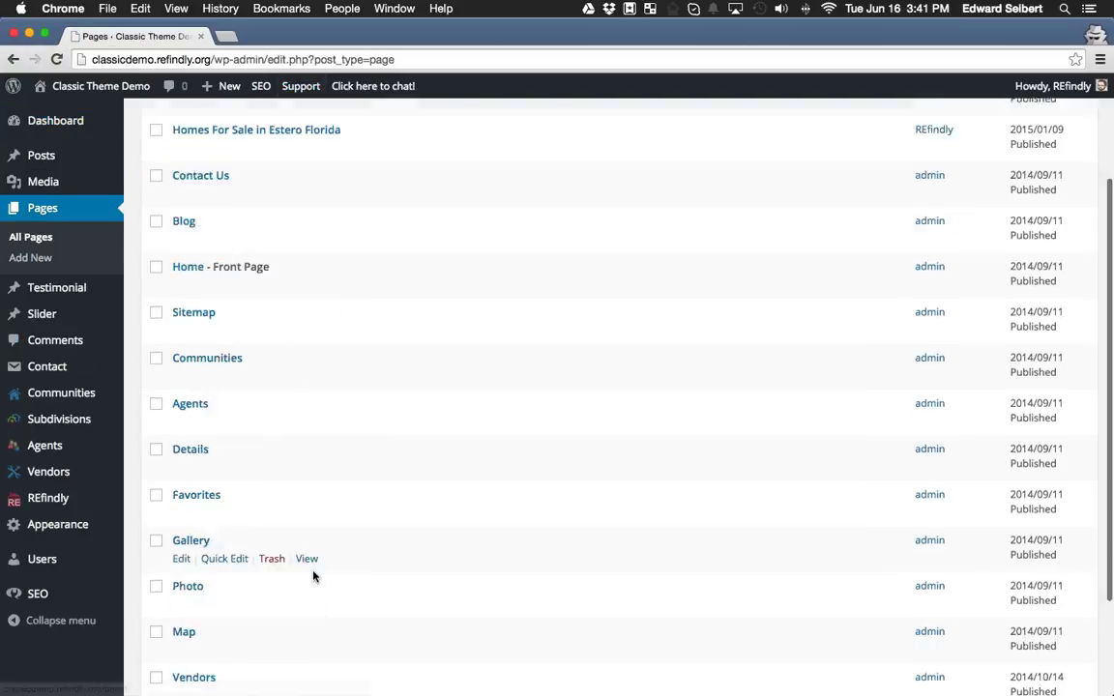
scroll(316, 565, "up", 6)
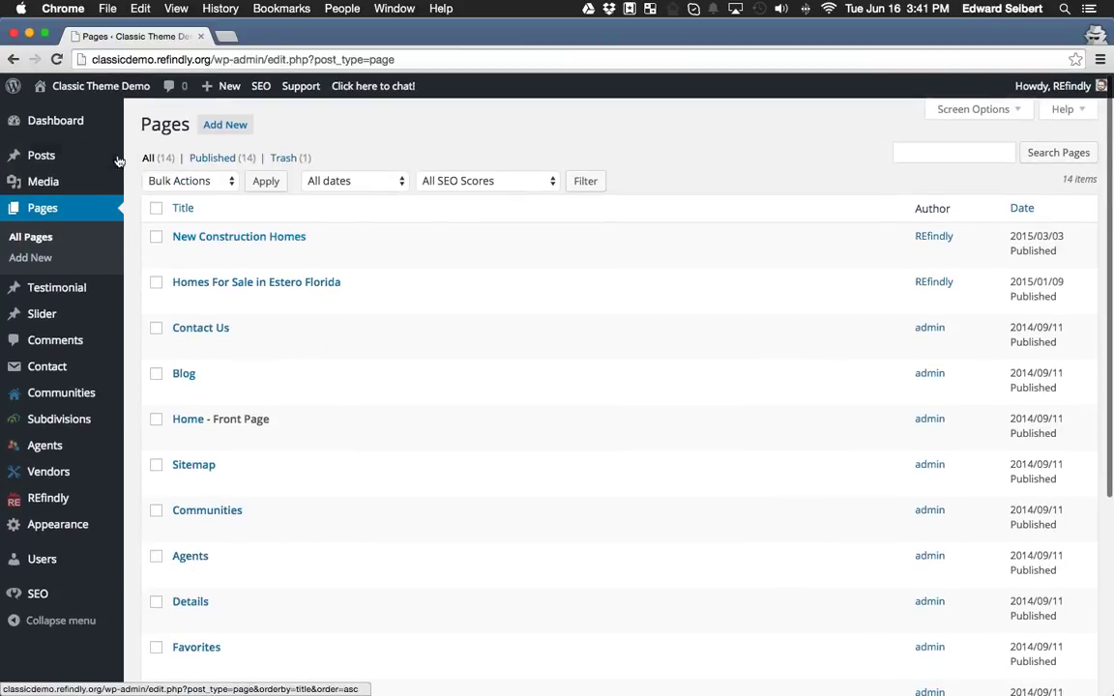
mouse_move(65, 155)
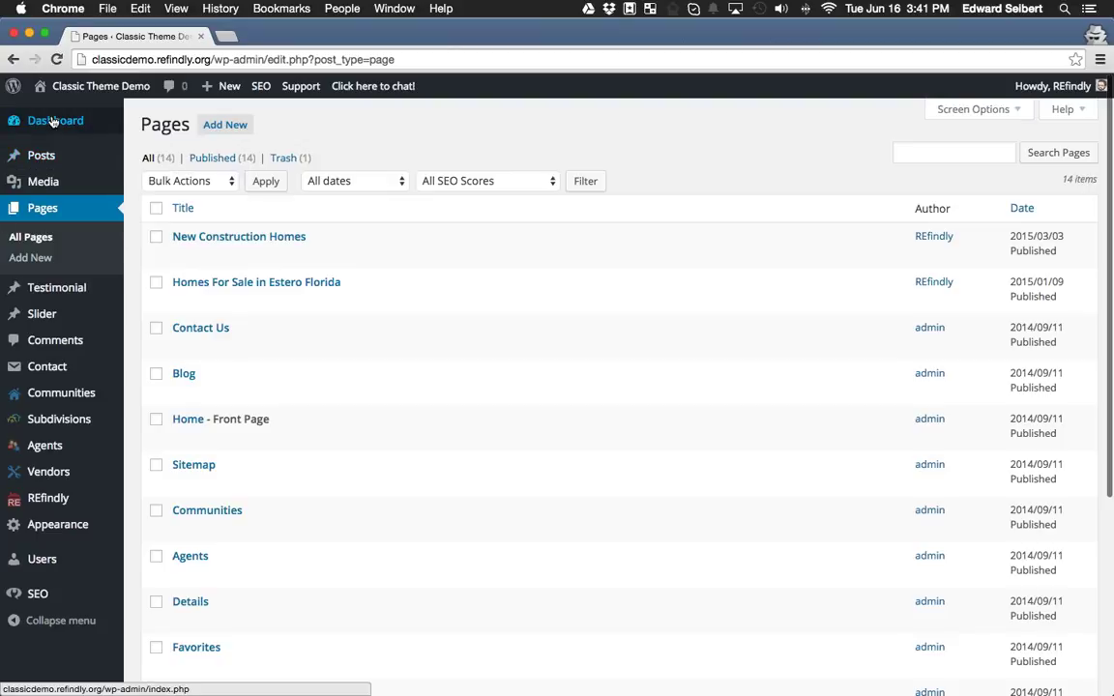
left_click(23, 120)
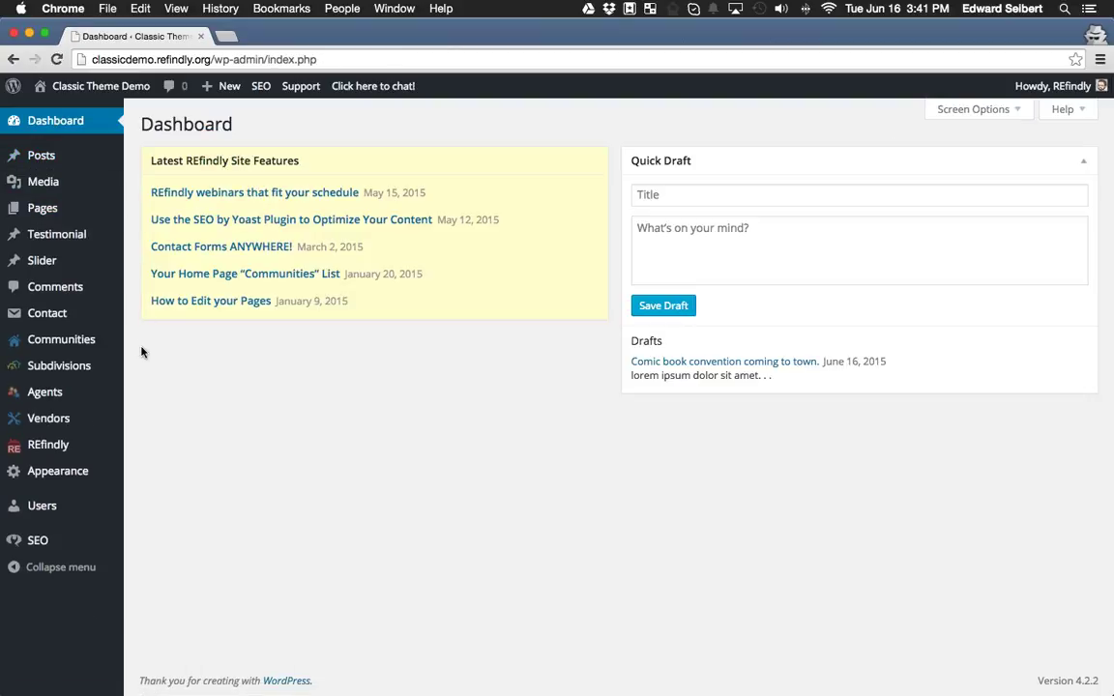
mouse_move(78, 342)
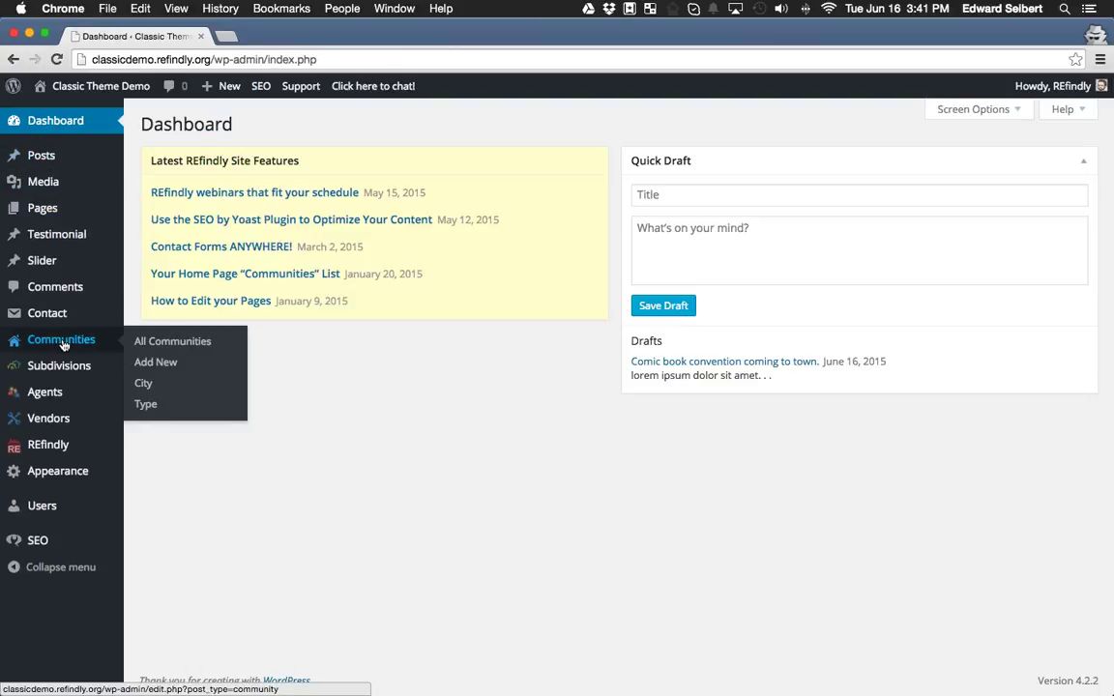
left_click(155, 342)
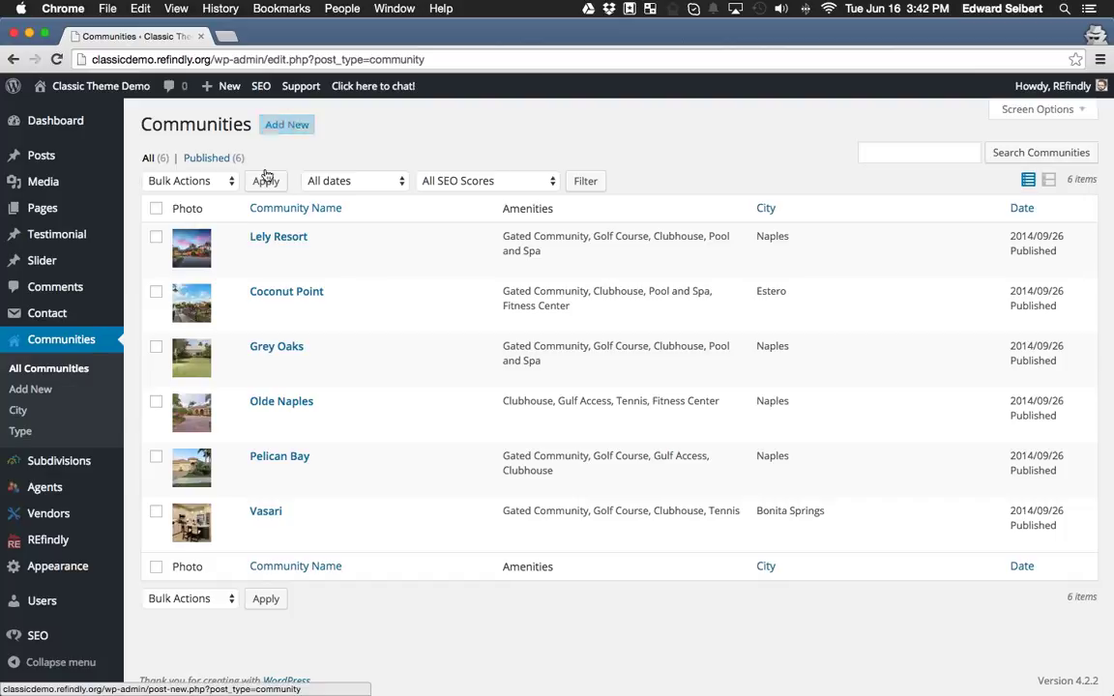
left_click(98, 124)
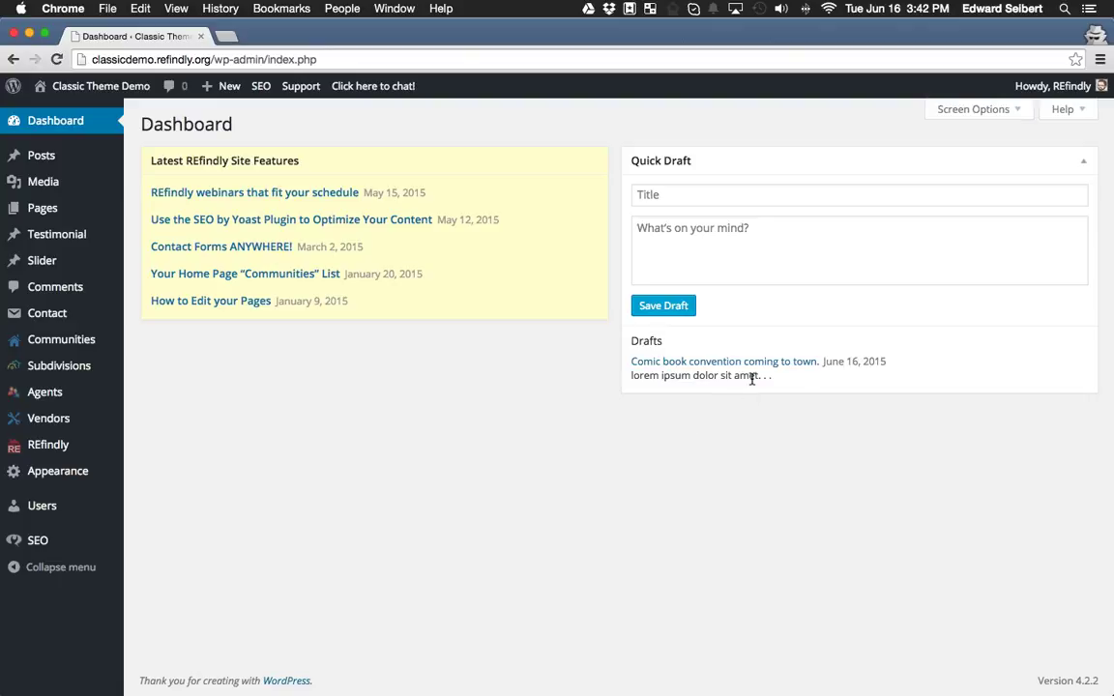
Open the comic book convention draft and place the cursor after its lorem ipsum line.
left_click(784, 362)
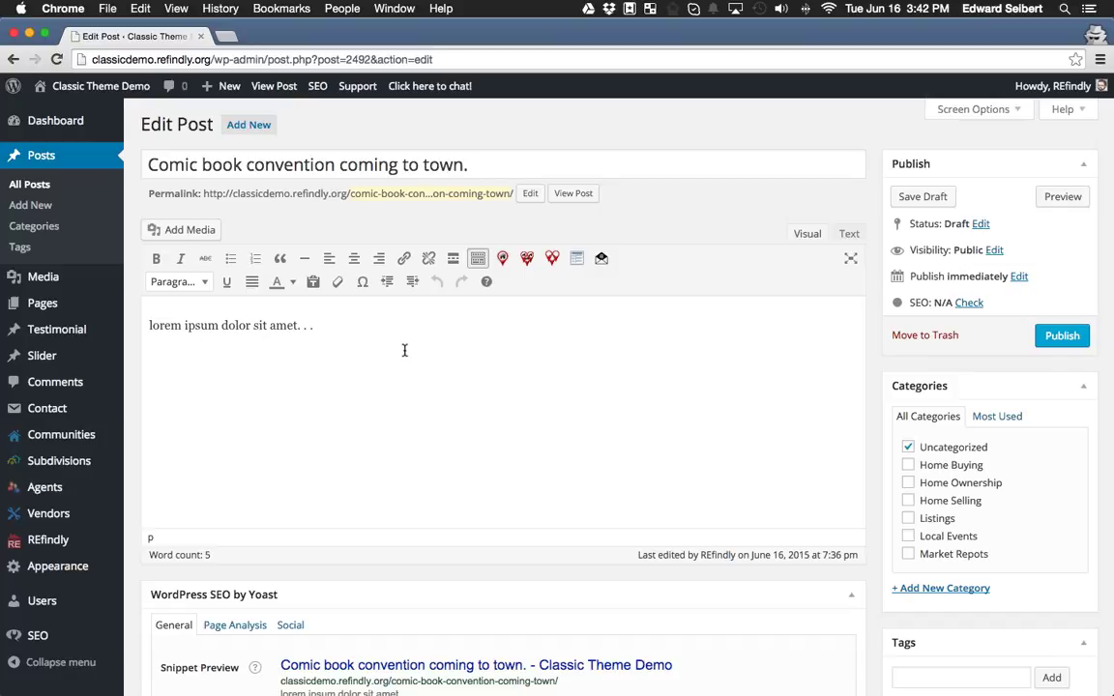
left_click(432, 425)
On a new line, insert a REfindly listings grid with area type Community and area name Coconut Point.
key("Return")
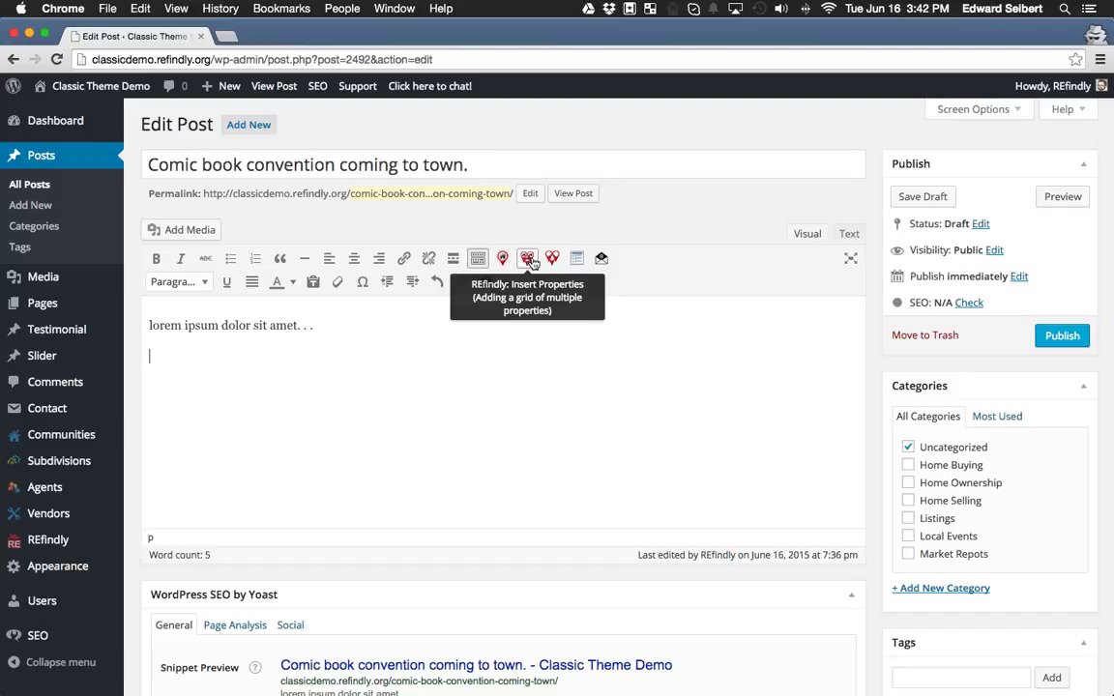
left_click(527, 259)
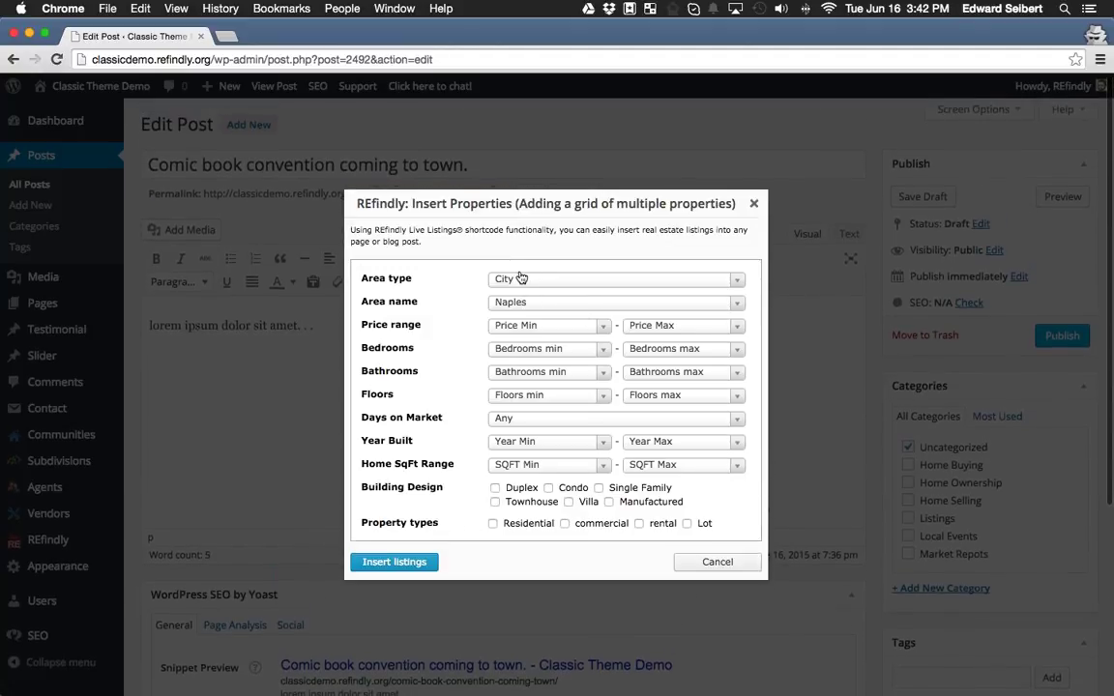
left_click(522, 279)
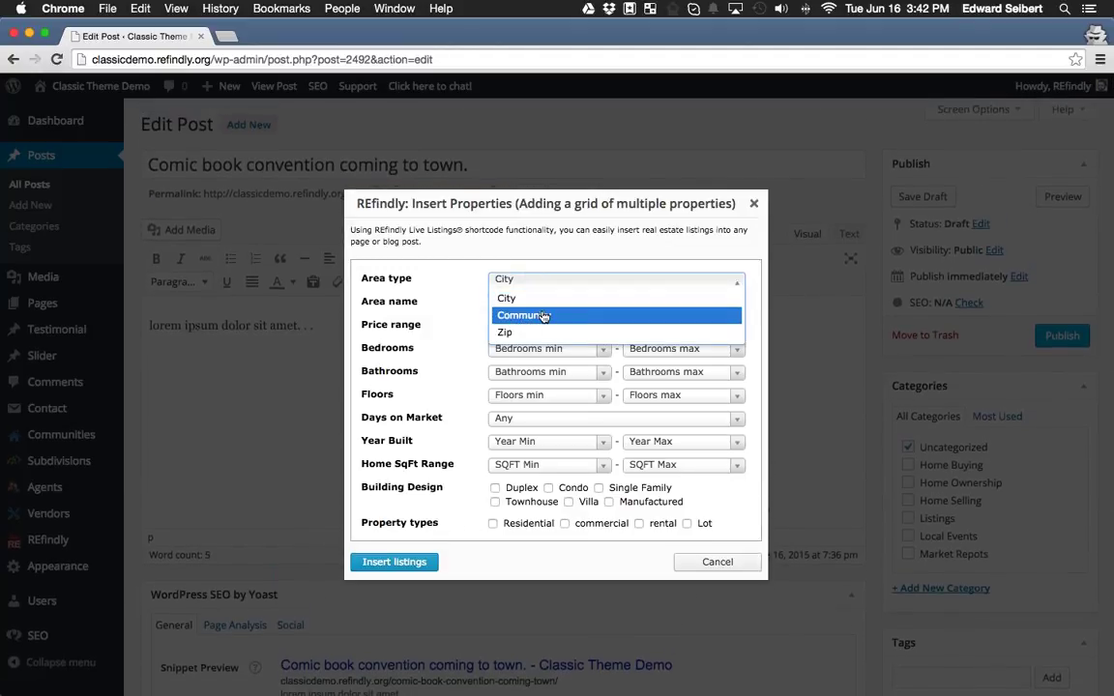
left_click(544, 317)
left_click(633, 303)
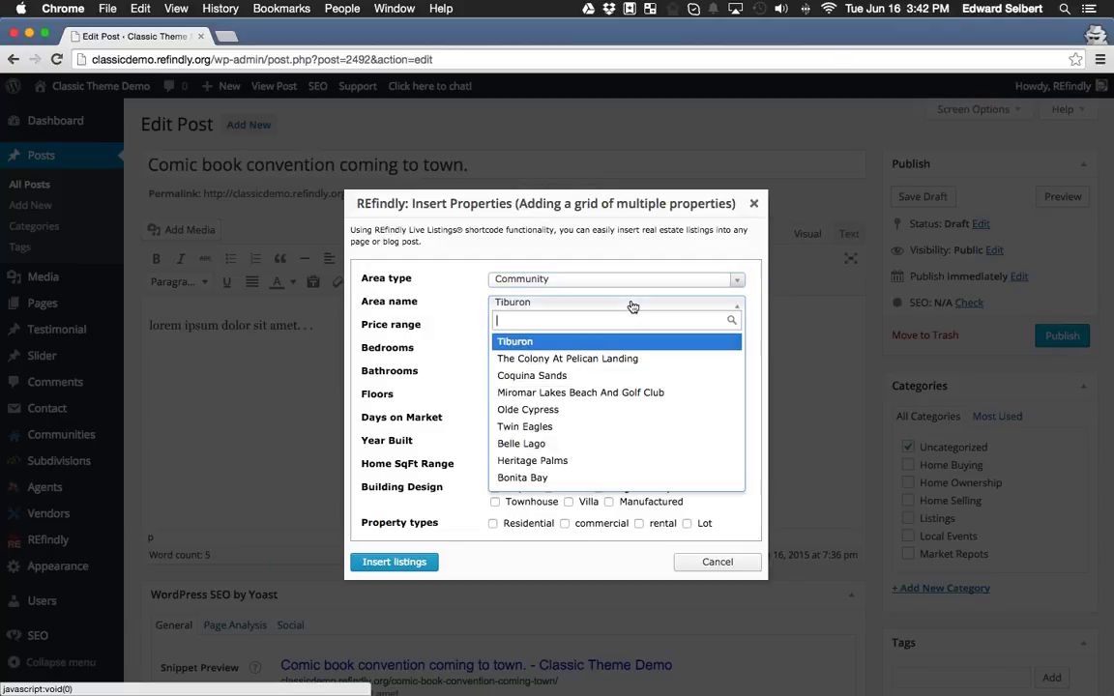
type("coco")
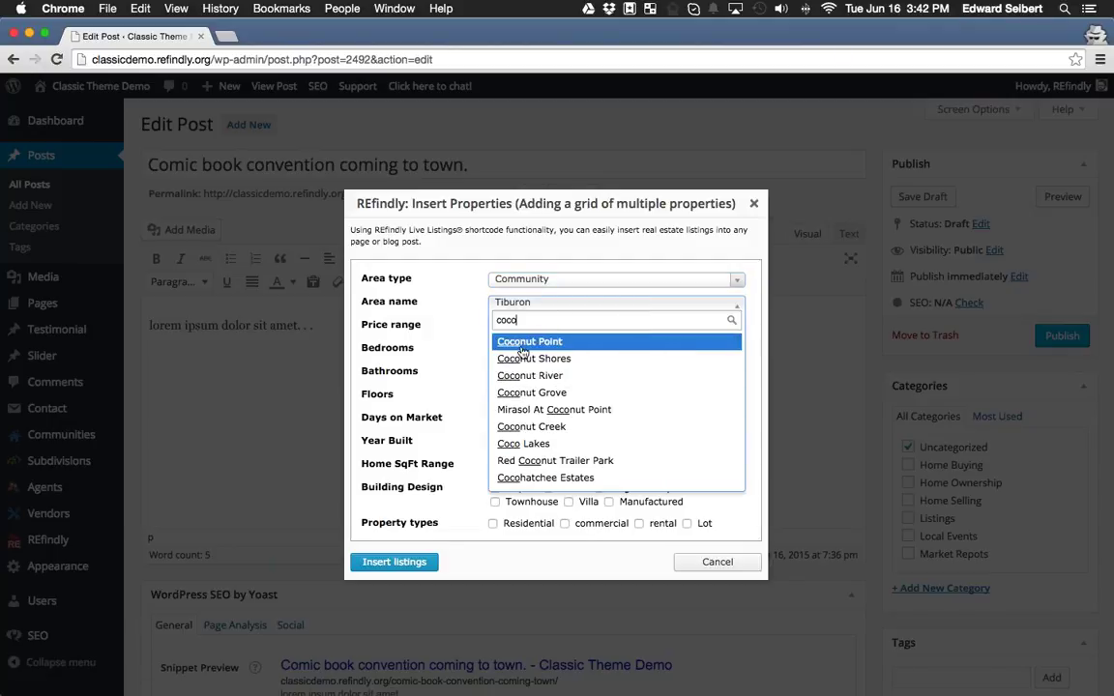
left_click(520, 344)
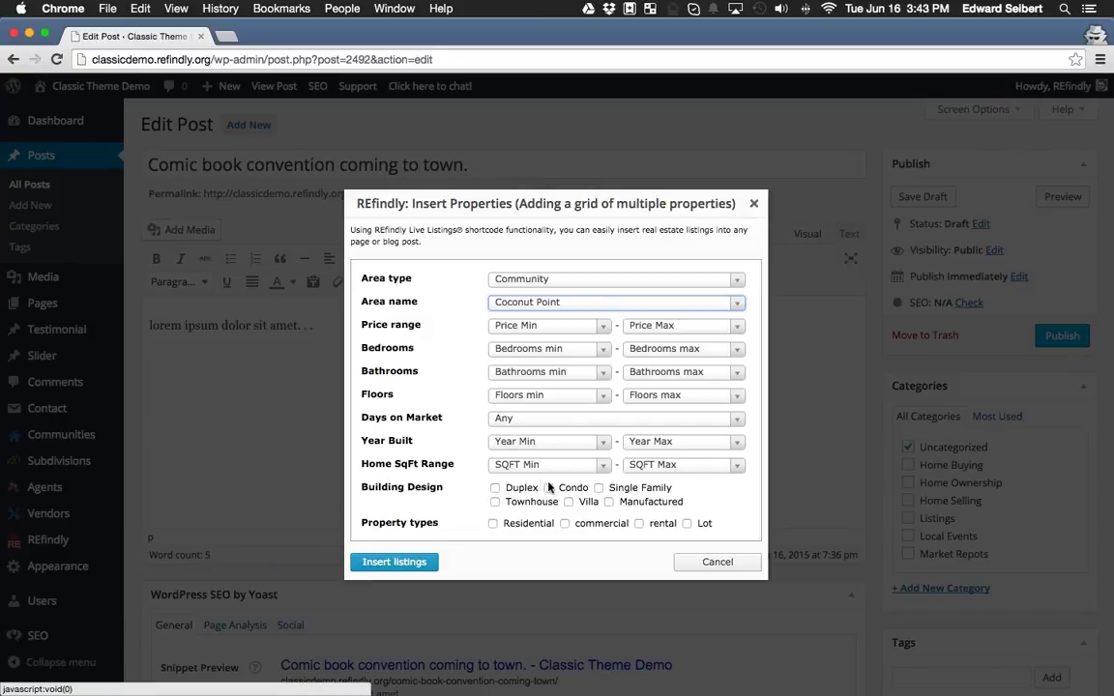
scroll(495, 447, "down", 1)
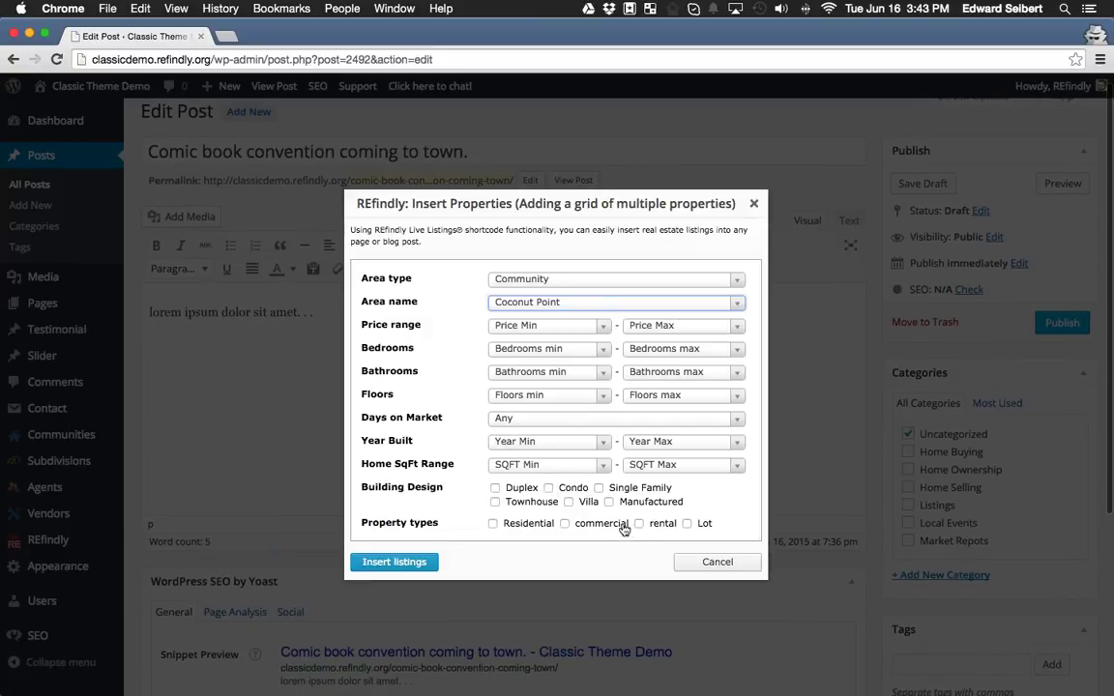
scroll(600, 527, "down", 2)
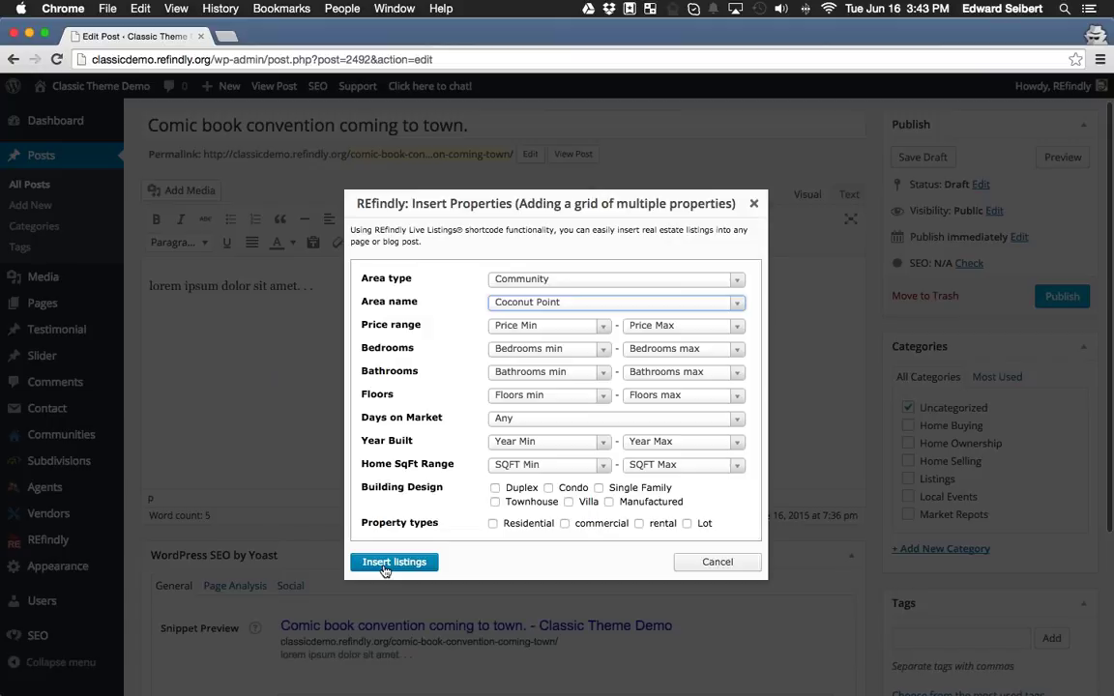
left_click(384, 563)
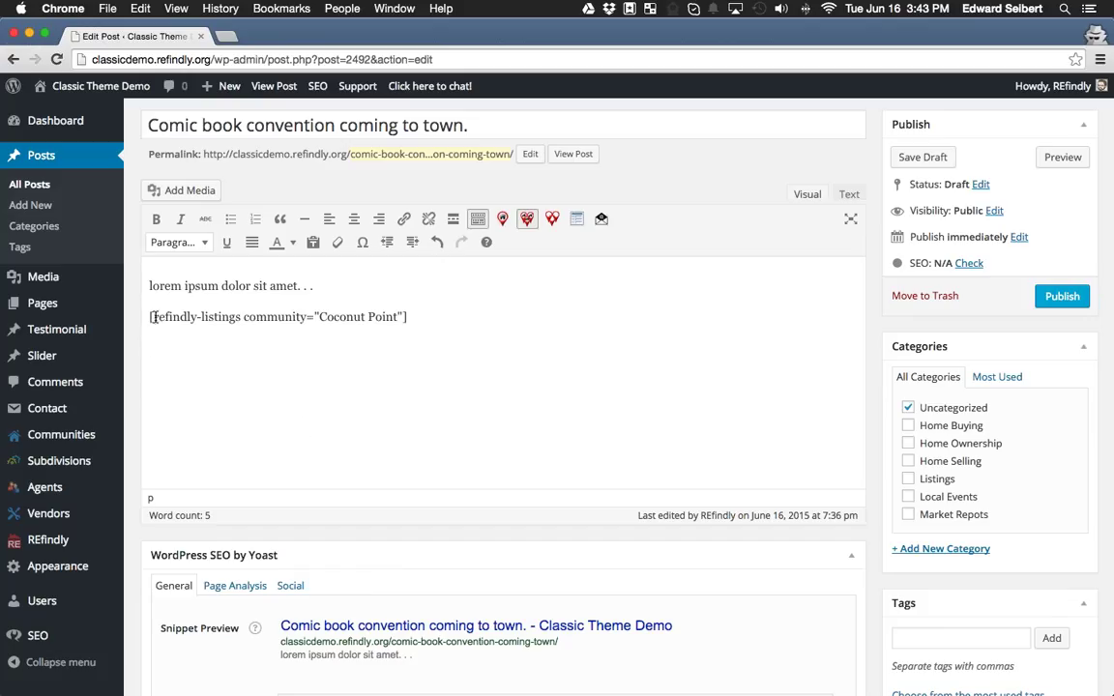
scroll(463, 392, "up", 1)
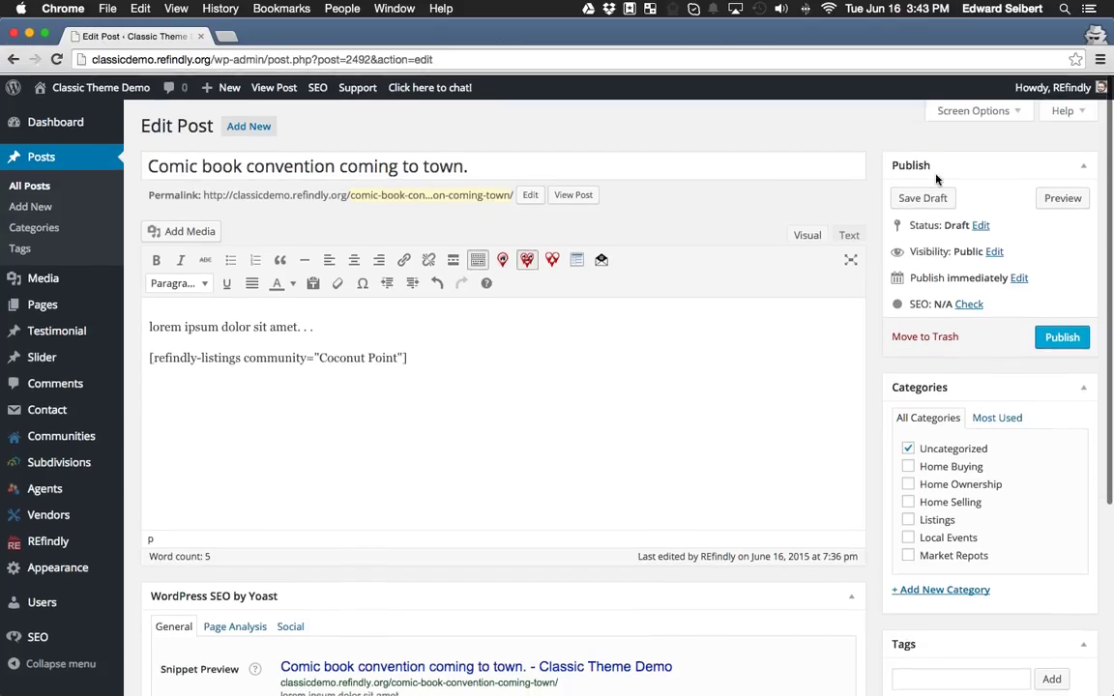
Preview the post and look through the Coconut Point listings grid.
left_click(1058, 198)
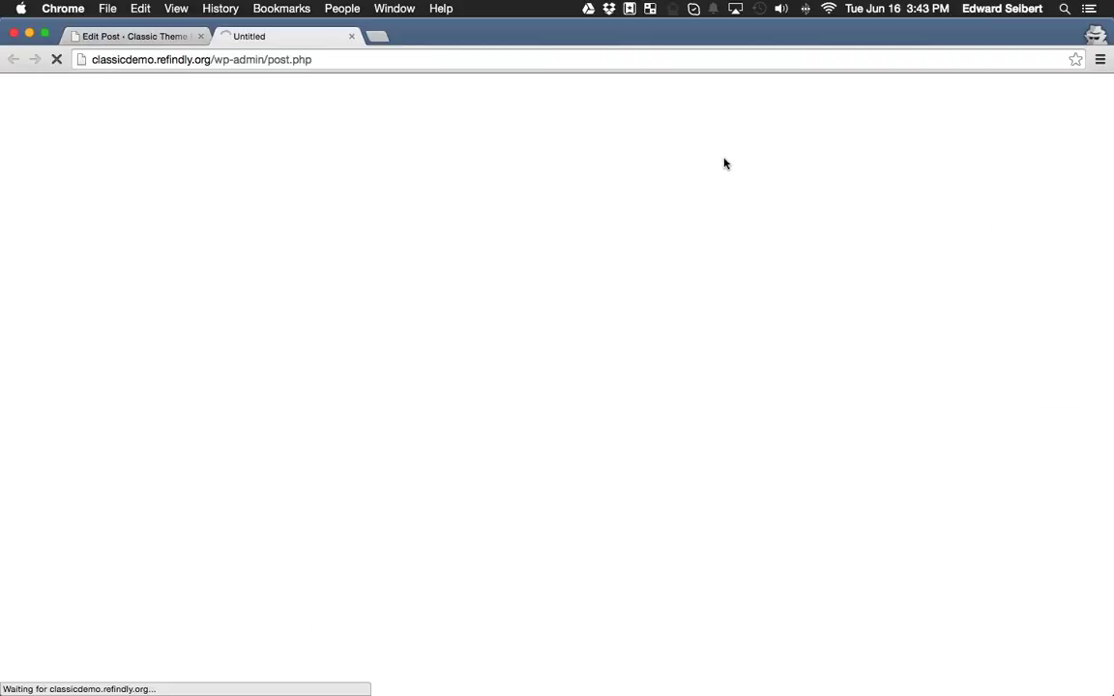
scroll(337, 361, "down", 10)
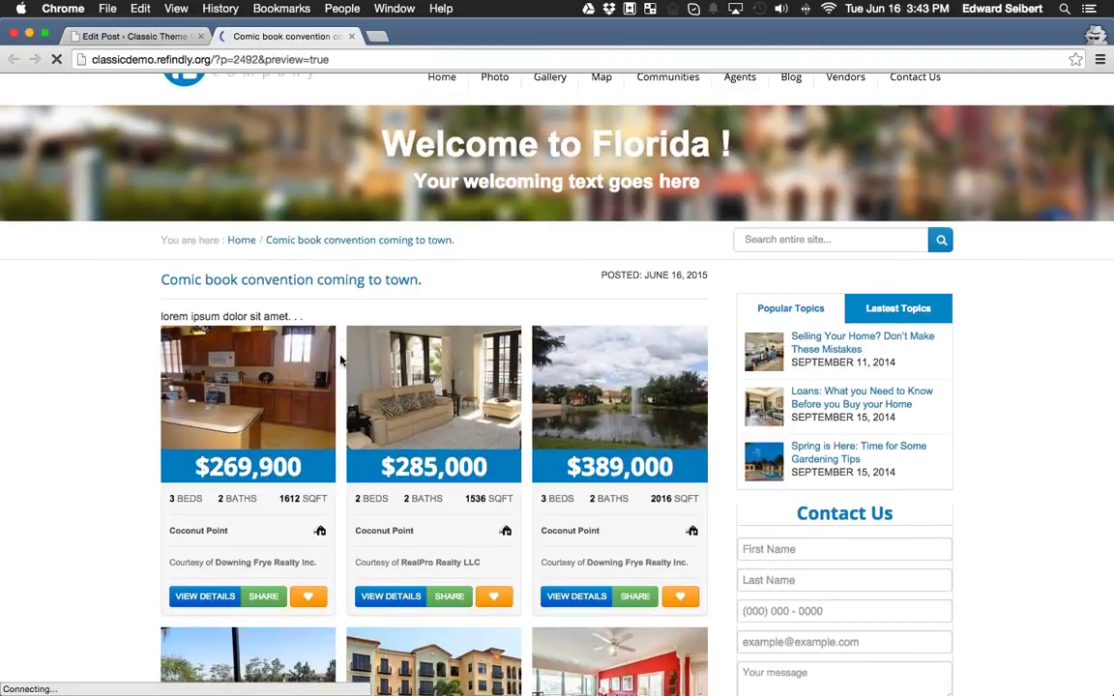
scroll(337, 366, "down", 14)
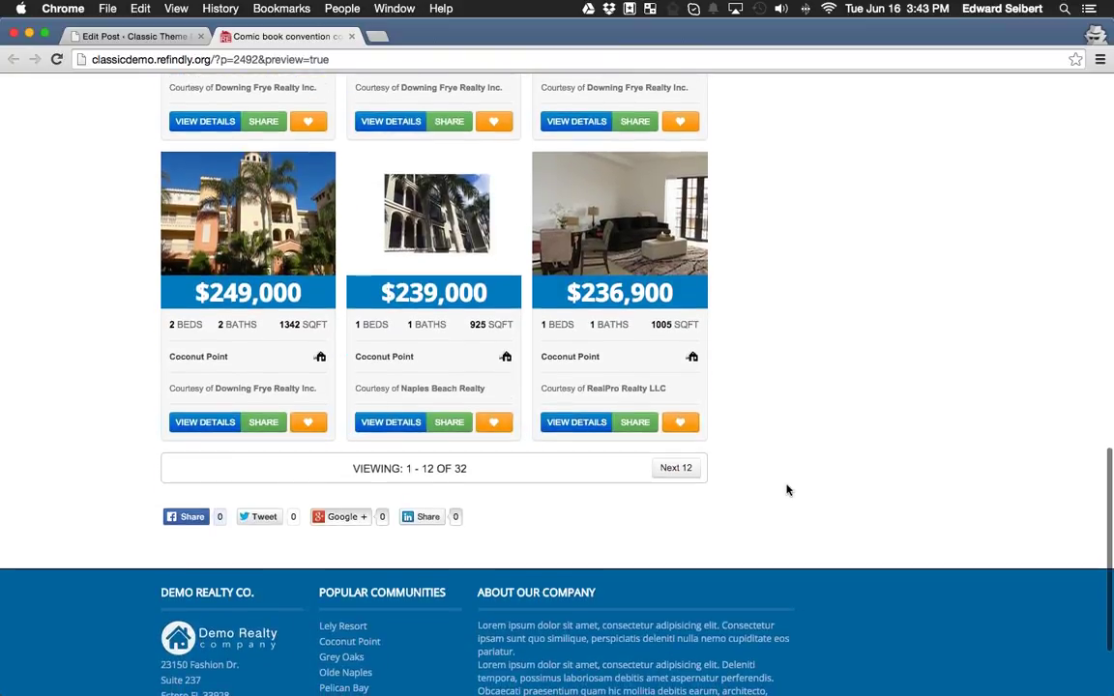
scroll(778, 485, "up", 20)
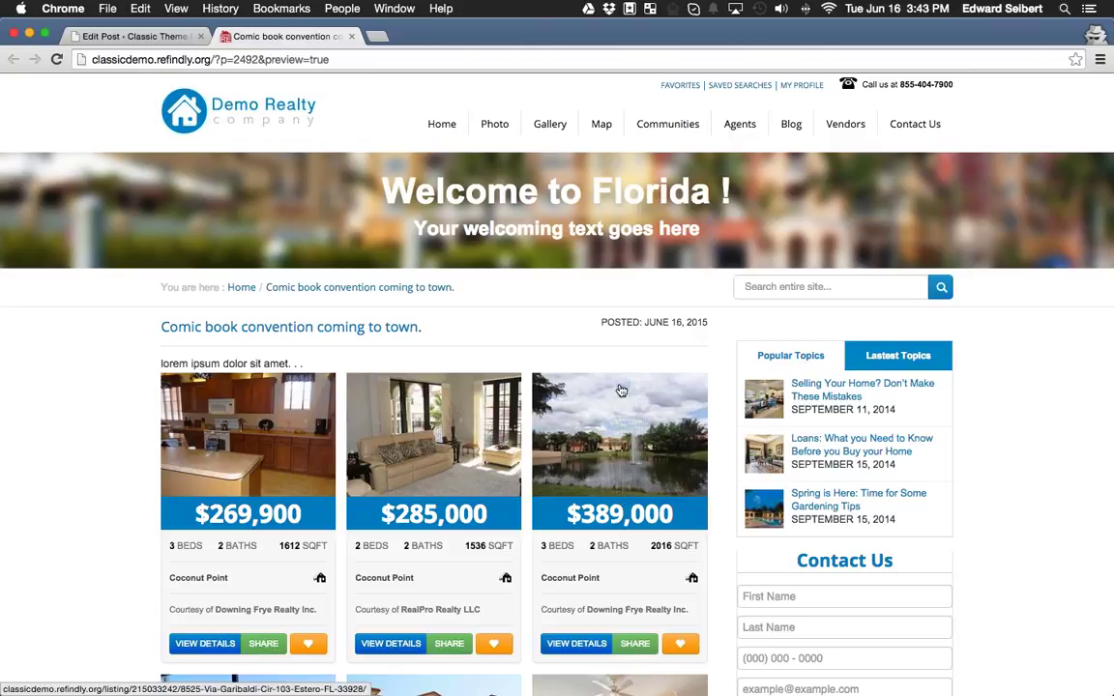
Copy the $389,000 listing's MLS number, close the tab, and select the grid shortcode line.
left_click(616, 416)
double_click(813, 340)
right_click(818, 344)
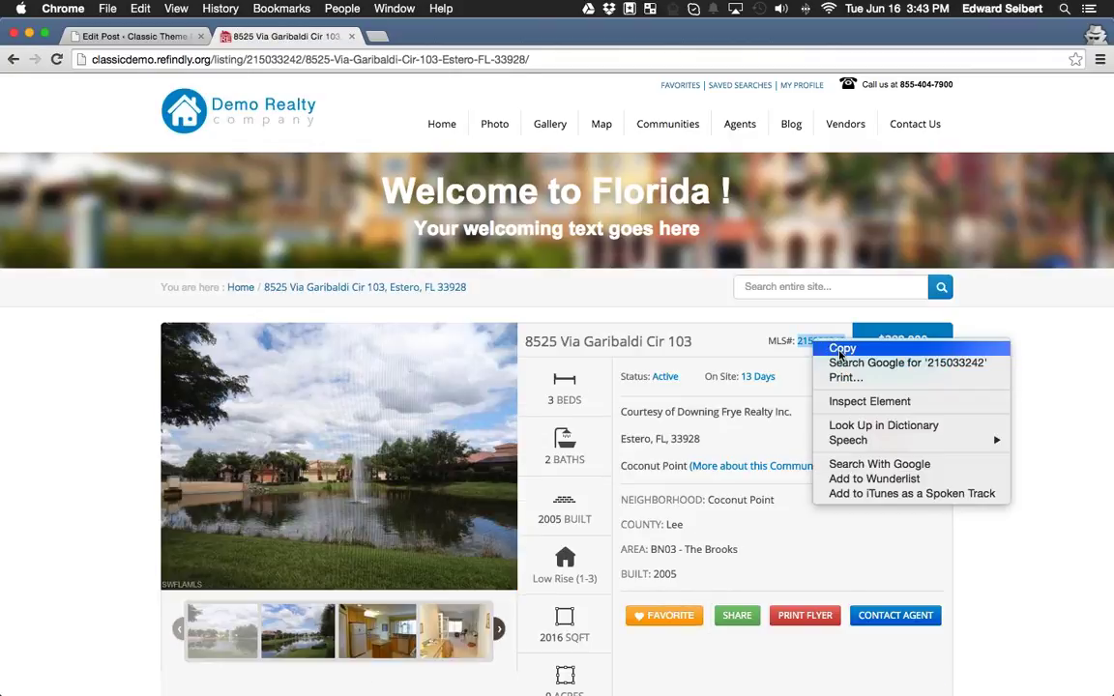
left_click(840, 351)
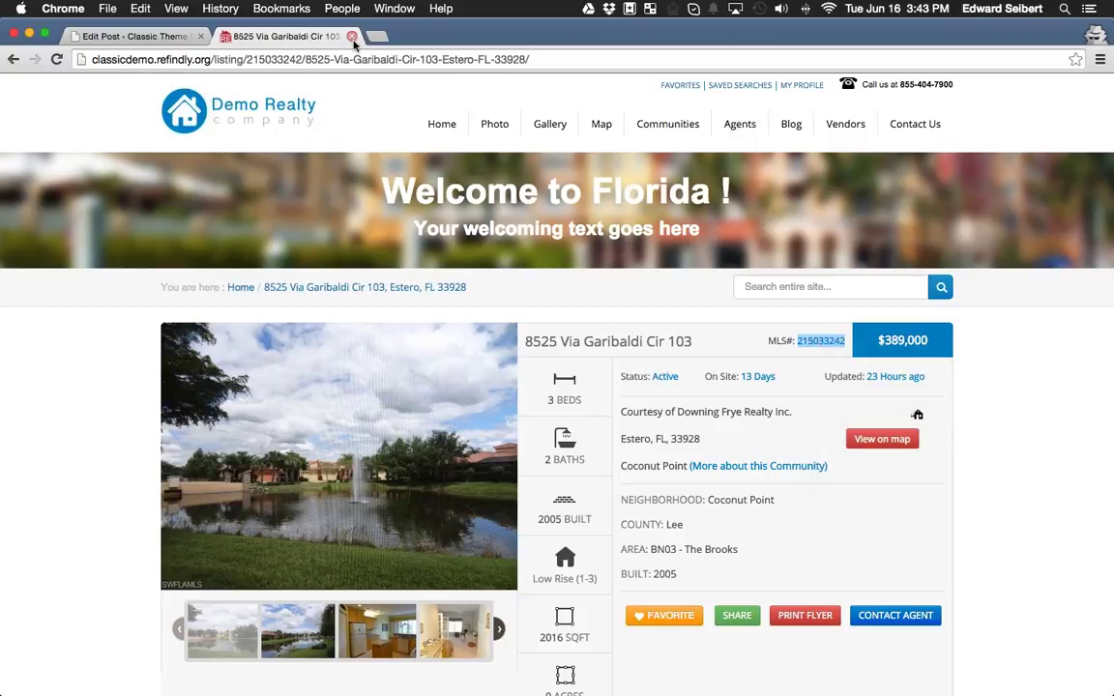
key("super+w")
left_click_drag(437, 352, 129, 356)
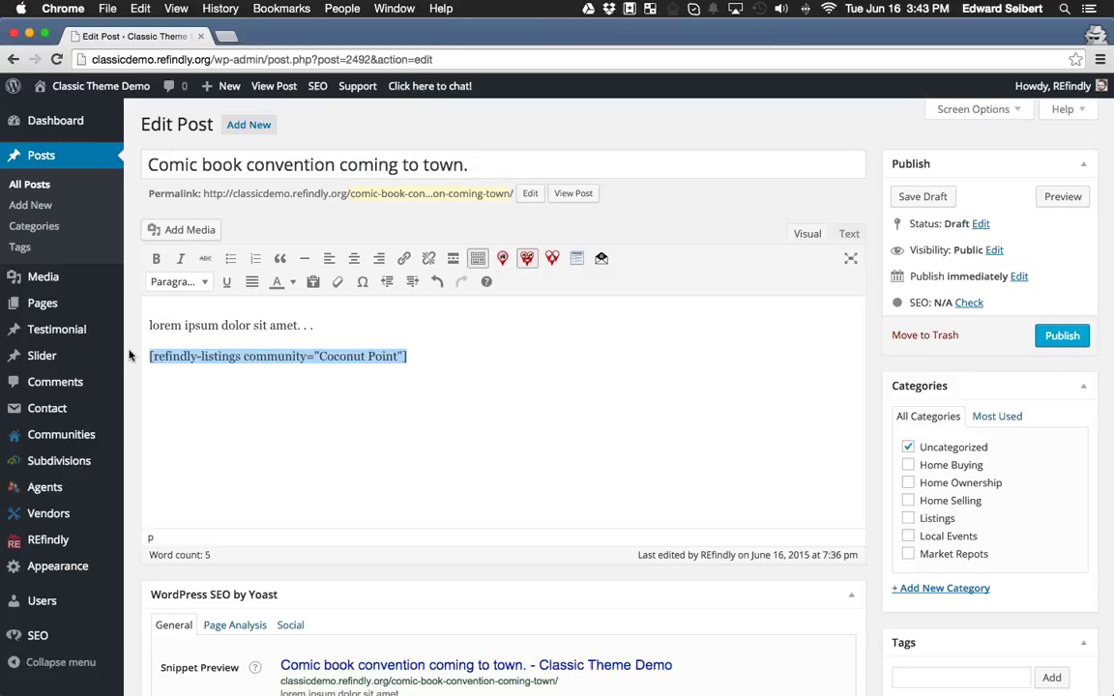
Swap the grid shortcode for an Insert Property (Single MLS#) listing with the pasted MLS number, then preview.
key("BackSpace")
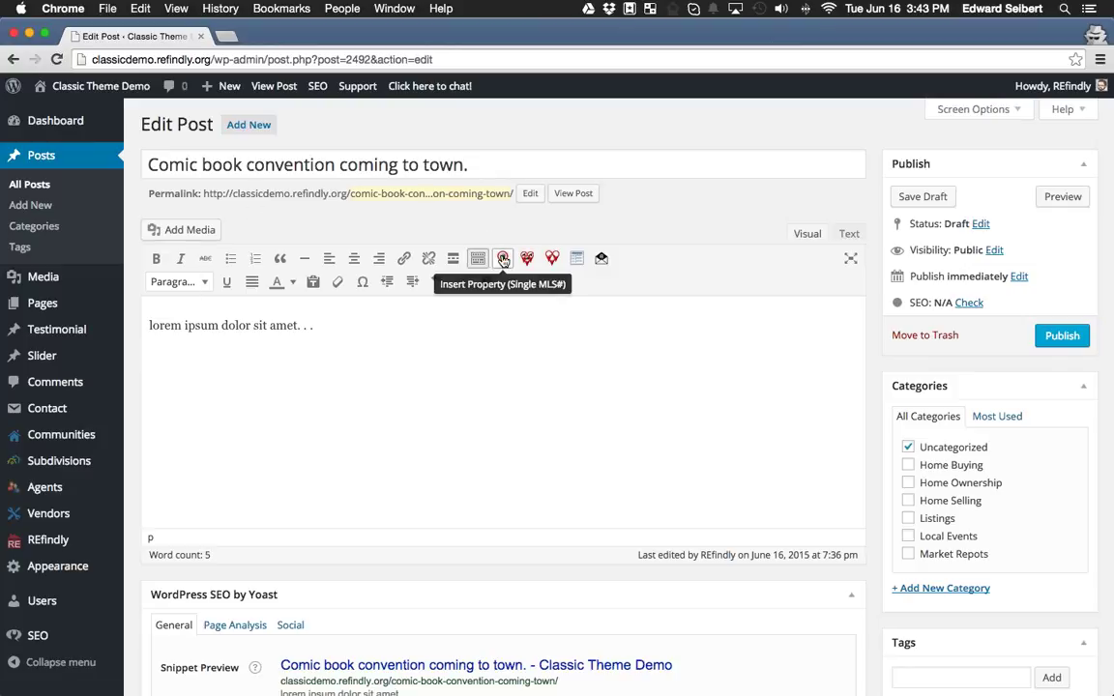
left_click(503, 260)
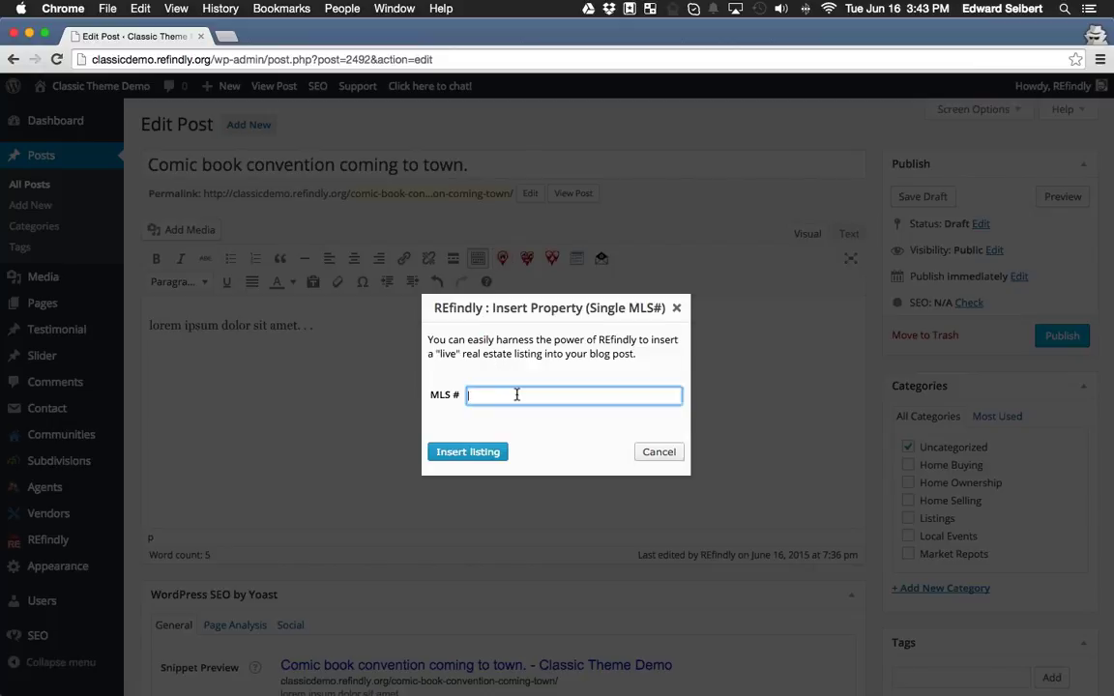
right_click(516, 394)
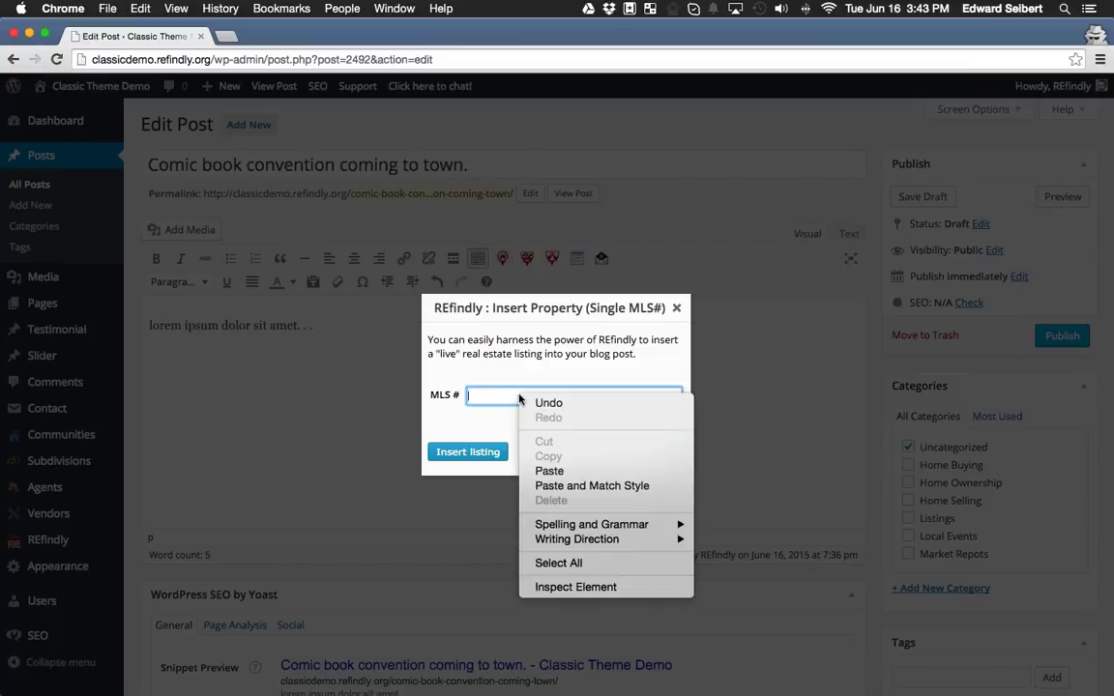
left_click(549, 471)
left_click(491, 459)
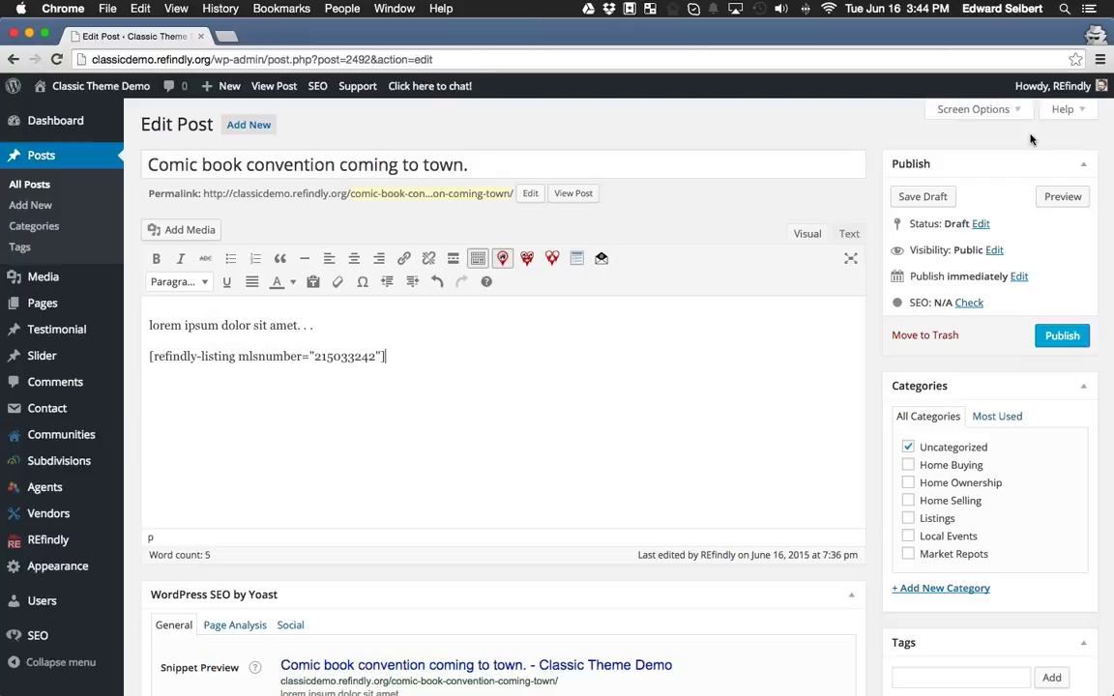
left_click(1062, 196)
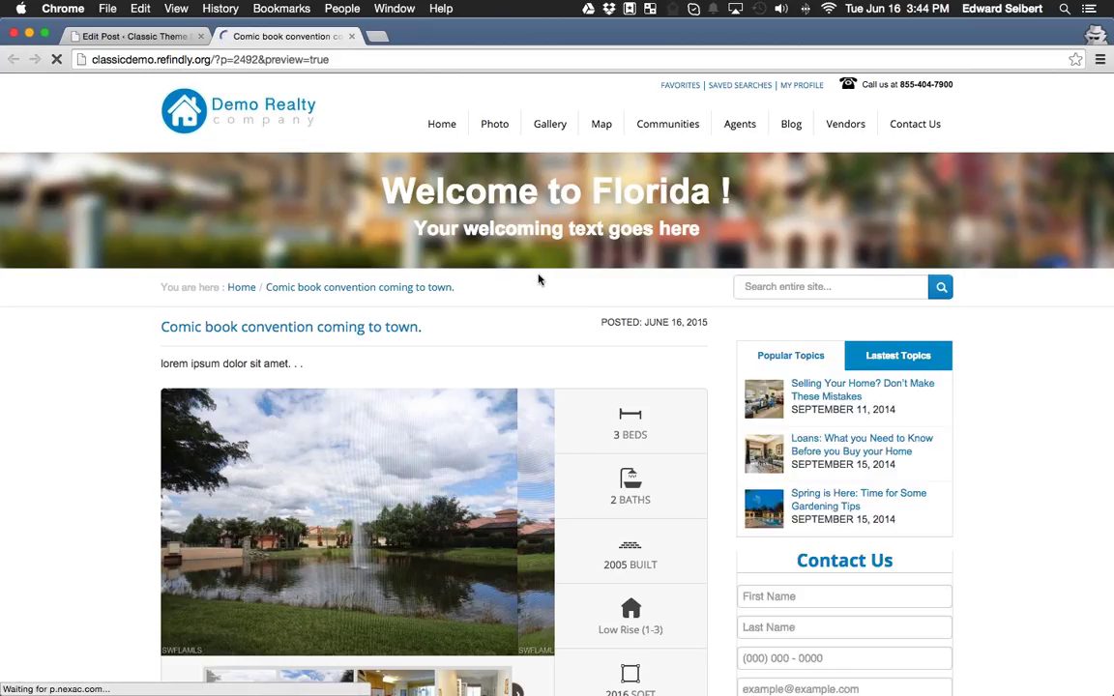
scroll(489, 326, "down", 5)
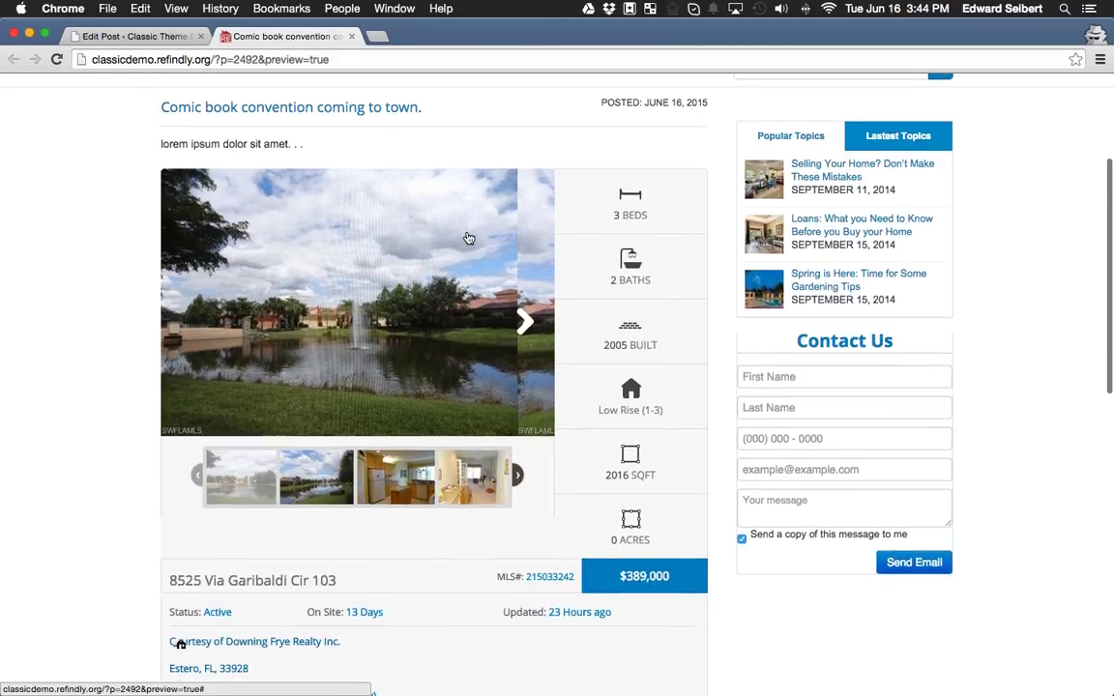
scroll(468, 238, "down", 10)
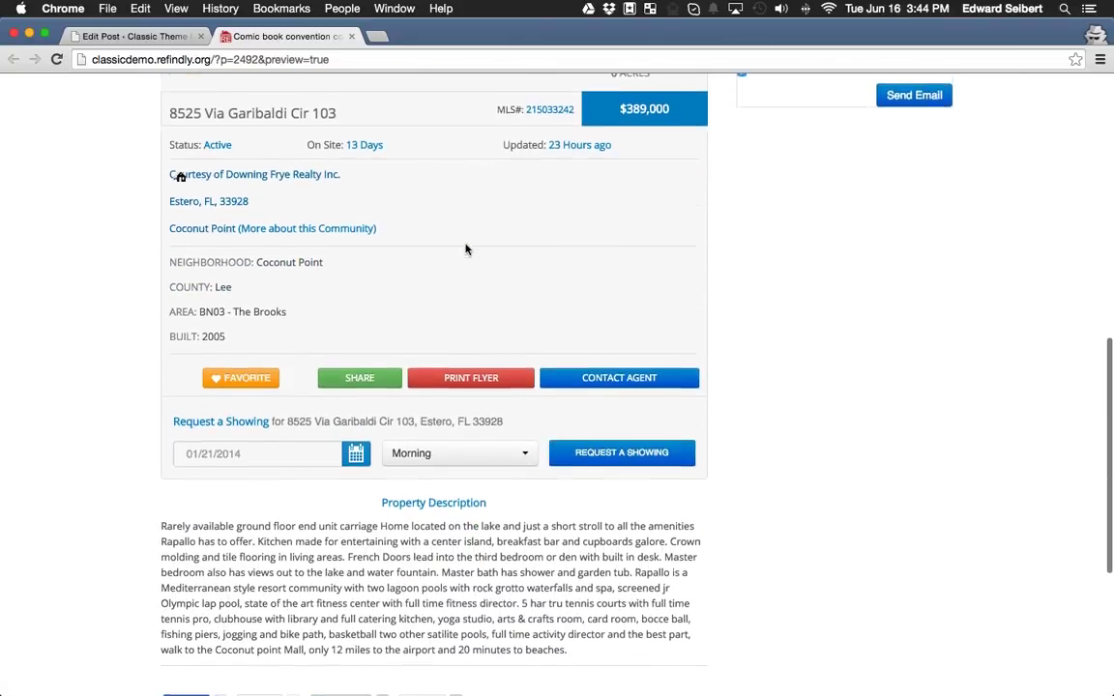
scroll(466, 250, "down", 3)
scroll(452, 463, "up", 5)
scroll(449, 465, "up", 7)
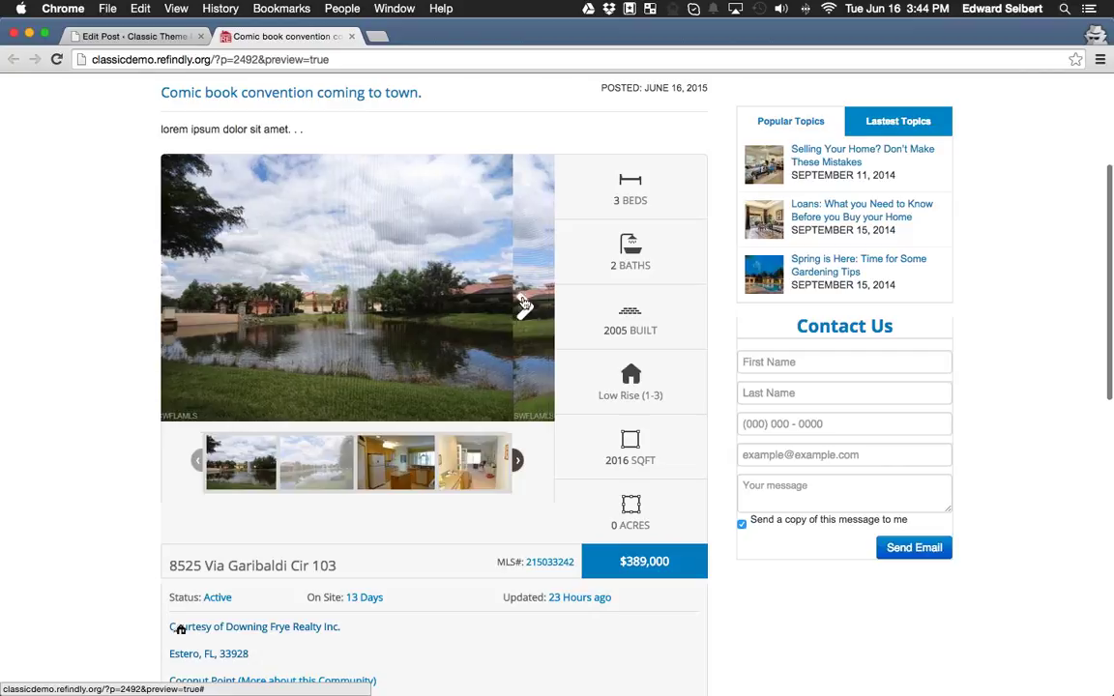
scroll(448, 447, "down", 7)
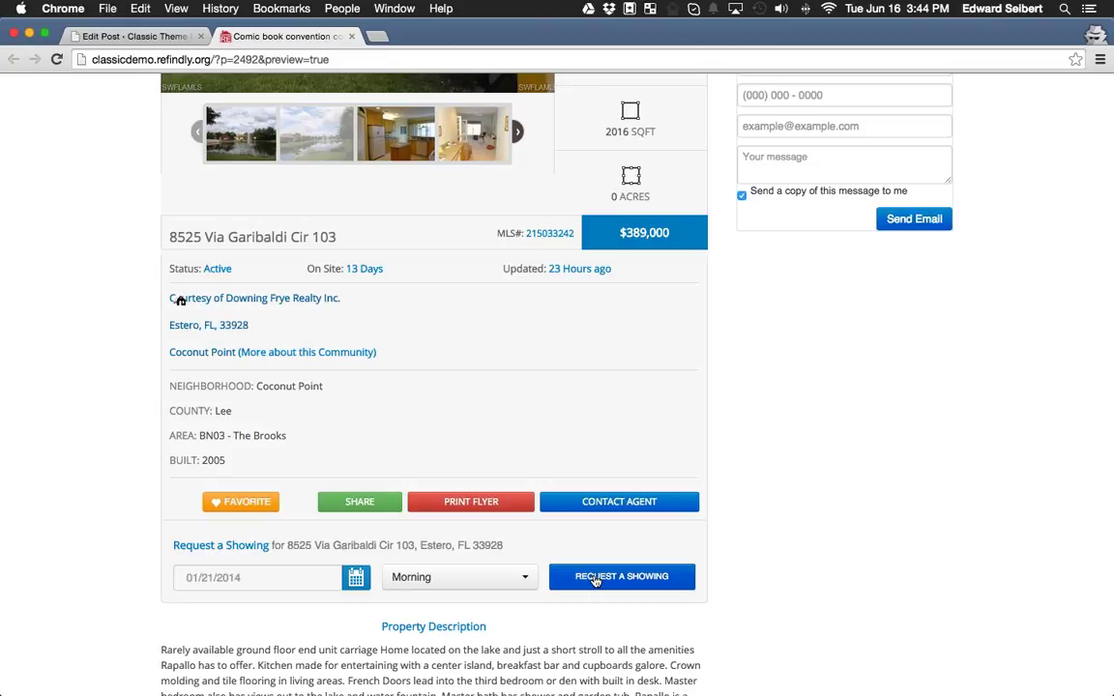
scroll(253, 520, "up", 1)
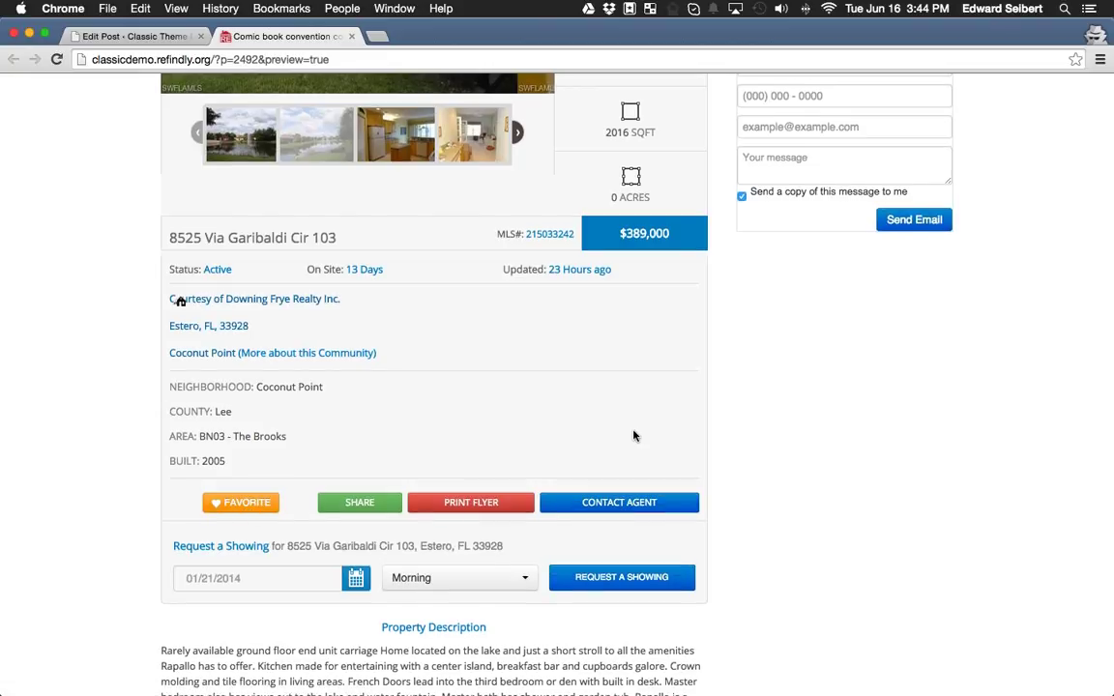
scroll(641, 439, "down", 5)
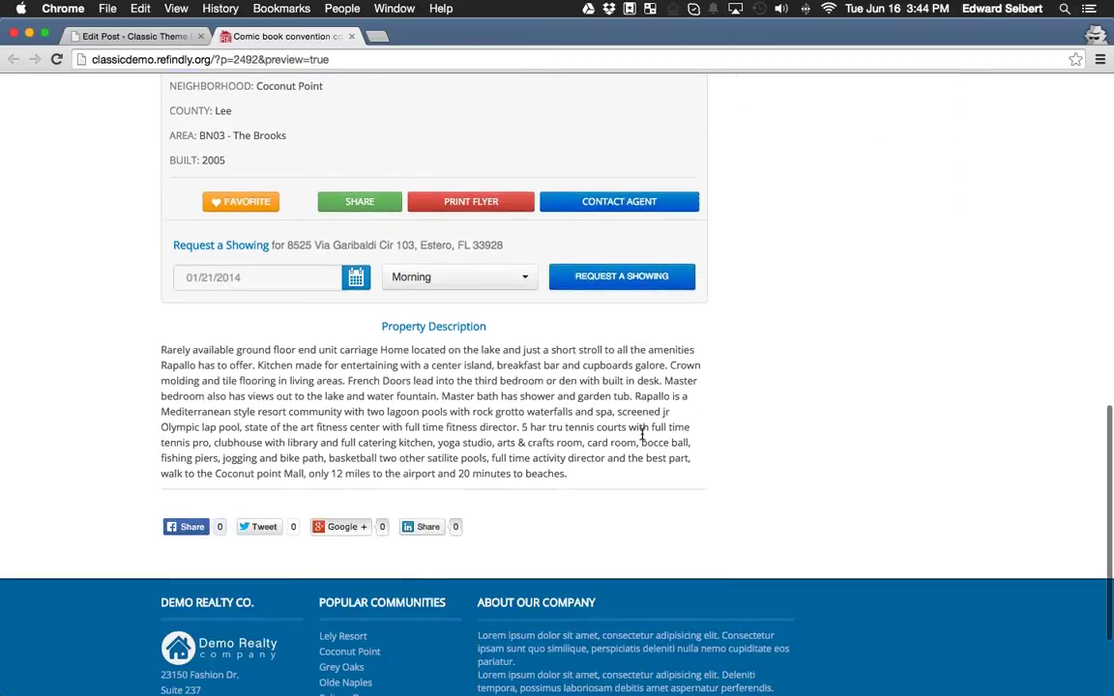
scroll(638, 455, "up", 3)
scroll(638, 484, "up", 10)
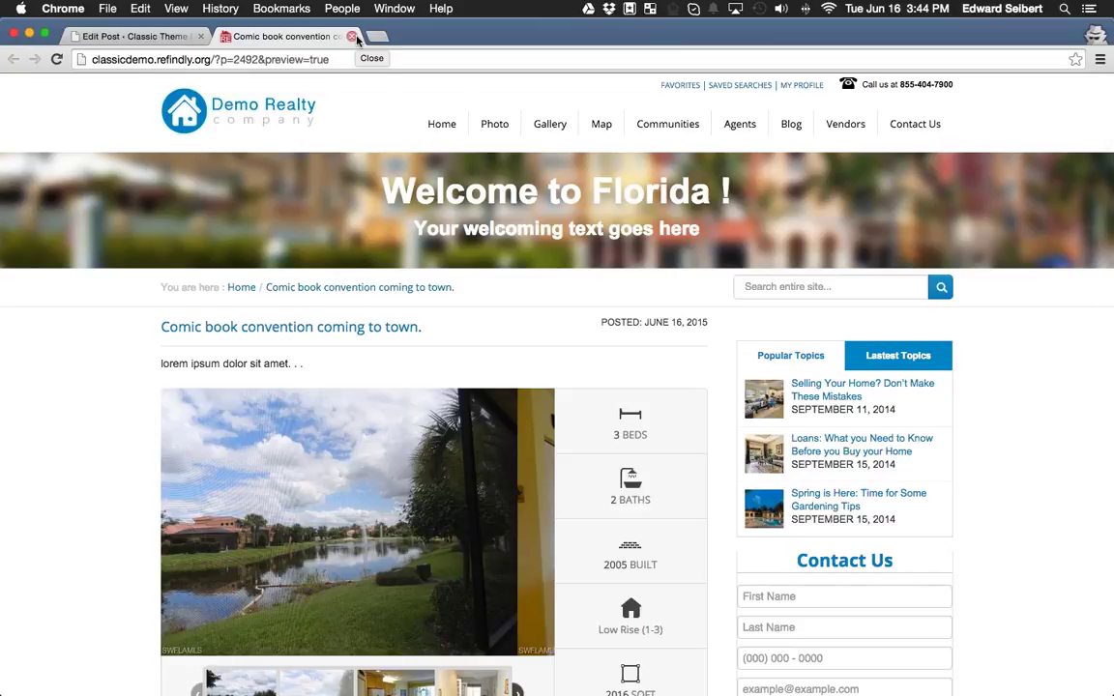
Close the preview tab and delete the [refindly-listing] shortcode line from the draft.
left_click(351, 37)
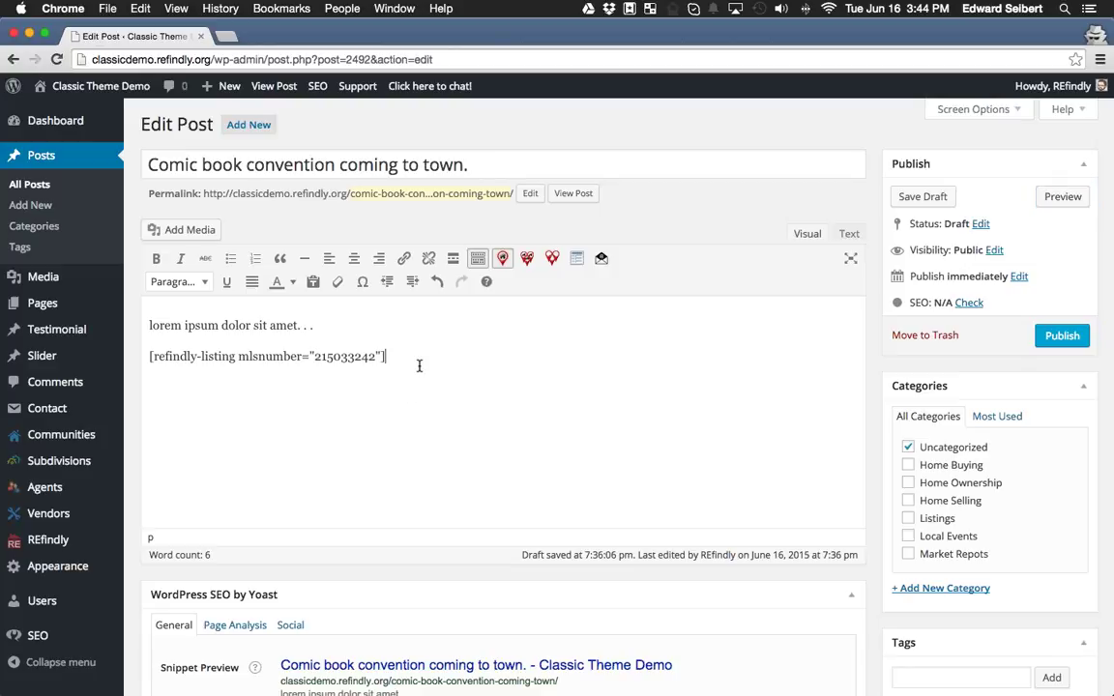
left_click_drag(418, 363, 428, 336)
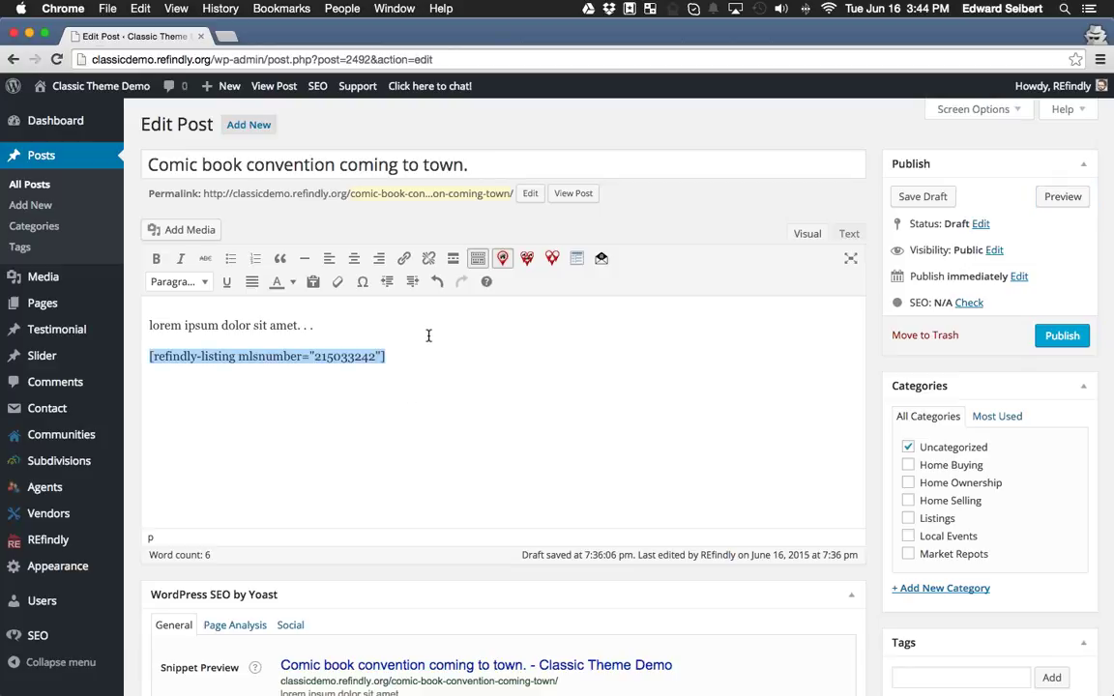
key("BackSpace")
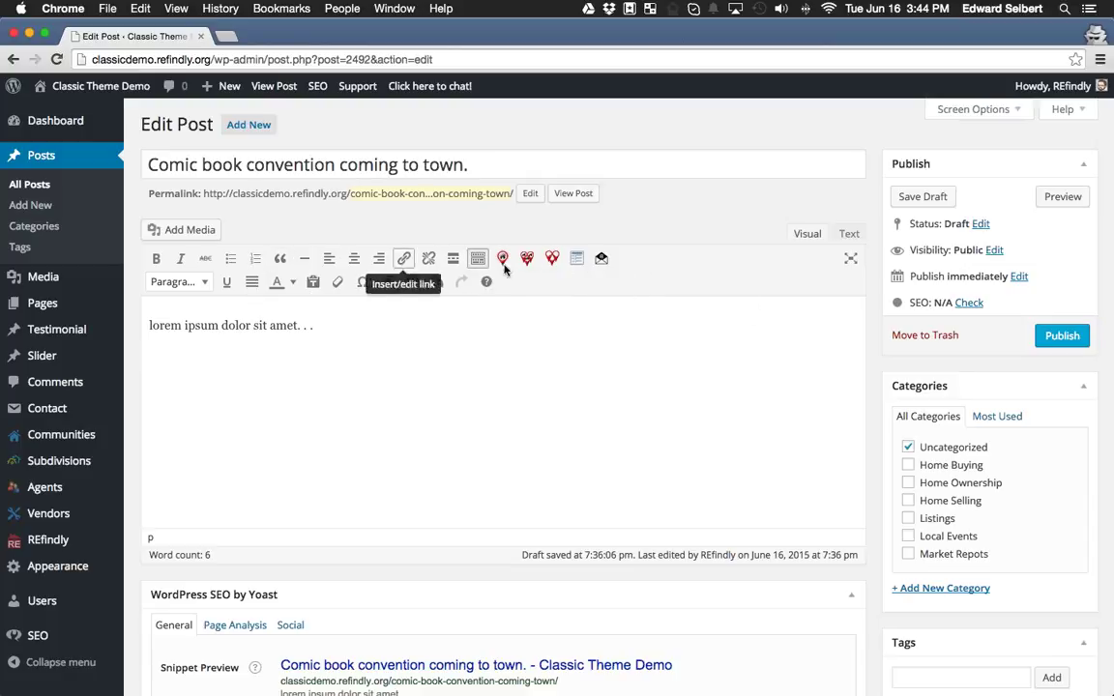
scroll(961, 491, "down", 5)
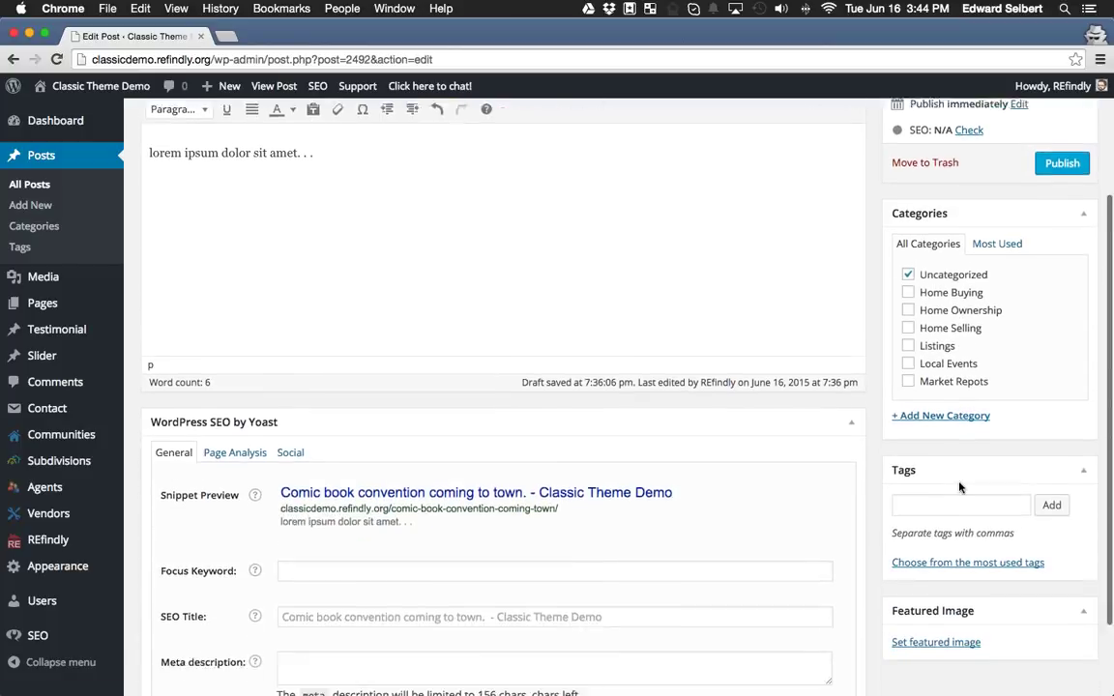
scroll(943, 556, "up", 5)
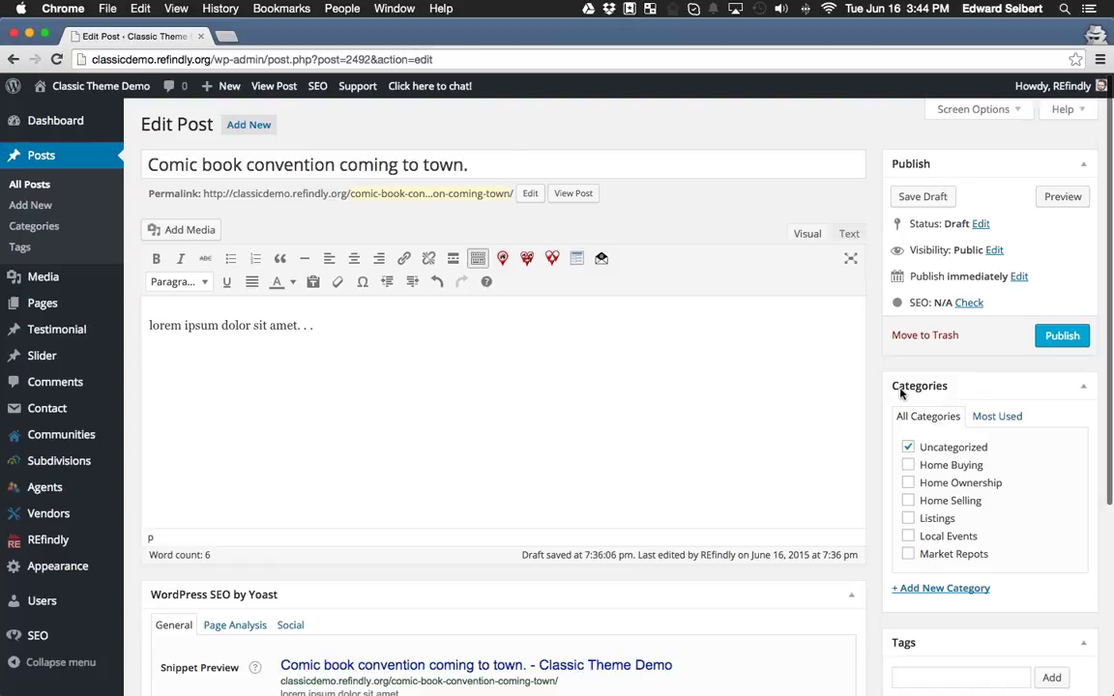
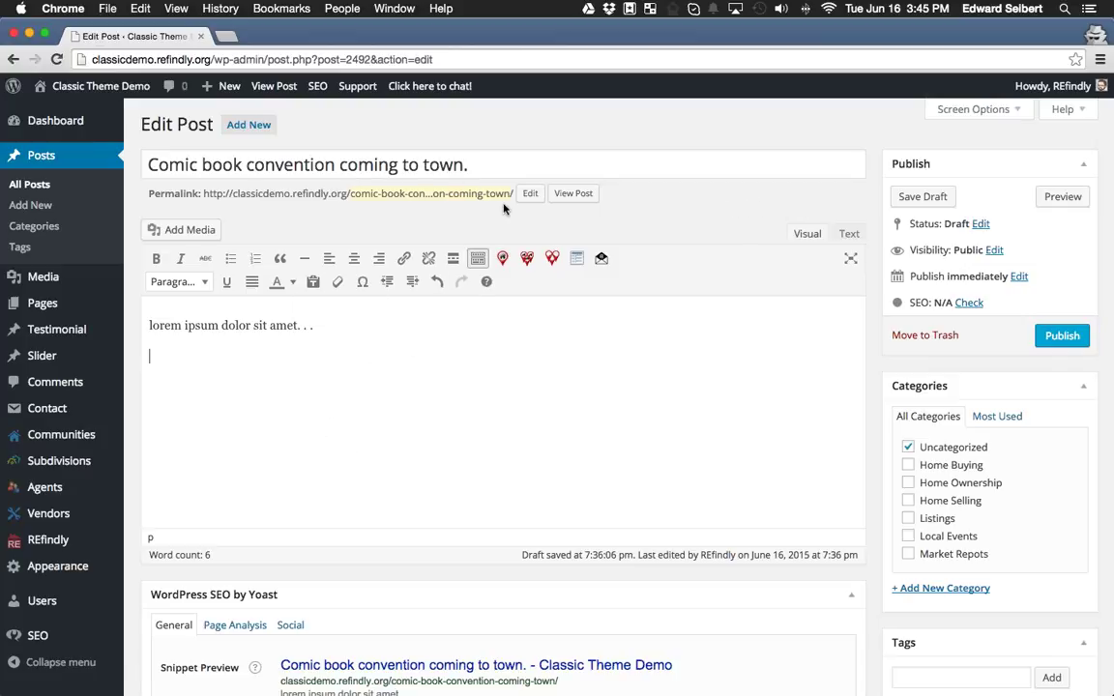
From the admin bar's Support dialog, open 'or Browse help articles' in a new tab.
left_click(338, 83)
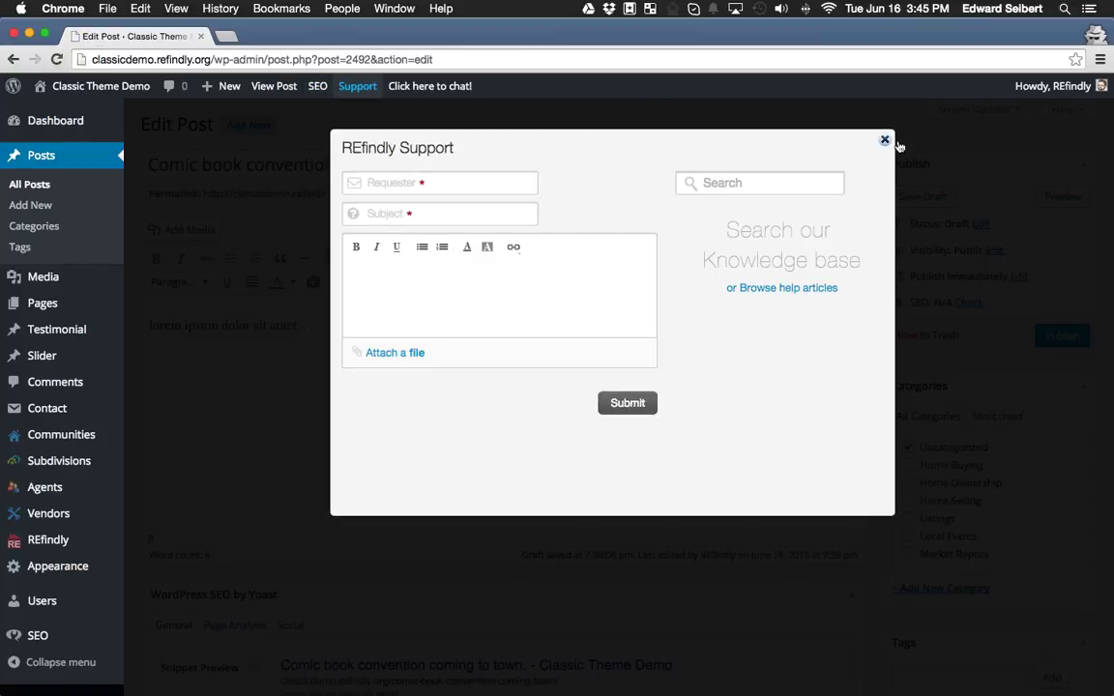
left_click(886, 141)
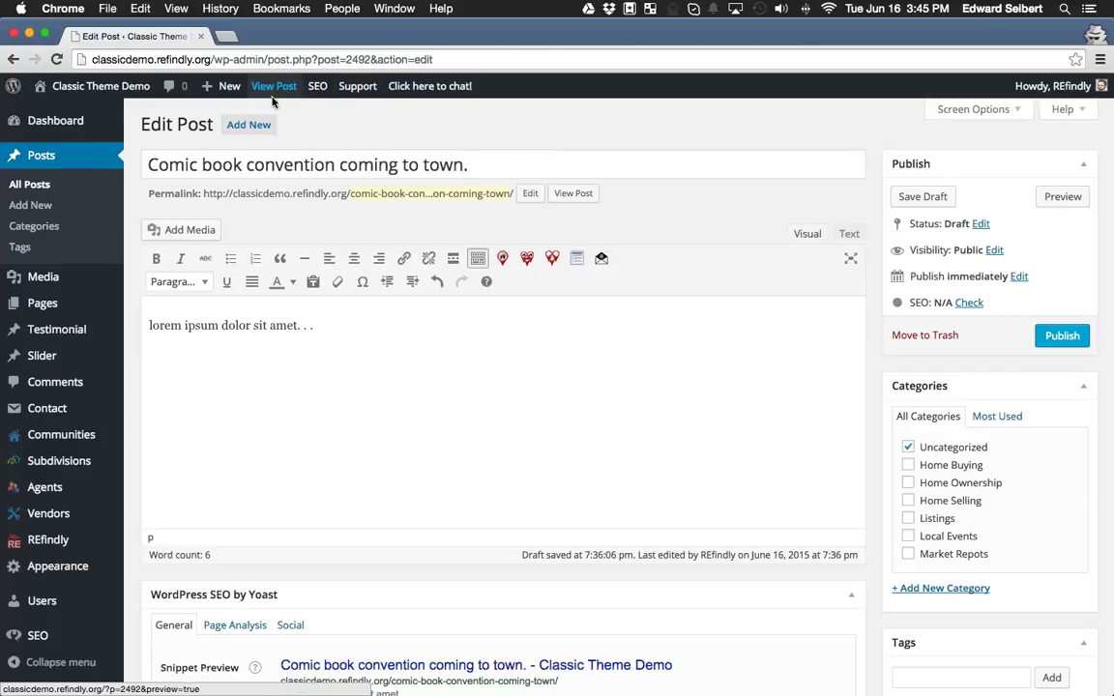
left_click(359, 87)
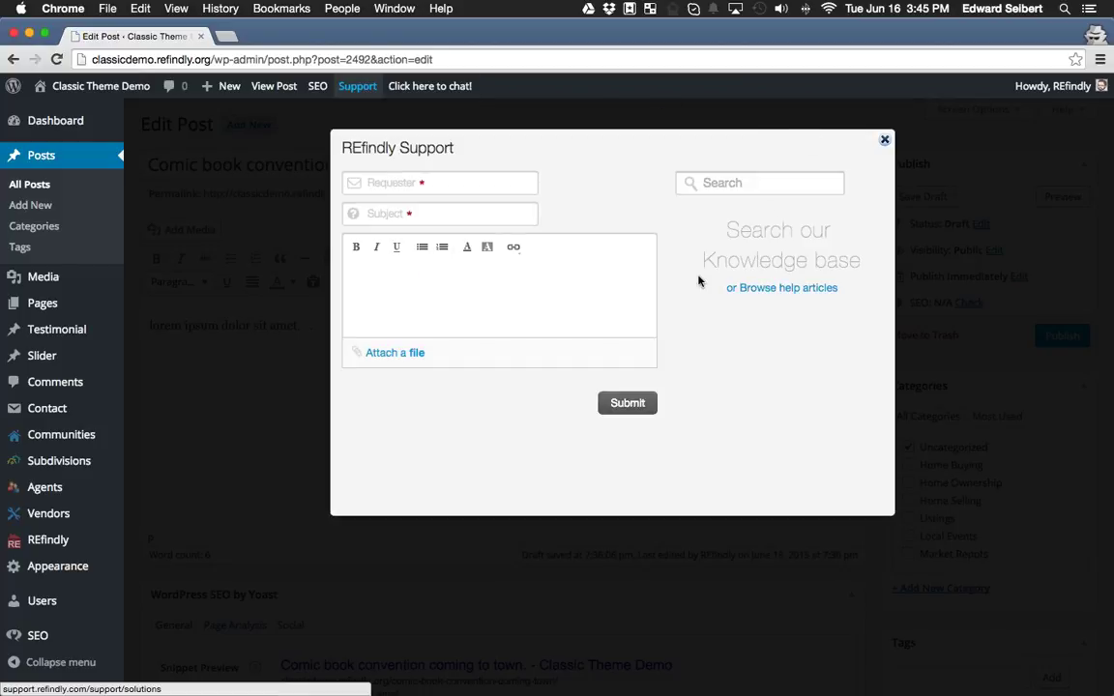
left_click(769, 289)
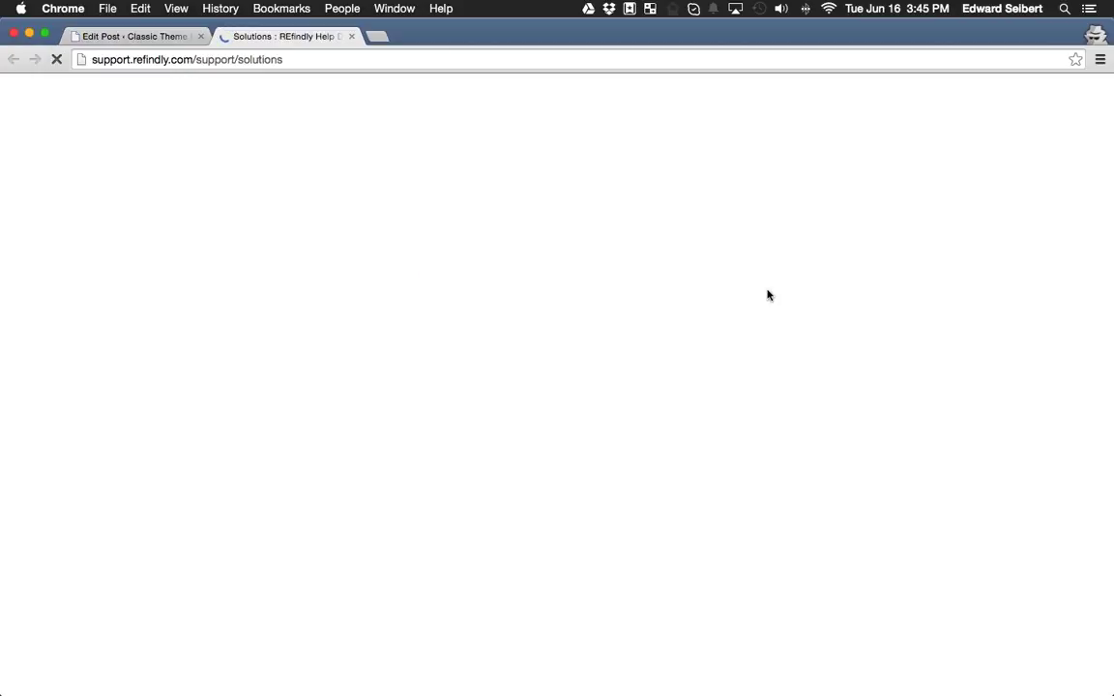
Open 'Editing a Blog Post' under Blogging, read through it, and return to the top.
scroll(324, 372, "down", 5)
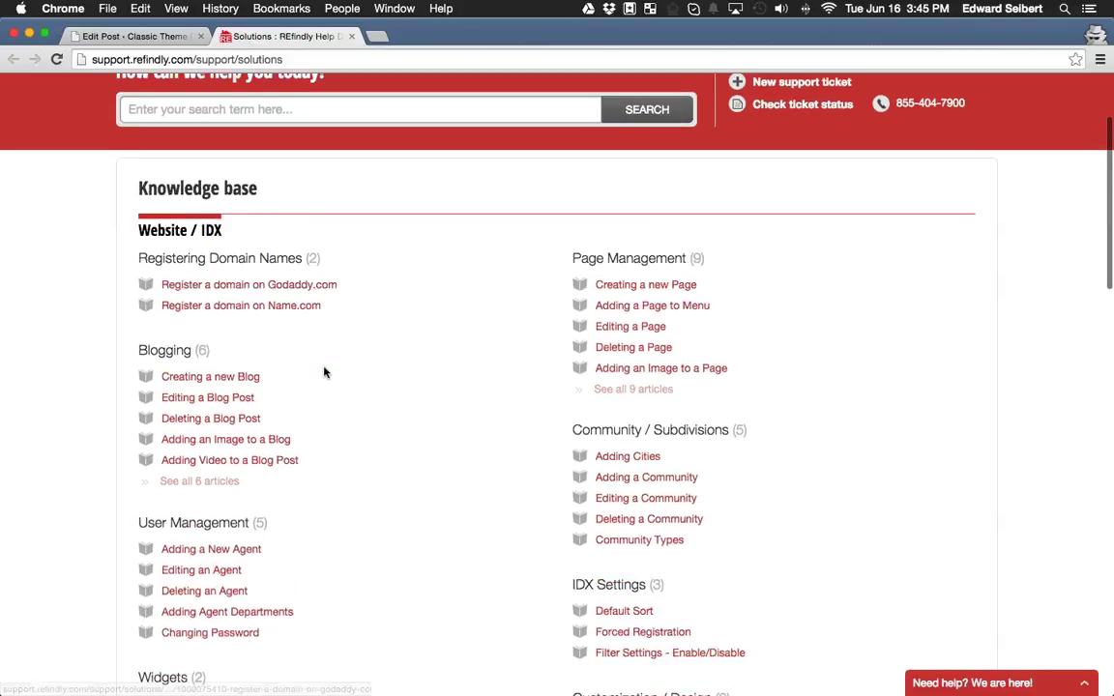
left_click(215, 295)
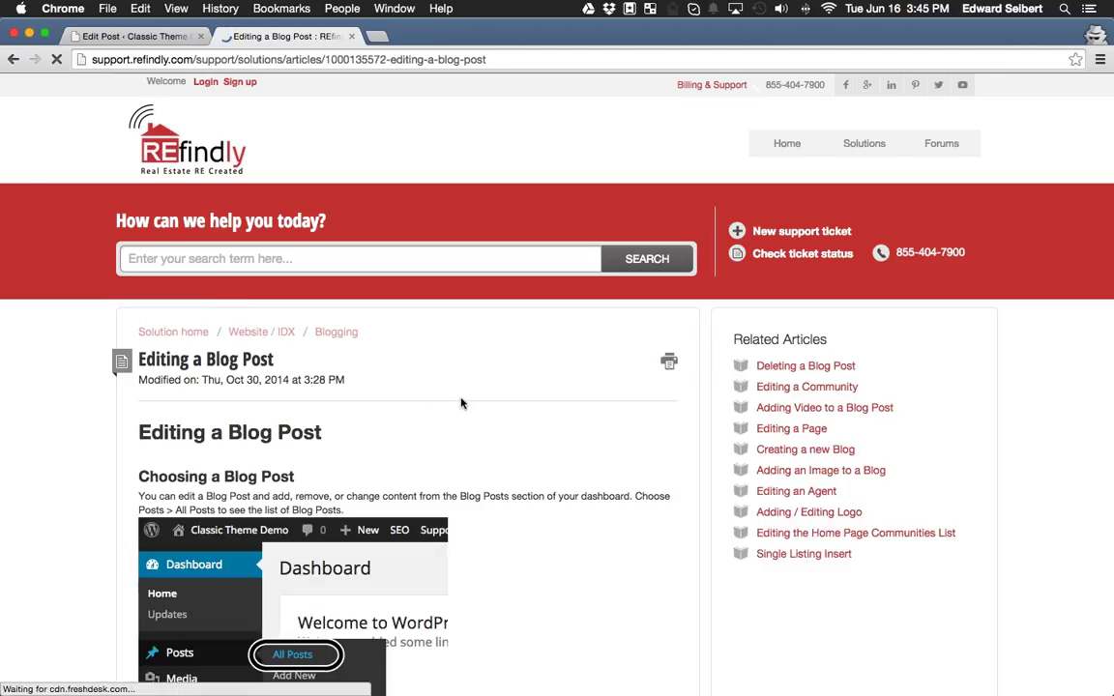
scroll(565, 405, "down", 5)
scroll(563, 407, "down", 15)
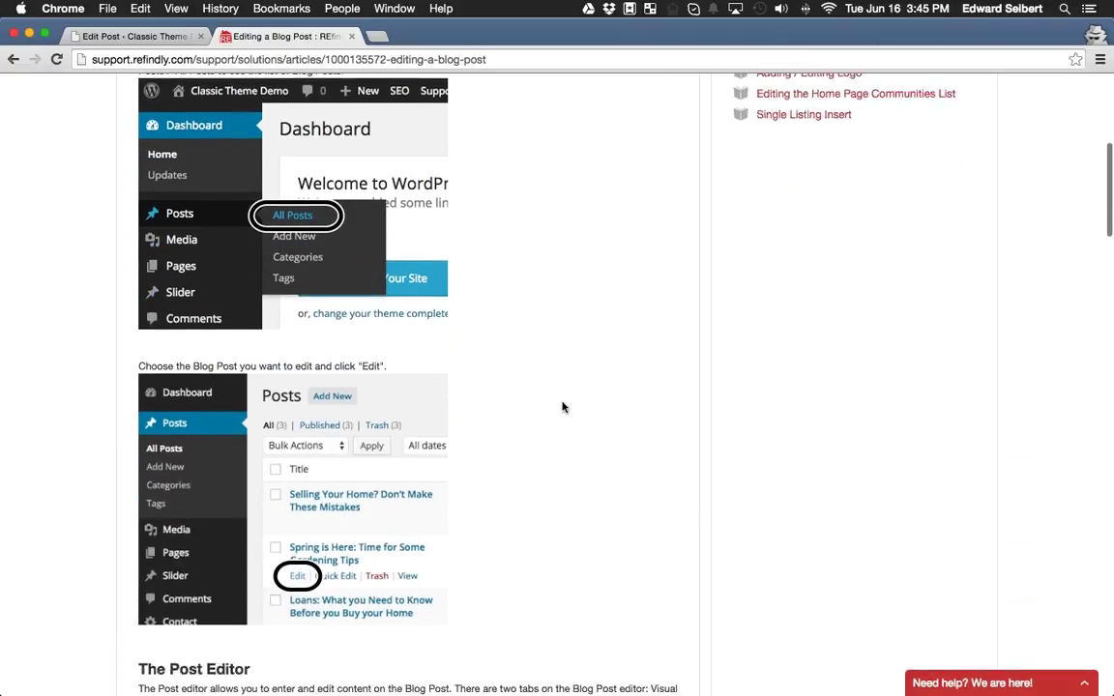
scroll(563, 407, "down", 2)
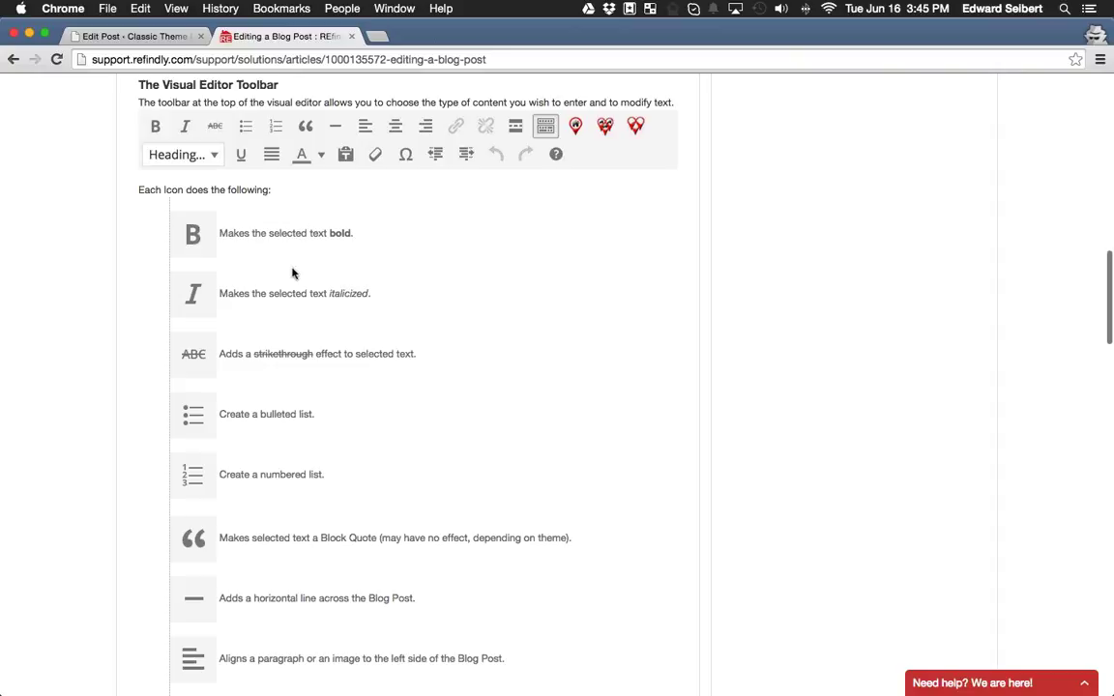
scroll(426, 291, "down", 12)
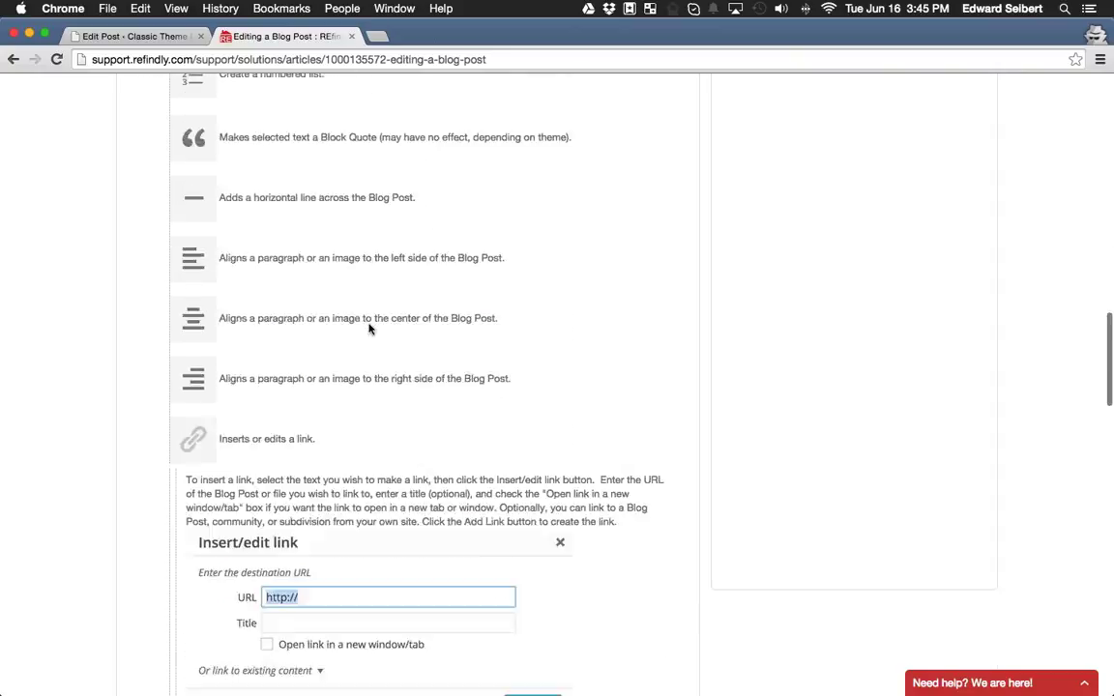
scroll(368, 329, "down", 10)
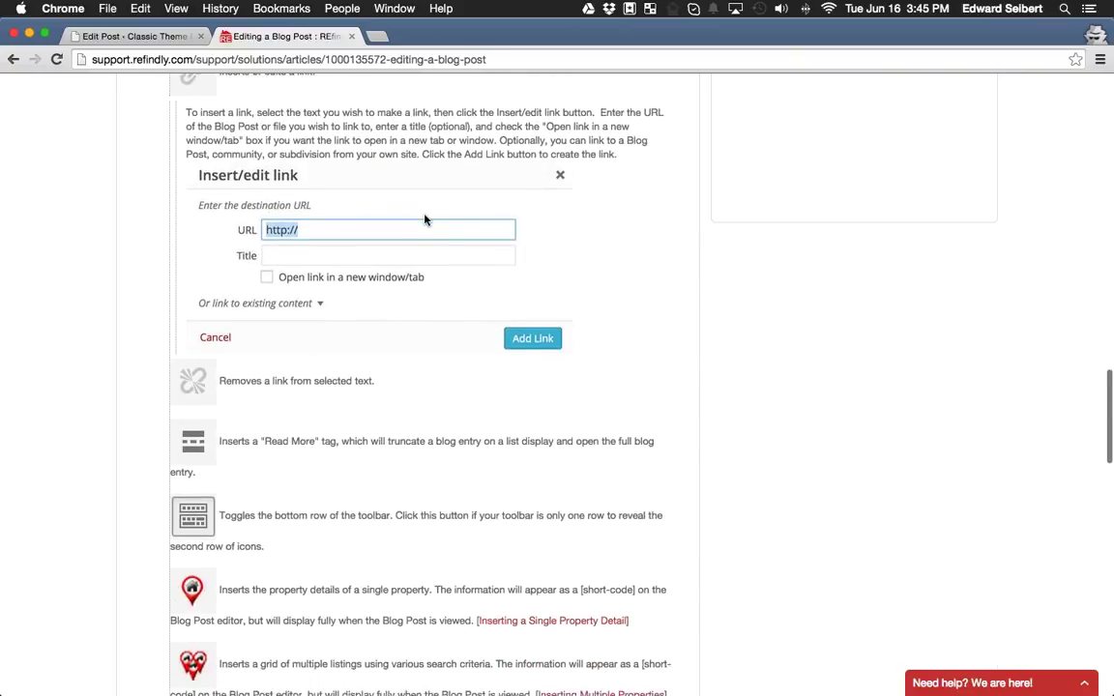
scroll(424, 214, "up", 6)
scroll(385, 244, "down", 10)
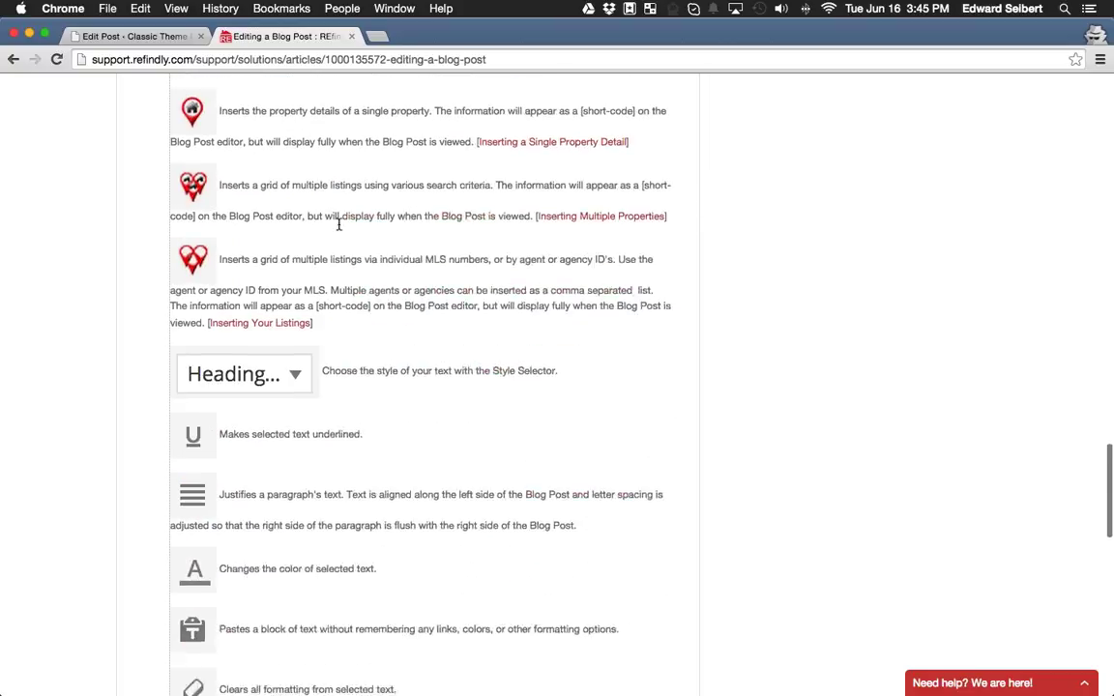
scroll(427, 179, "down", 7)
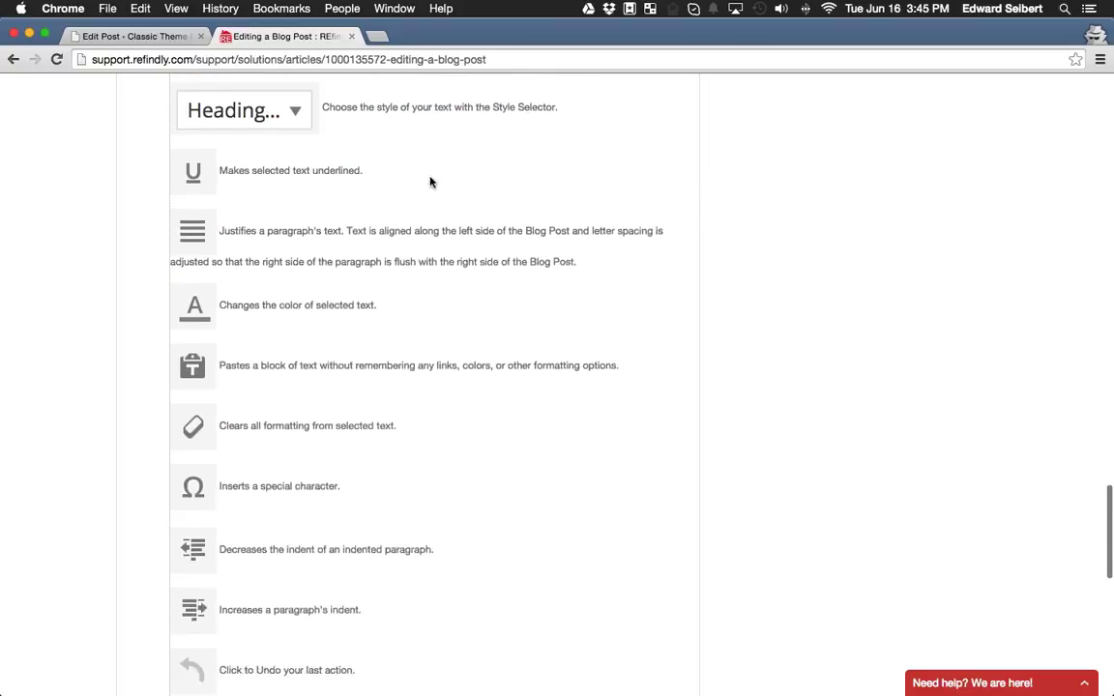
scroll(389, 165, "down", 11)
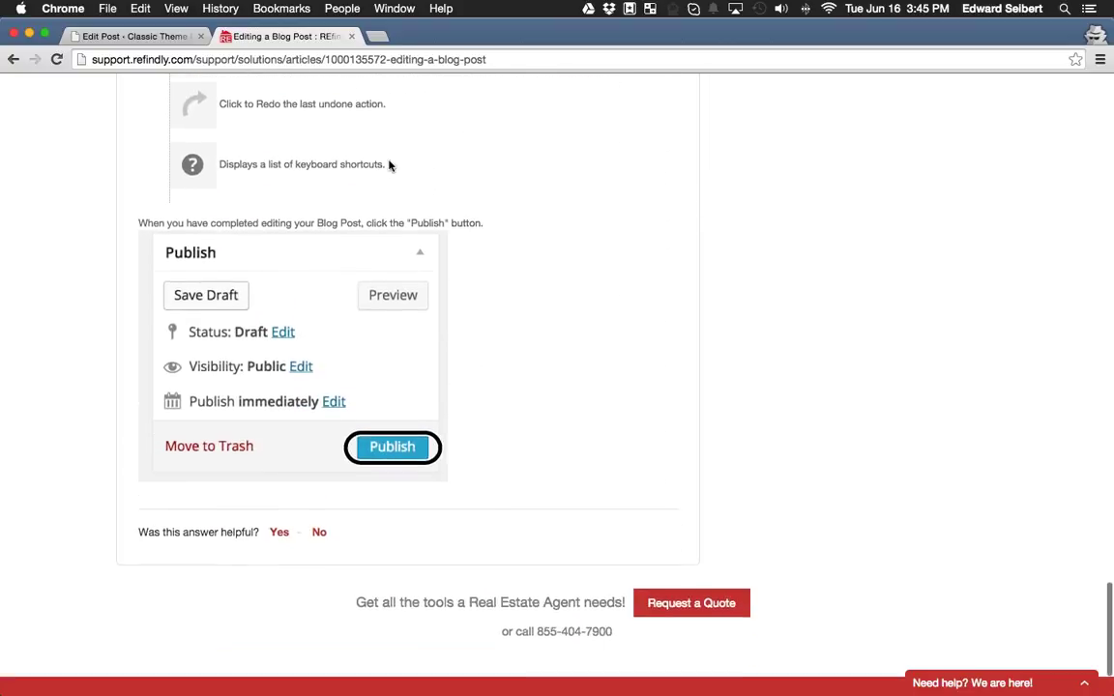
scroll(535, 304, "up", 20)
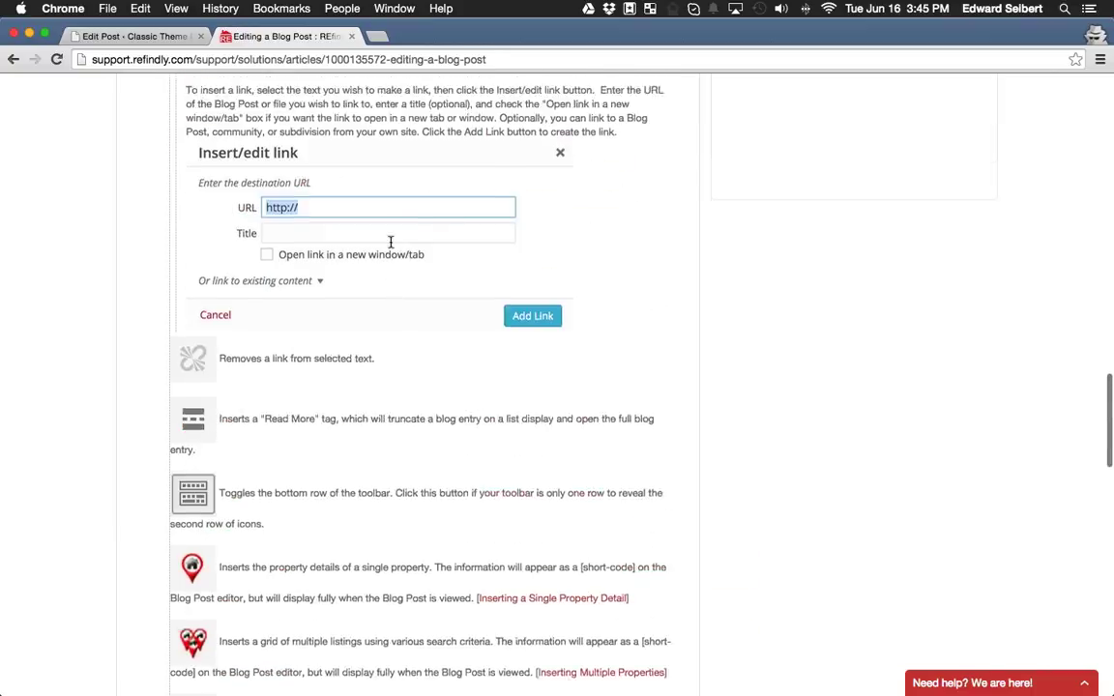
scroll(357, 281, "up", 20)
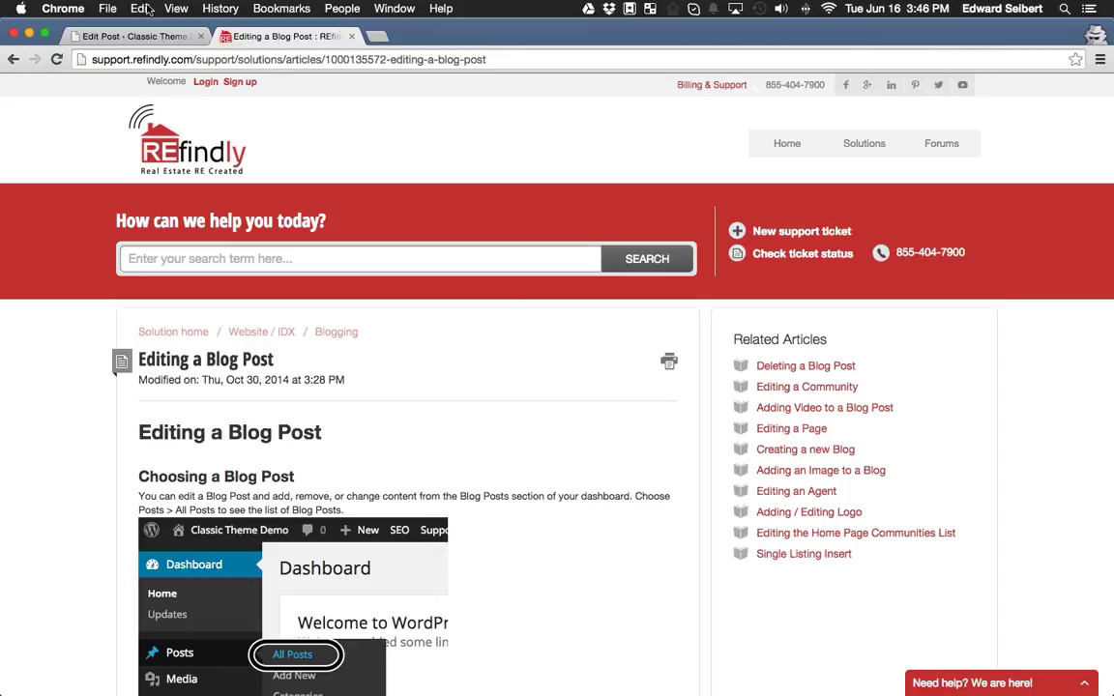
Back in the post editor, open the live chat and enter your name and e-mail.
left_click(104, 37)
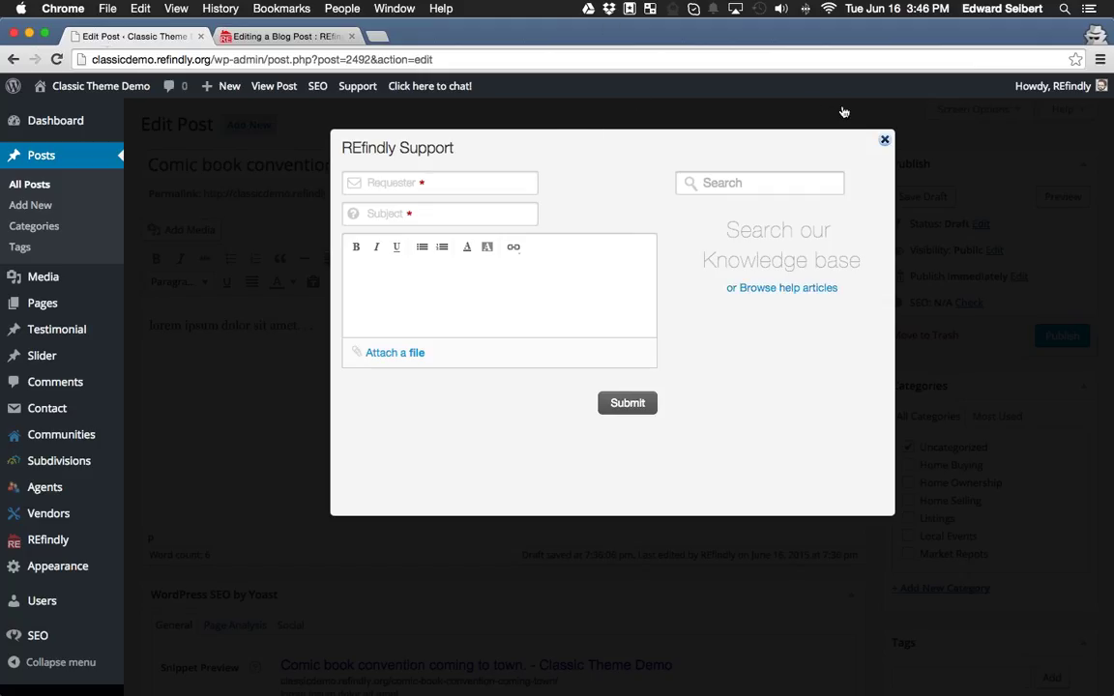
left_click(797, 126)
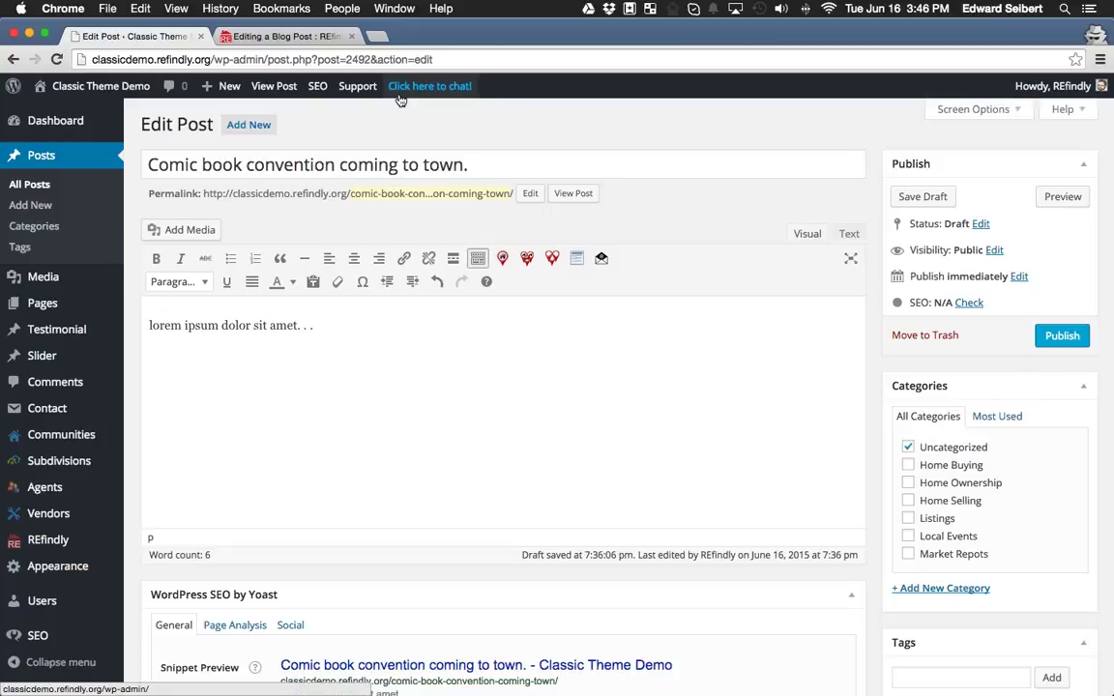
left_click(416, 88)
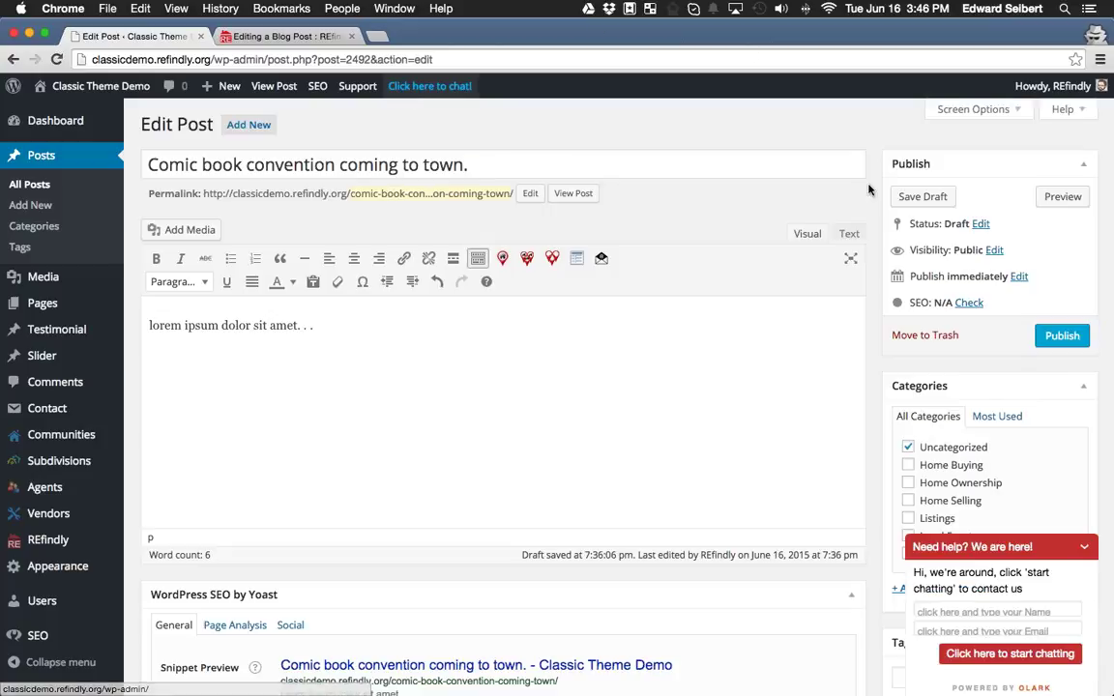
left_click(986, 613)
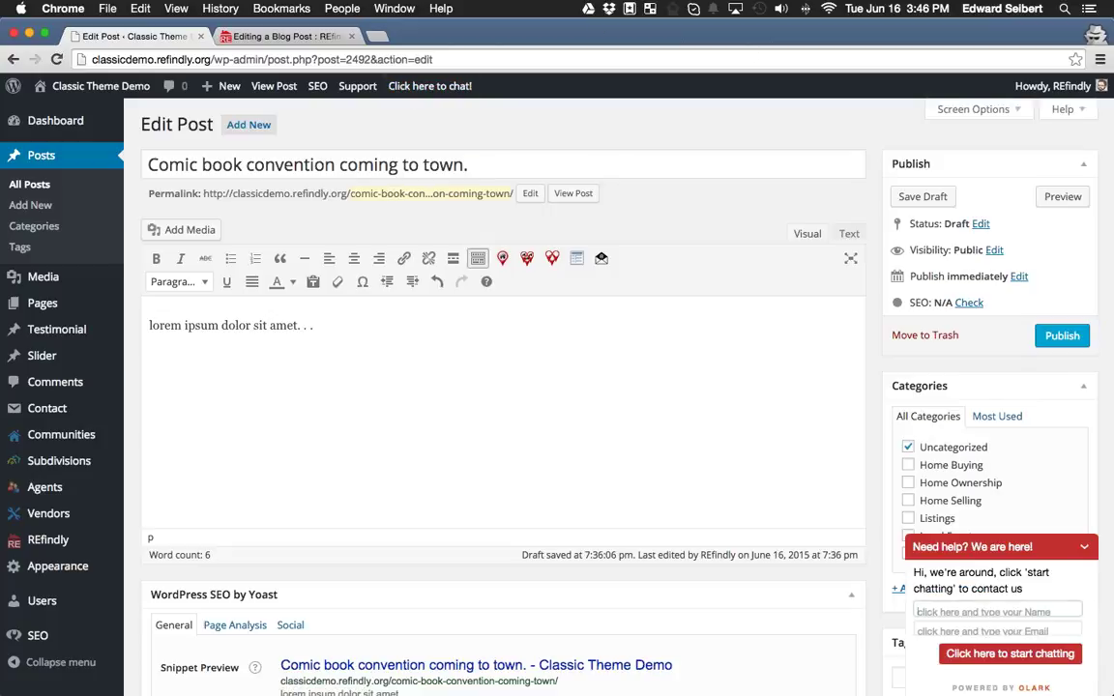
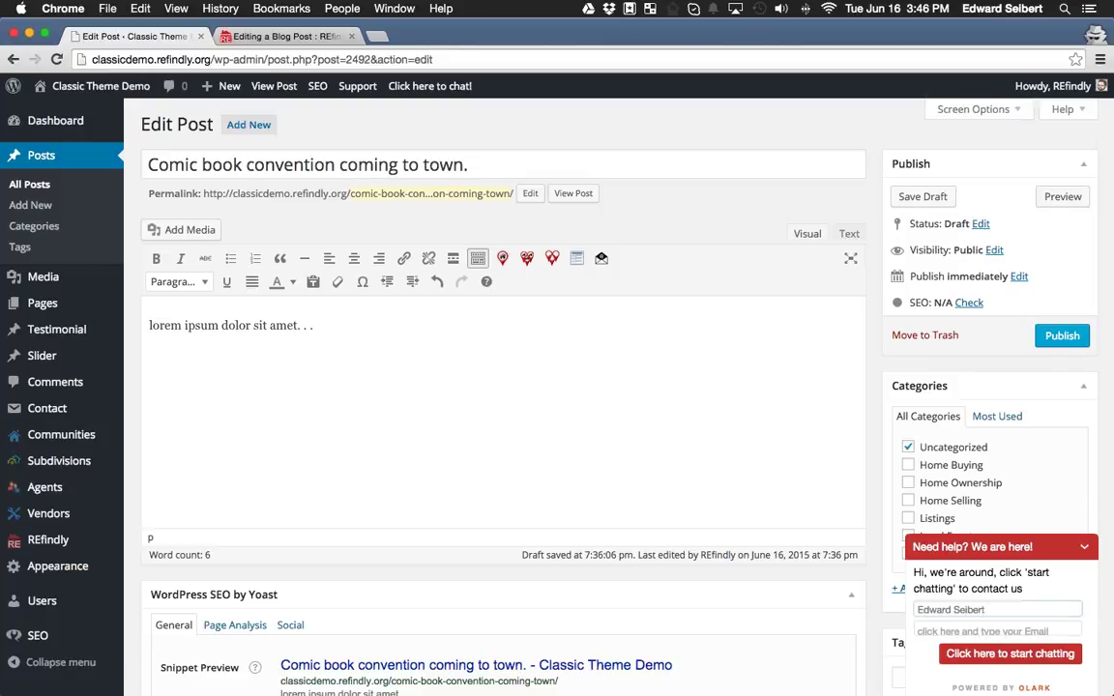
key("Tab")
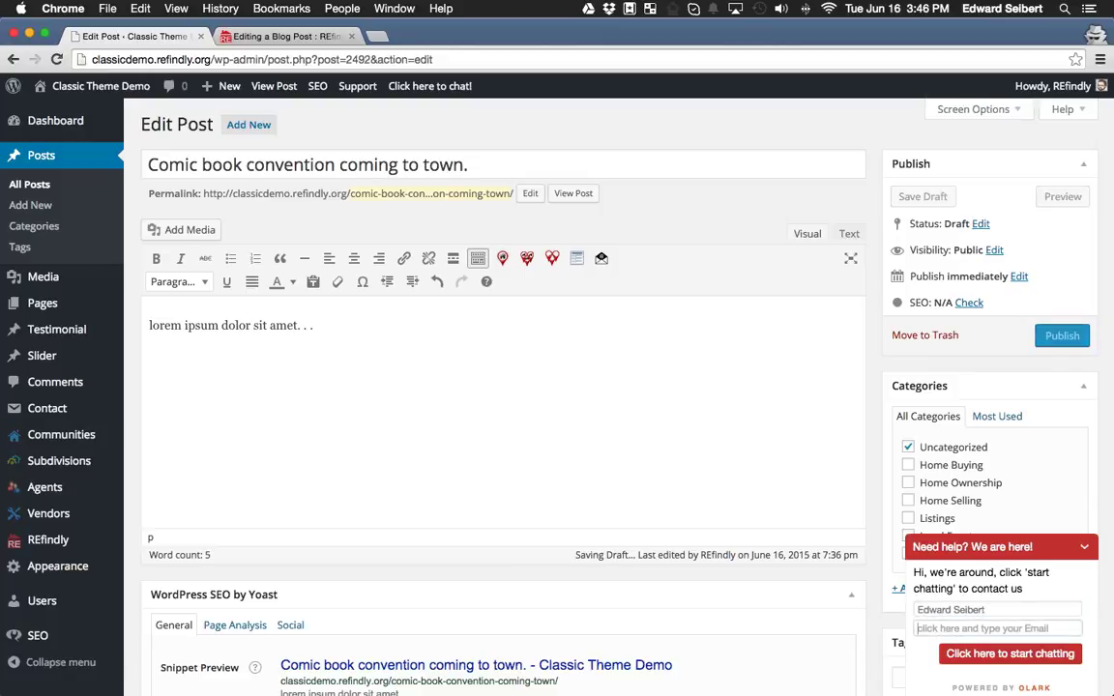
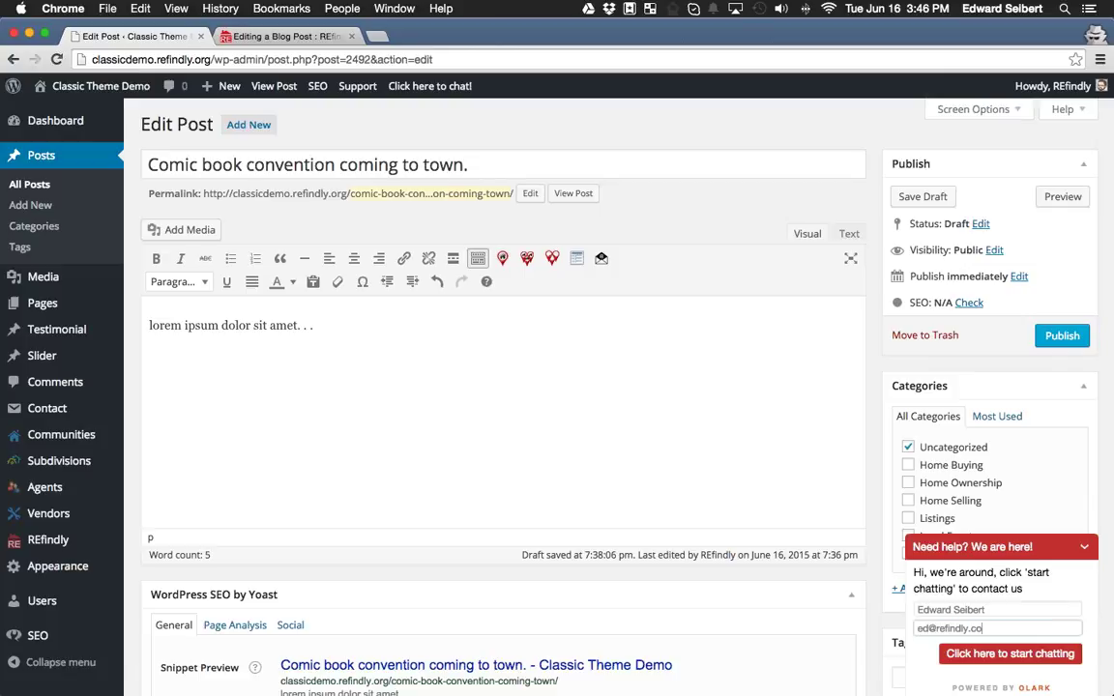
Start the chat and send the message 'Hey pal, my website doesn't work!'.
left_click(1002, 657)
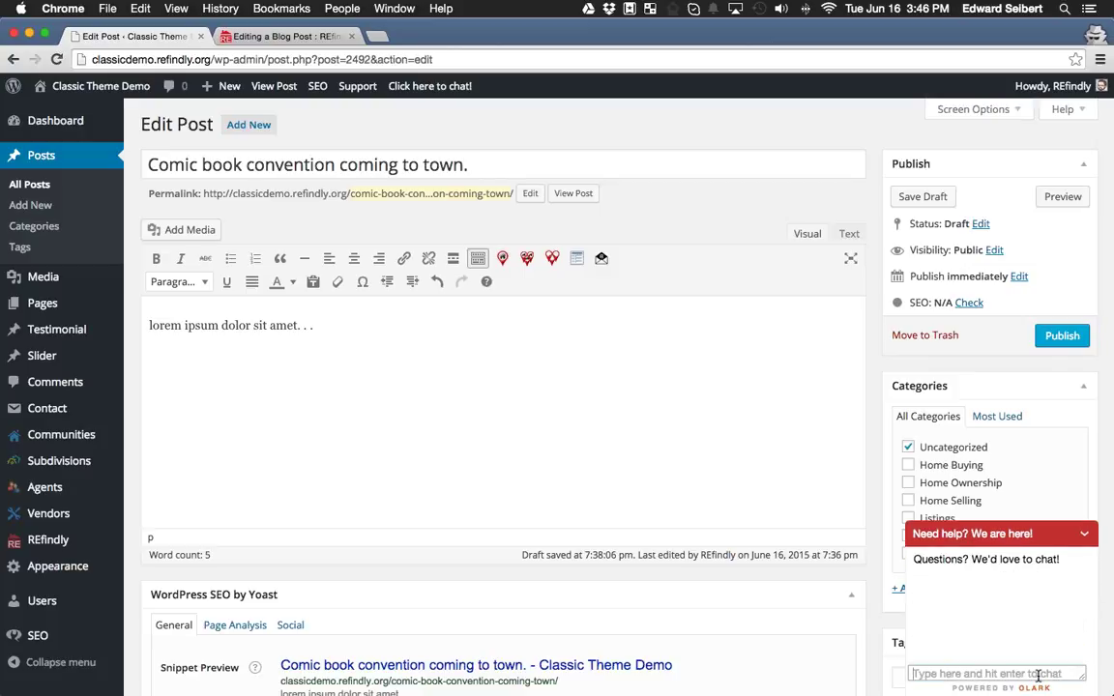
type("Hey pal, my website doesn't w")
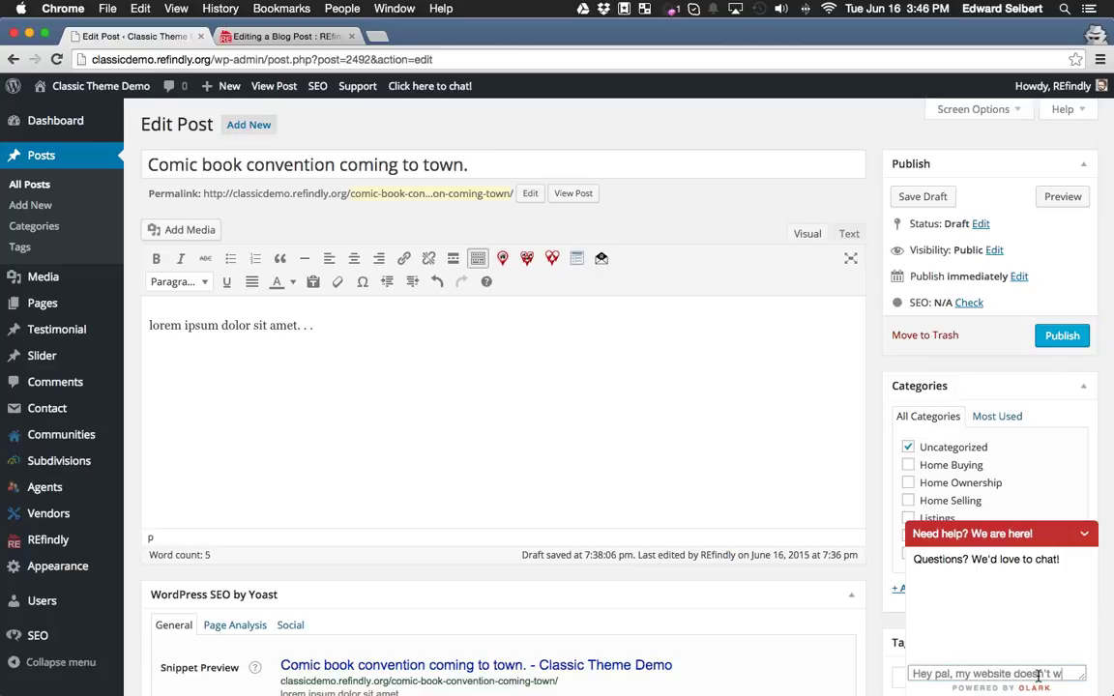
type("ork!")
key("Return")
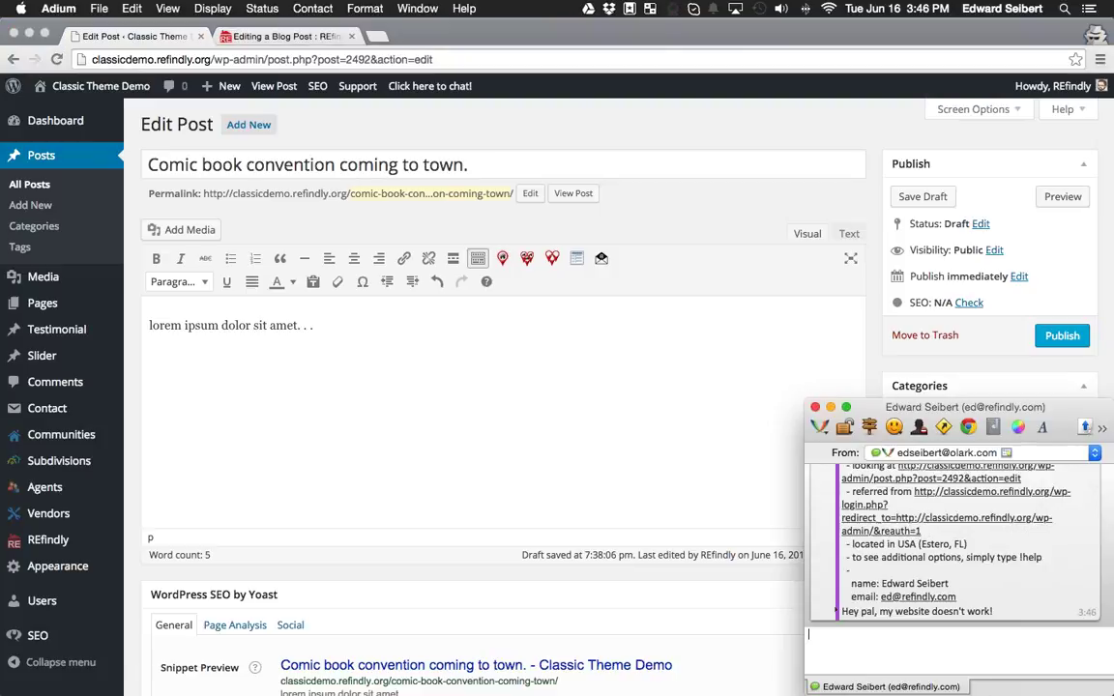
Centre the Adium chat window, reply with ':D', and hide Adium.
left_click_drag(968, 432, 598, 301)
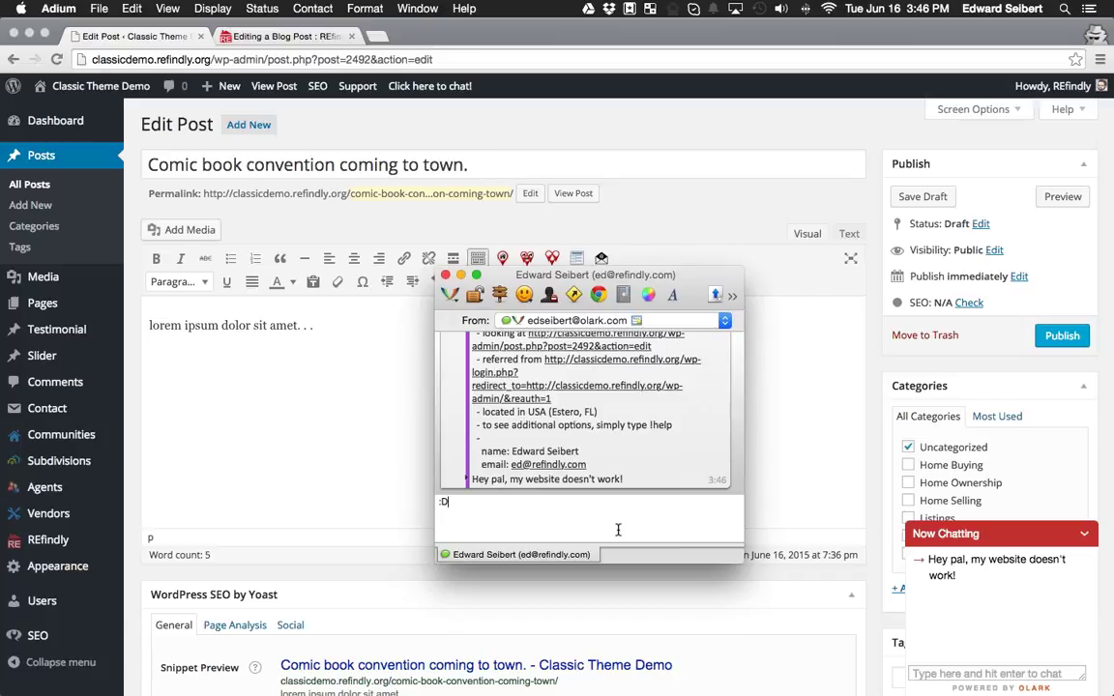
key("Return")
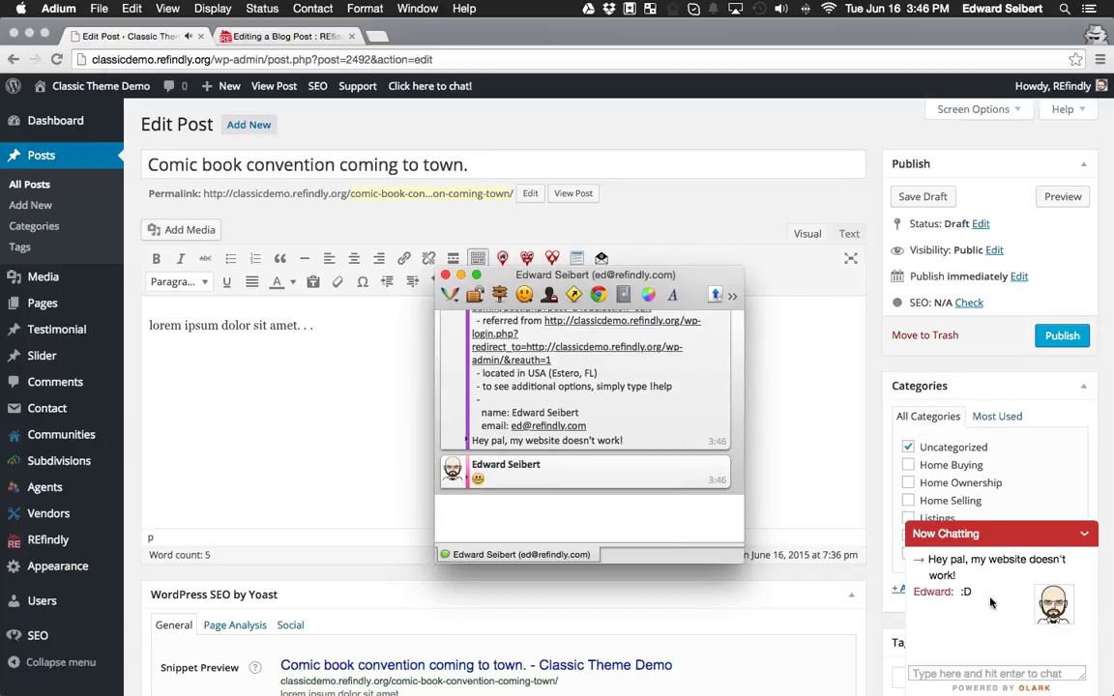
key("super+h")
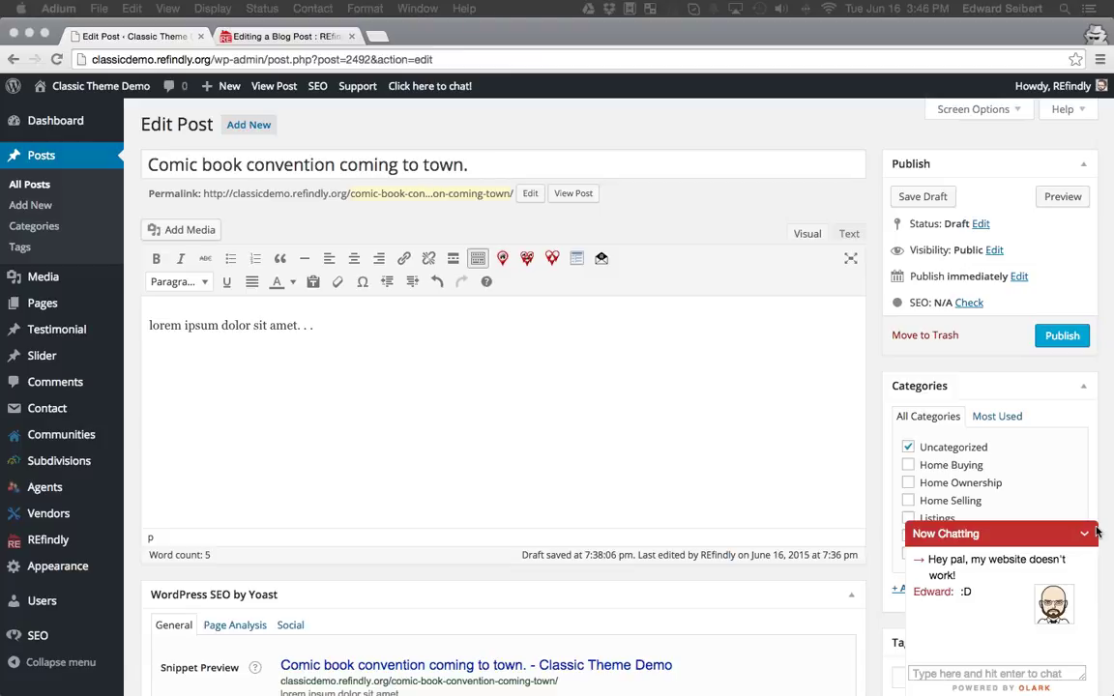
Close the help article tab and reopen the REfindly Support dialog.
left_click(306, 37)
key("super+w")
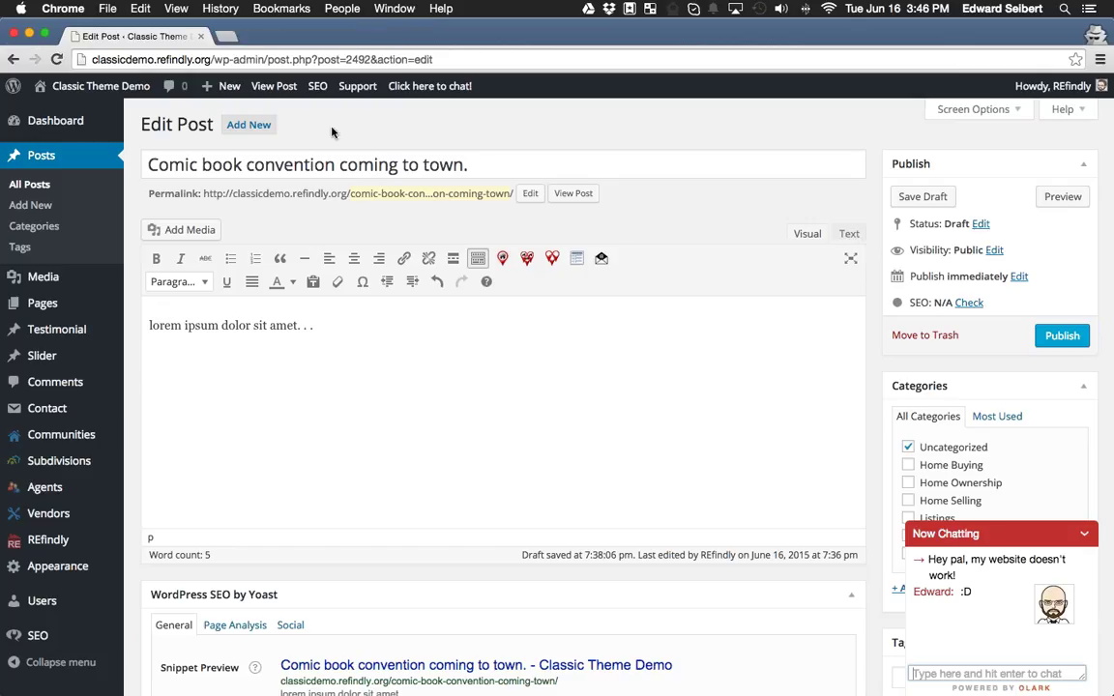
left_click(359, 87)
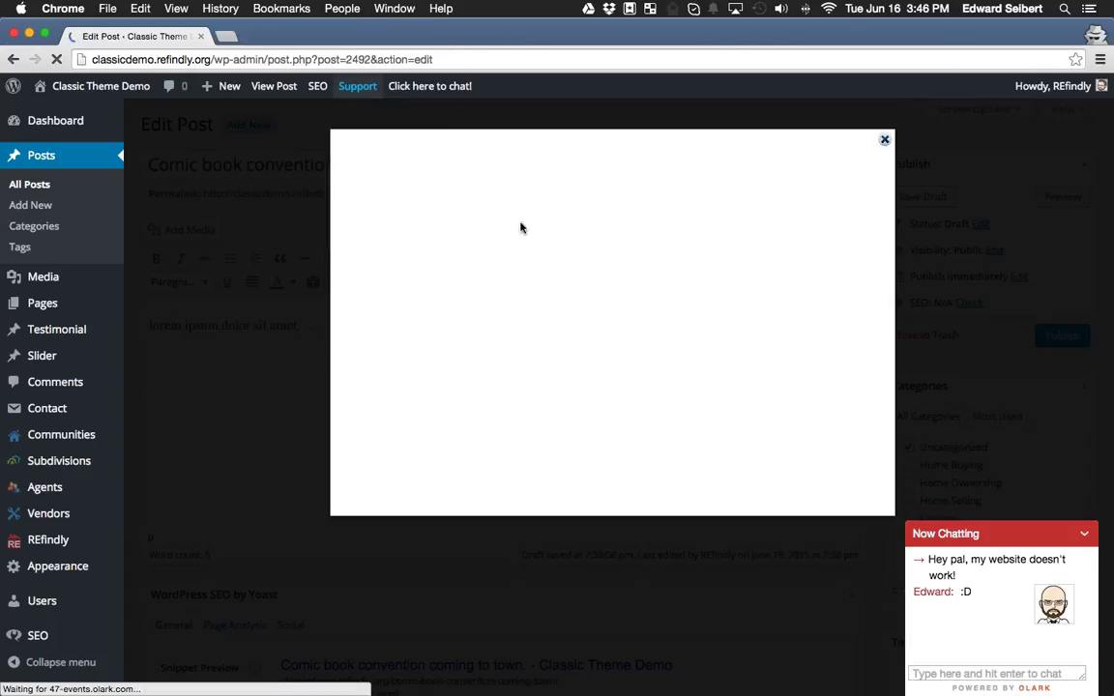
Go through the Subject and message fields, then open the help articles in a new tab.
left_click_drag(386, 185, 449, 189)
left_click(378, 214)
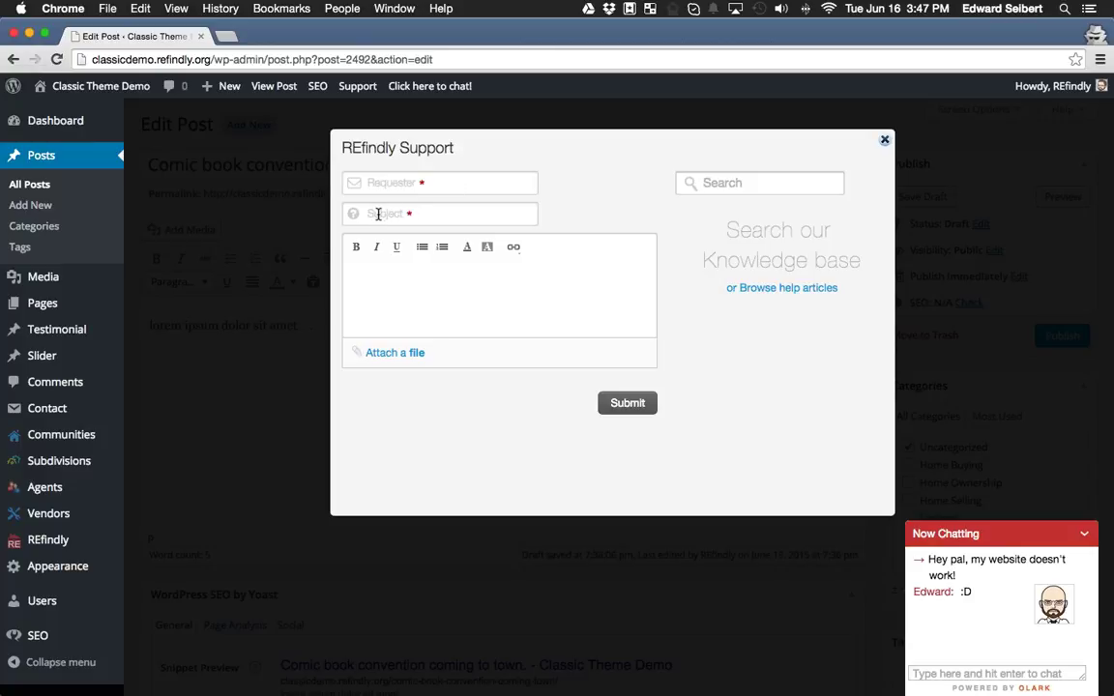
left_click_drag(378, 214, 457, 214)
left_click(434, 275)
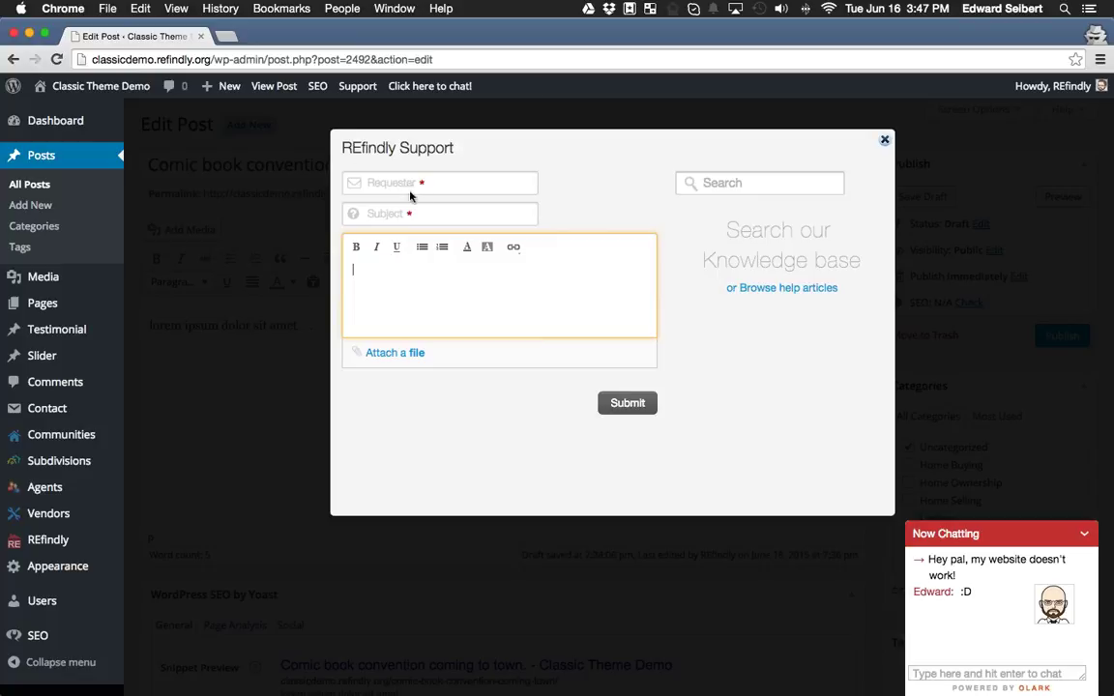
left_click(779, 290)
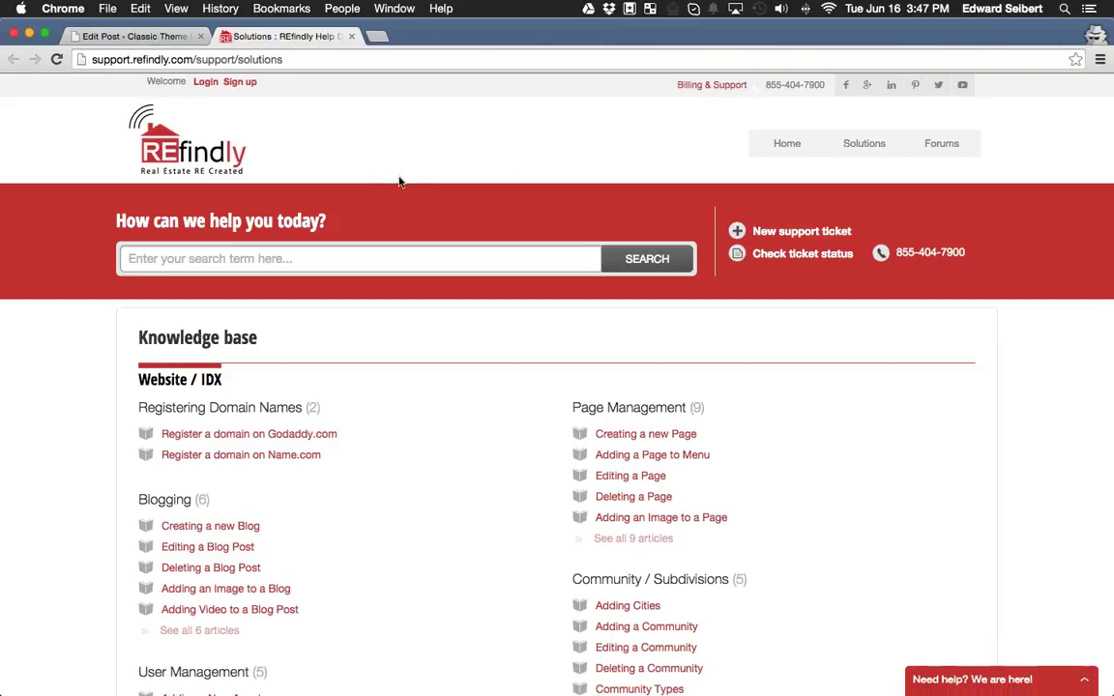
Open the New support ticket form, check its Subject and Description fields, then close that tab.
left_click(740, 234)
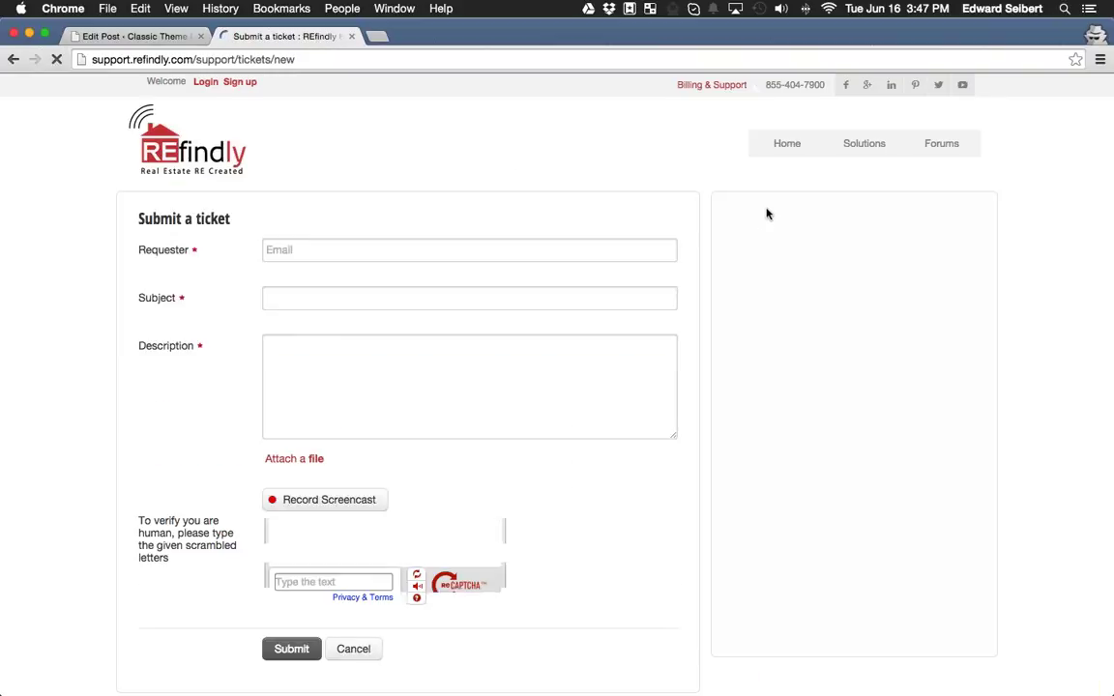
left_click(351, 305)
left_click(440, 413)
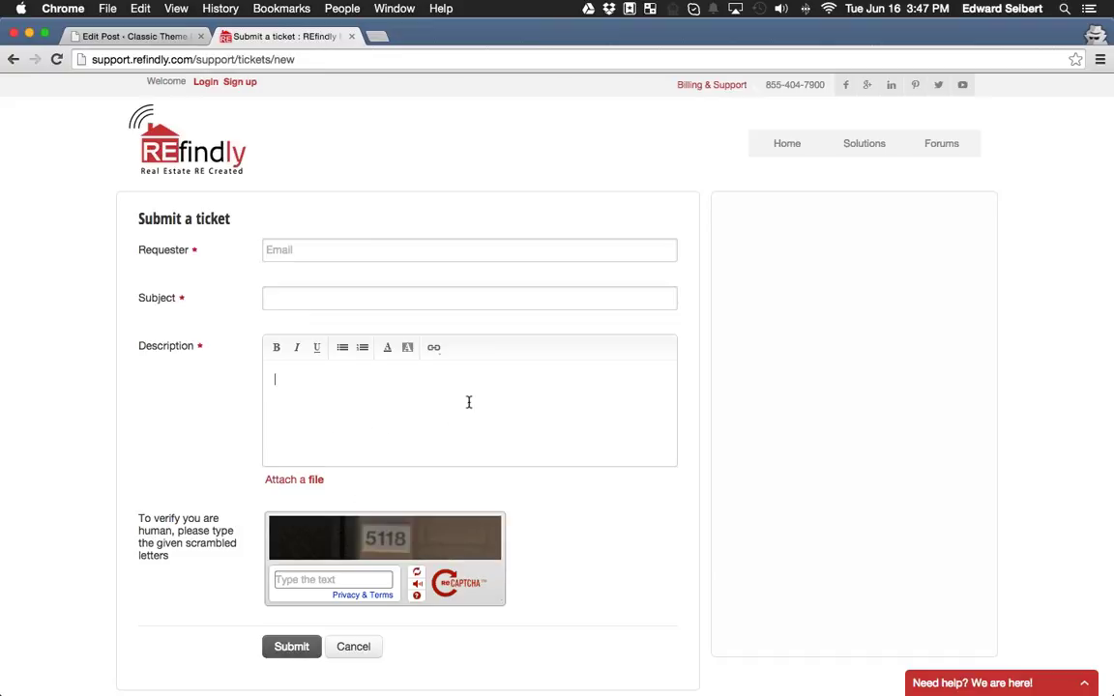
left_click(353, 36)
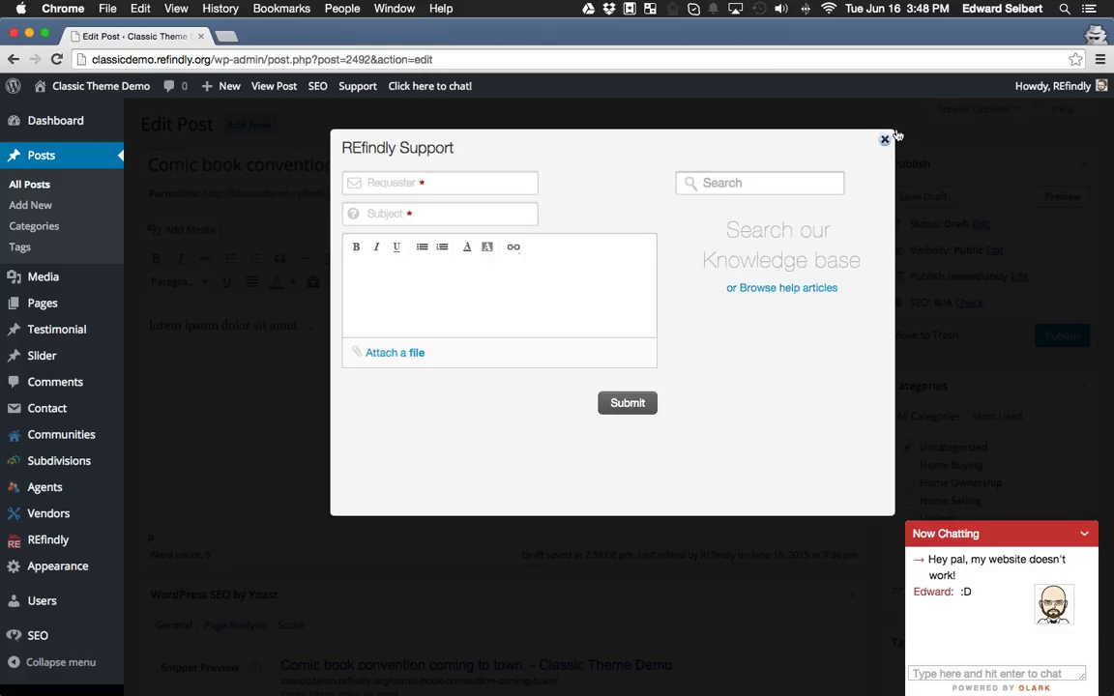
Collapse the live chat and close the REfindly Support dialog, staying on the post editor.
left_click(1085, 535)
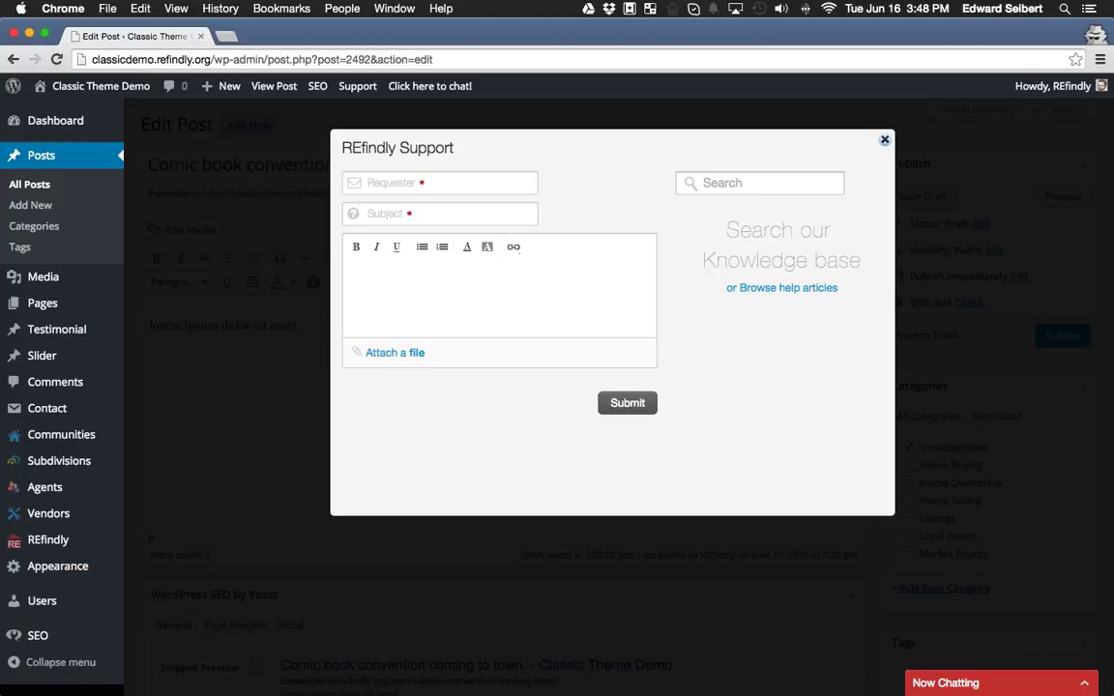
left_click(884, 139)
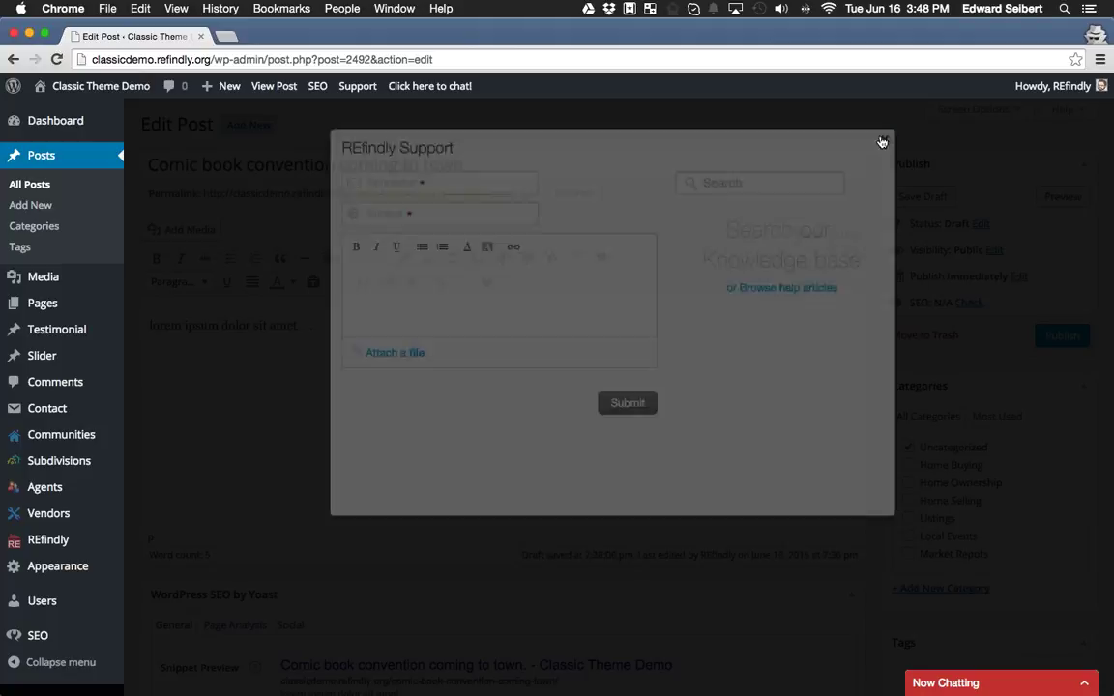
left_click(114, 122)
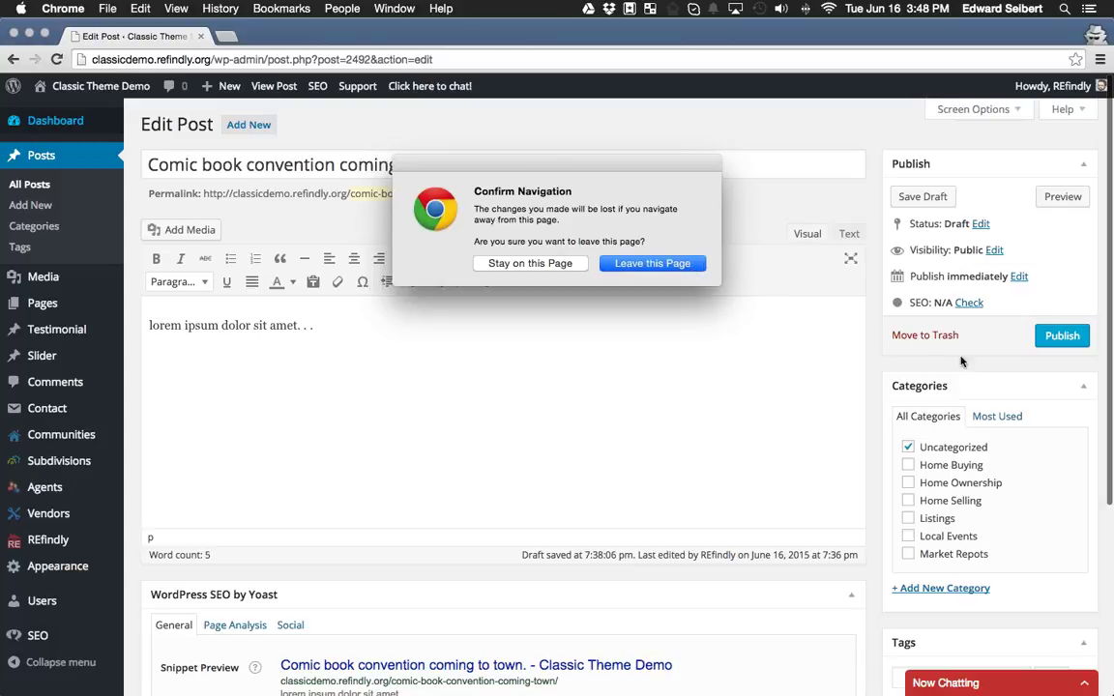
left_click(503, 263)
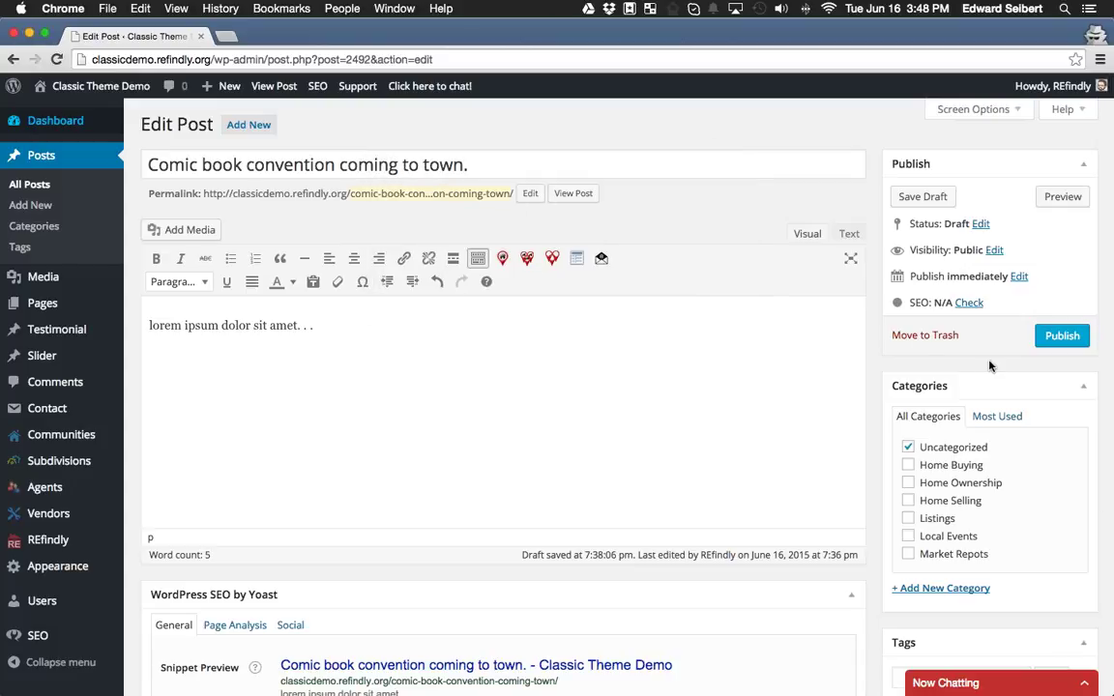
Trash the 'Comic book convention coming to town.' draft, confirming Leave this Page.
left_click(931, 335)
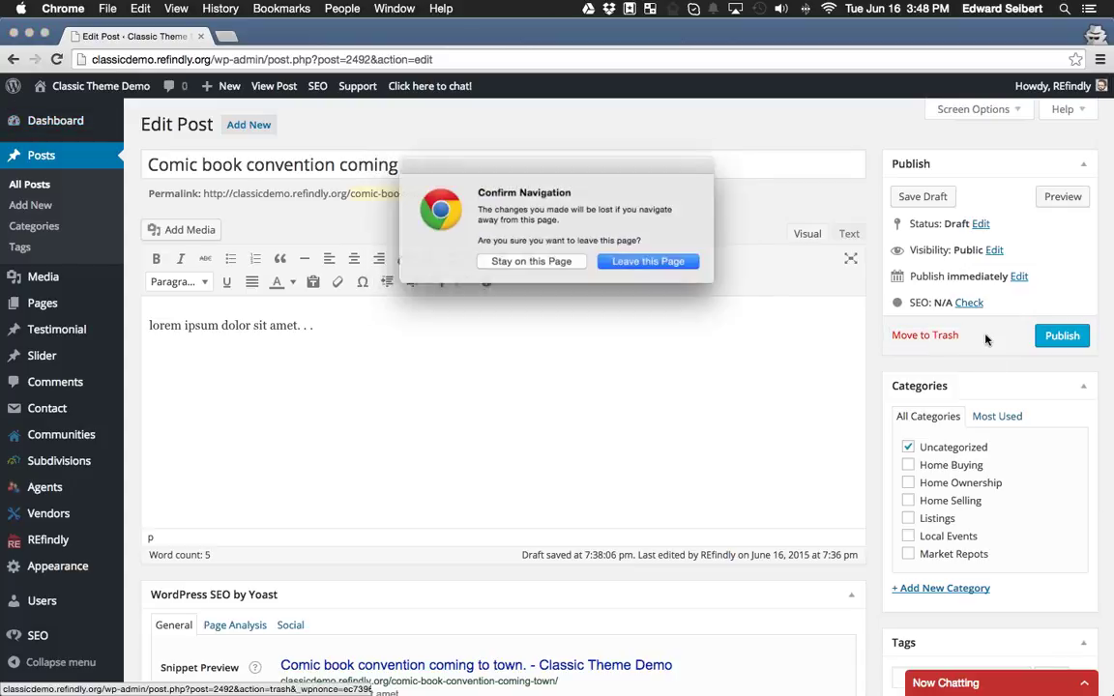
left_click(651, 264)
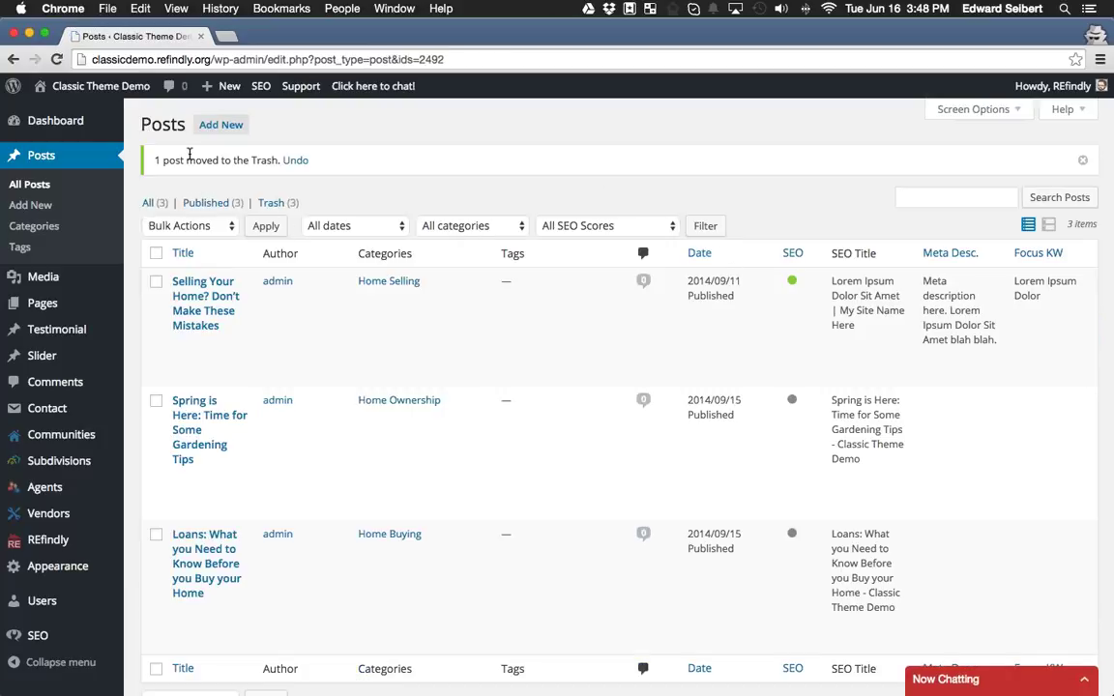
scroll(223, 280, "down", 2)
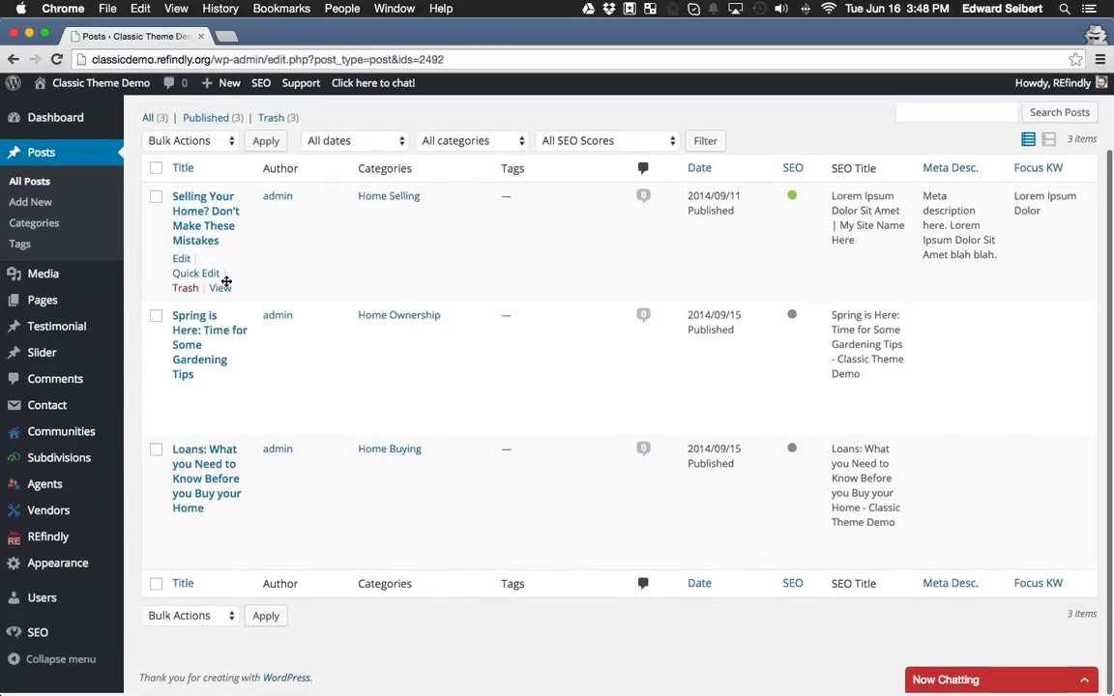
scroll(259, 390, "up", 2)
Go to Media and open the Slider list showing the 'Slider Name' slider.
mouse_move(44, 306)
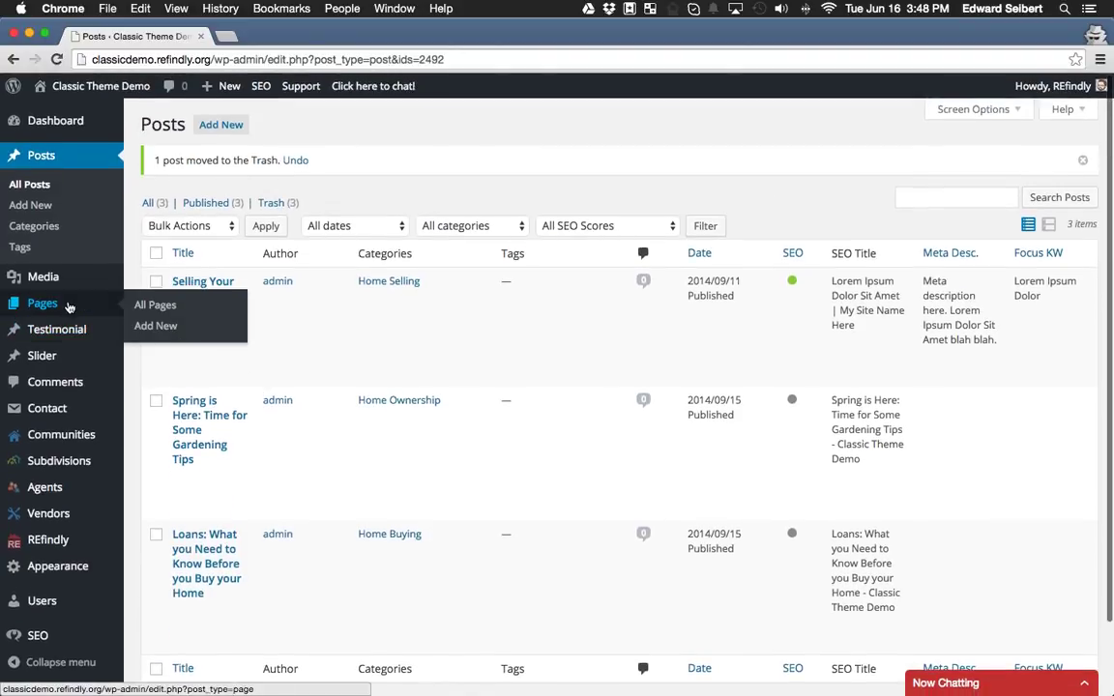
left_click(39, 277)
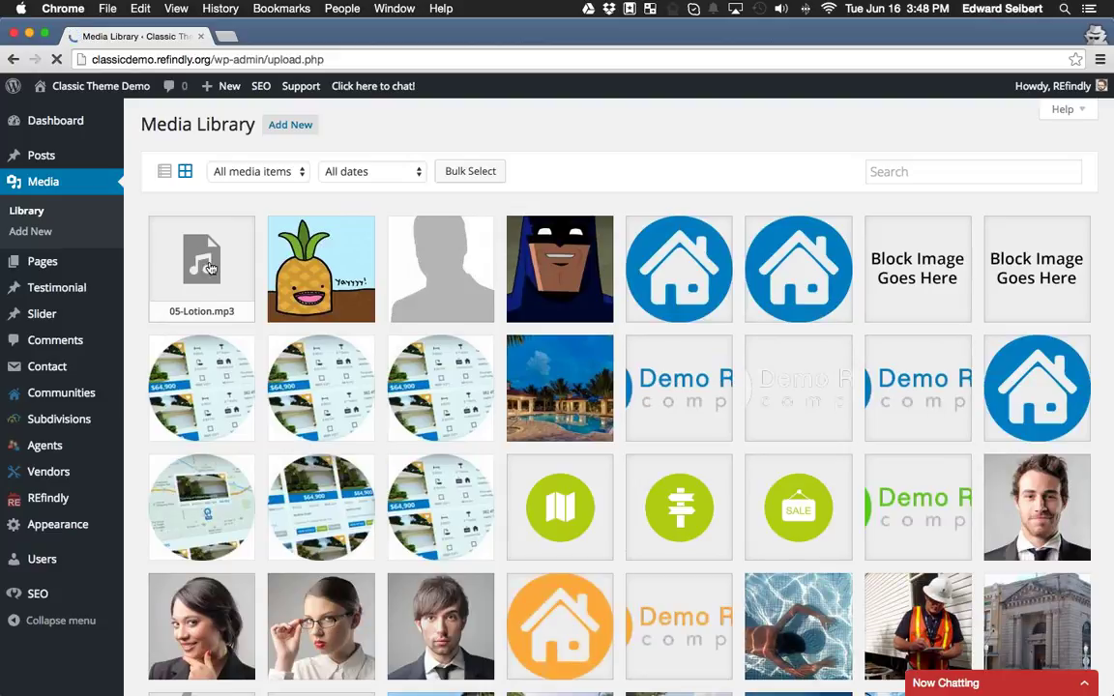
scroll(206, 274, "down", 3)
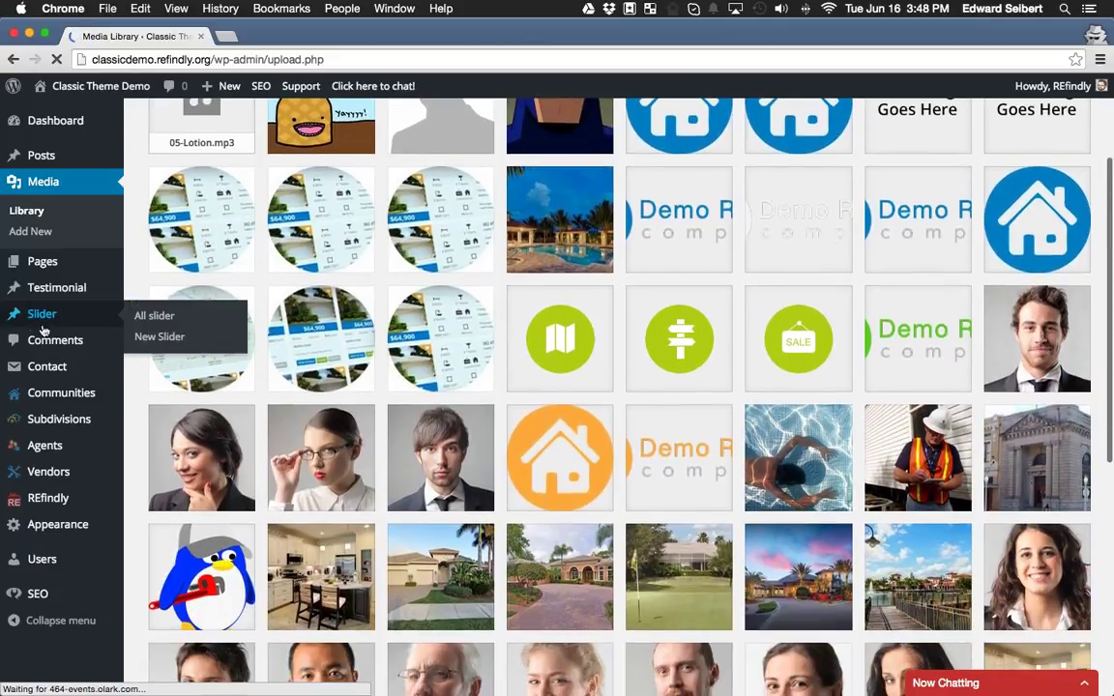
left_click(44, 317)
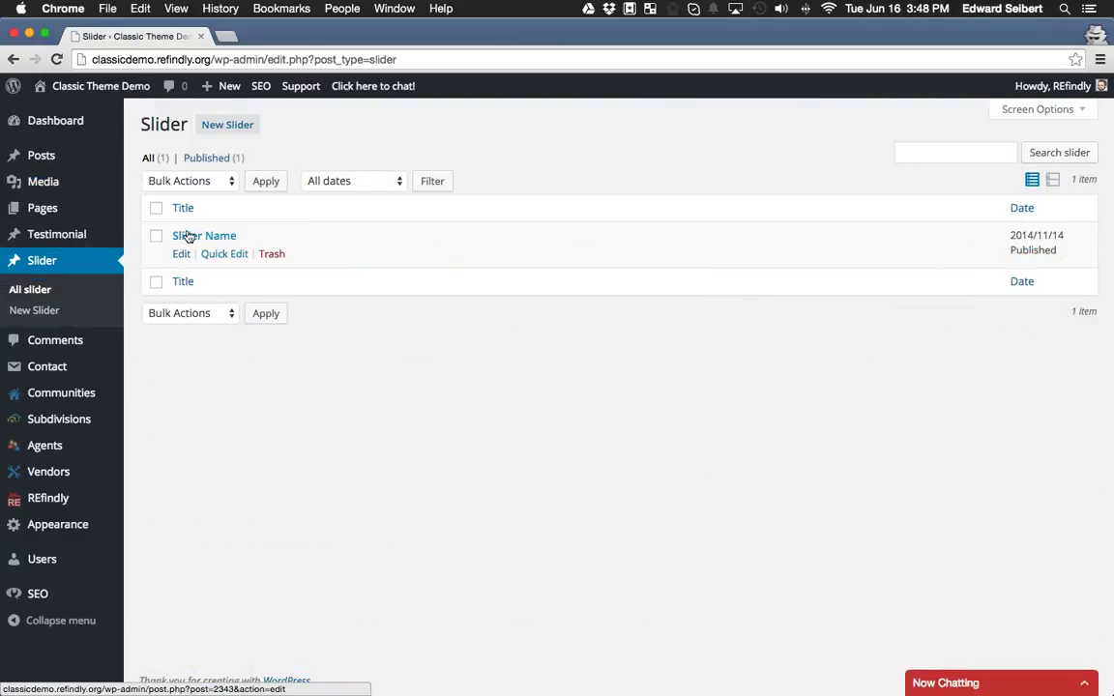
Open 'Slider Name' for editing, then view the live site via Visit Site in a new tab.
left_click(211, 236)
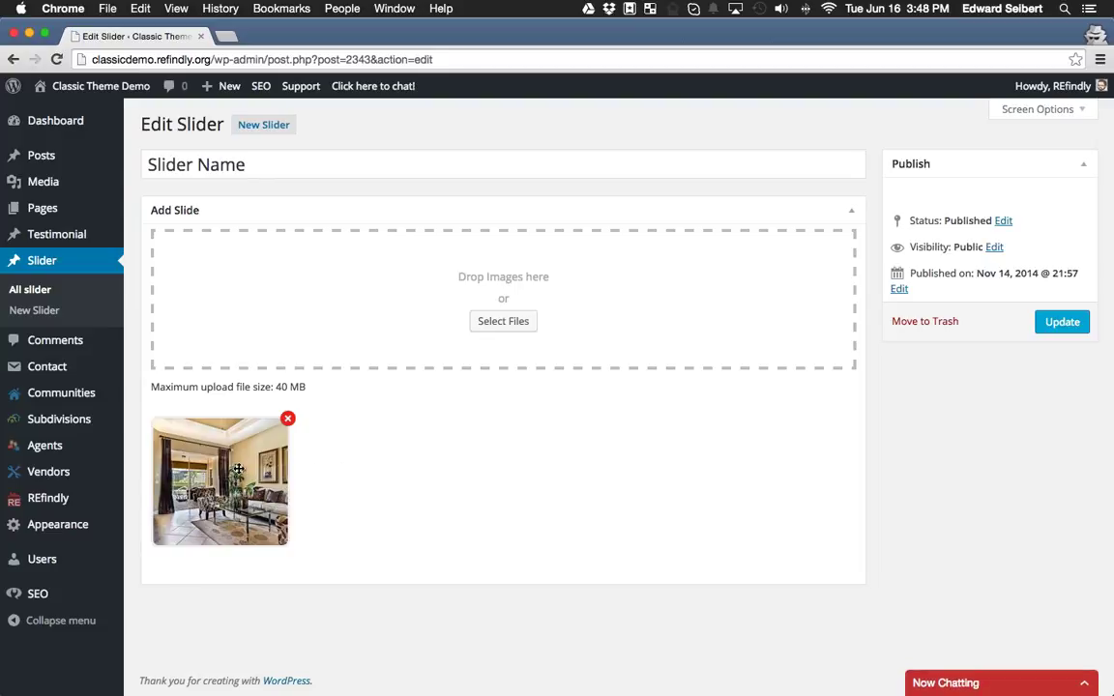
left_click(111, 111, "super")
left_click(292, 39)
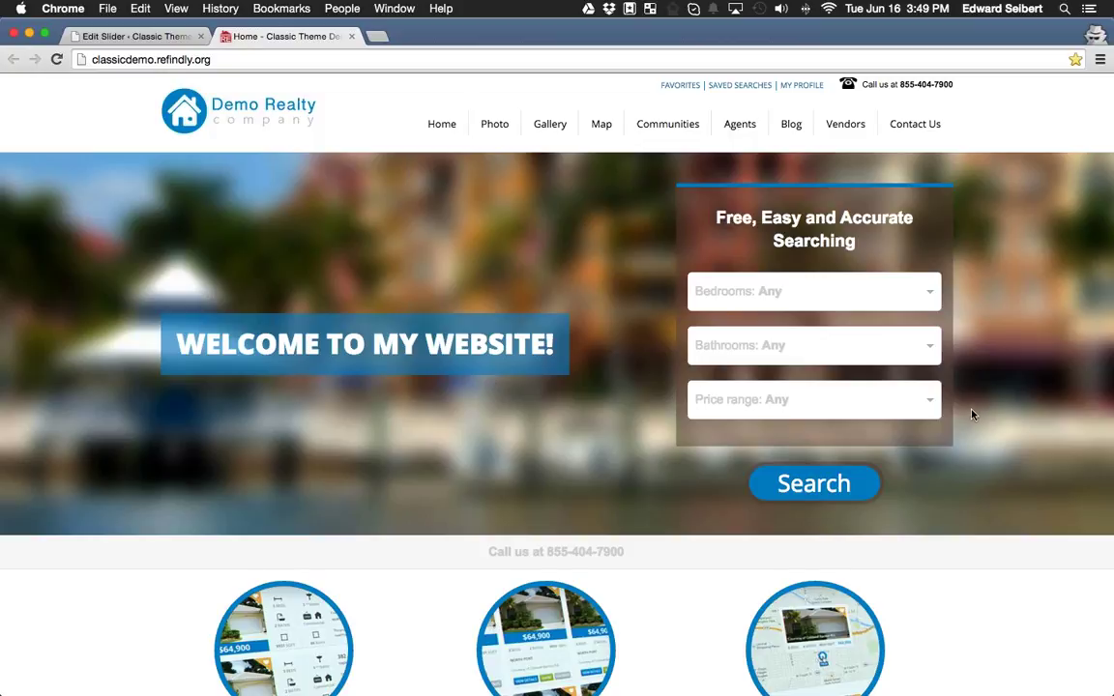
Select the 'Free, Easy and Accurate' heading, scroll the homepage, then close the Home tab.
left_click_drag(688, 203, 749, 211)
left_click(712, 204)
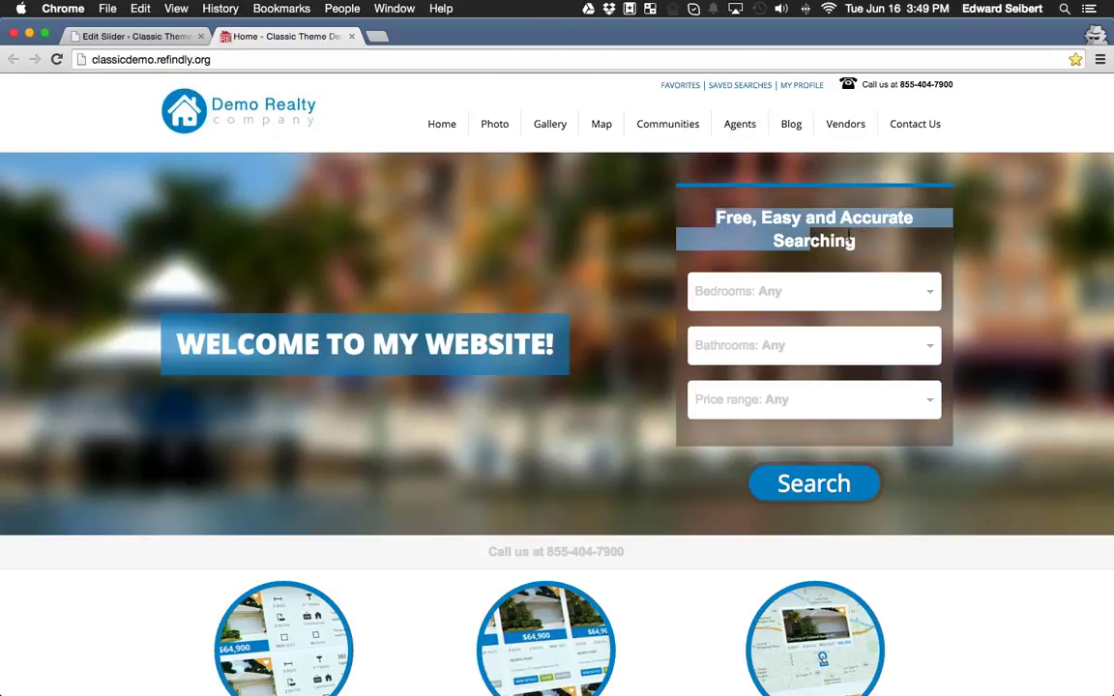
left_click(892, 240)
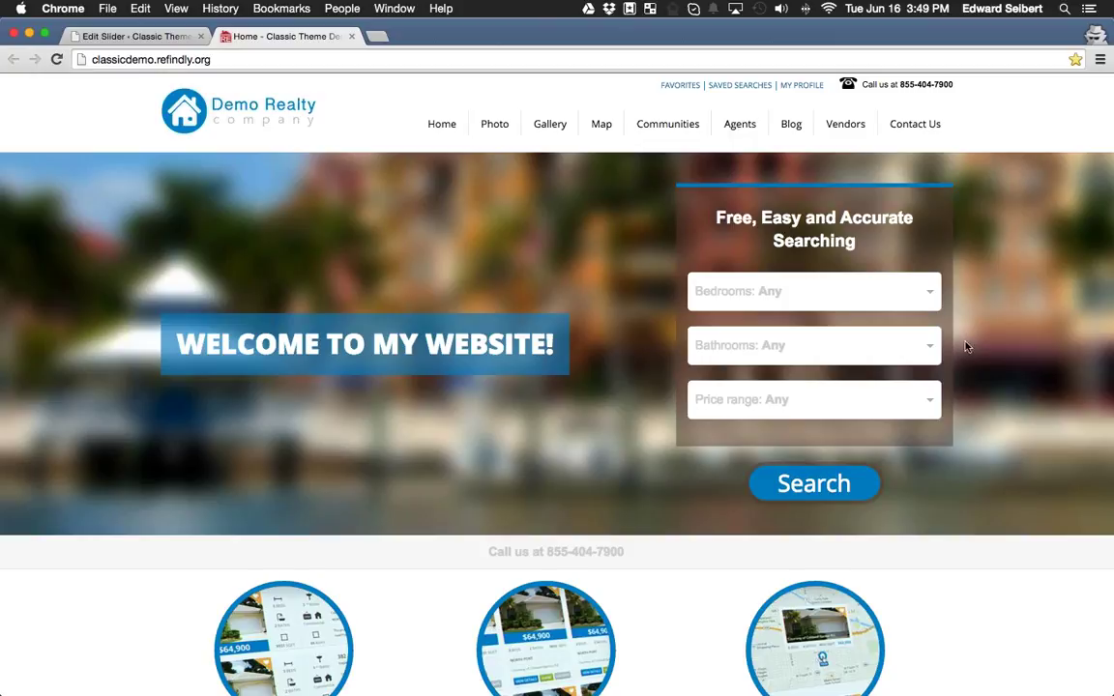
scroll(875, 379, "down", 5)
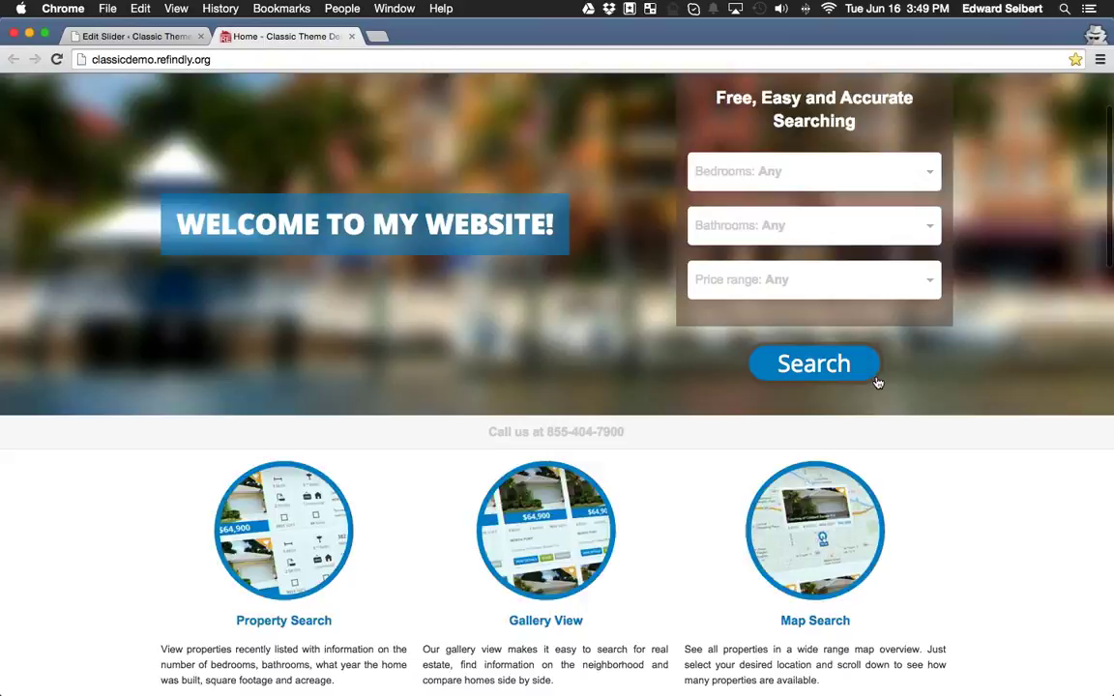
scroll(808, 294, "up", 5)
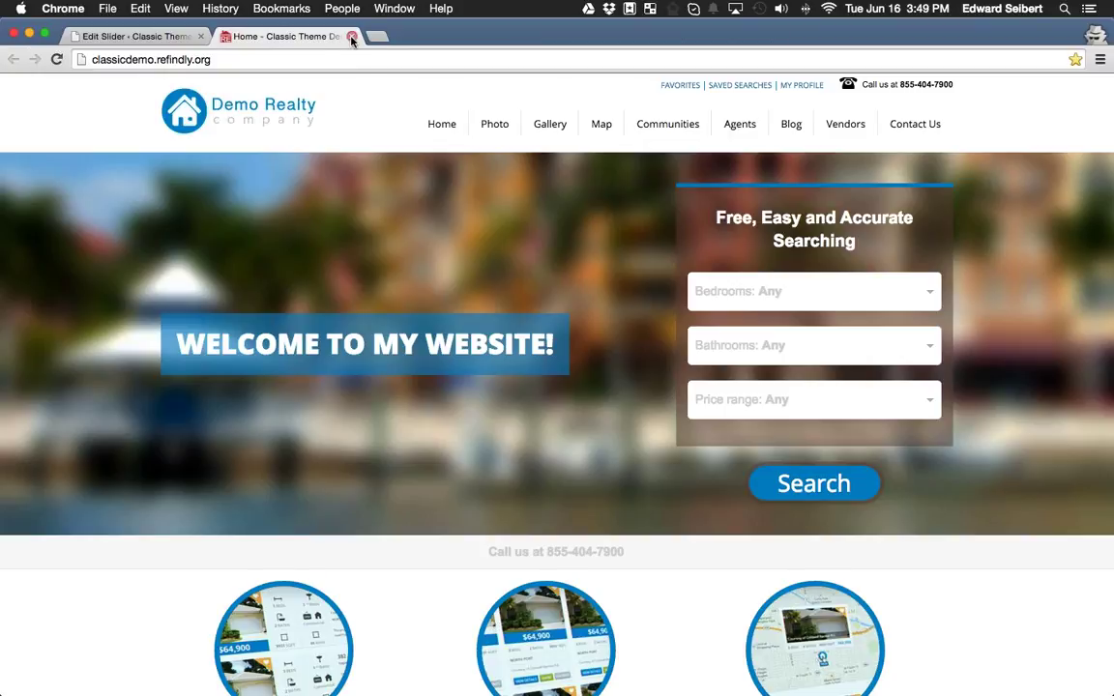
left_click(352, 36)
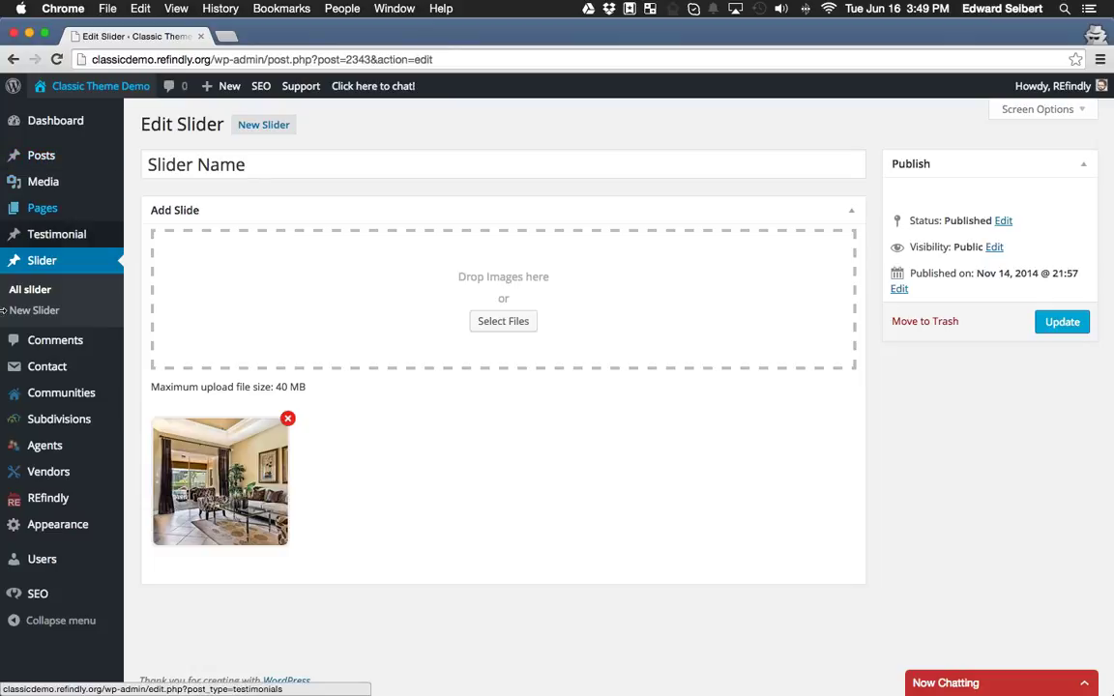
Open REfindly Settings' Filters Settings tab, review the enabled search filter checkboxes, then return to General Settings.
mouse_move(67, 505)
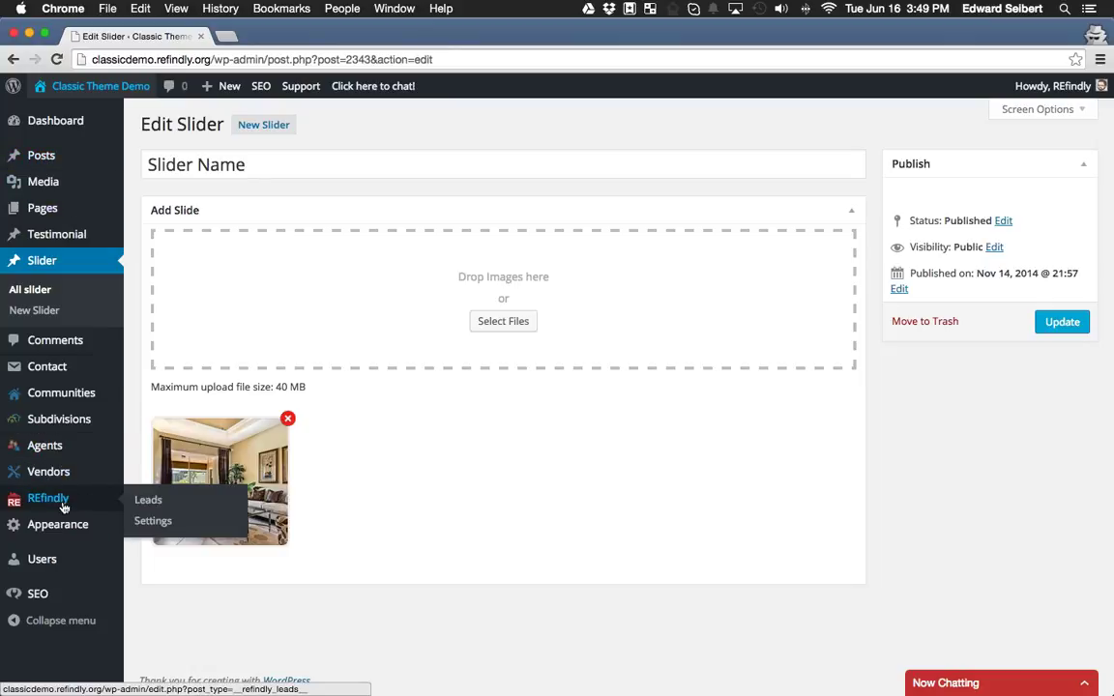
left_click(169, 524)
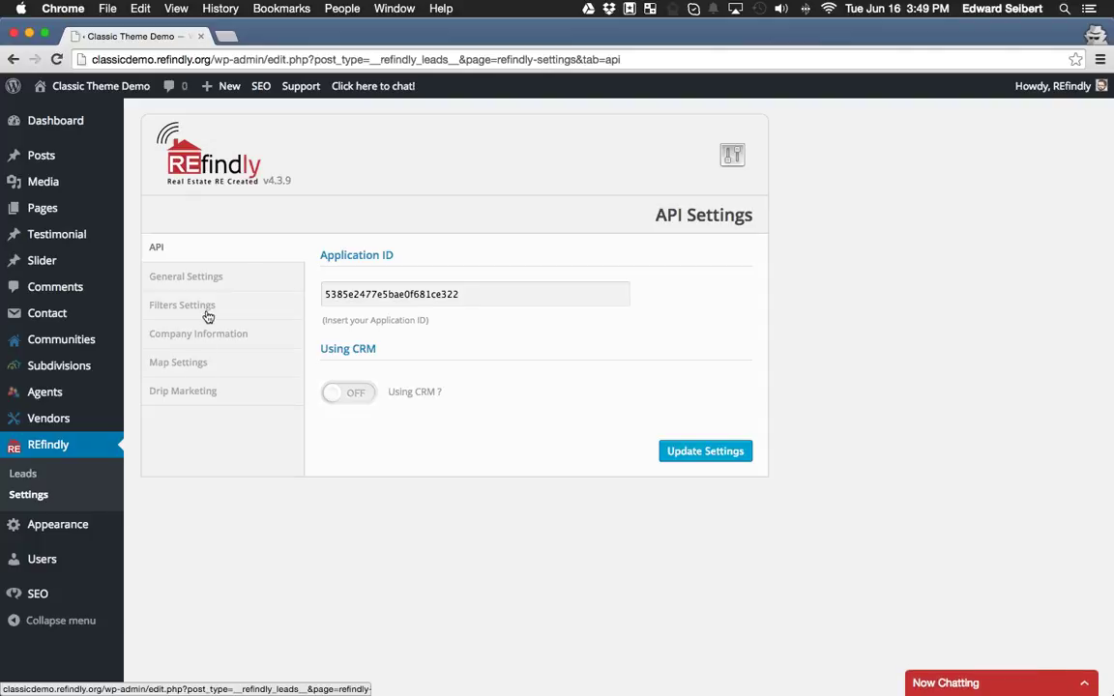
left_click(207, 315)
scroll(403, 351, "down", 10)
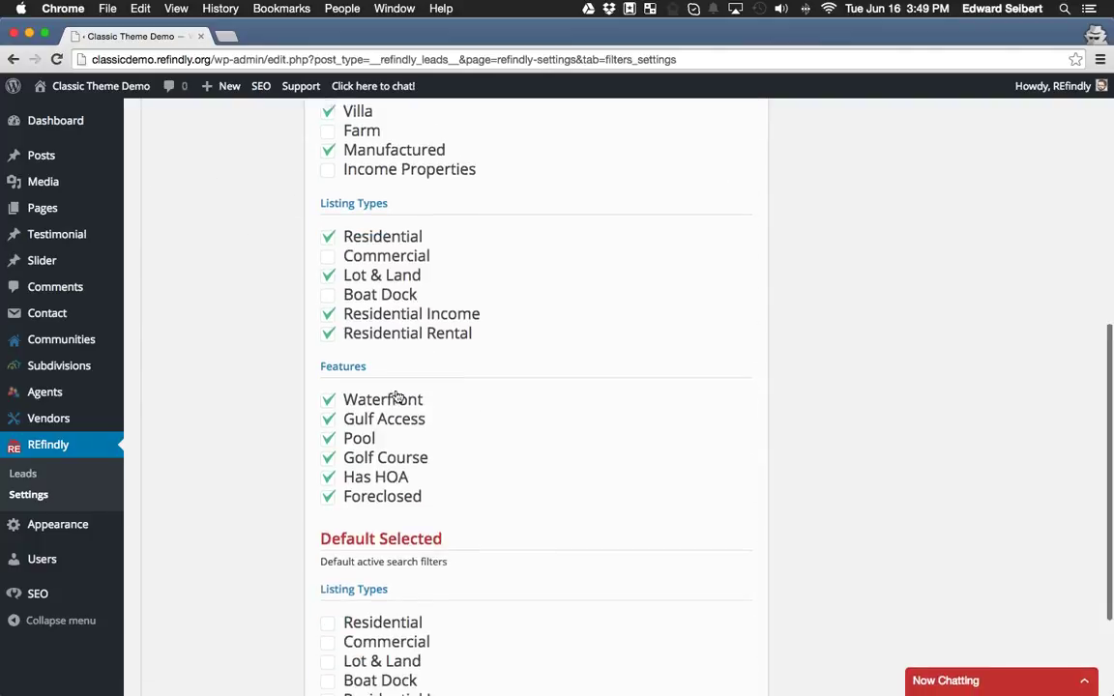
scroll(414, 447, "up", 5)
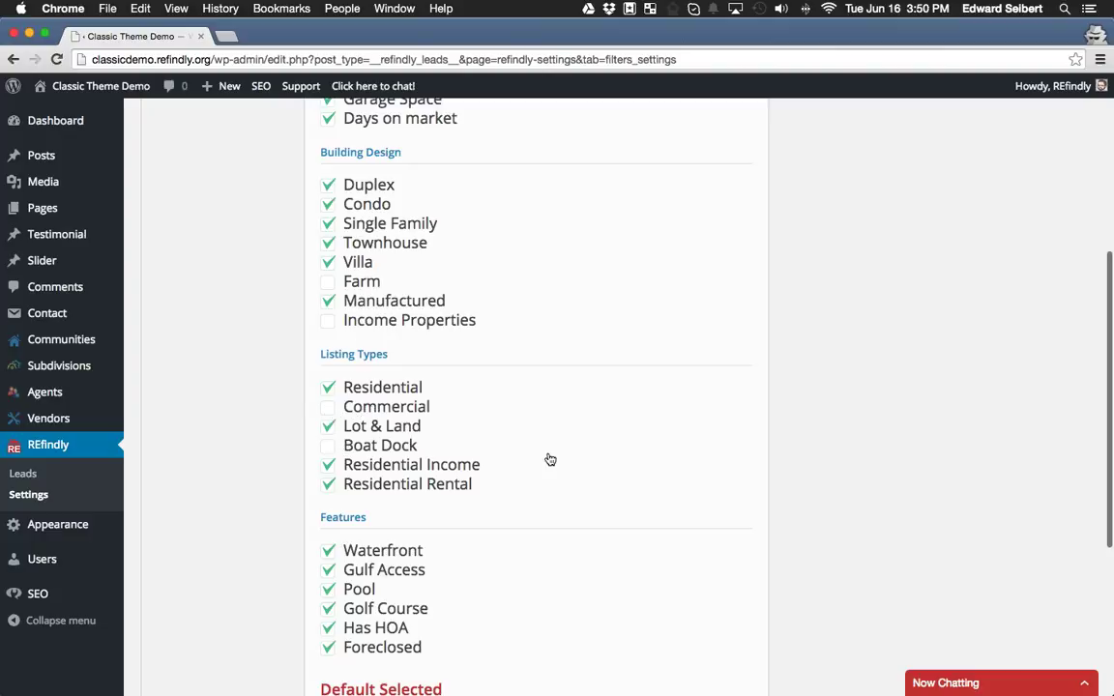
scroll(548, 458, "down", 1)
scroll(549, 459, "down", 5)
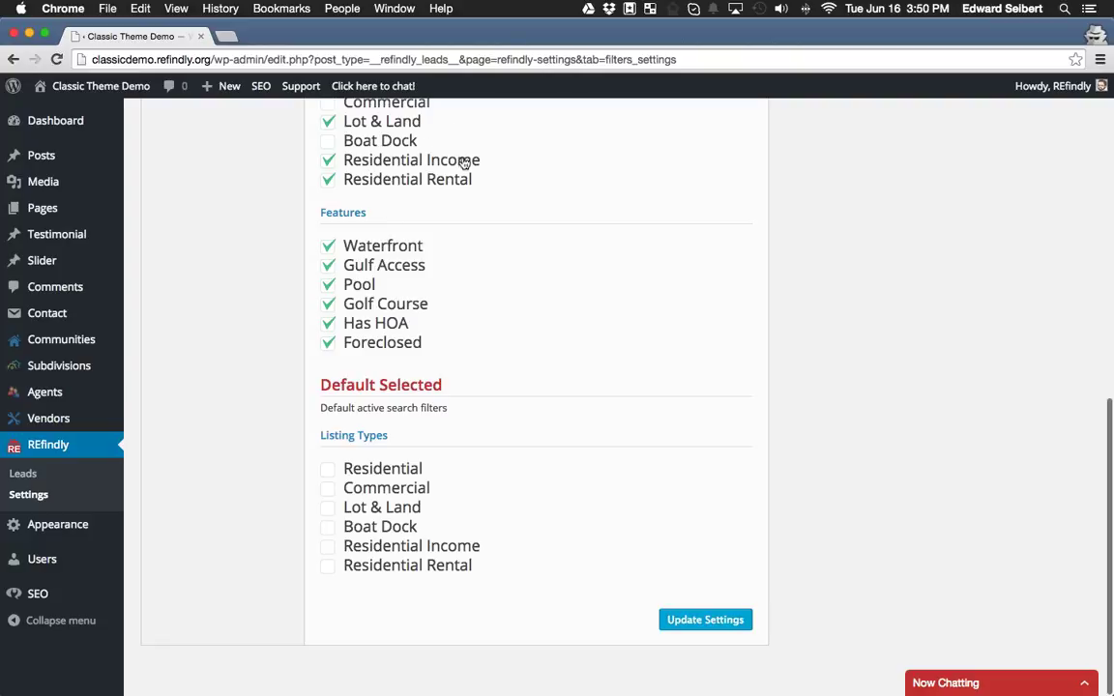
scroll(477, 448, "up", 15)
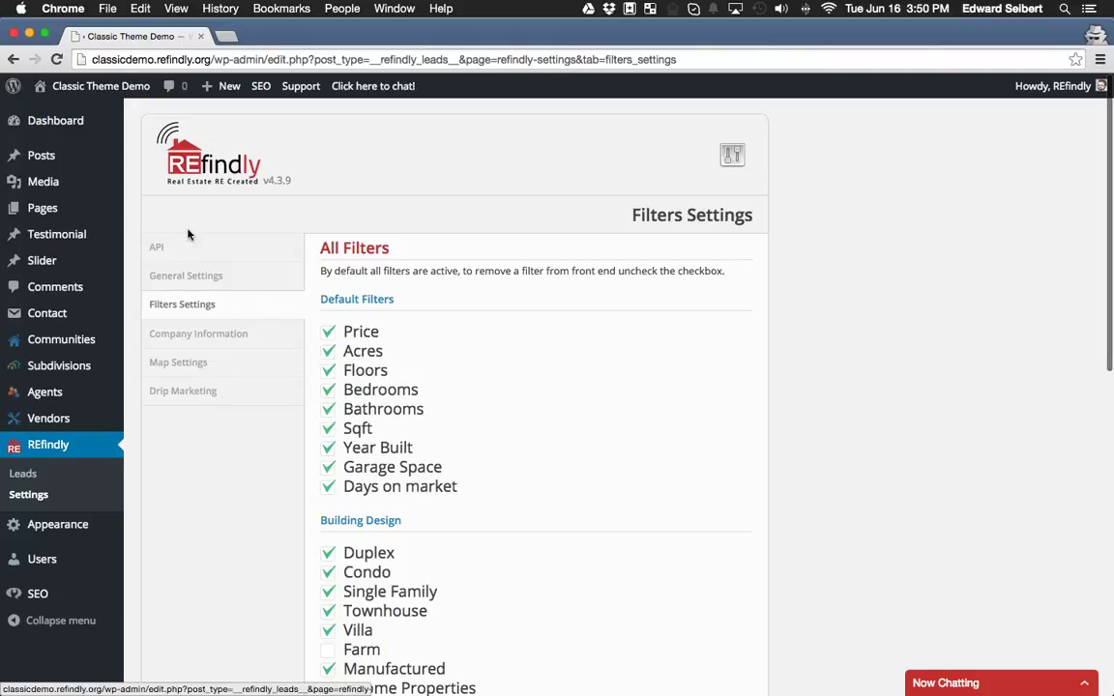
left_click(227, 286)
Change REfindly's Default Sort from ID to DOM (newest).
scroll(627, 350, "down", 3)
scroll(628, 352, "down", 5)
scroll(630, 415, "up", 7)
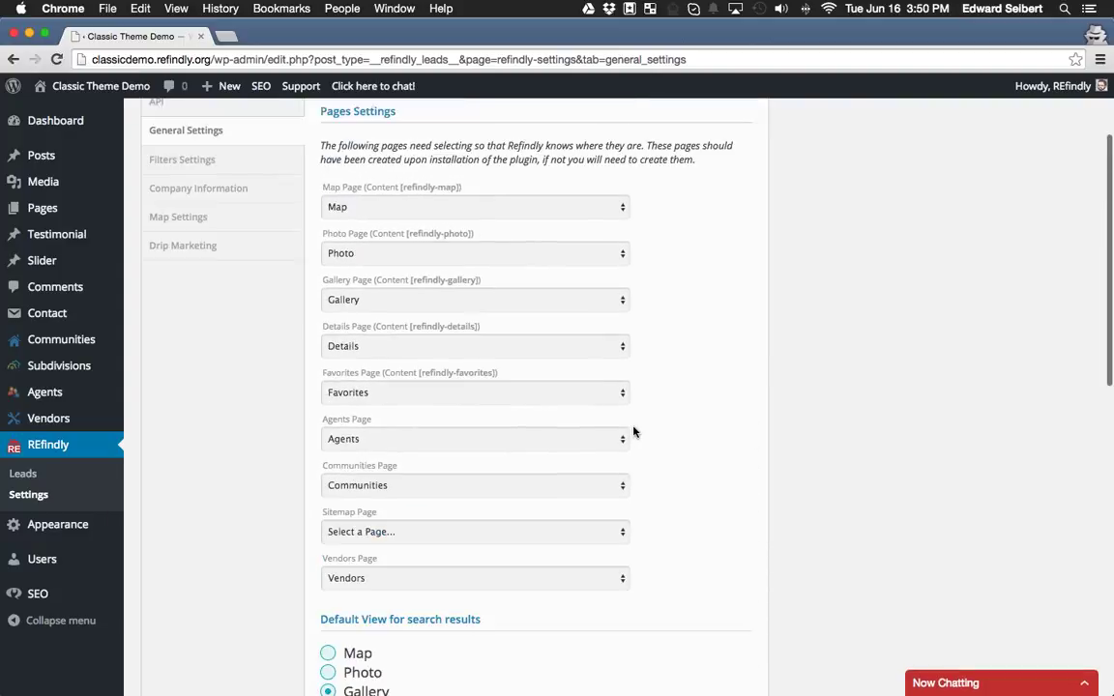
scroll(654, 365, "down", 10)
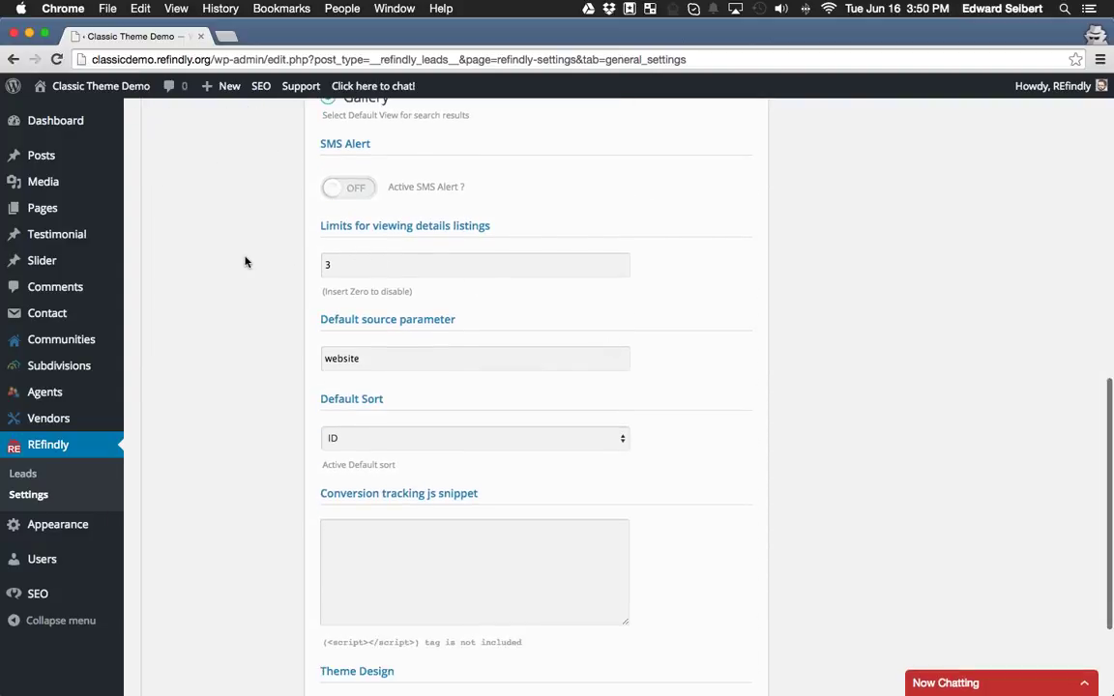
left_click(500, 439)
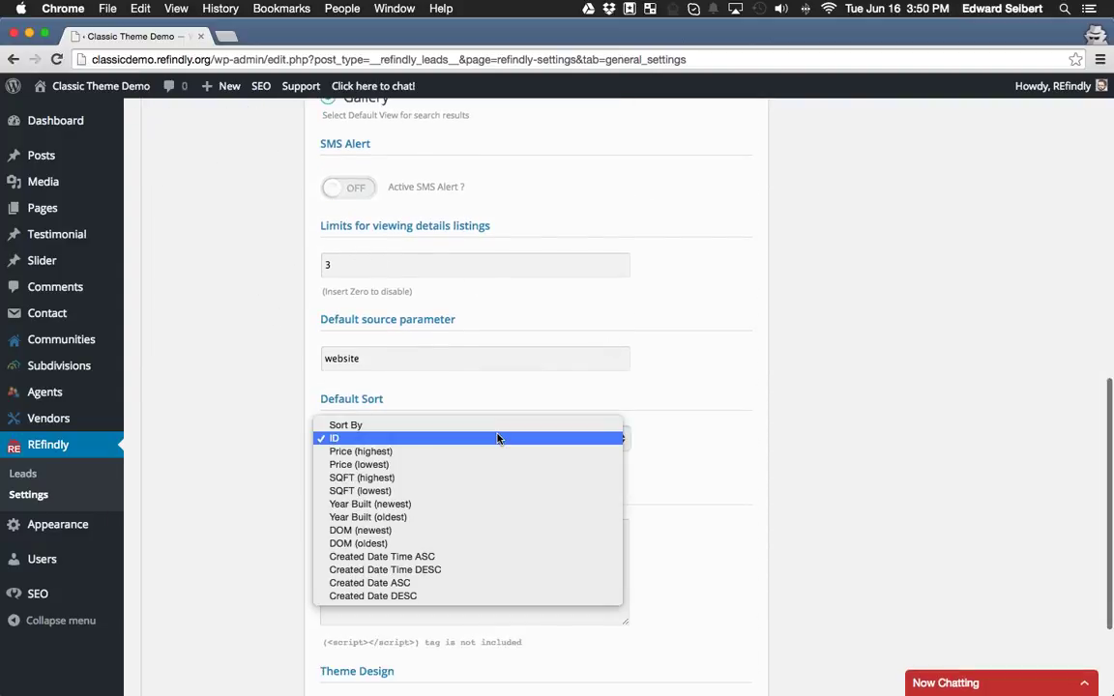
left_click(303, 412)
scroll(303, 412, "down", 2)
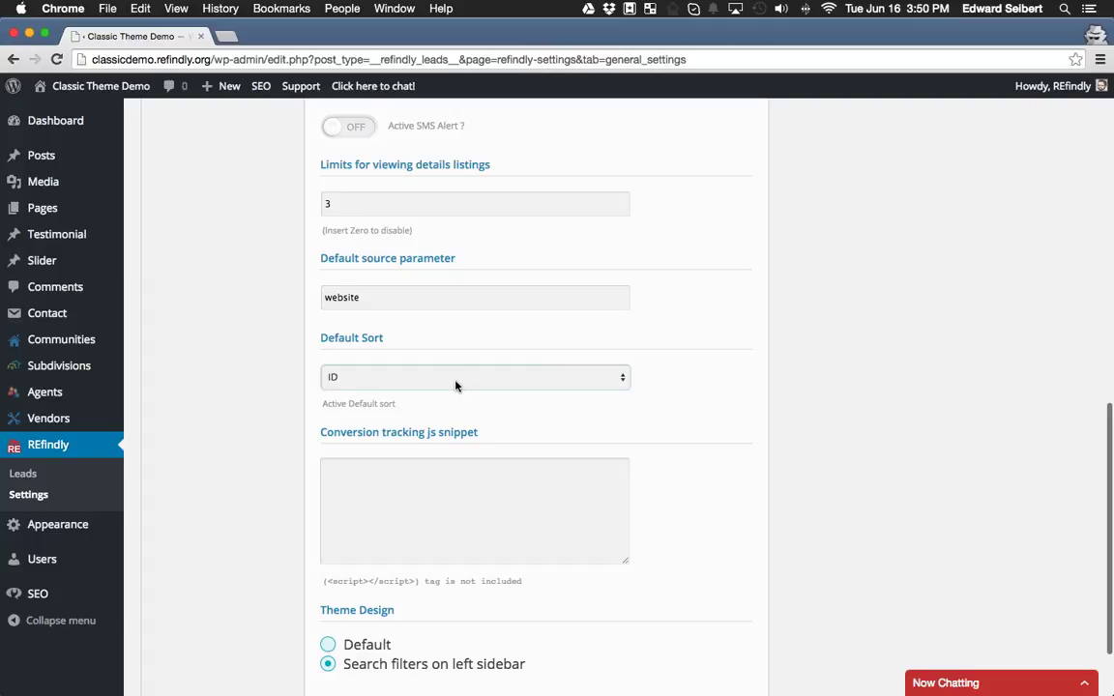
left_click(420, 379)
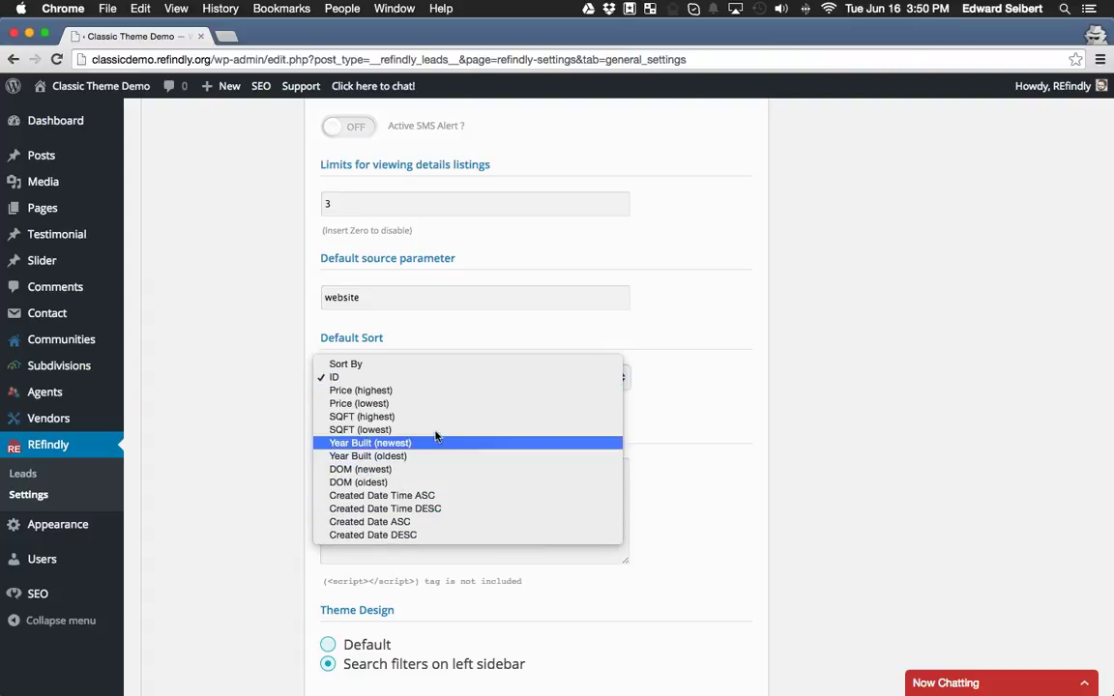
left_click(339, 470)
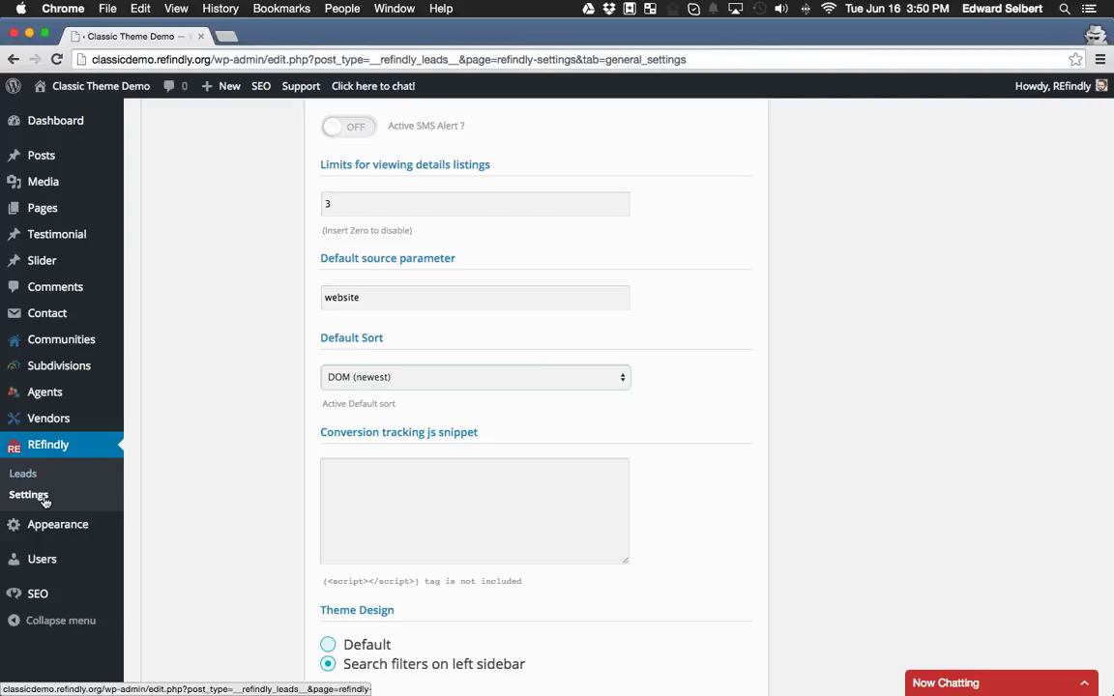
scroll(190, 437, "up", 3)
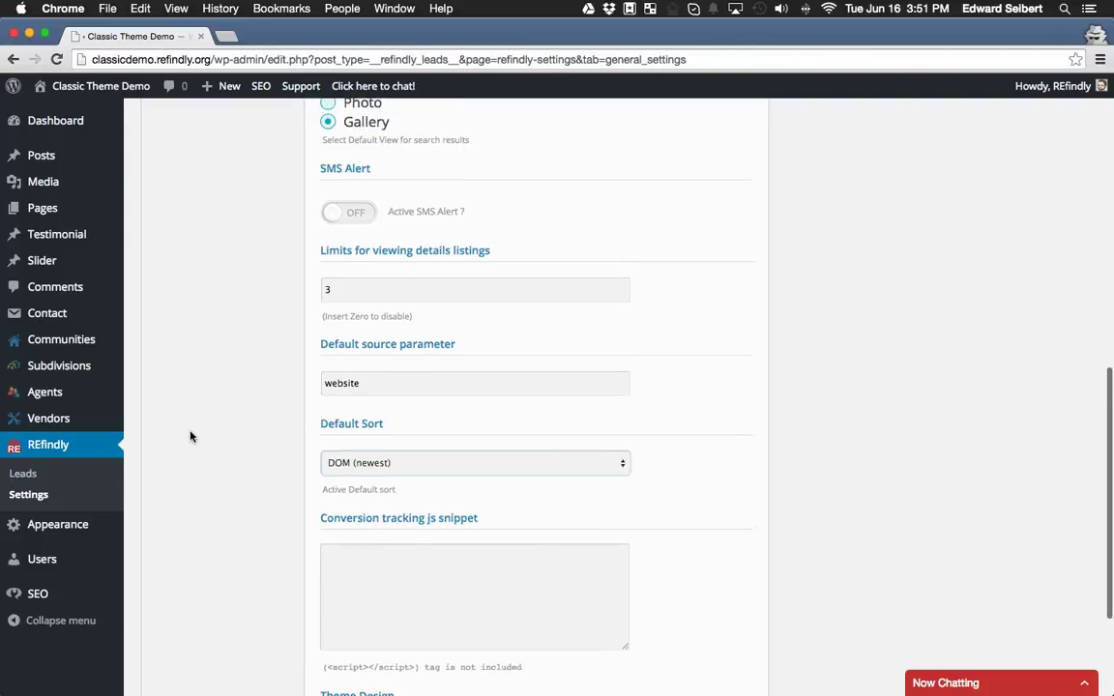
scroll(203, 421, "down", 1)
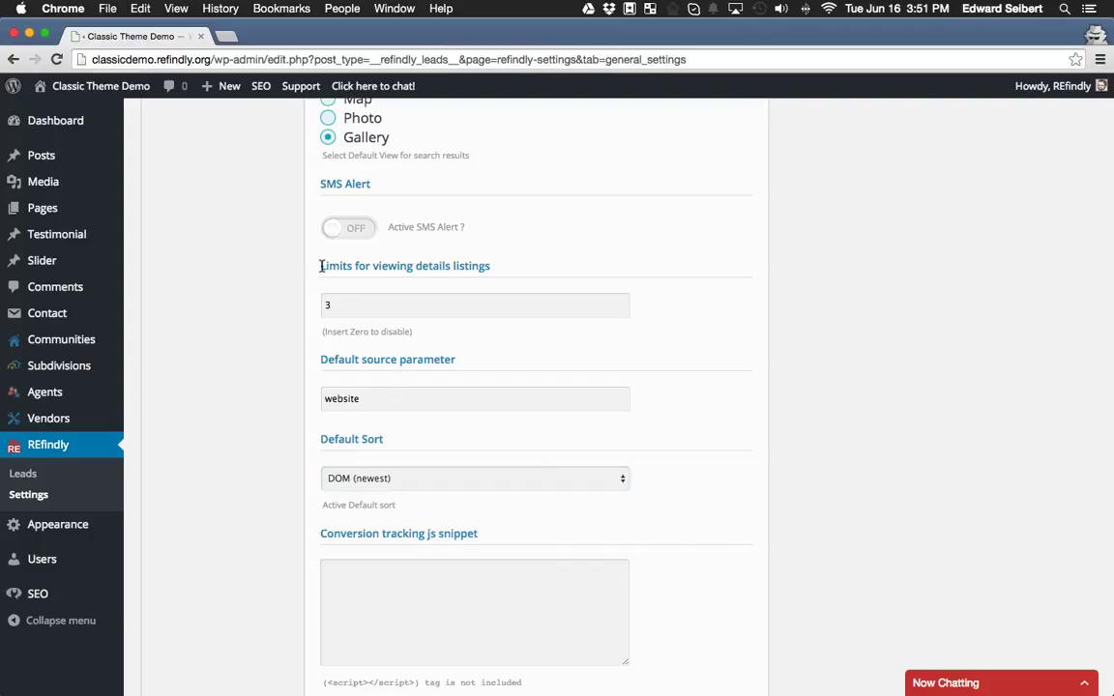
left_click_drag(321, 266, 503, 265)
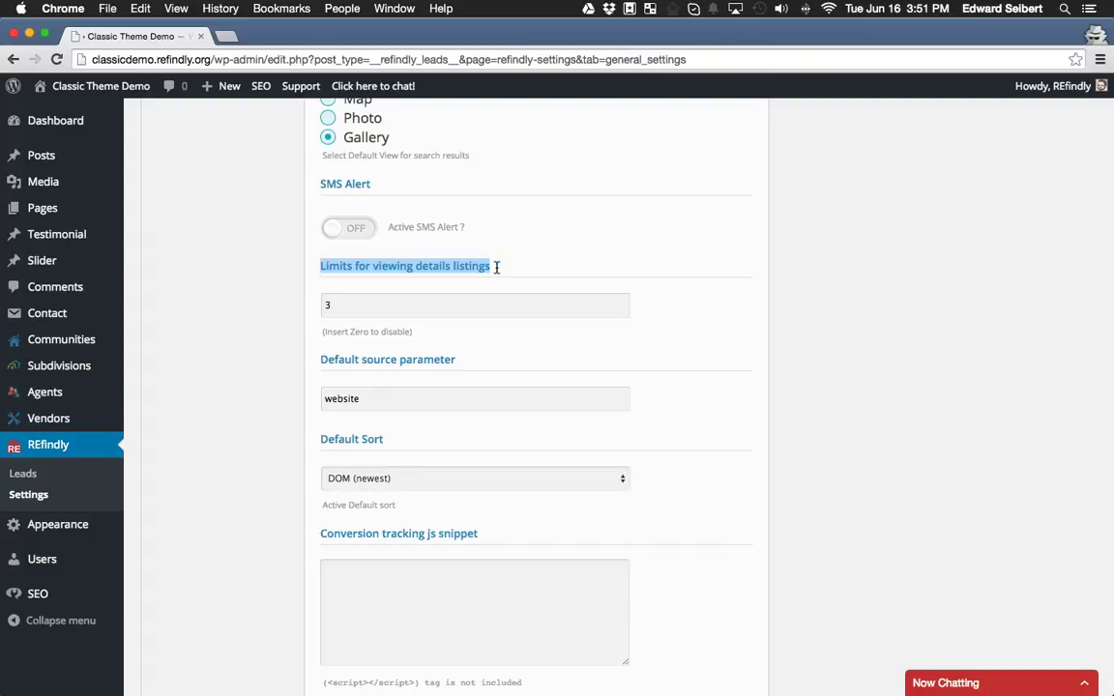
left_click(494, 268)
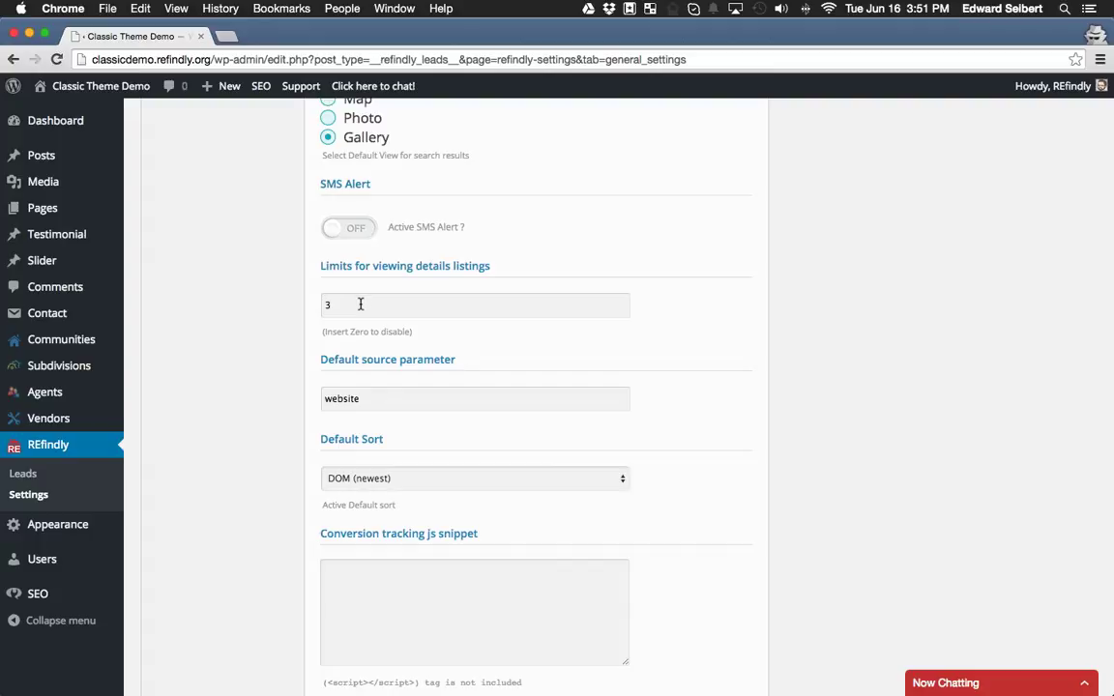
left_click(361, 304)
scroll(269, 305, "up", 1)
key("BackSpace")
type("1")
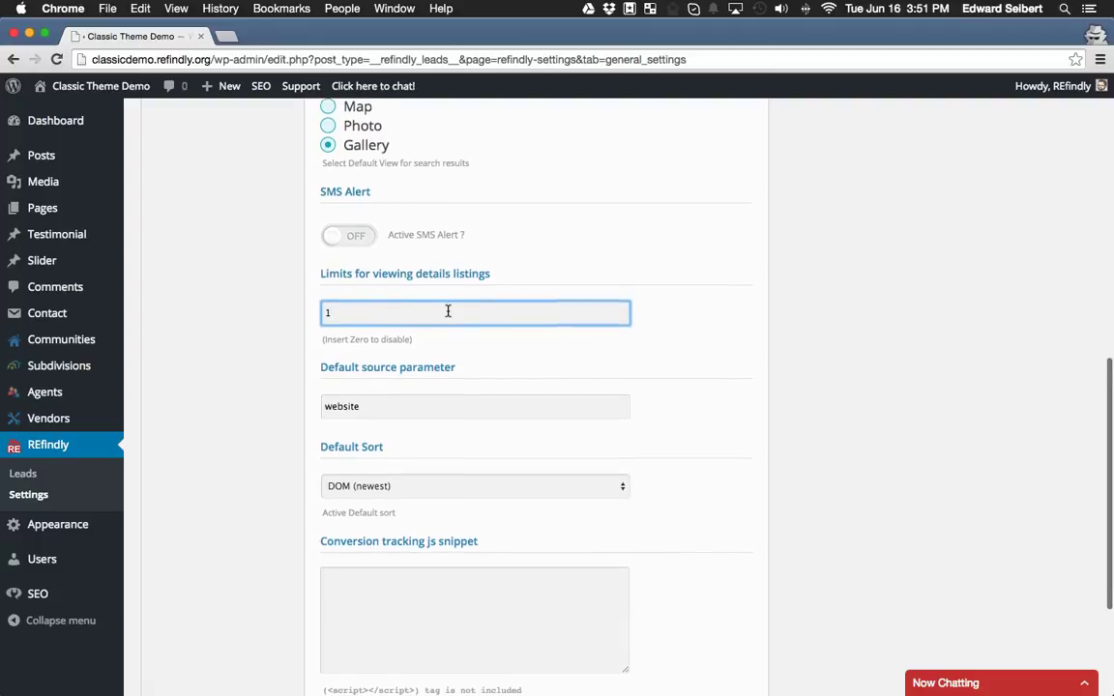
scroll(280, 311, "up", 1)
left_click(361, 314)
double_click(364, 315)
left_click(719, 351)
scroll(677, 333, "up", 1)
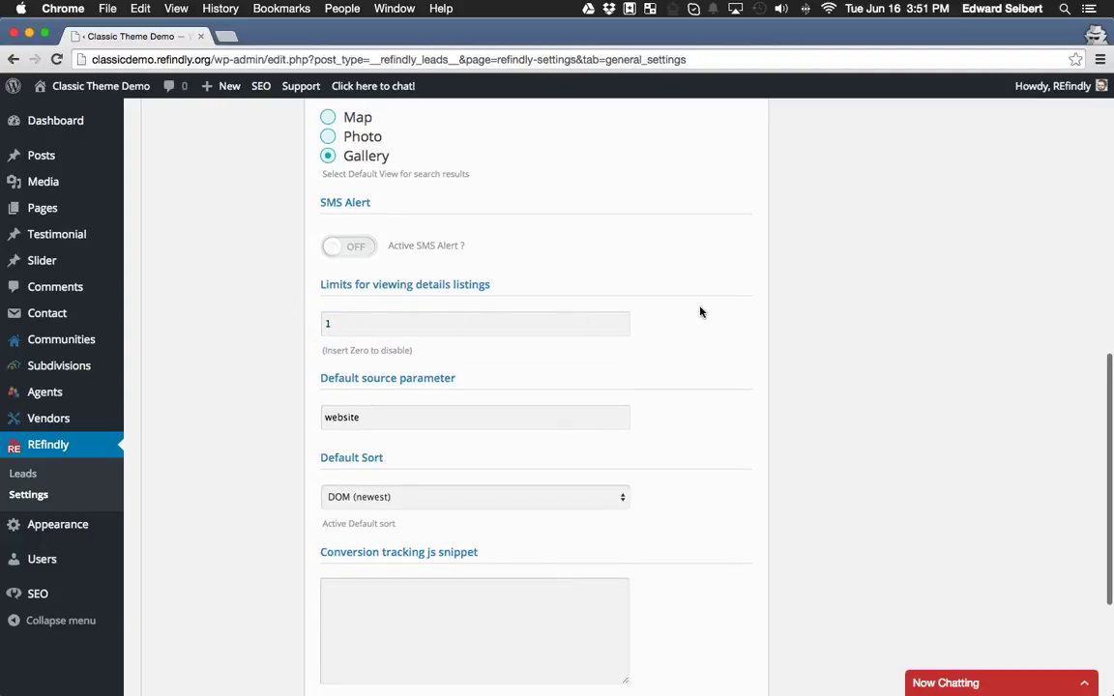
scroll(701, 310, "up", 1)
scroll(660, 372, "up", 1)
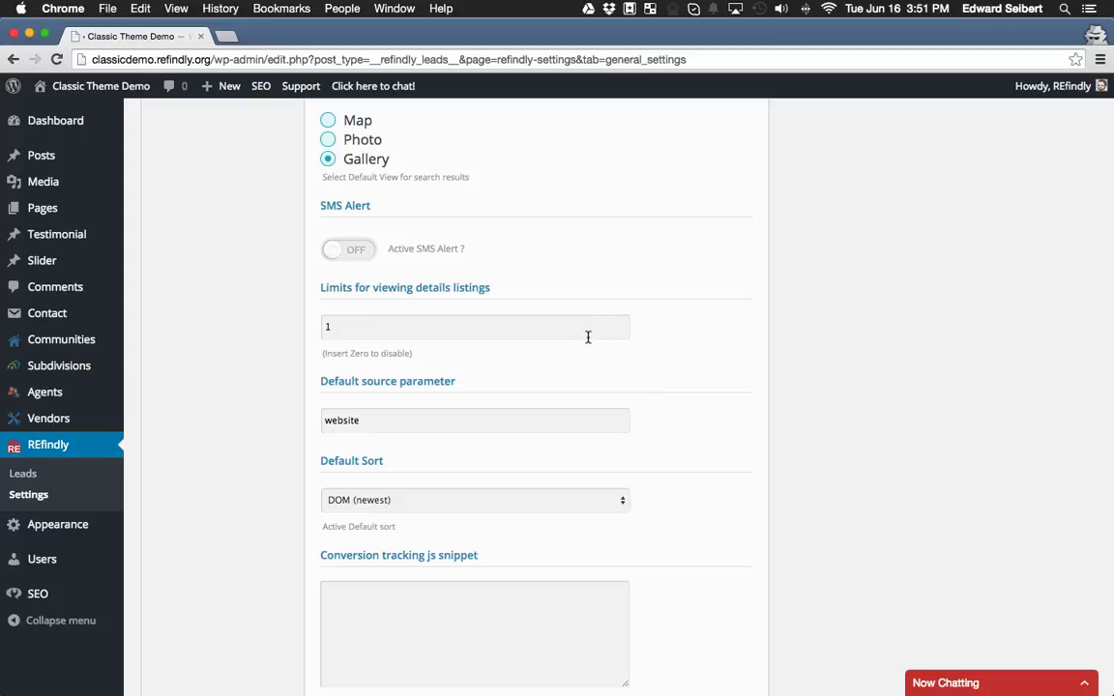
left_click_drag(378, 323, 232, 316)
type("3")
left_click(762, 311)
Inspect the 'website' source parameter and the conversion tracking snippet fields, leaving them unchanged.
scroll(634, 391, "down", 3)
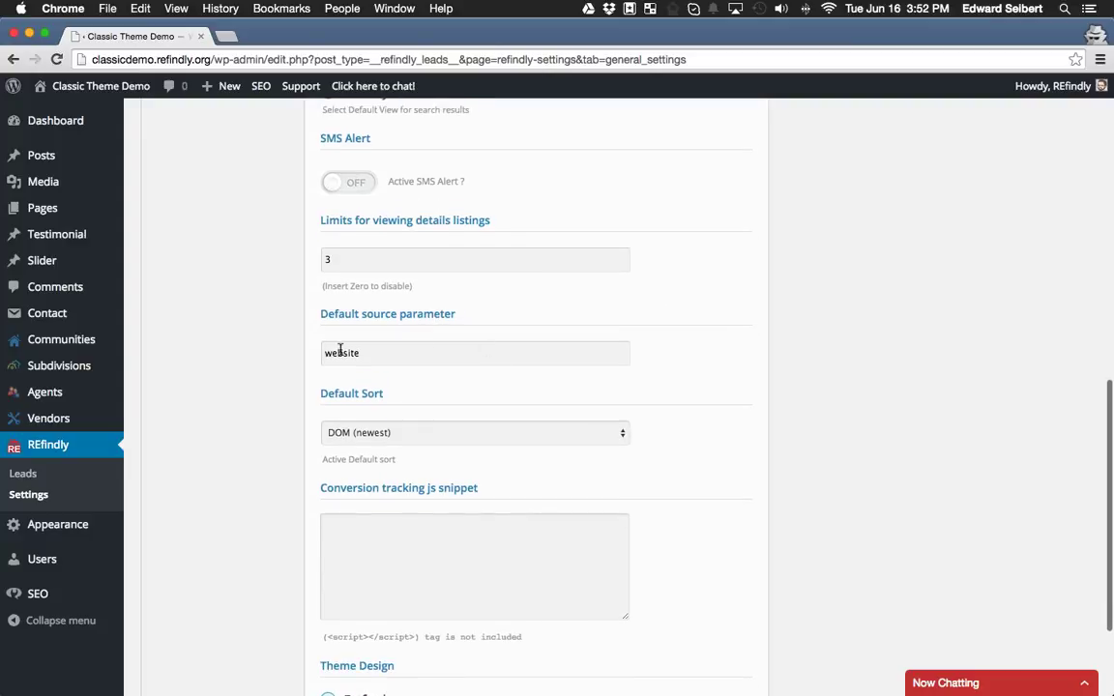
left_click_drag(329, 352, 415, 353)
left_click(727, 325)
scroll(299, 394, "down", 3)
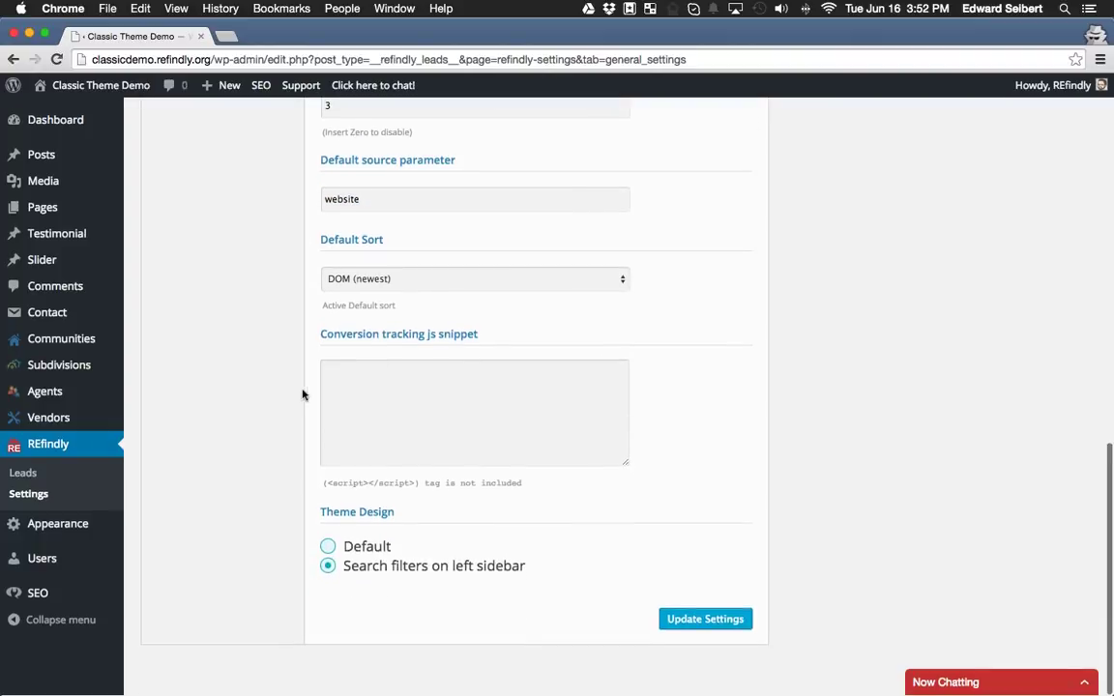
left_click_drag(326, 346, 490, 330)
left_click(489, 332)
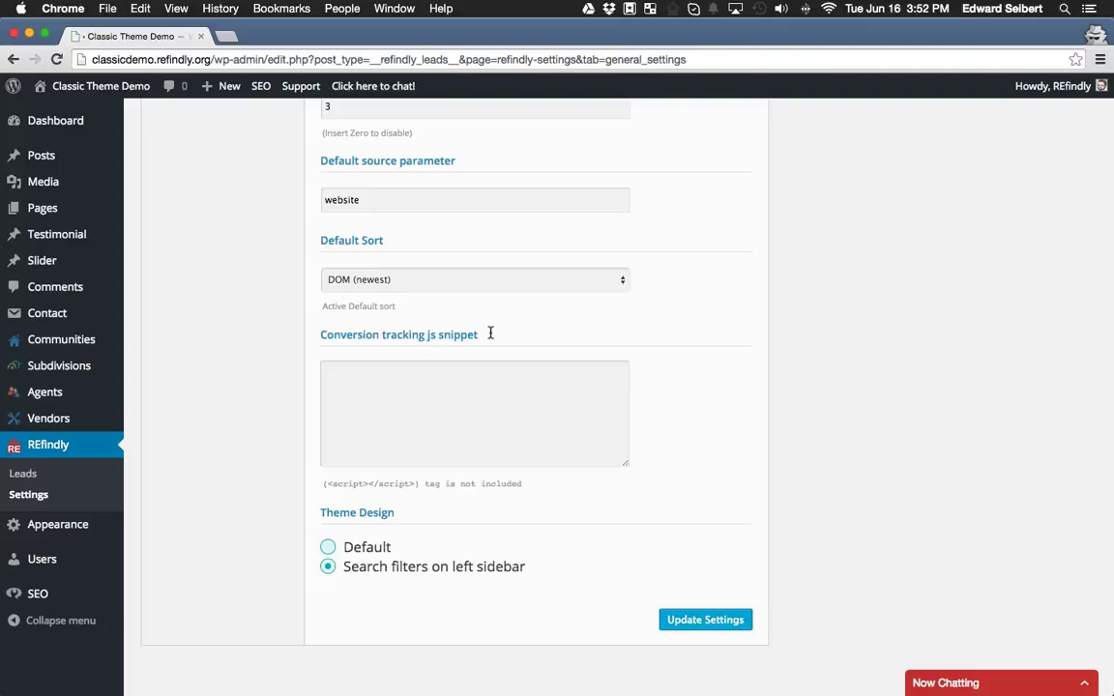
left_click(336, 380)
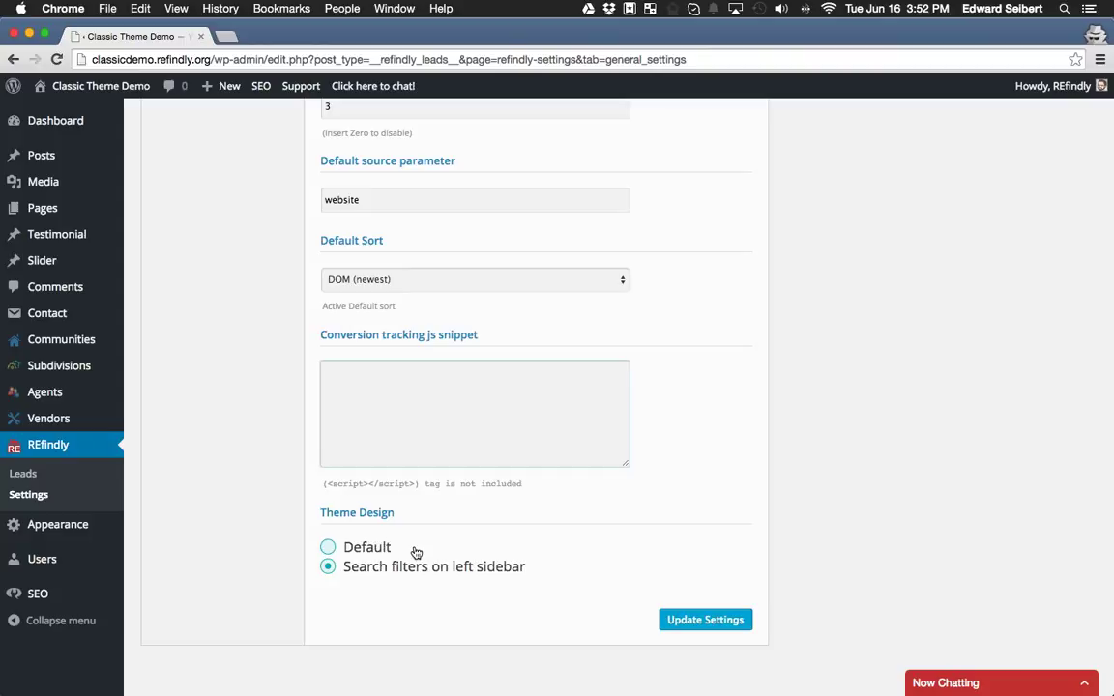
Keep Theme Design on 'Search filters on left sidebar' and save the settings with Update Settings.
scroll(391, 525, "up", 1)
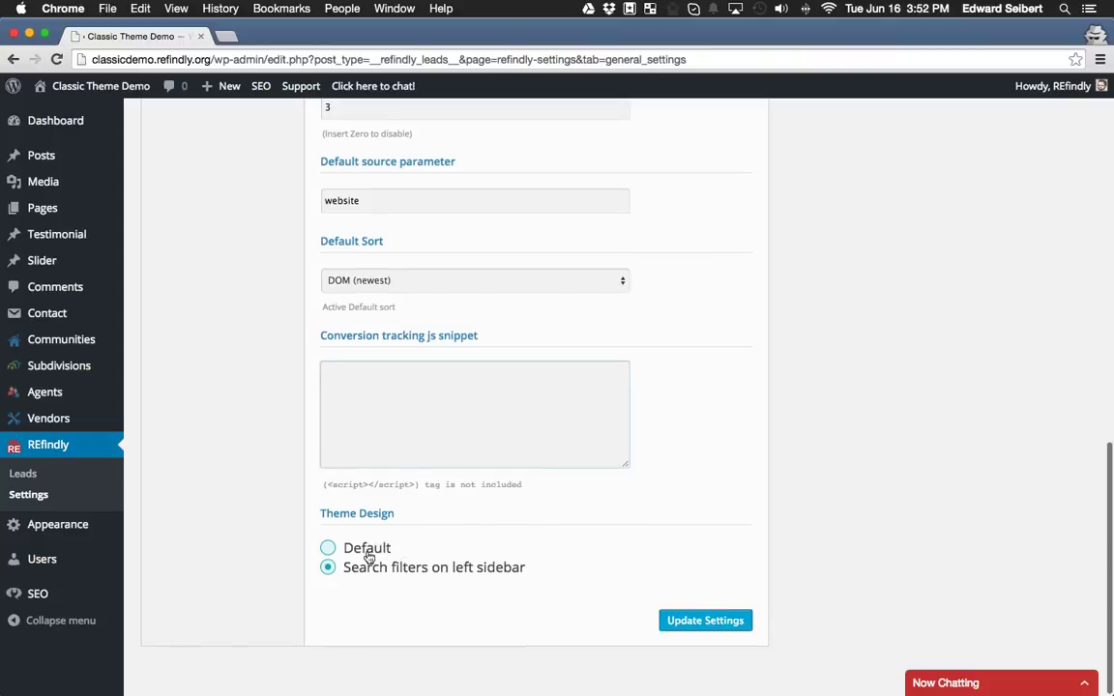
left_click(327, 549)
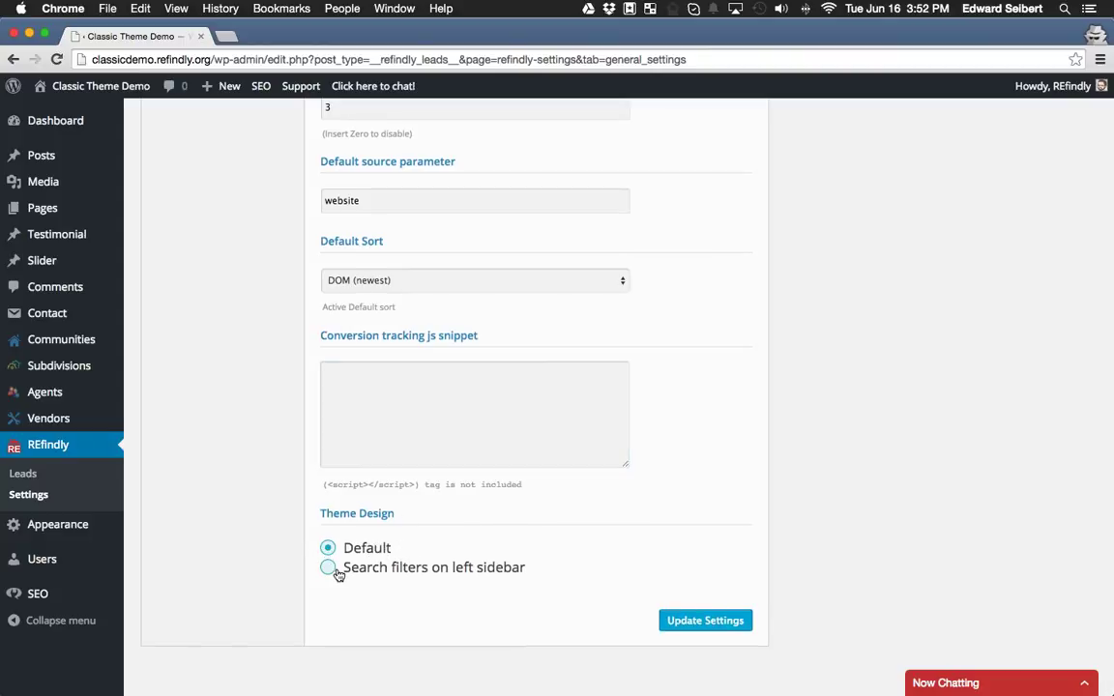
left_click(333, 570)
scroll(336, 571, "up", 1)
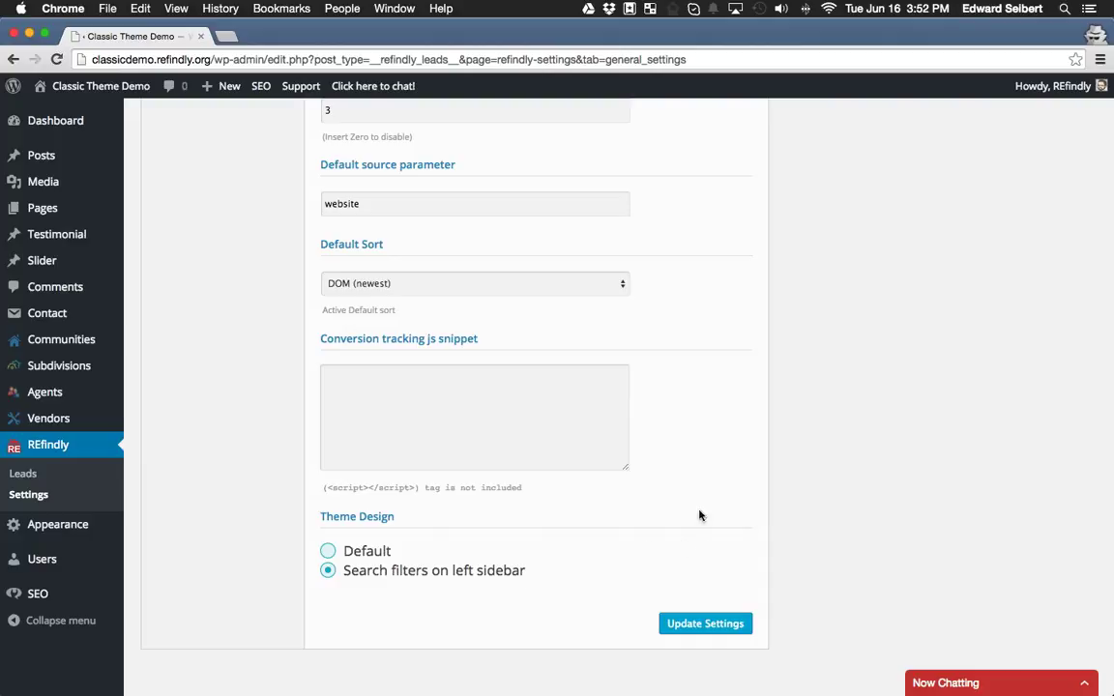
left_click(721, 625)
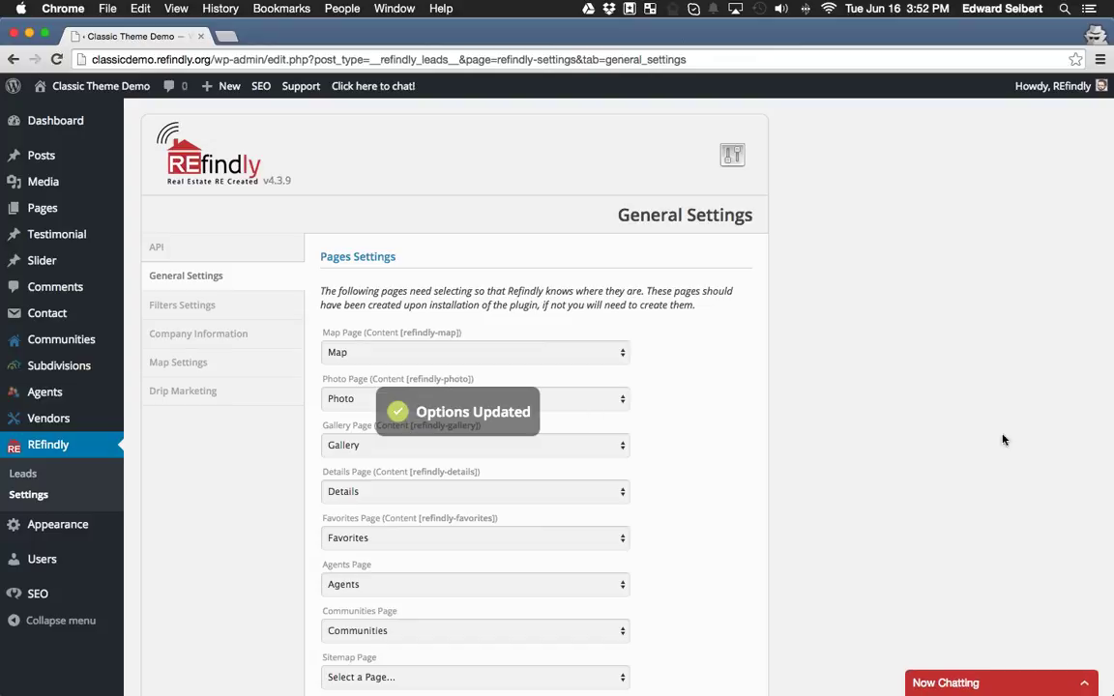
Move through the API and Company Information tabs to REfindly's Map Settings.
left_click(206, 248)
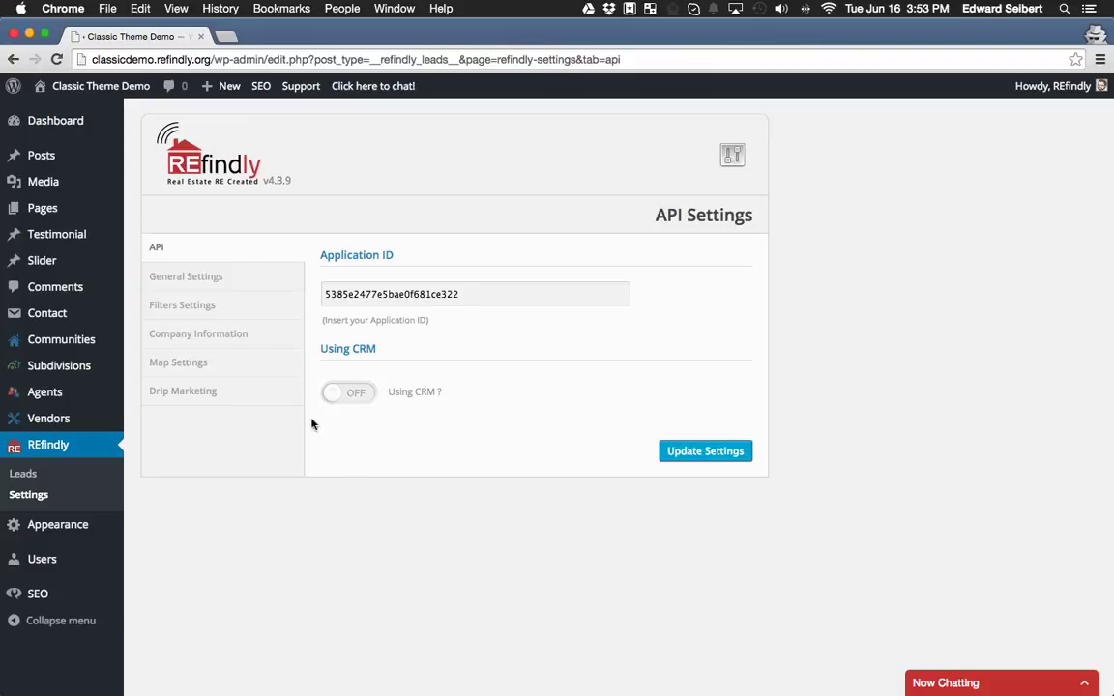
left_click(204, 333)
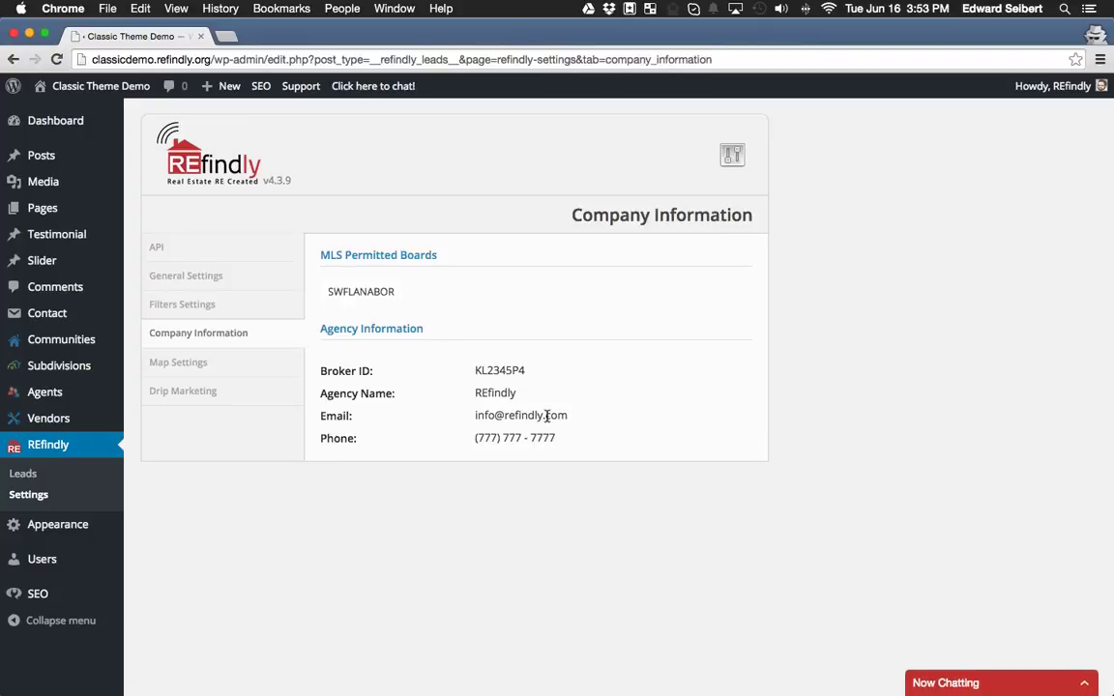
left_click(194, 371)
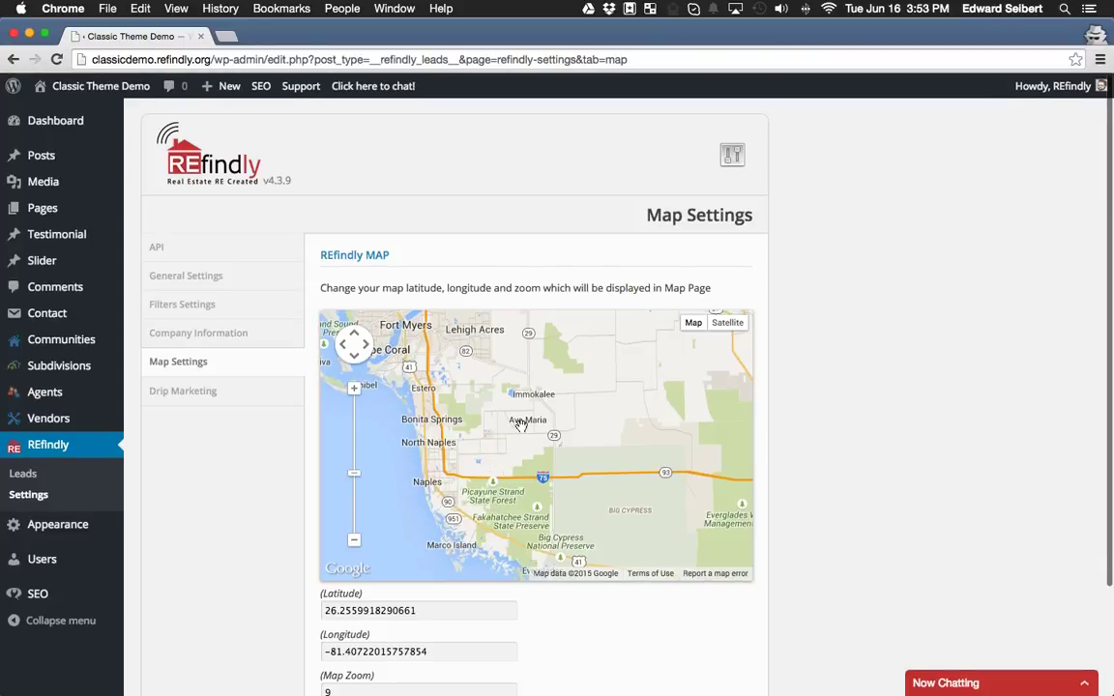
Recentre the map on Southwest Florida and zoom out to map zoom 10.
scroll(432, 421, "up", 2)
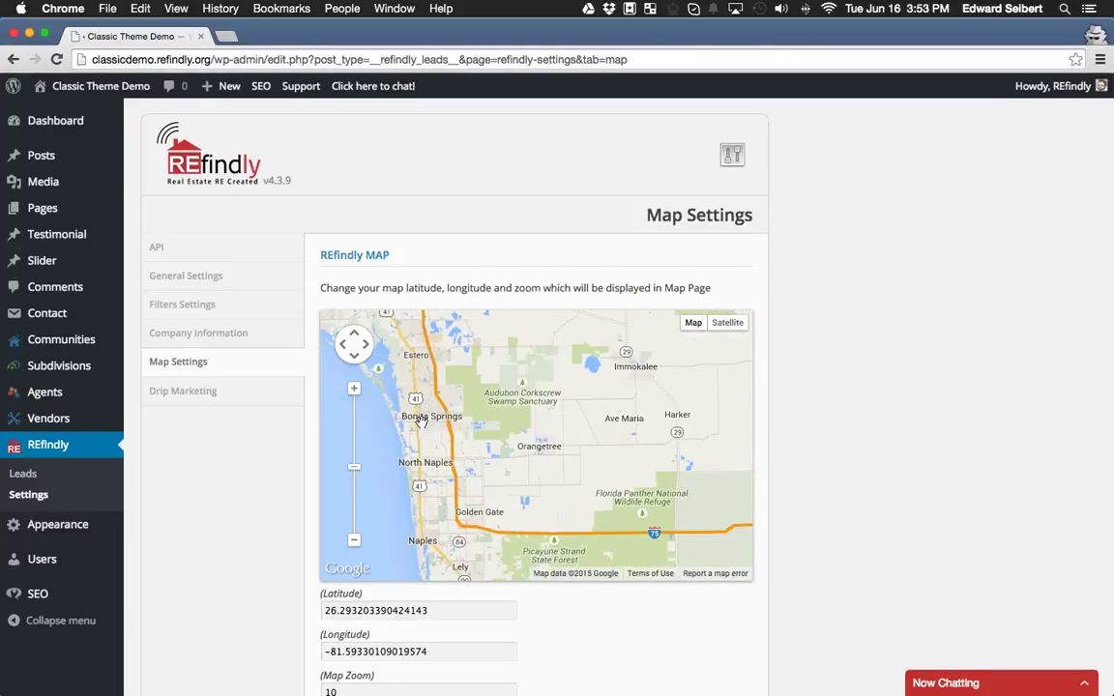
left_click_drag(432, 421, 405, 458)
scroll(433, 453, "up", 1)
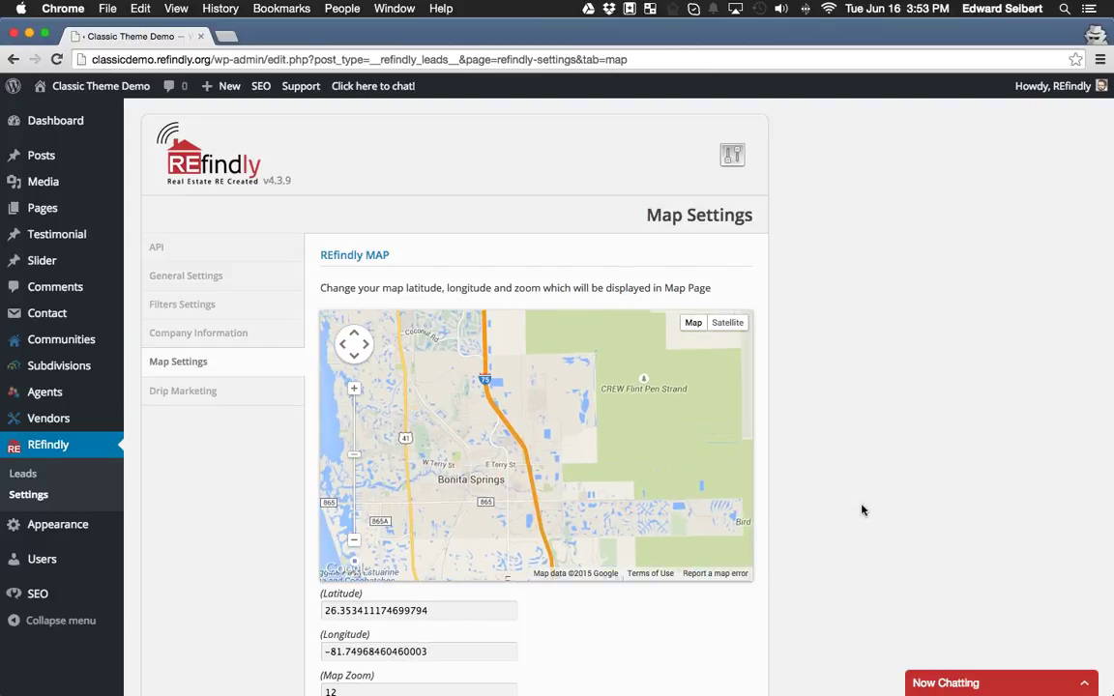
scroll(863, 510, "down", 1)
left_click_drag(592, 542, 614, 375)
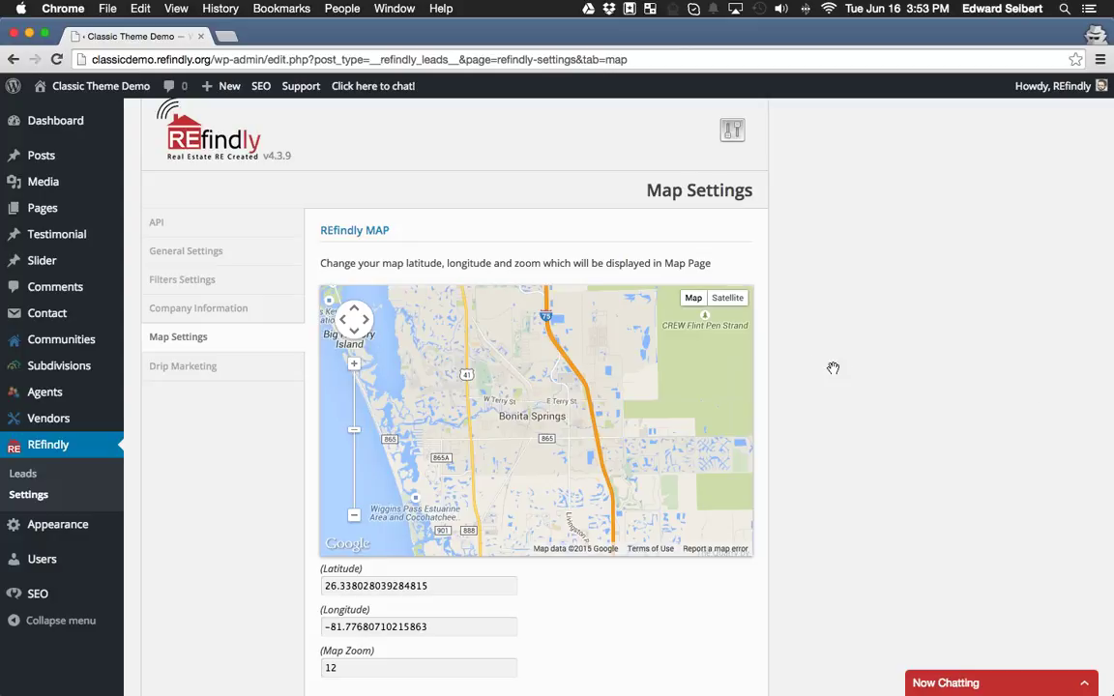
left_click(354, 515)
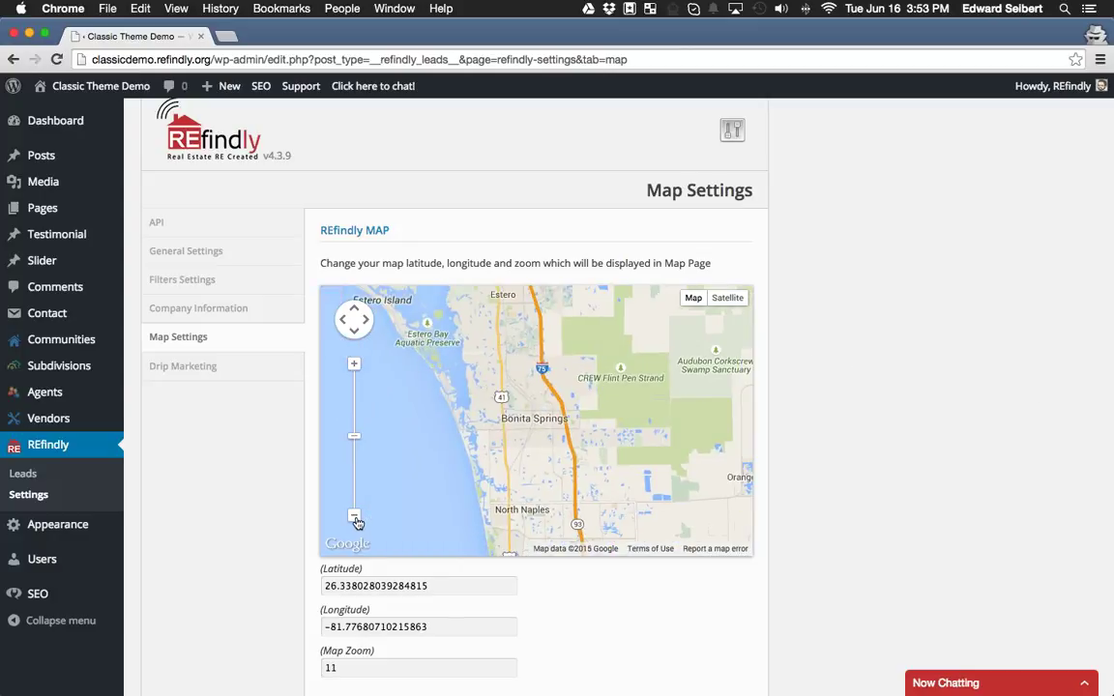
left_click(354, 515)
left_click_drag(410, 435, 427, 442)
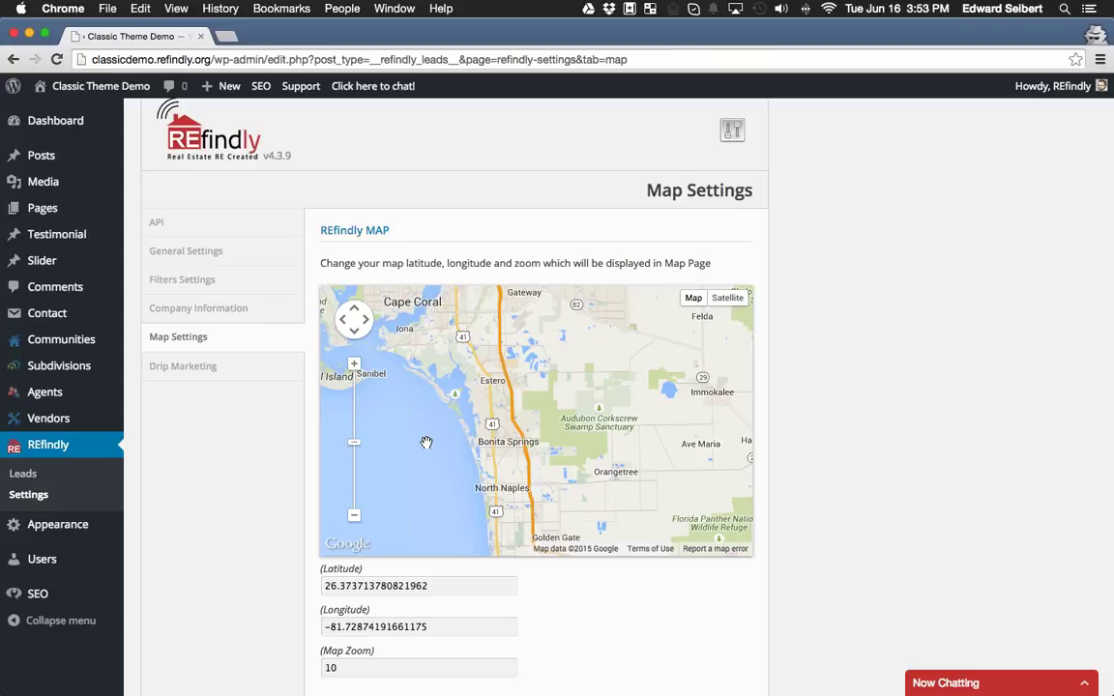
left_click_drag(545, 397, 511, 398)
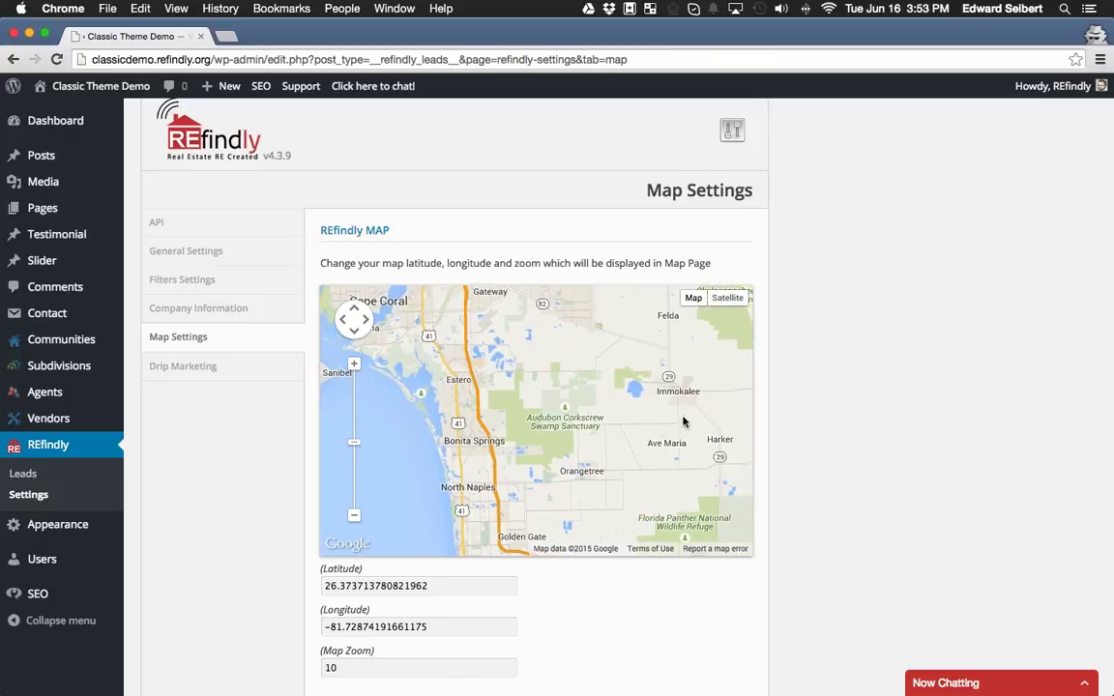
Save the map at latitude 26.37248342135066, longitude -81.66831711192424, zoom 10.
scroll(858, 398, "down", 3)
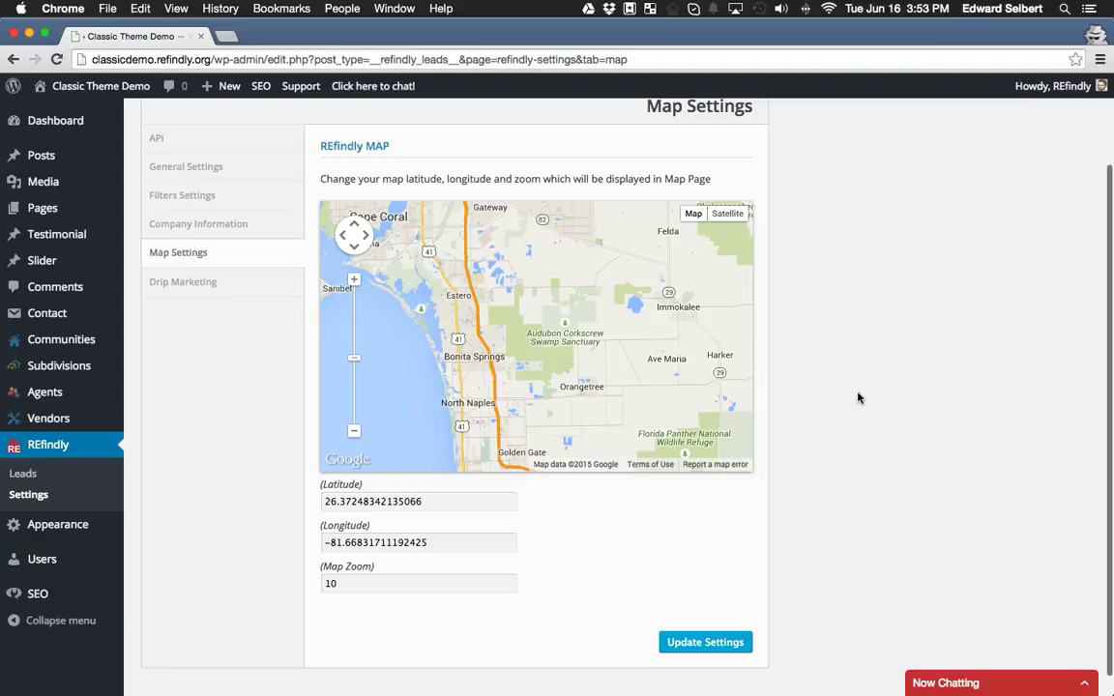
left_click(720, 613)
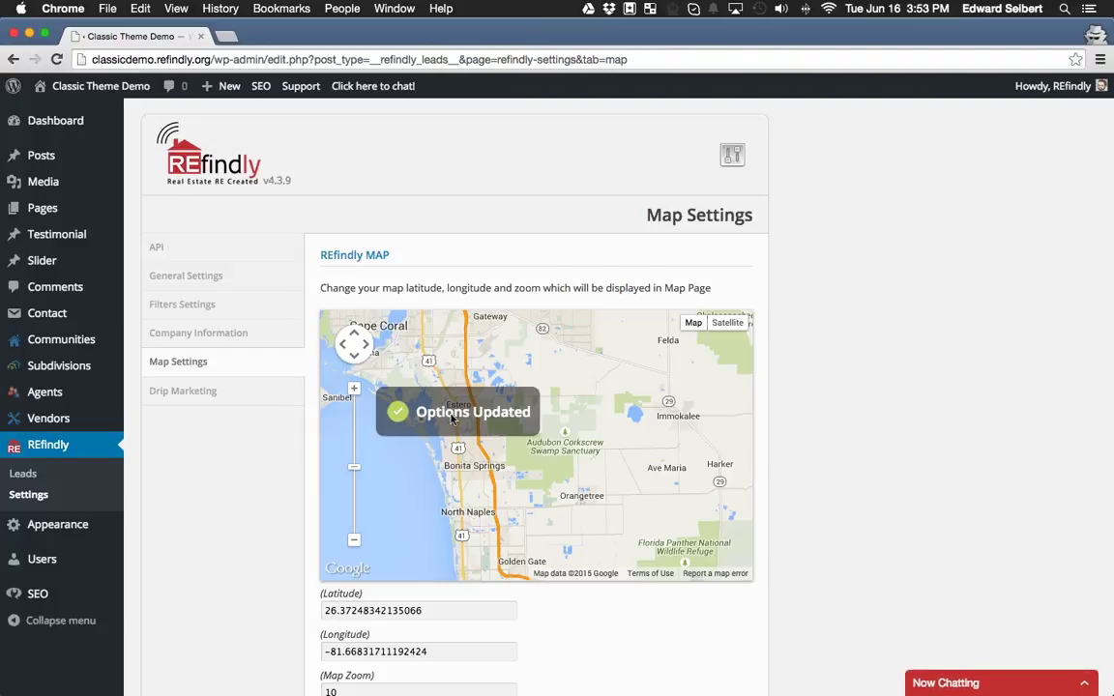
scroll(230, 425, "down", 3)
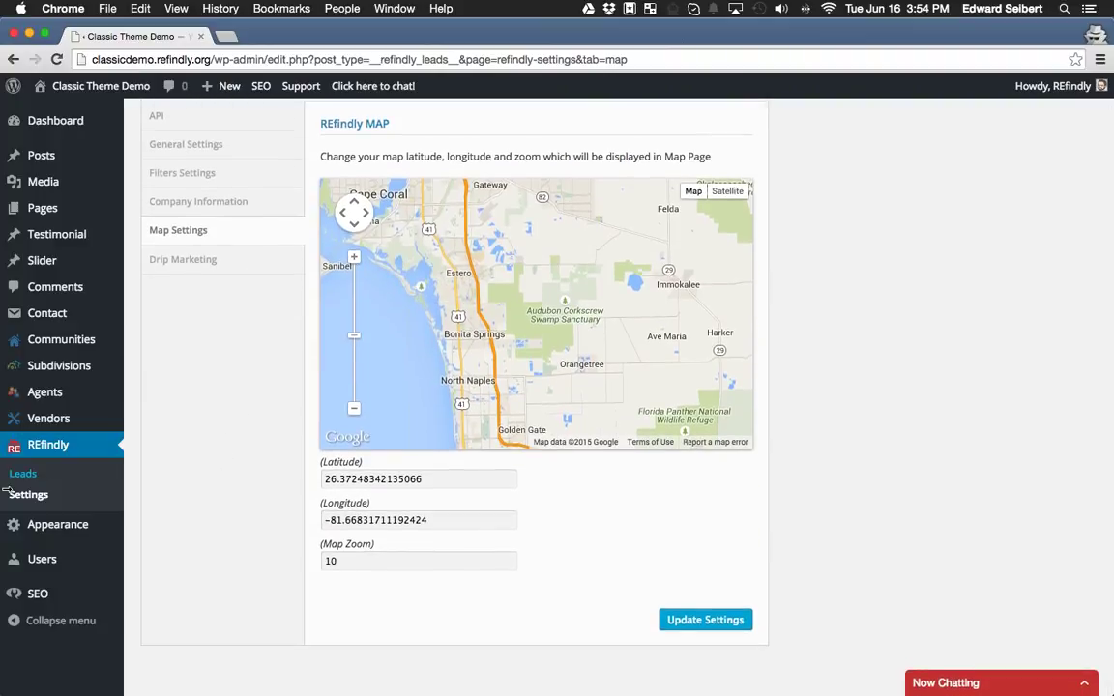
mouse_move(57, 537)
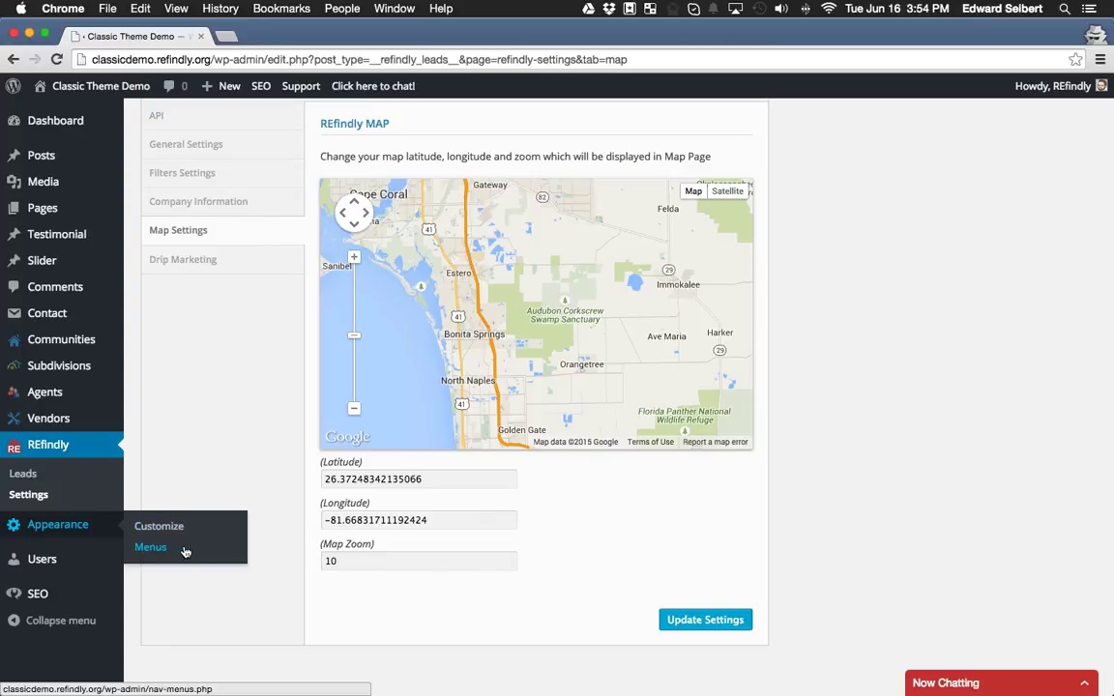
Review the Main menu structure under Appearance > Menus, then open the live site in a new tab.
left_click(153, 547)
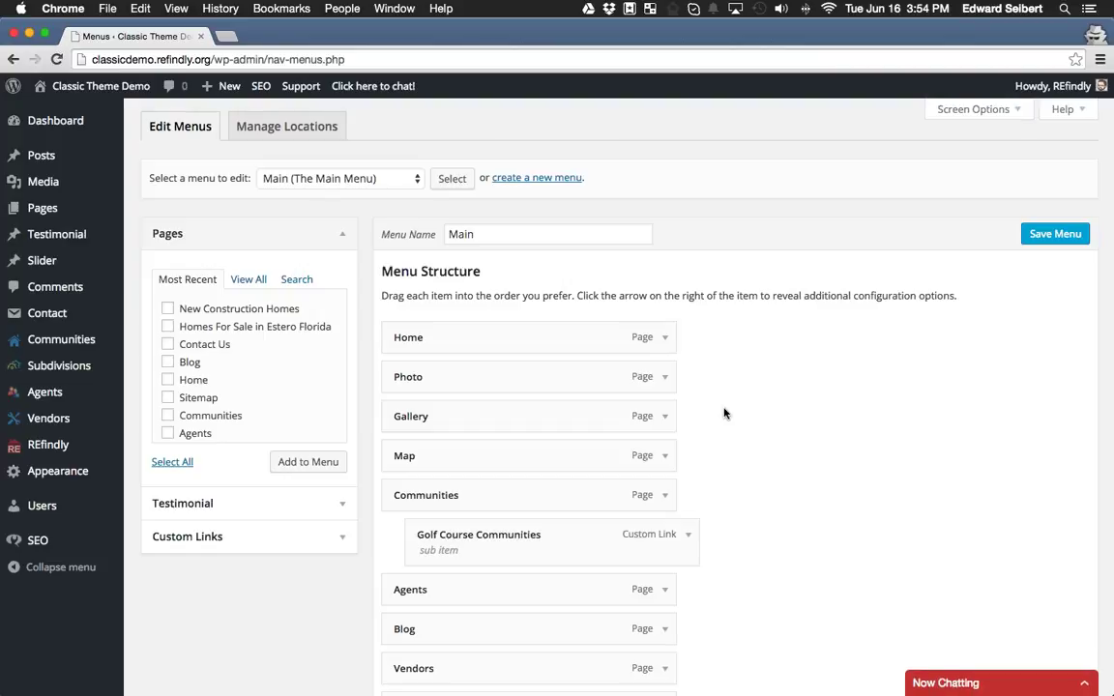
scroll(721, 395, "down", 3)
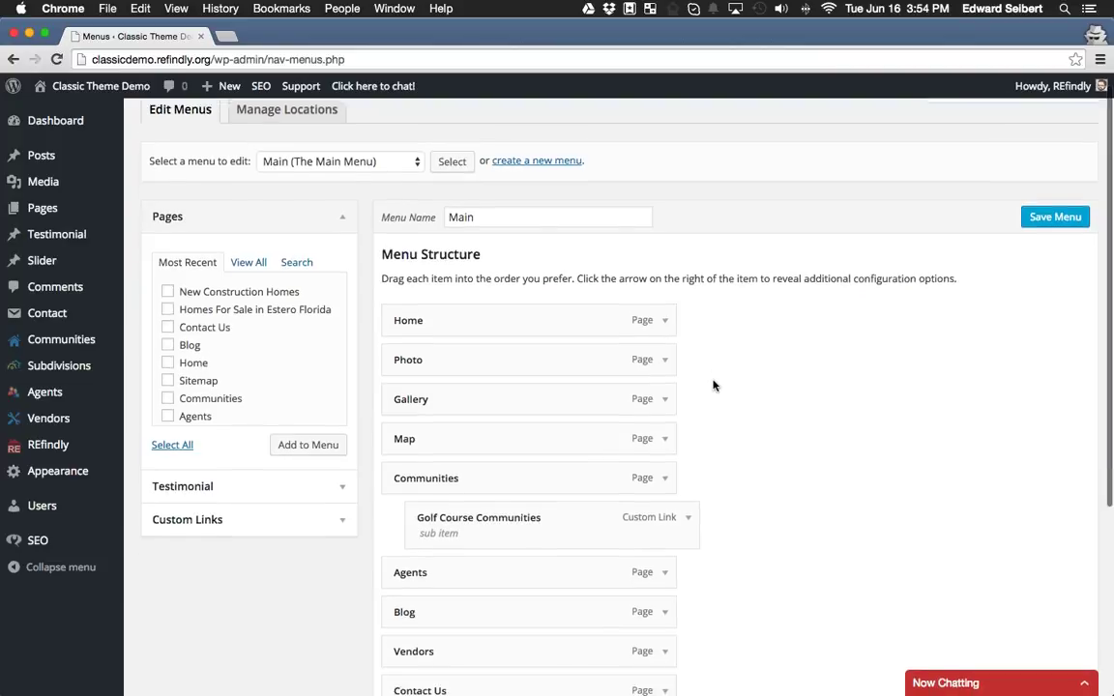
scroll(714, 385, "up", 3)
scroll(714, 385, "down", 2)
scroll(714, 385, "down", 1)
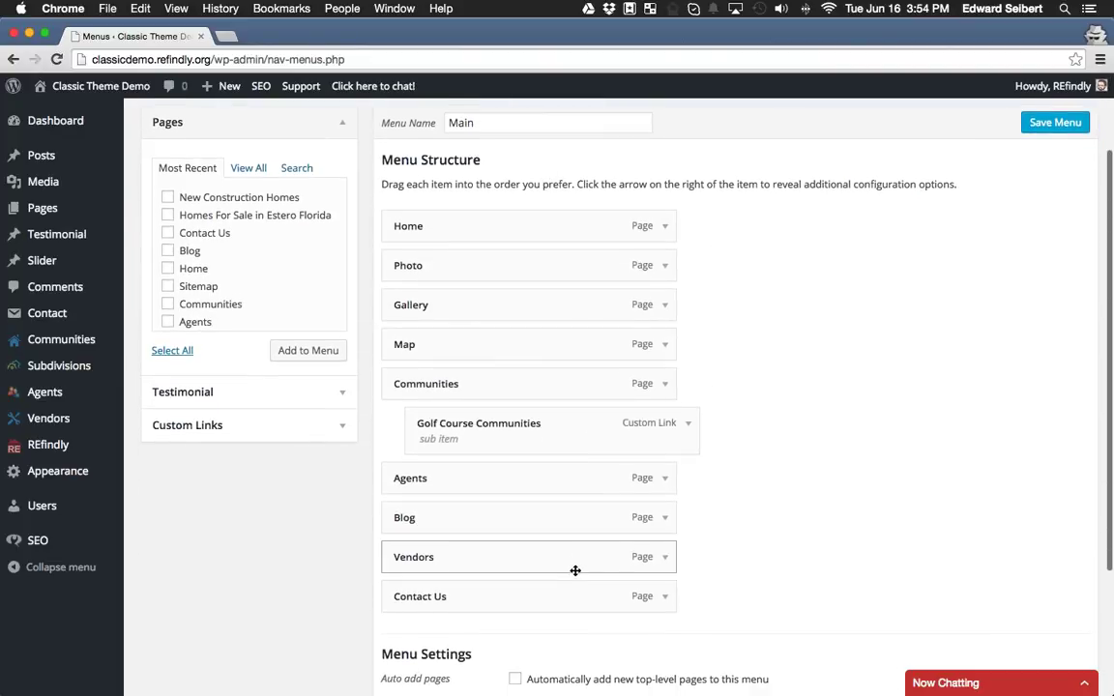
scroll(772, 271, "up", 1)
scroll(772, 271, "up", 2)
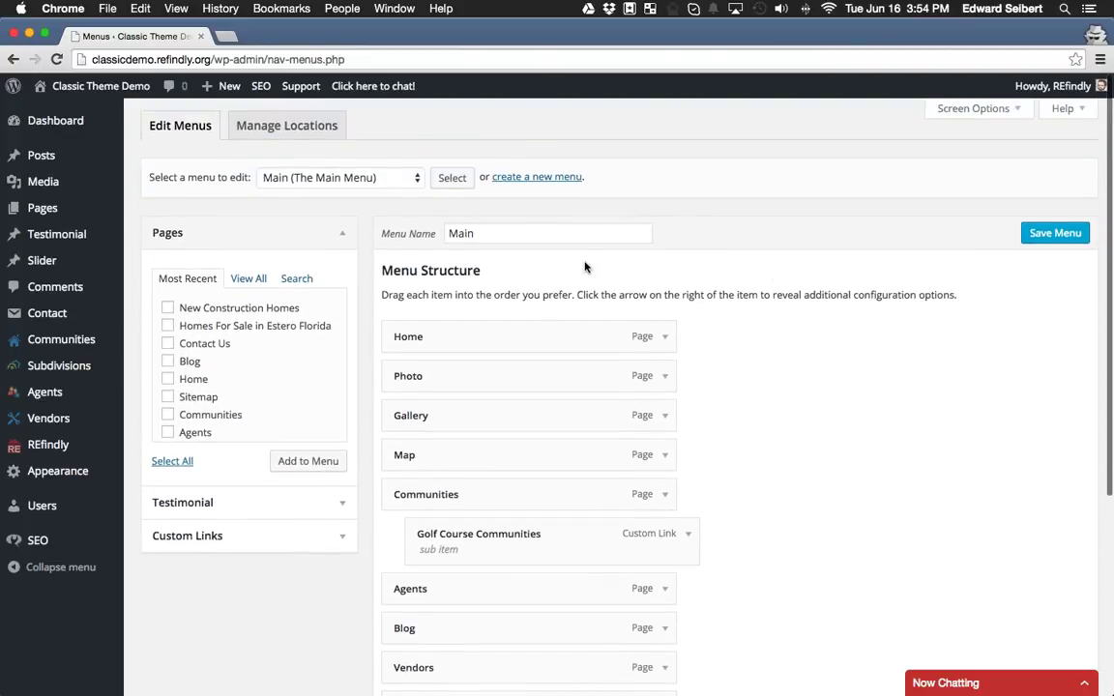
scroll(585, 267, "down", 1)
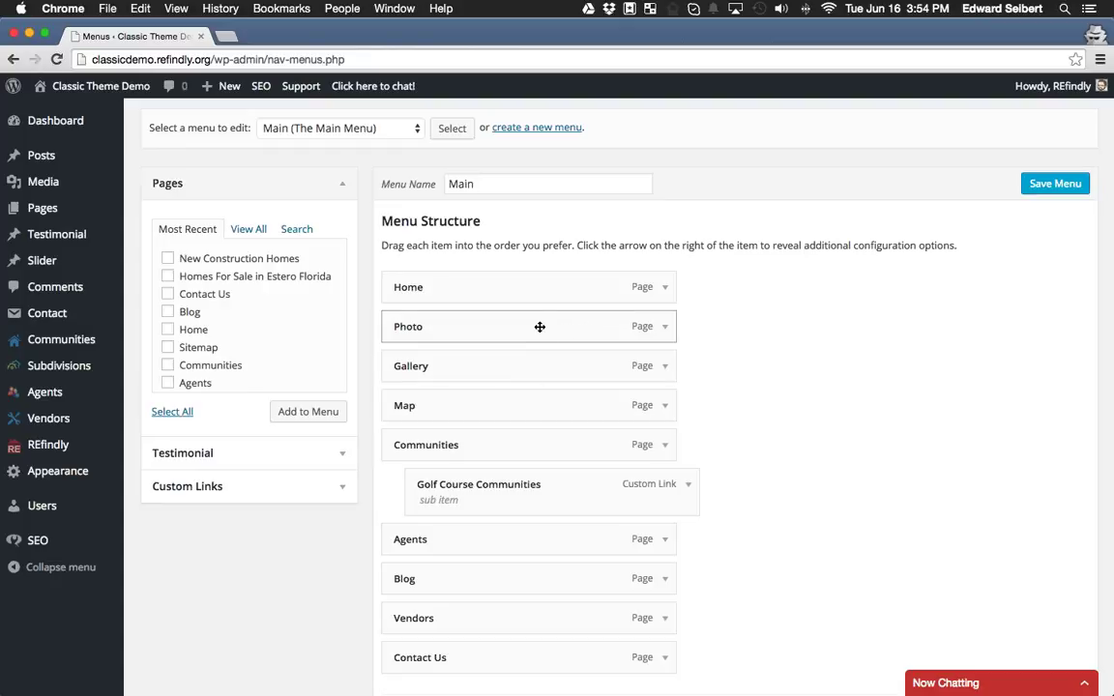
left_click(96, 86, "super")
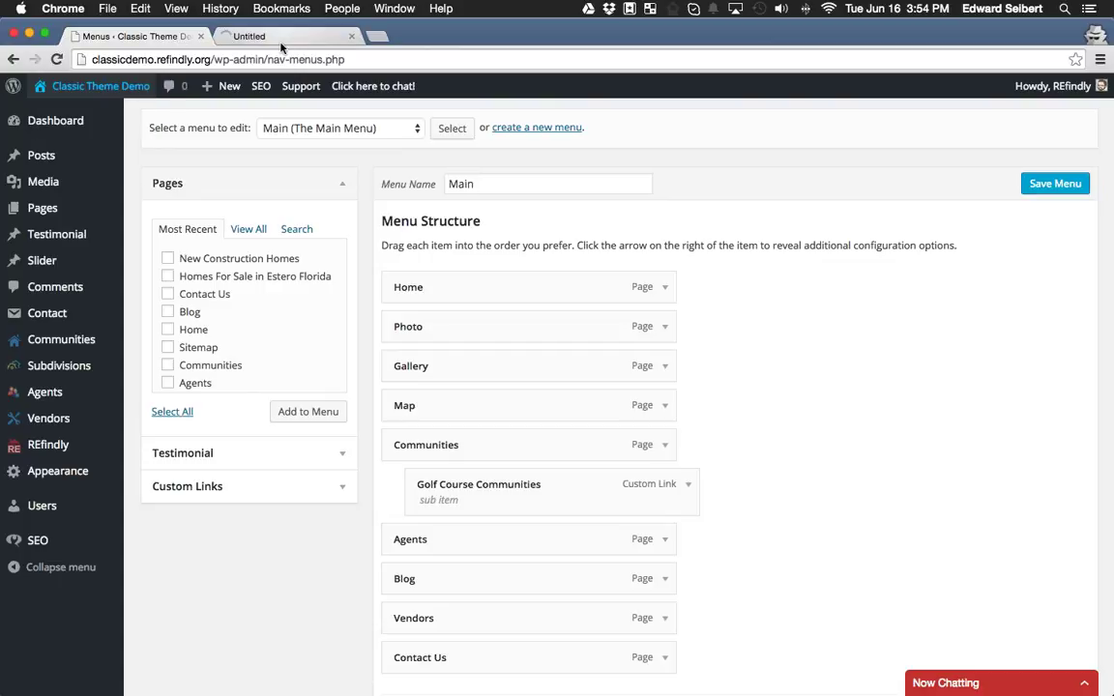
left_click(273, 37)
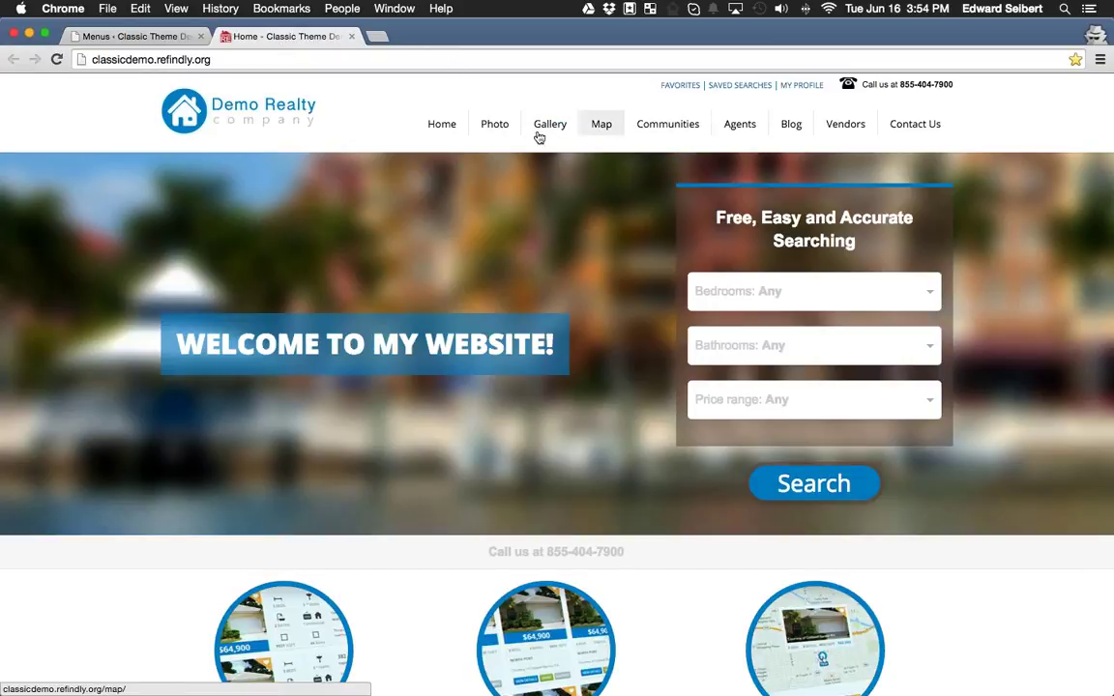
left_click(135, 35)
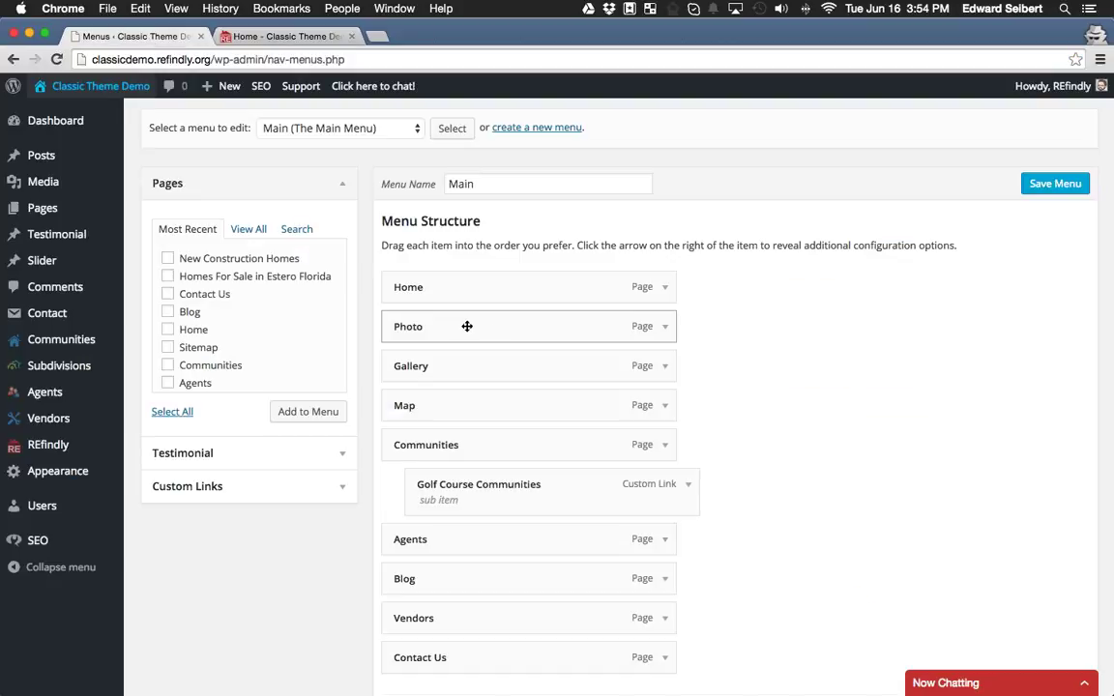
left_click(290, 36)
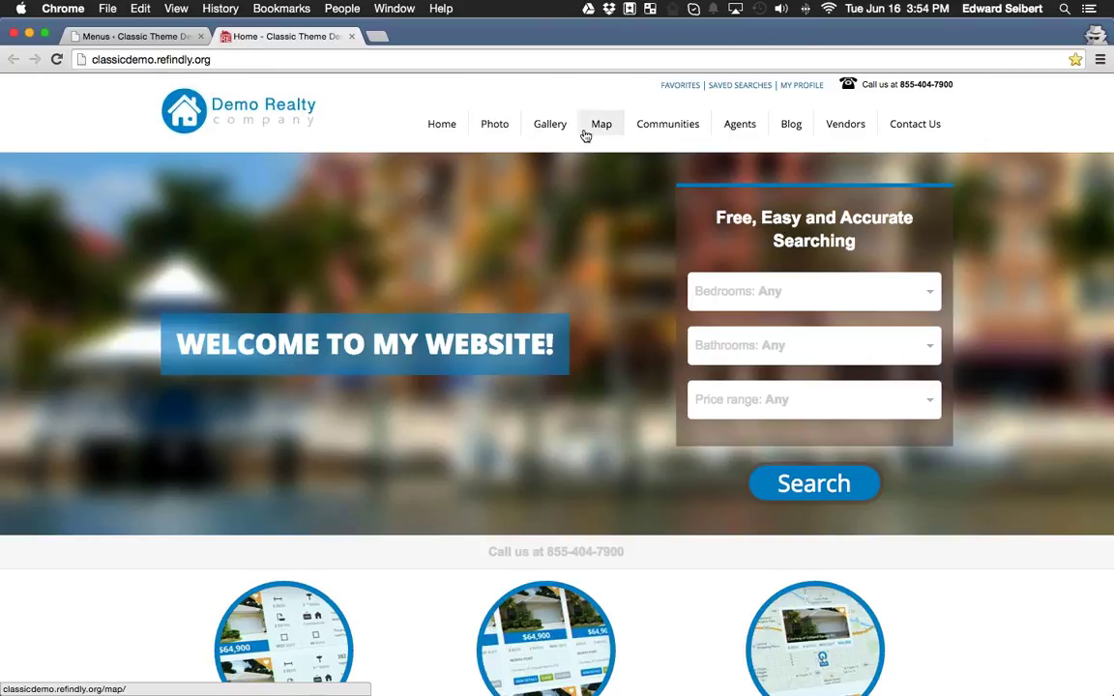
left_click(128, 37)
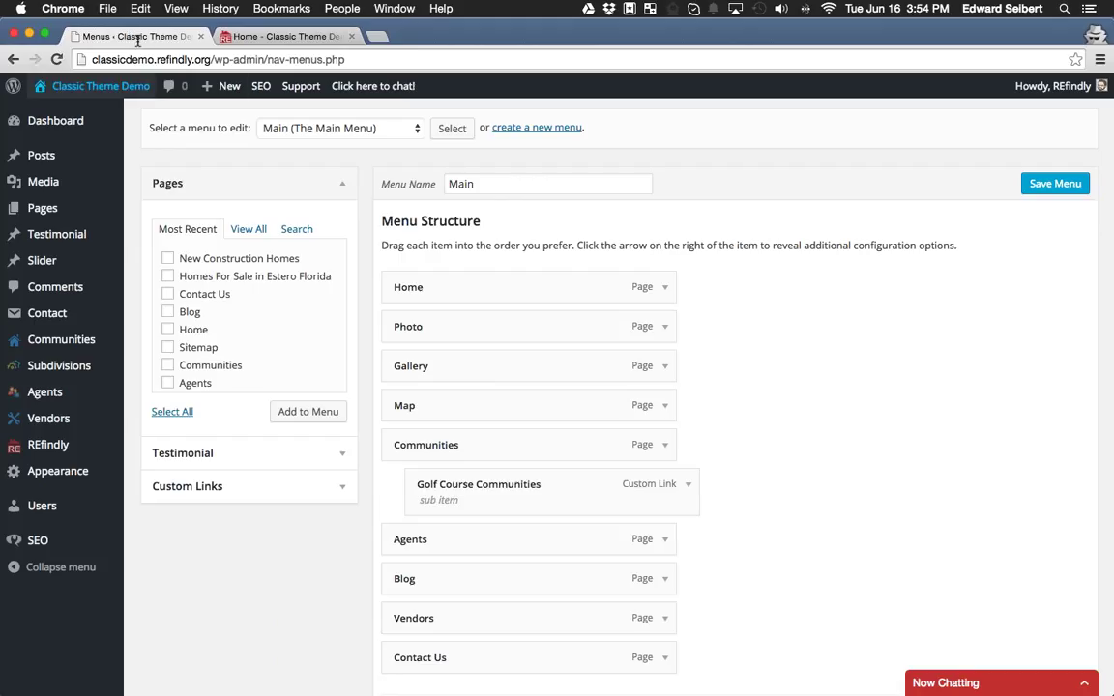
Search the Pages box for 'gallery' and add the Gallery page to the Main menu.
left_click(302, 487)
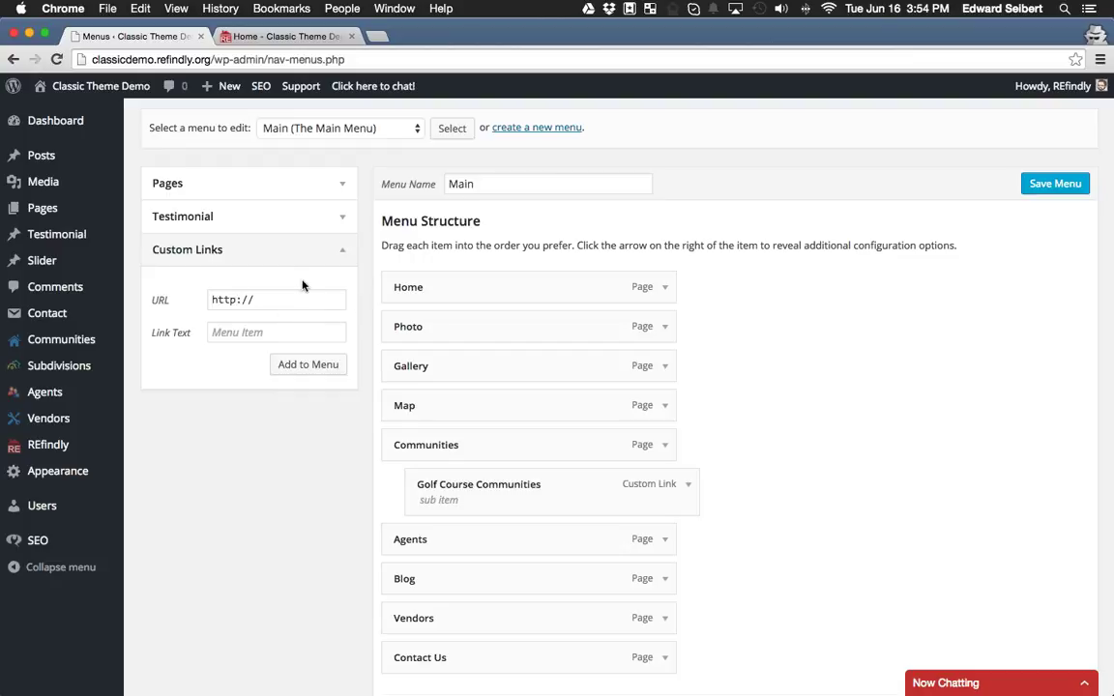
left_click(319, 185)
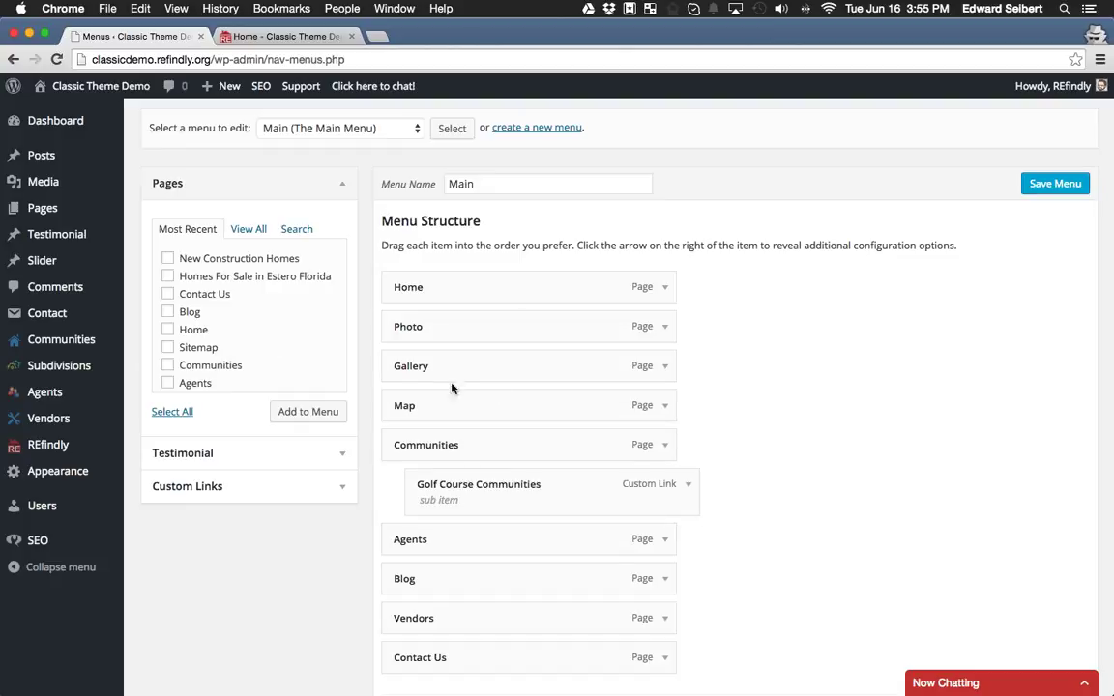
left_click(296, 229)
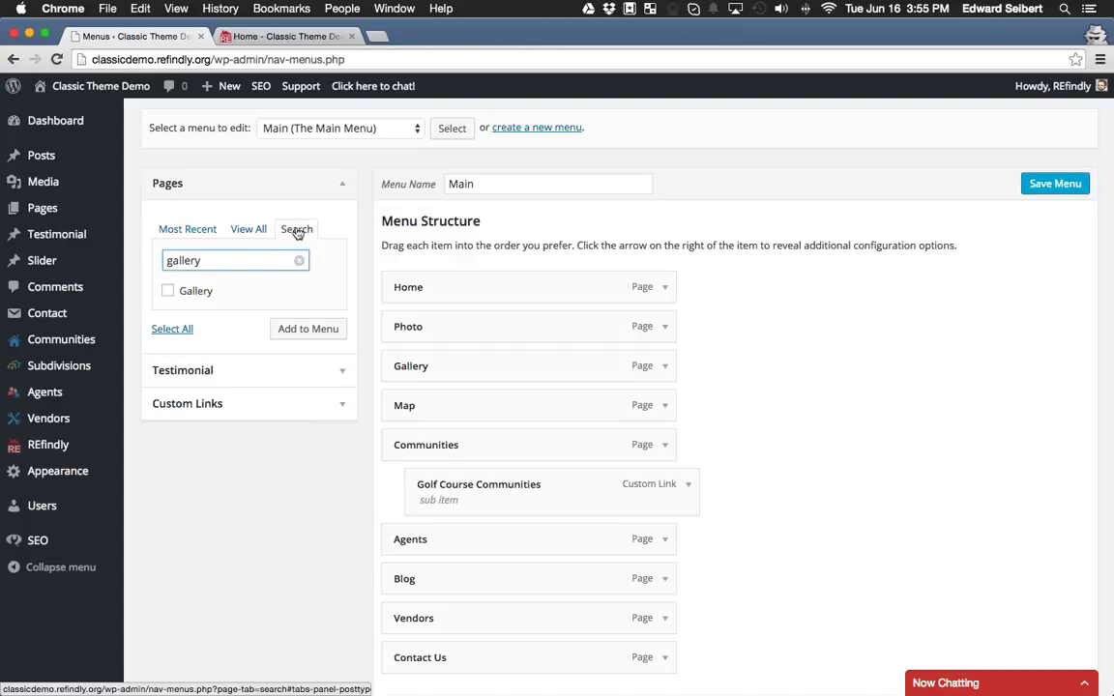
left_click(170, 292)
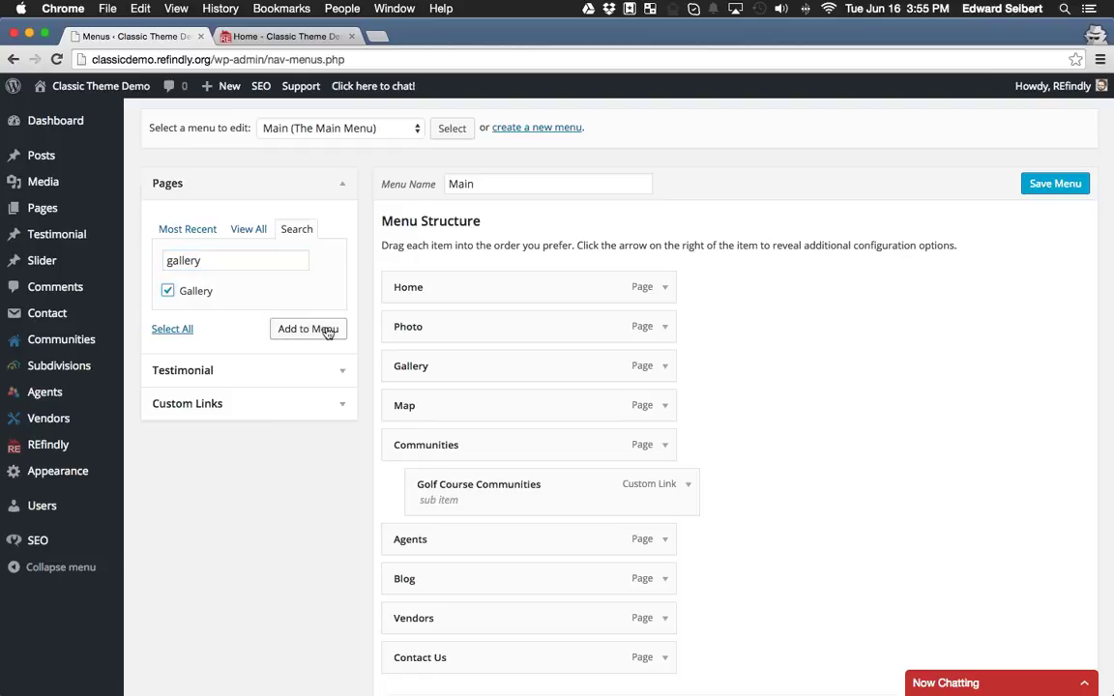
left_click(327, 330)
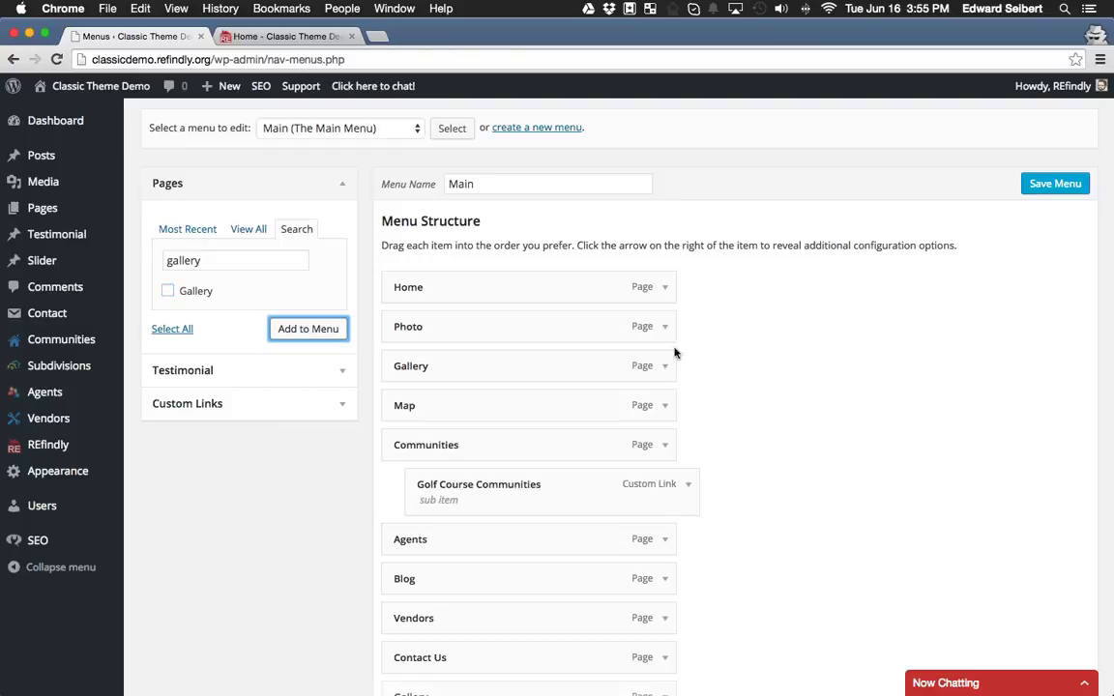
scroll(781, 275, "down", 5)
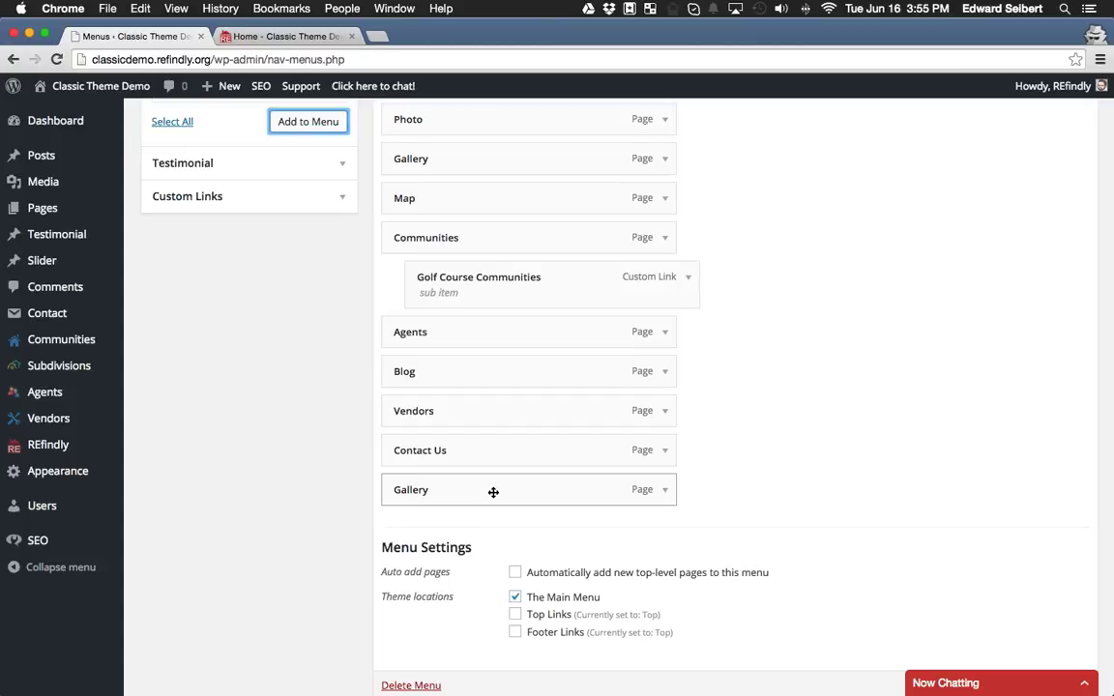
scroll(494, 493, "up", 2)
Drag the new Gallery item directly below Home and relabel it 'Property Search'.
left_click_drag(492, 539, 478, 165)
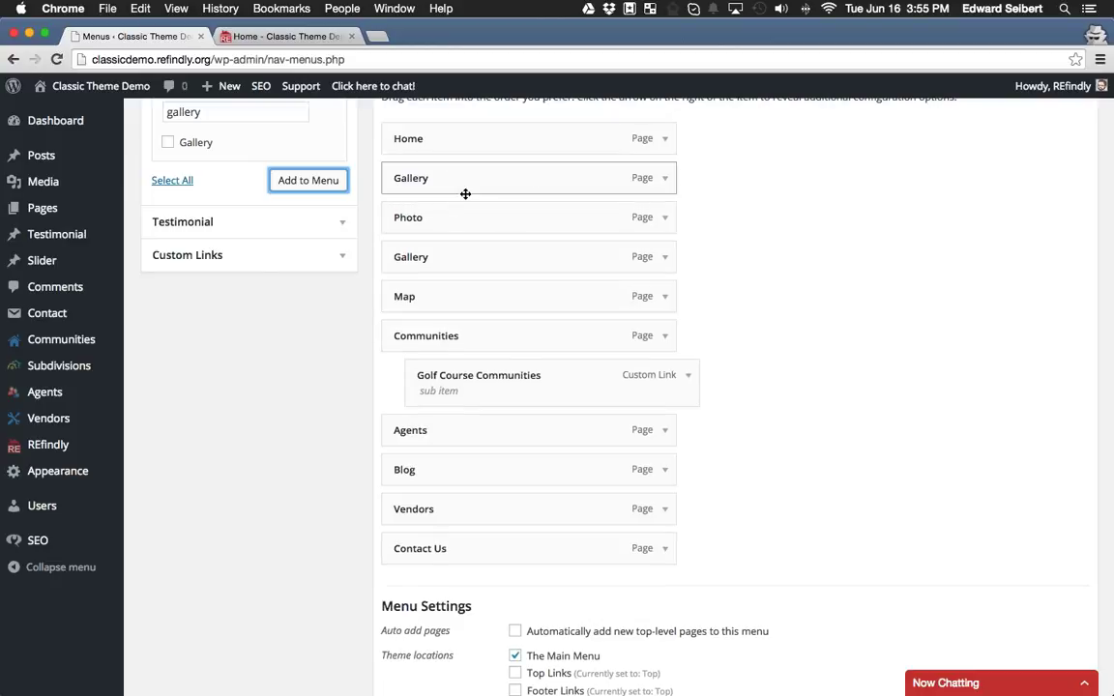
left_click(666, 181)
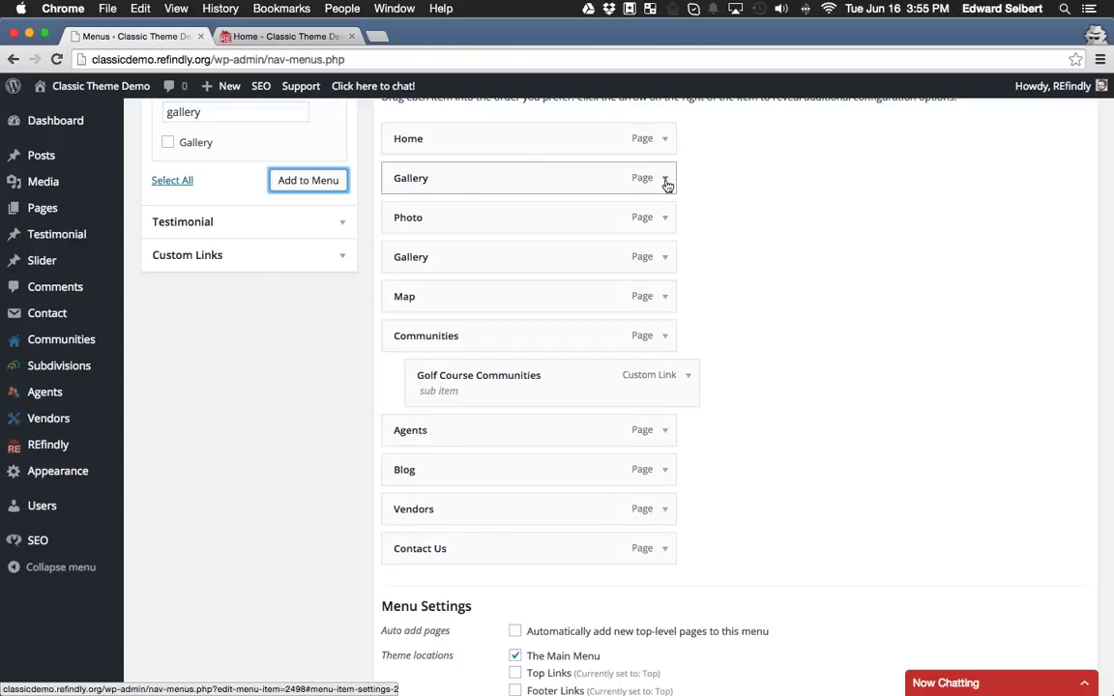
left_click(666, 182)
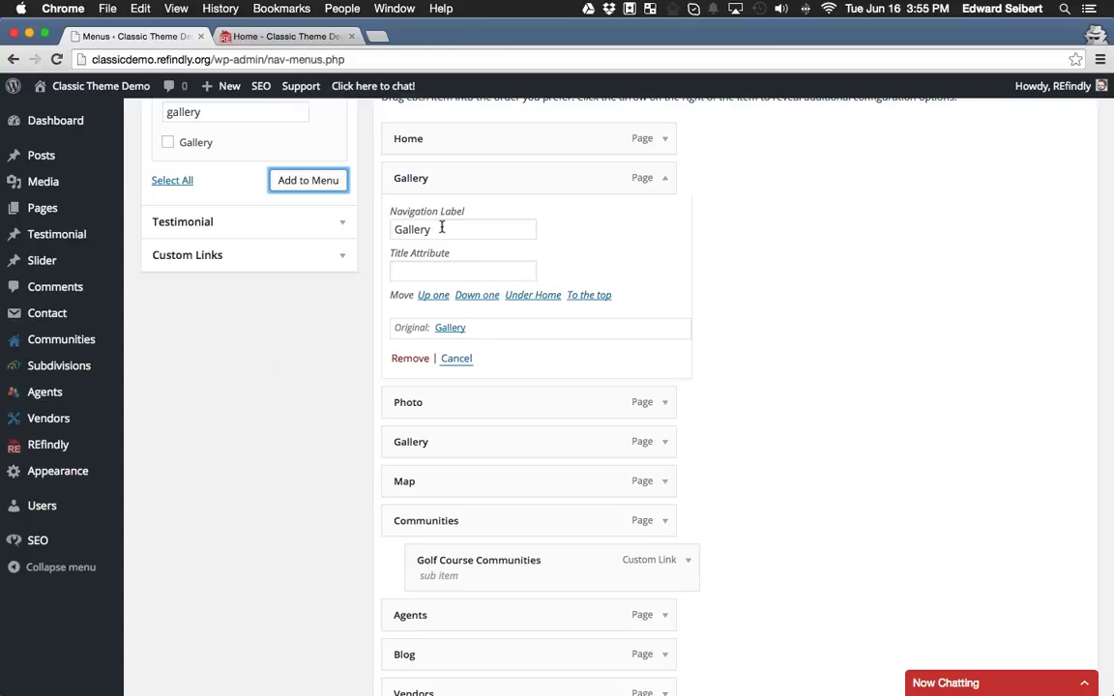
left_click_drag(440, 228, 388, 227)
type("Property Search")
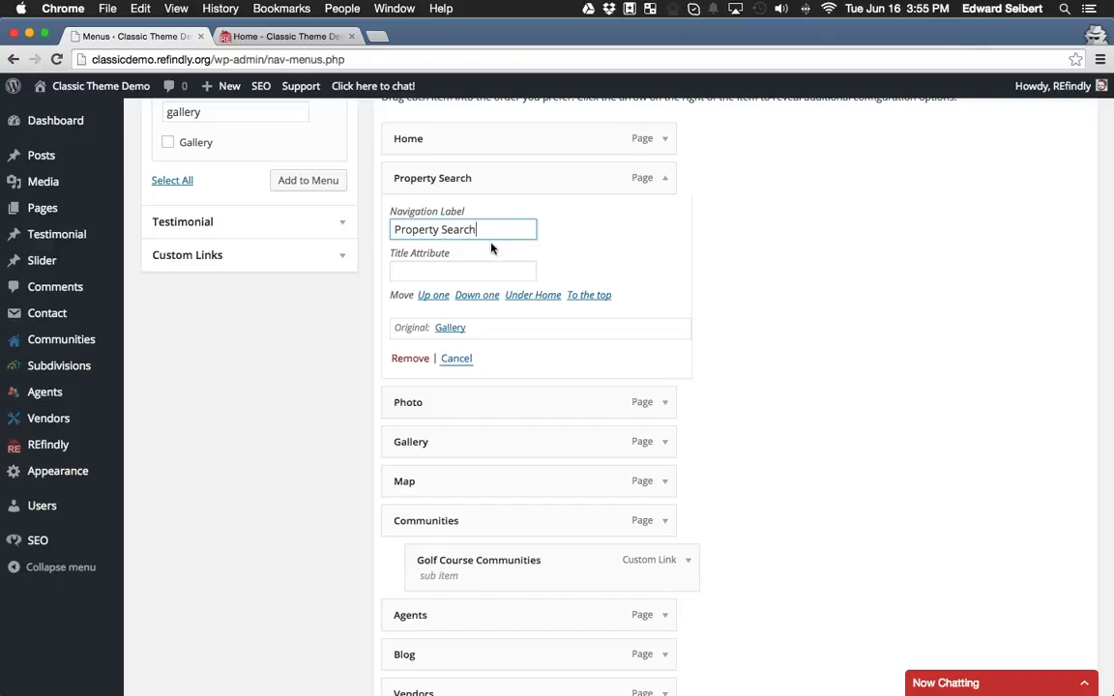
left_click(665, 180)
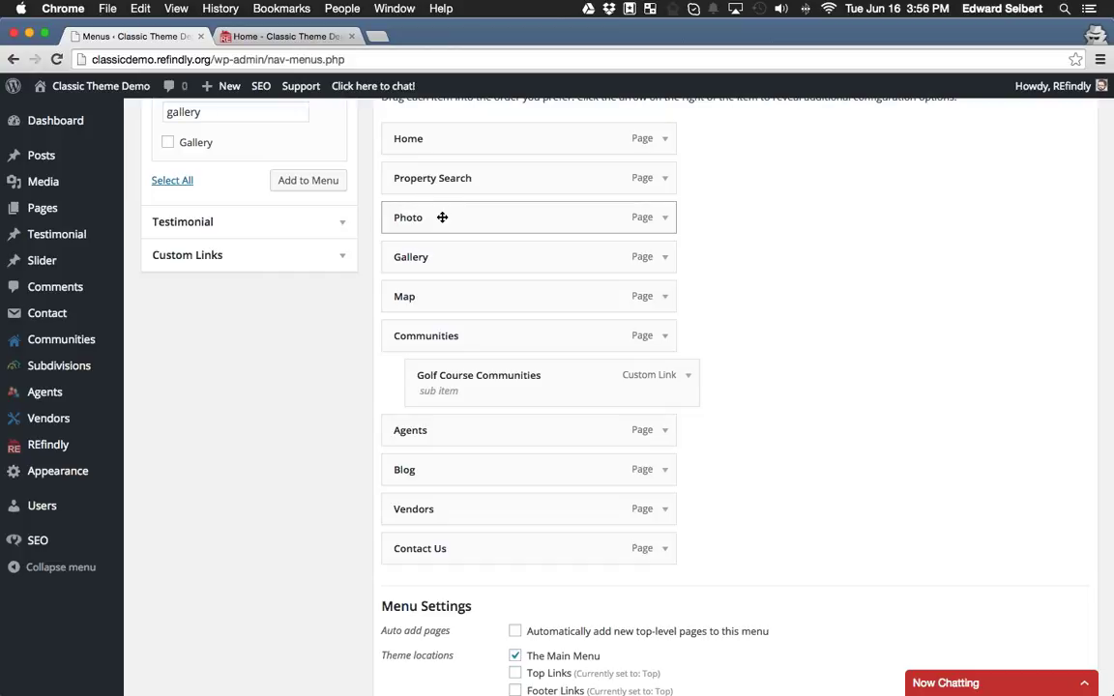
Nest the Photo, Gallery and Map items as sub items under Property Search.
left_click_drag(443, 179, 379, 180)
left_click_drag(422, 220, 460, 220)
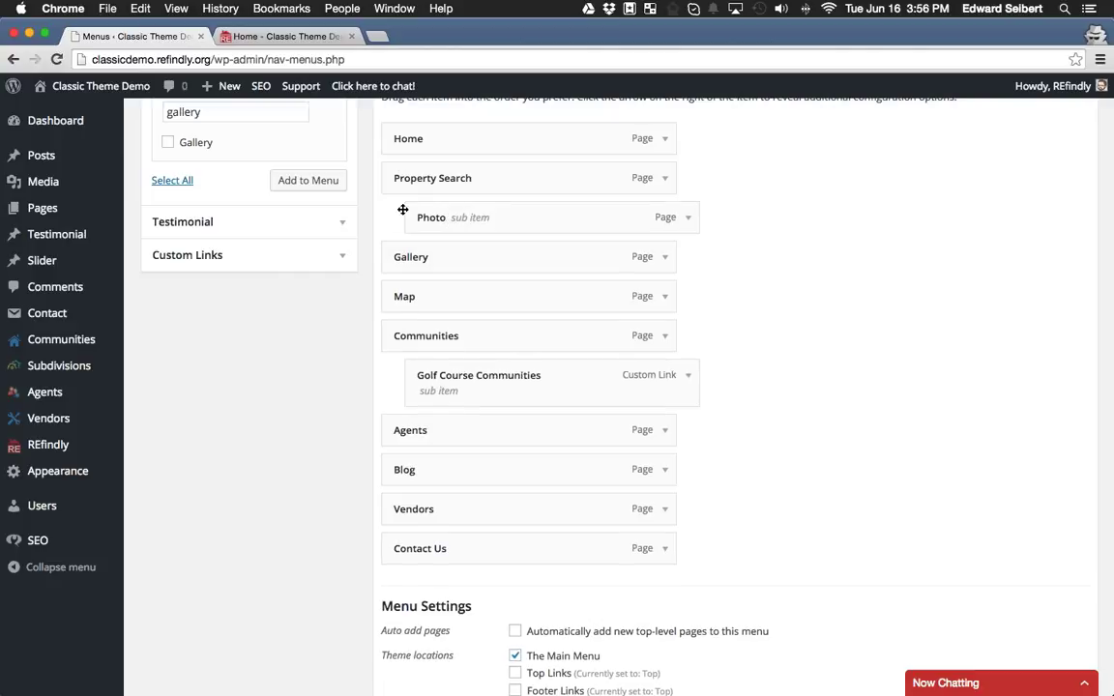
left_click_drag(410, 256, 439, 249)
left_click_drag(423, 297, 445, 296)
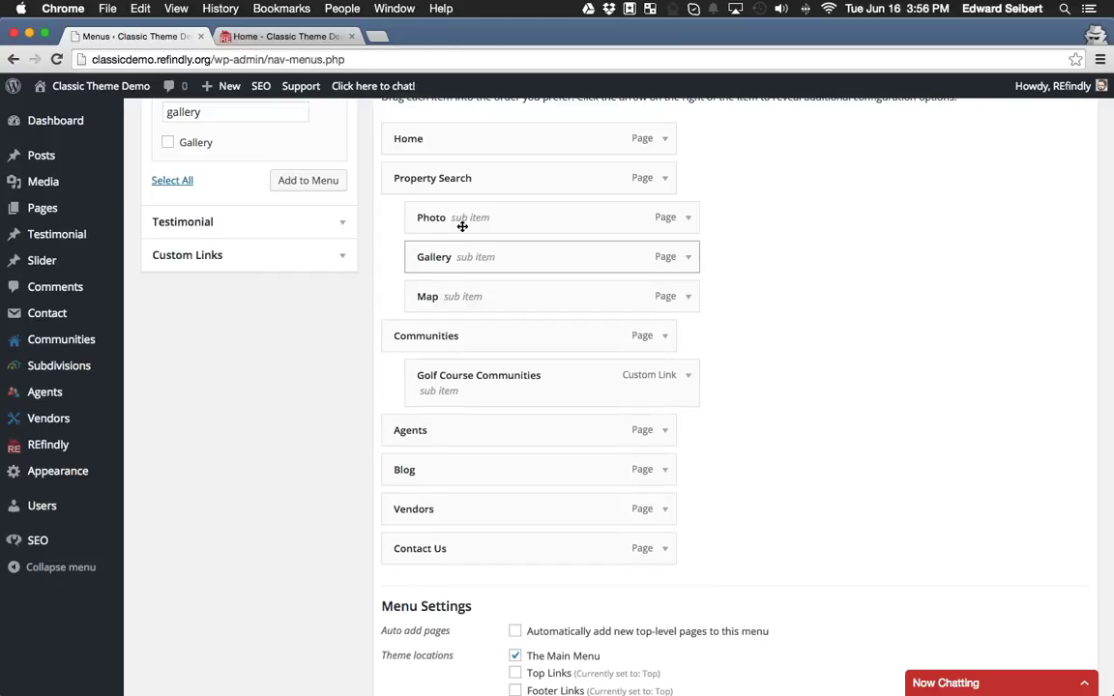
Relabel the sub items: add 'View' to Photo, rename Gallery 'Property Gallery' and Map 'Map Search'.
left_click(689, 218)
left_click(479, 268)
type("View")
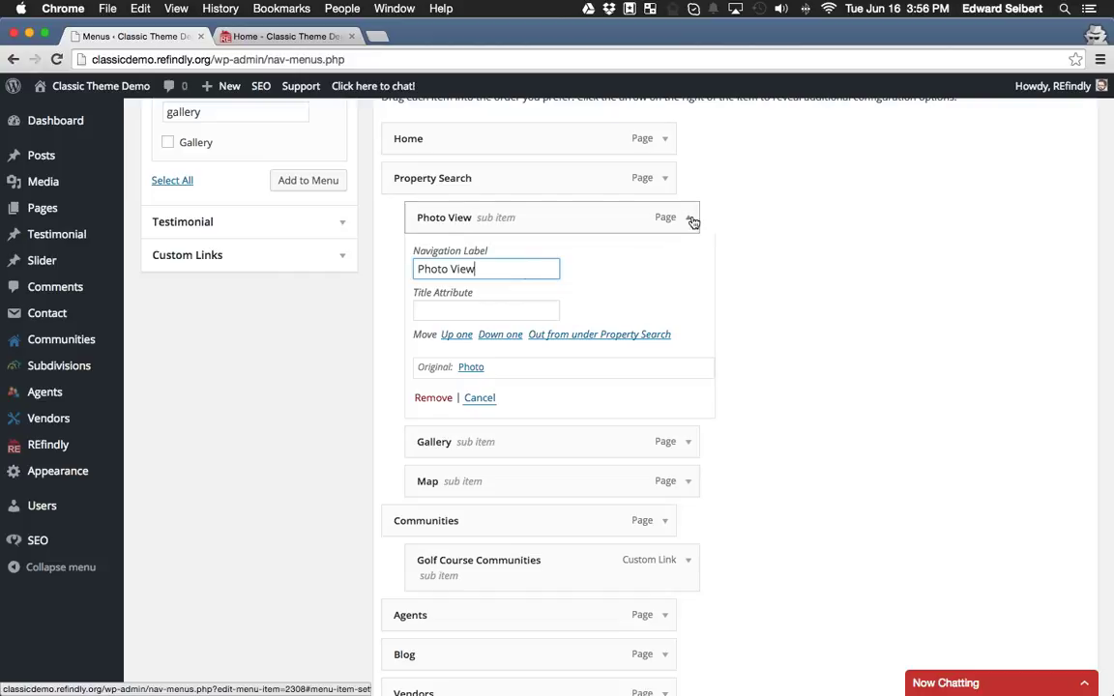
left_click(692, 222)
left_click(688, 256)
left_click(462, 309)
key("Home")
type("Property")
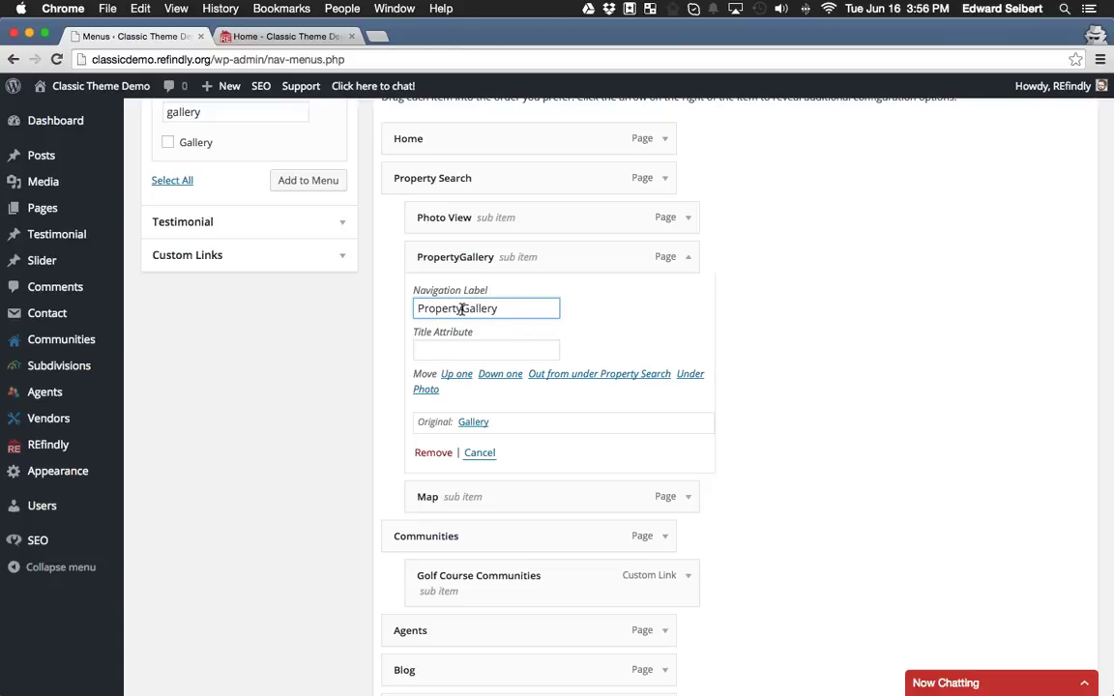
left_click(688, 256)
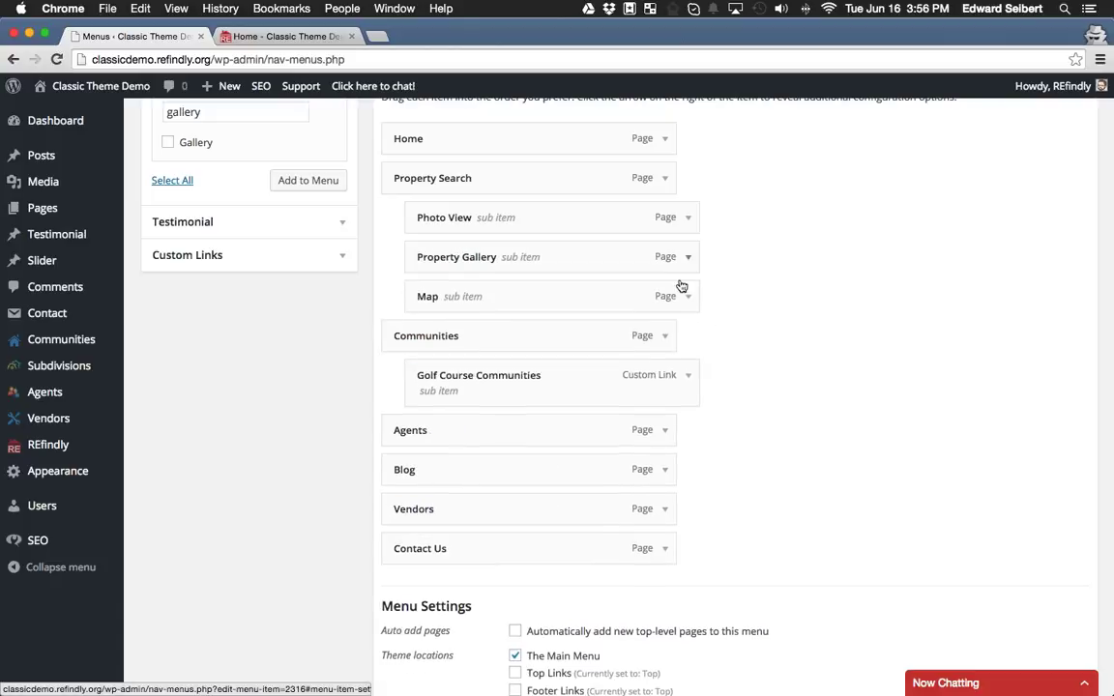
left_click(689, 296)
left_click(490, 356)
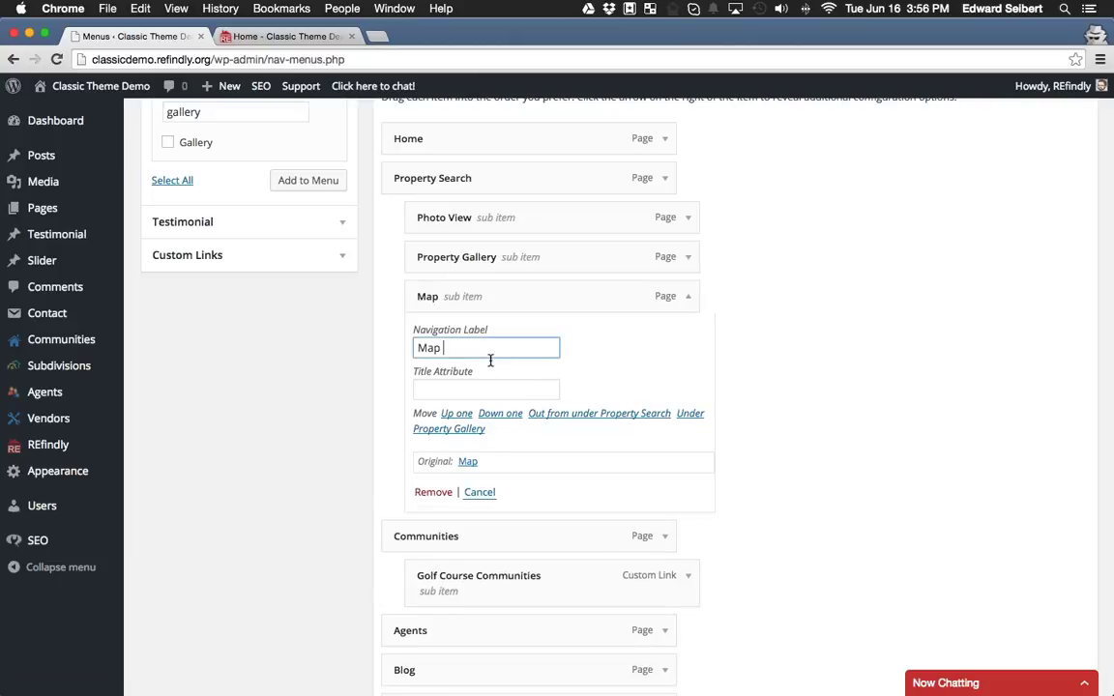
type("Search")
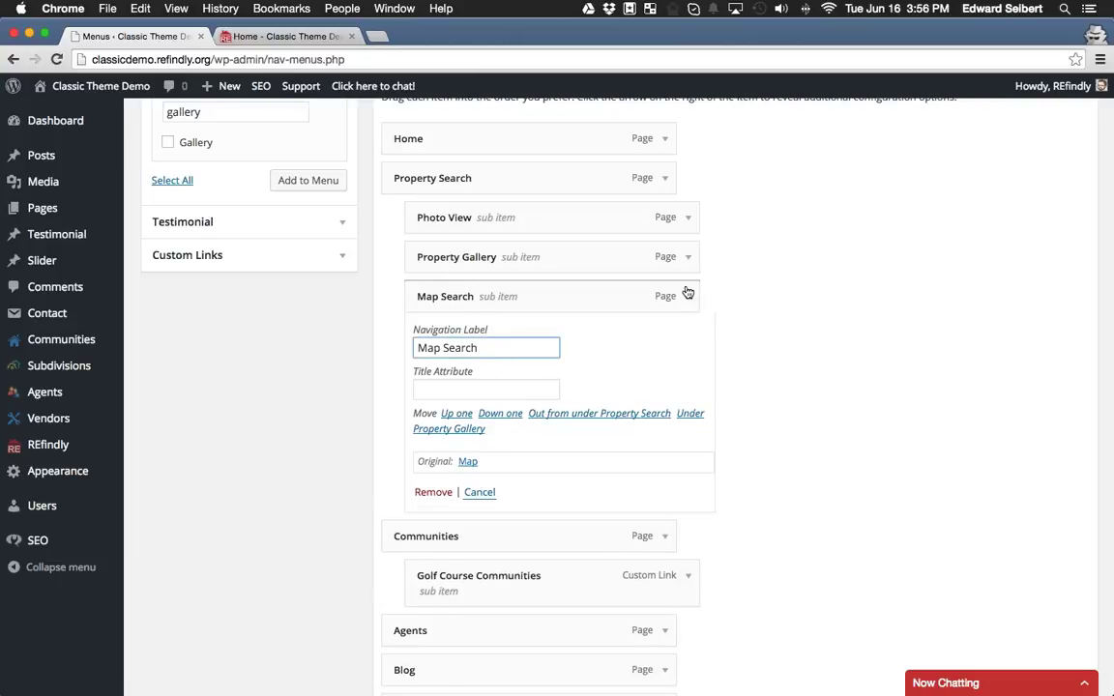
left_click(688, 297)
Save the updated Main menu and view the live site.
scroll(796, 306, "down", 3)
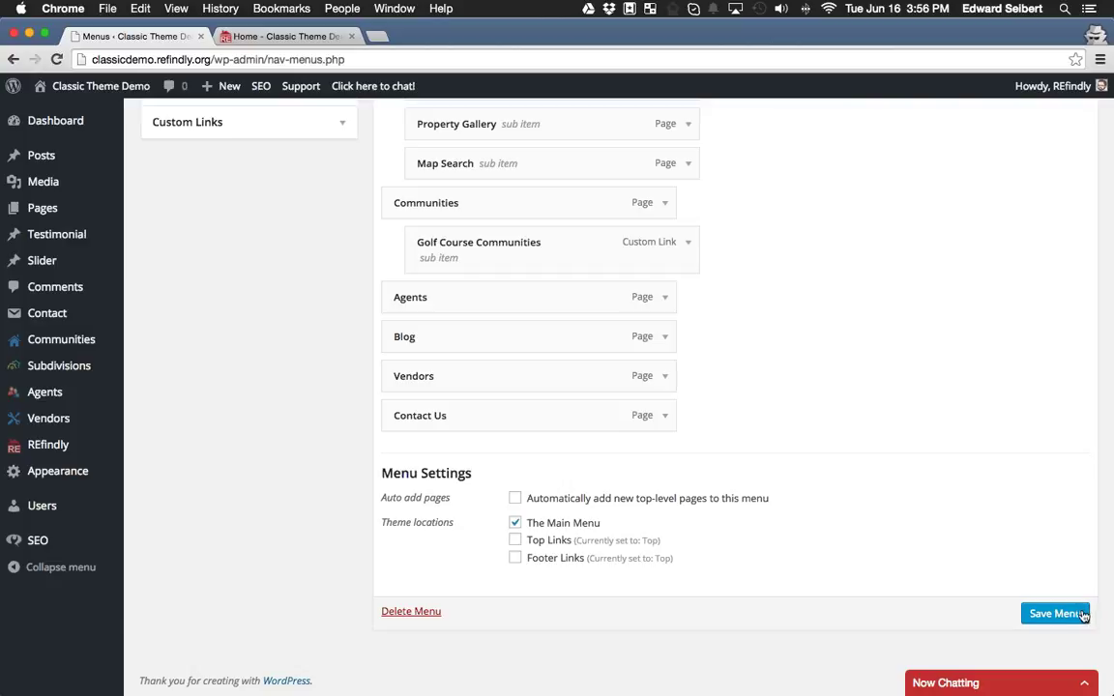
left_click(1064, 615)
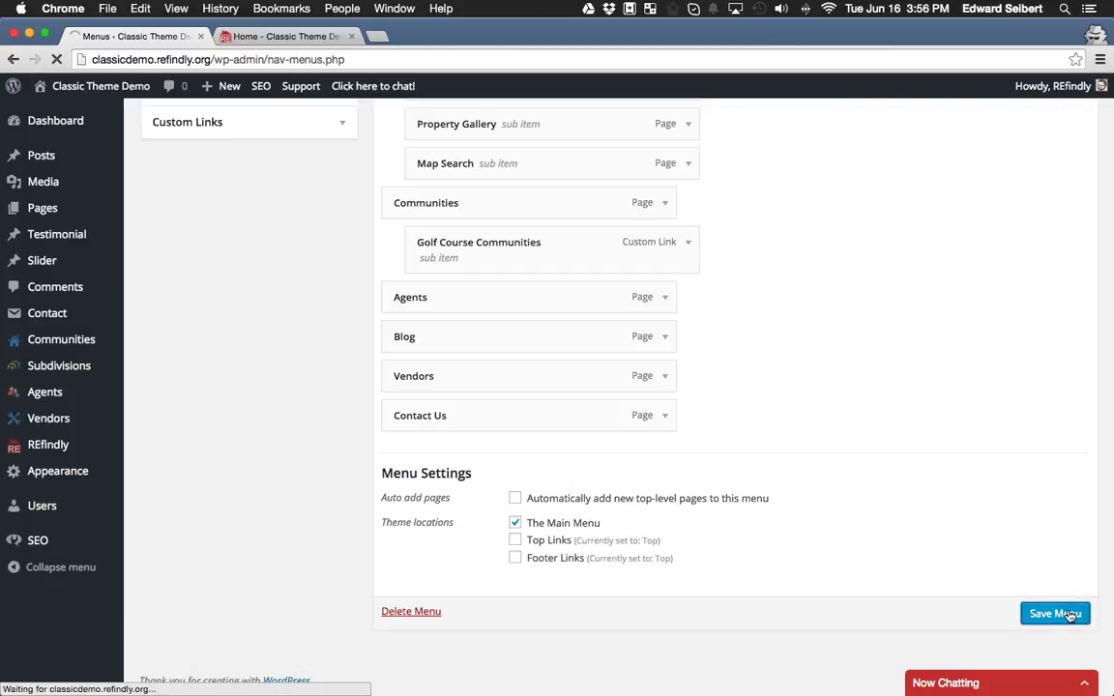
left_click(232, 36)
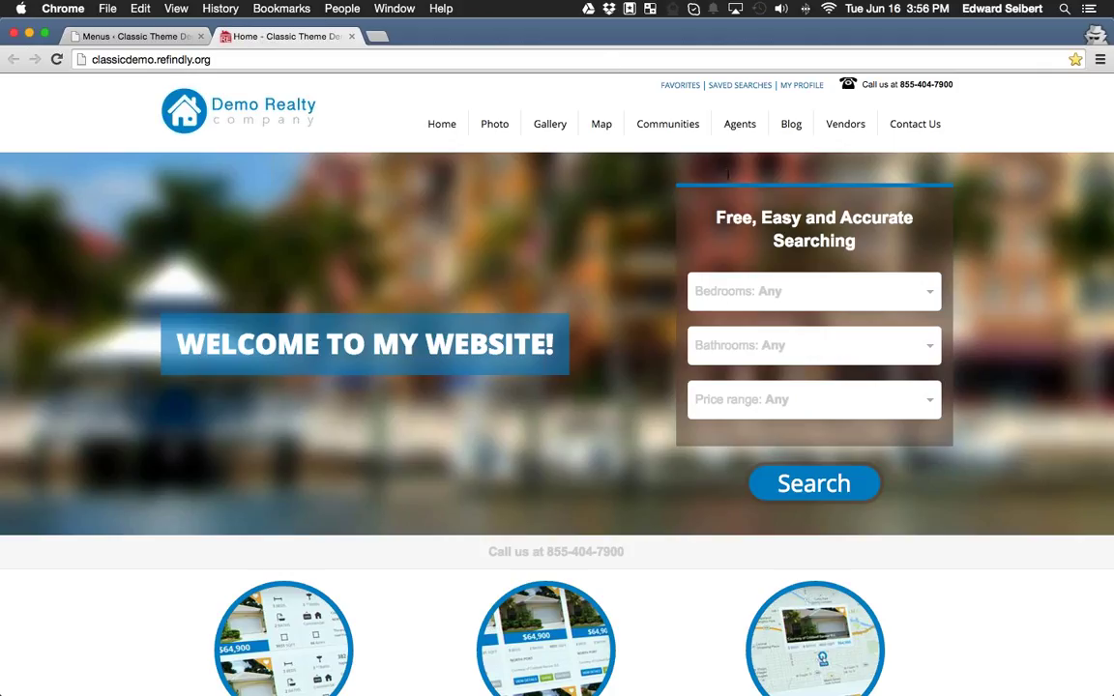
Reload the live site and open the Property Search gallery page from the new menu.
left_click(57, 60)
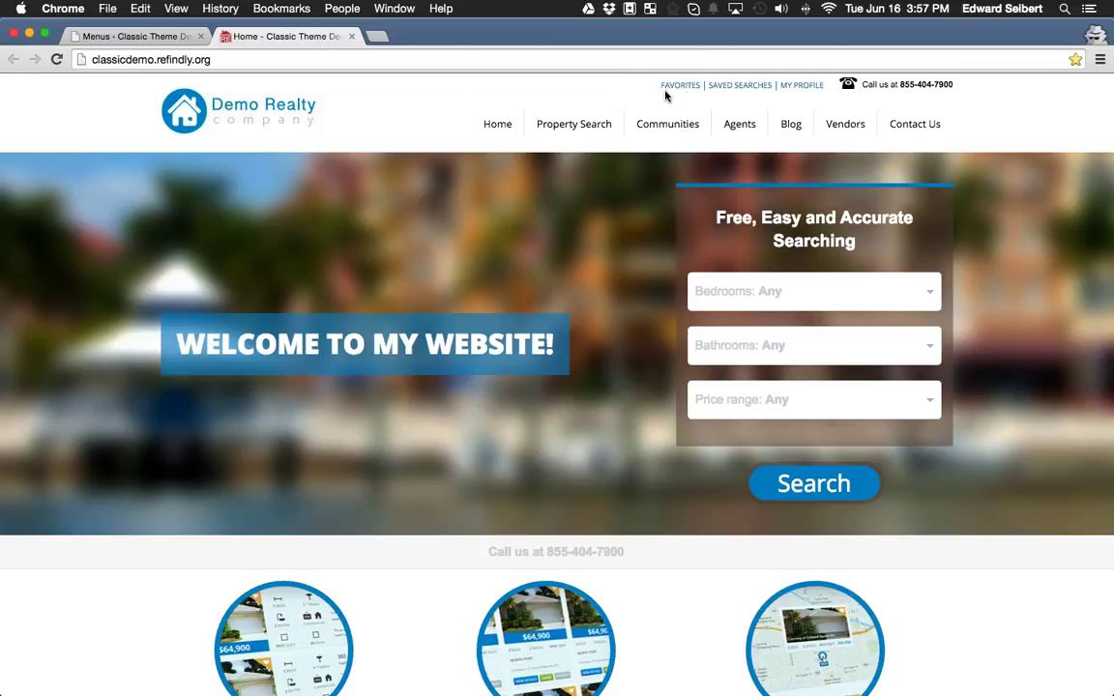
mouse_move(589, 126)
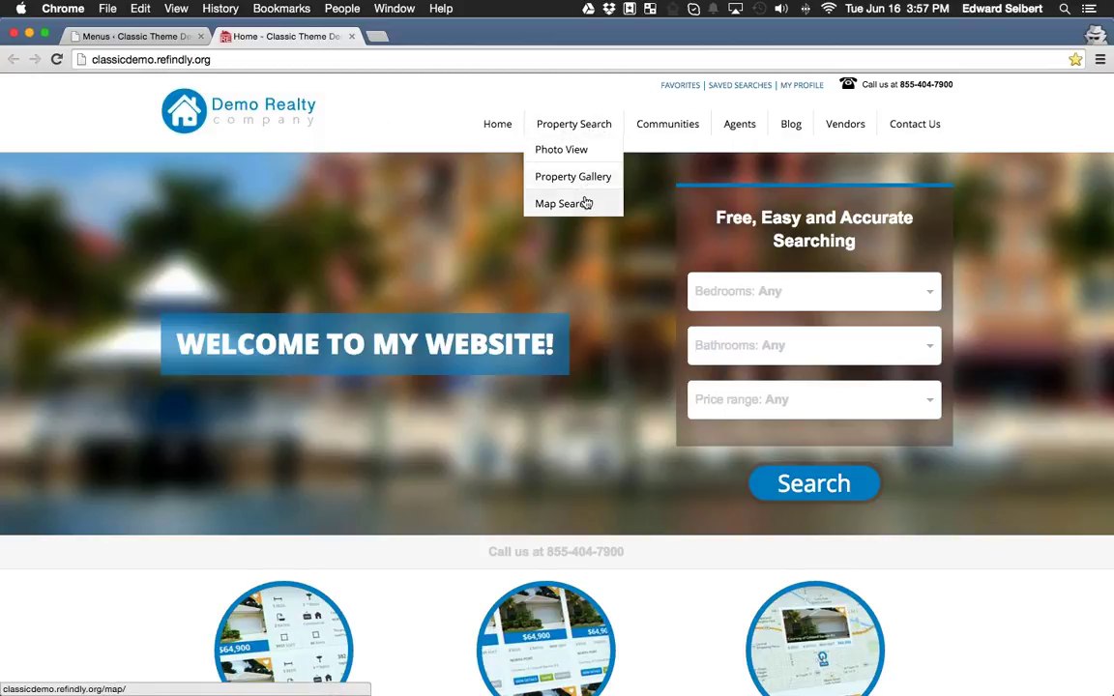
left_click(574, 129)
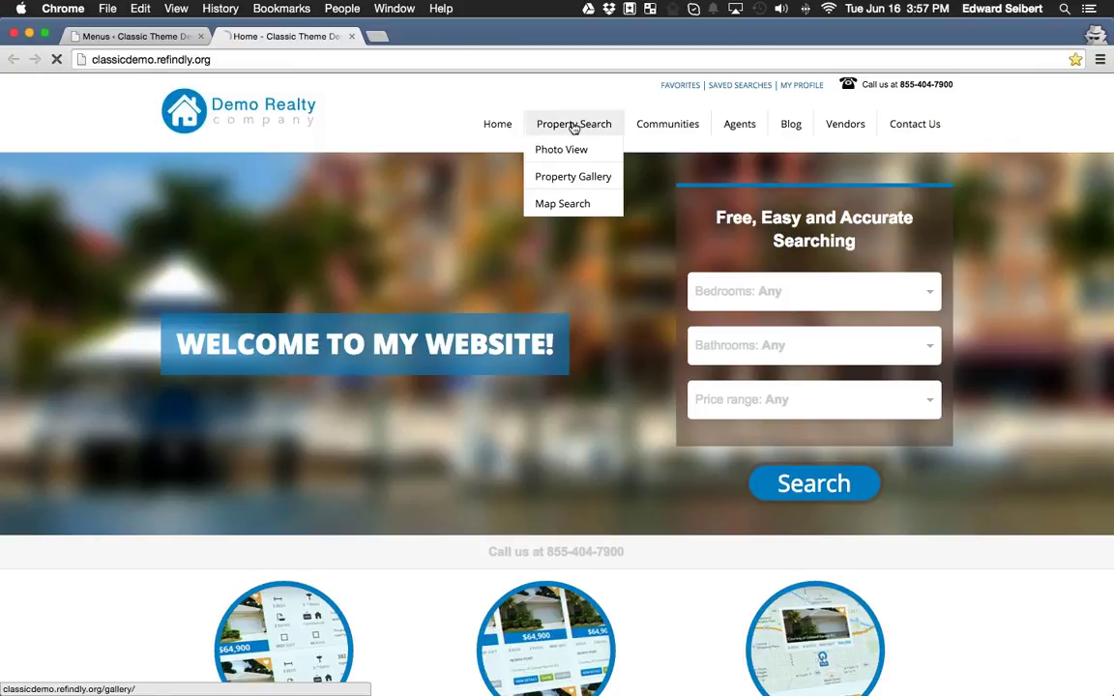
scroll(581, 309, "down", 5)
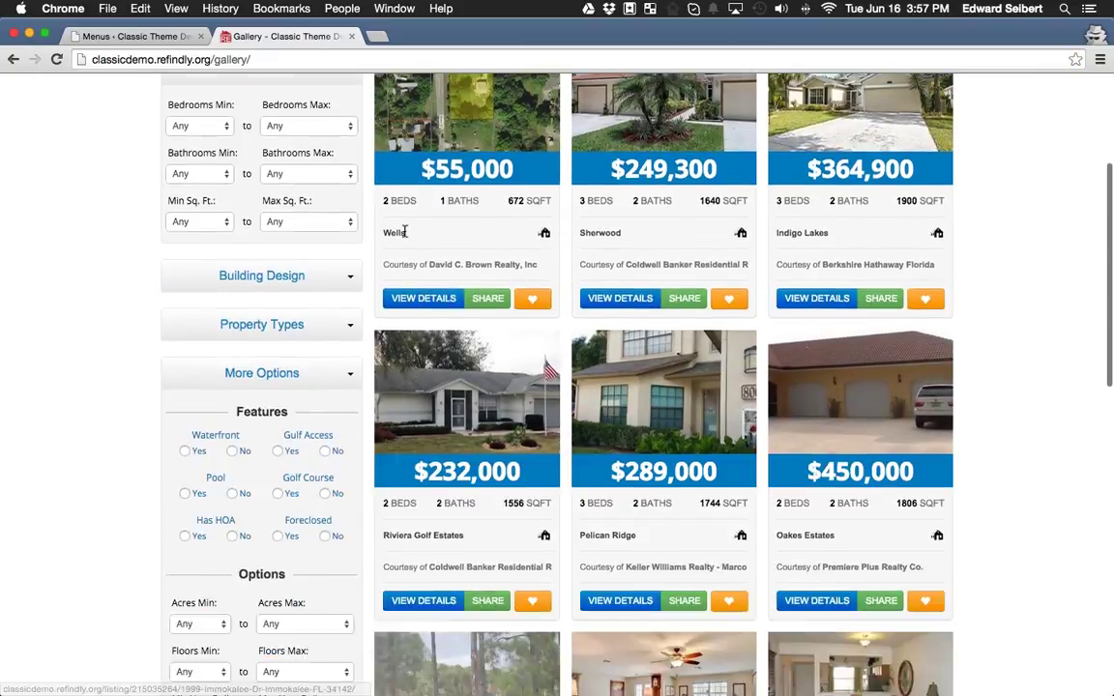
scroll(1015, 374, "up", 5)
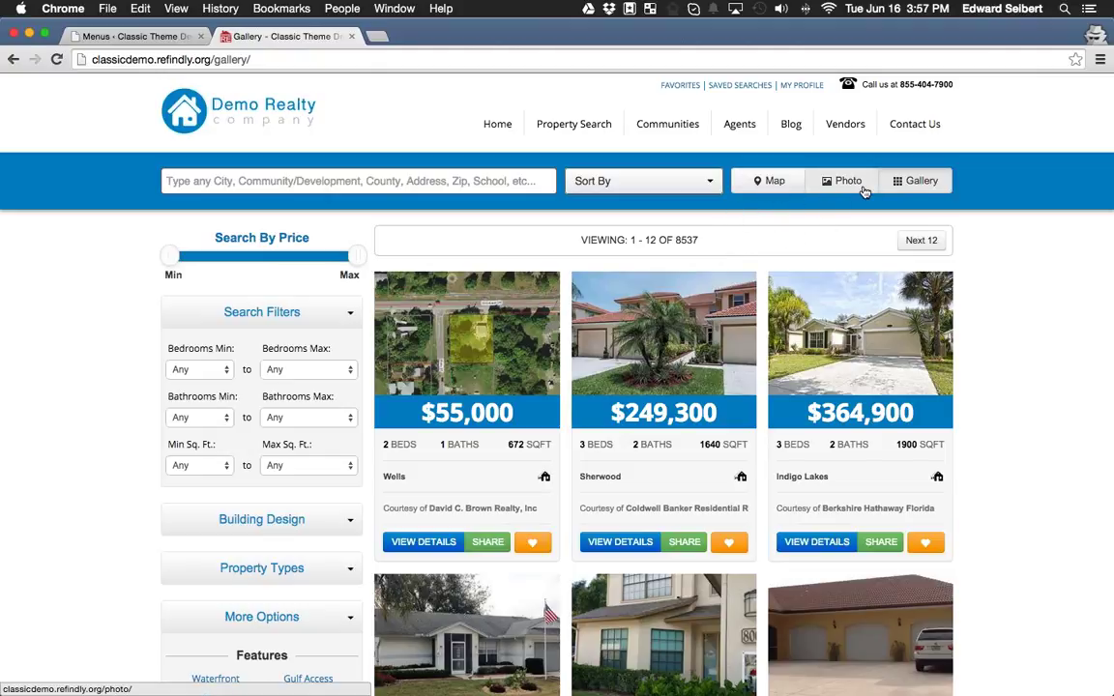
Try the listings map view, go back, then open Property Search > Map Search.
left_click(780, 184)
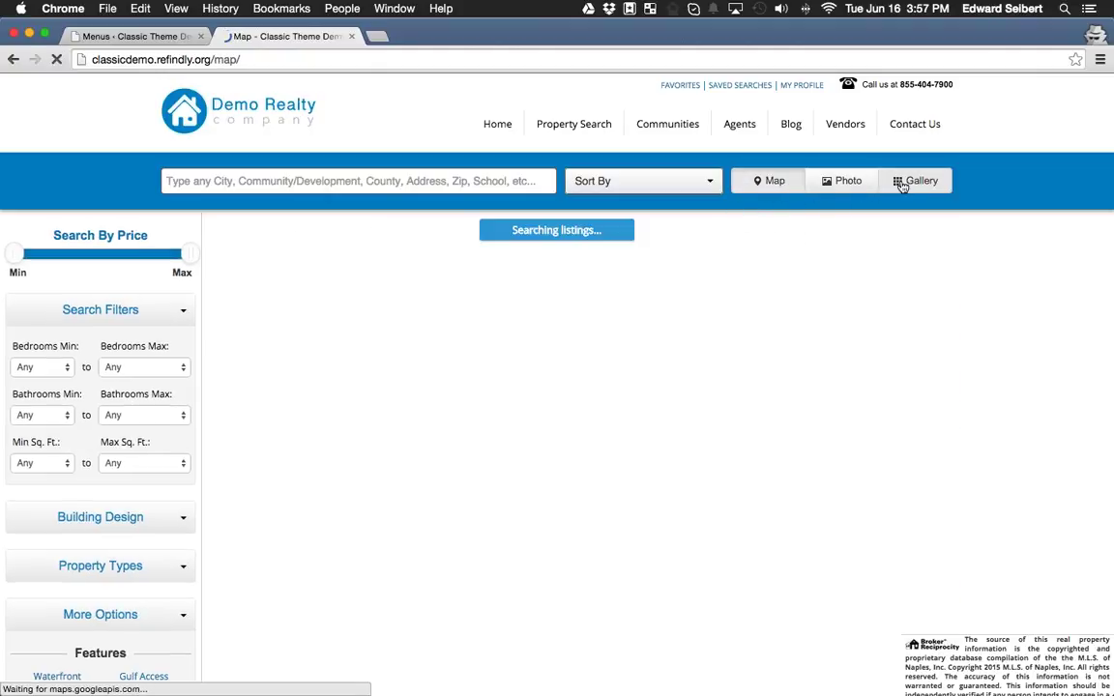
key("super+bracketleft")
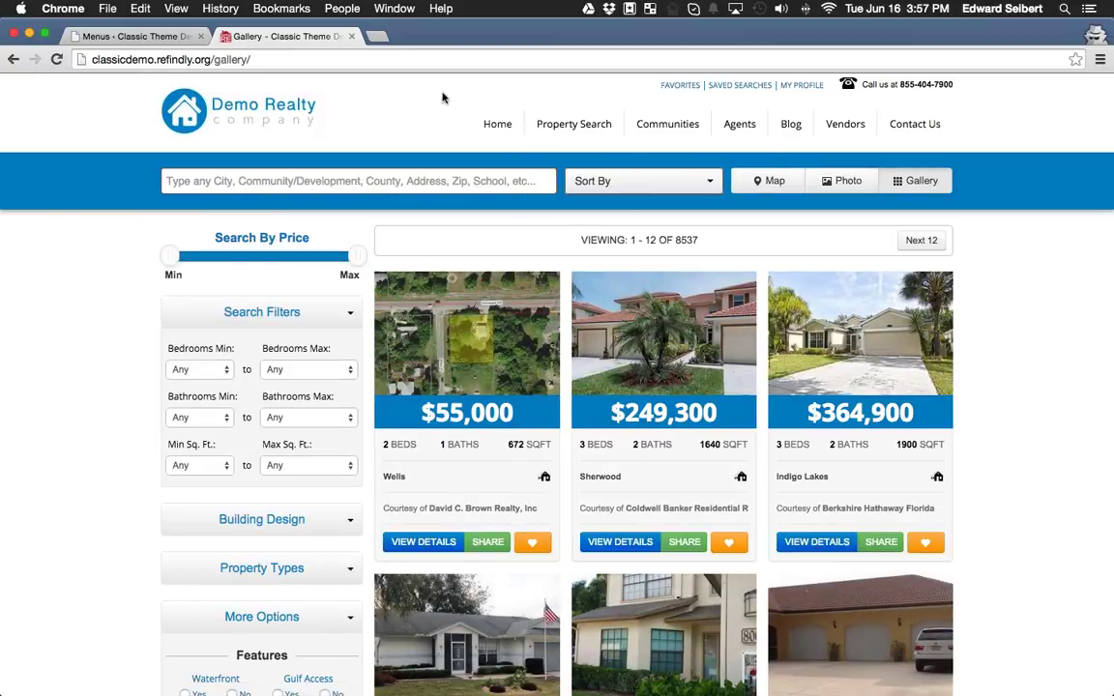
mouse_move(603, 128)
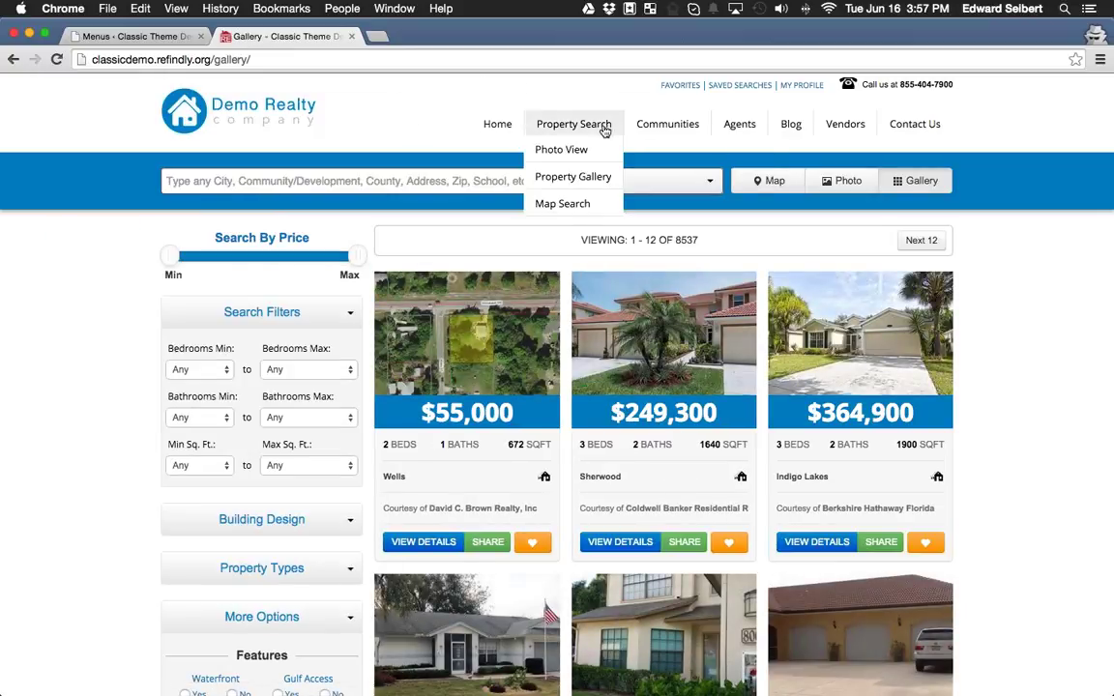
left_click(577, 203)
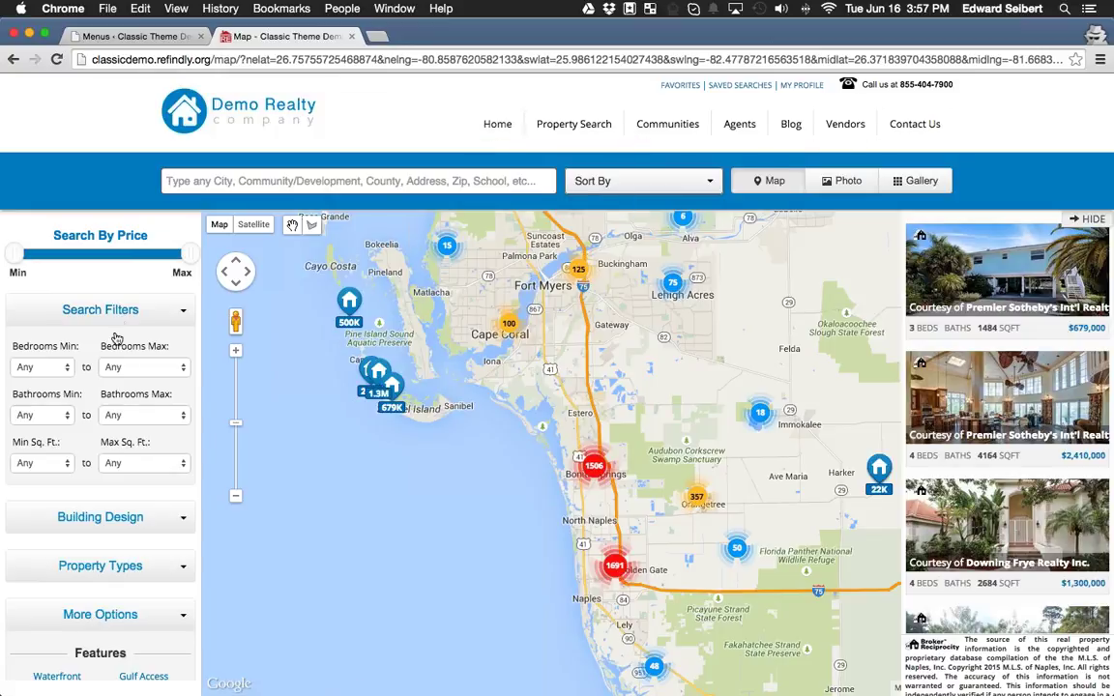
Filter the Photo View listings to a minimum of 3 bedrooms and Duplex building design.
mouse_move(527, 128)
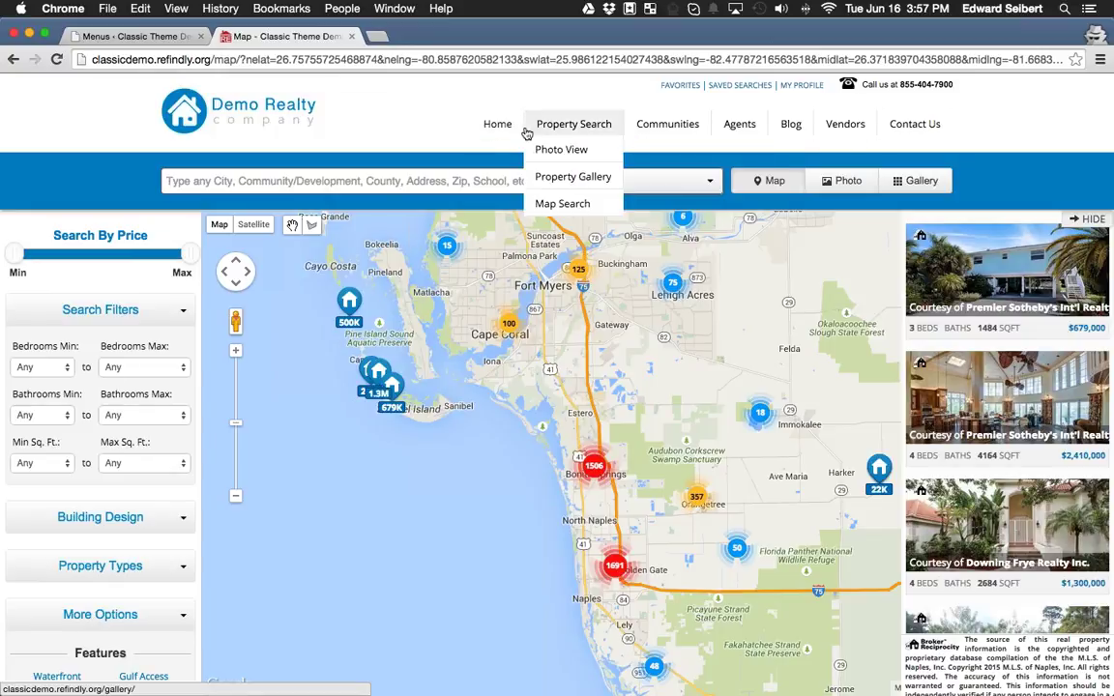
left_click(573, 151)
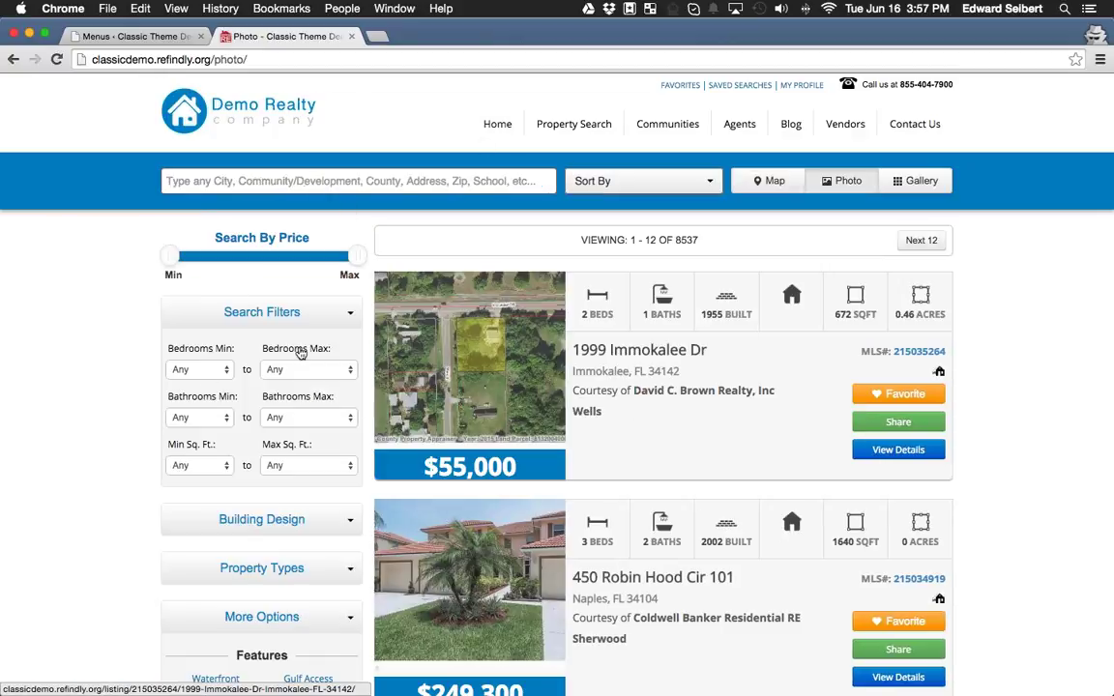
left_click(221, 368)
left_click(207, 409)
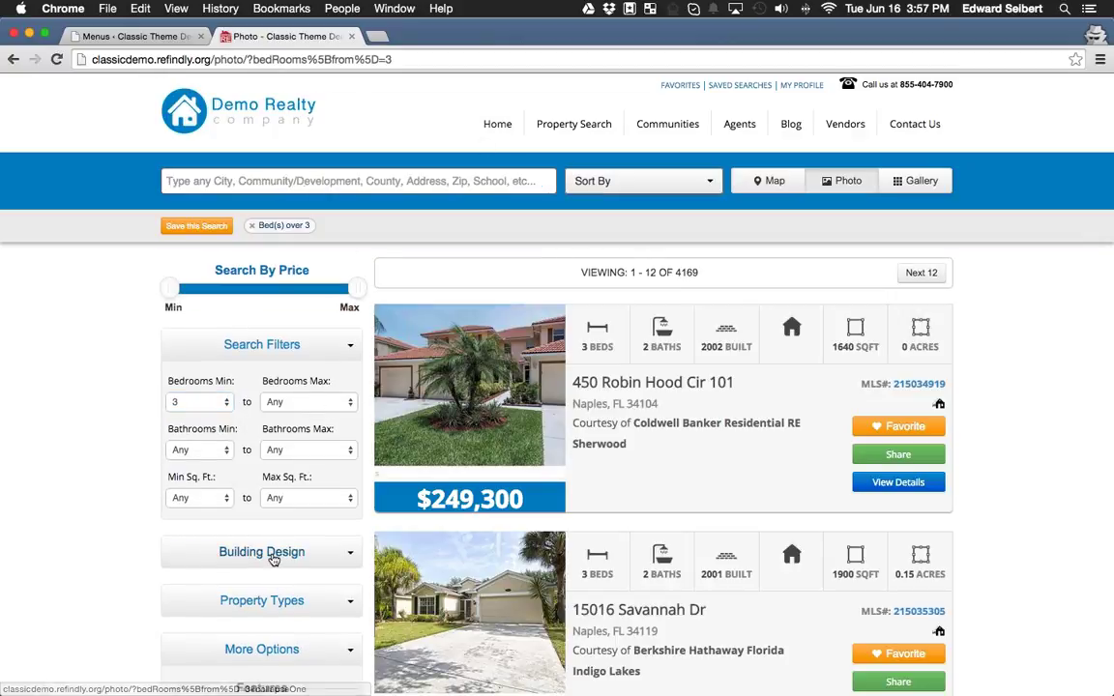
left_click(276, 553)
left_click(171, 584)
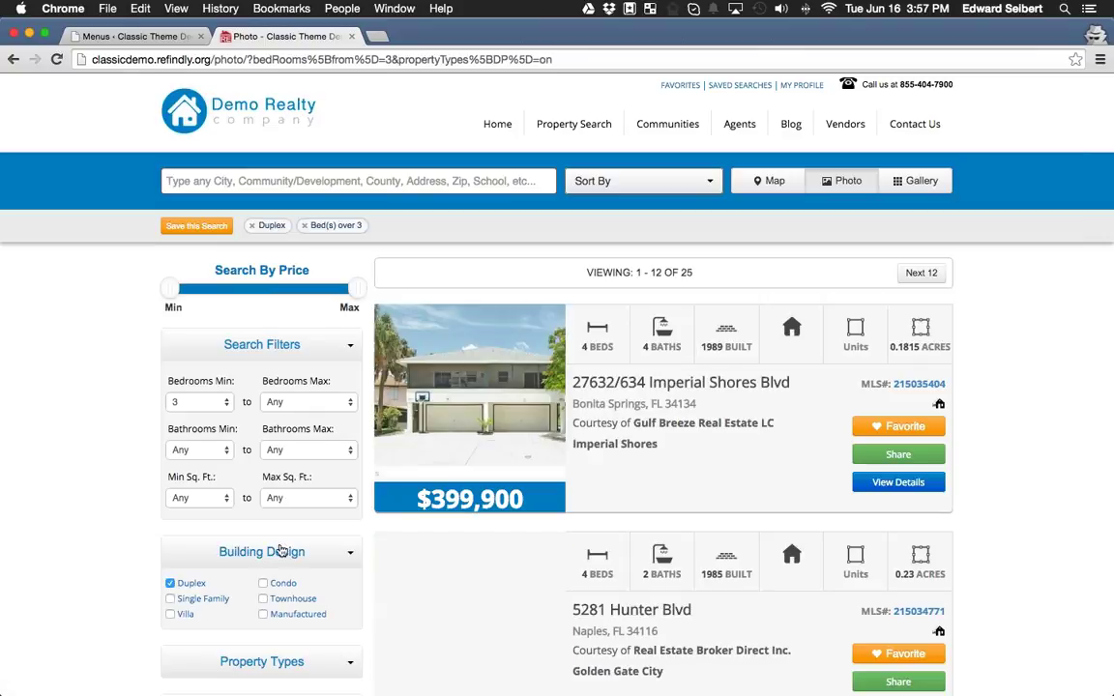
left_click(280, 553)
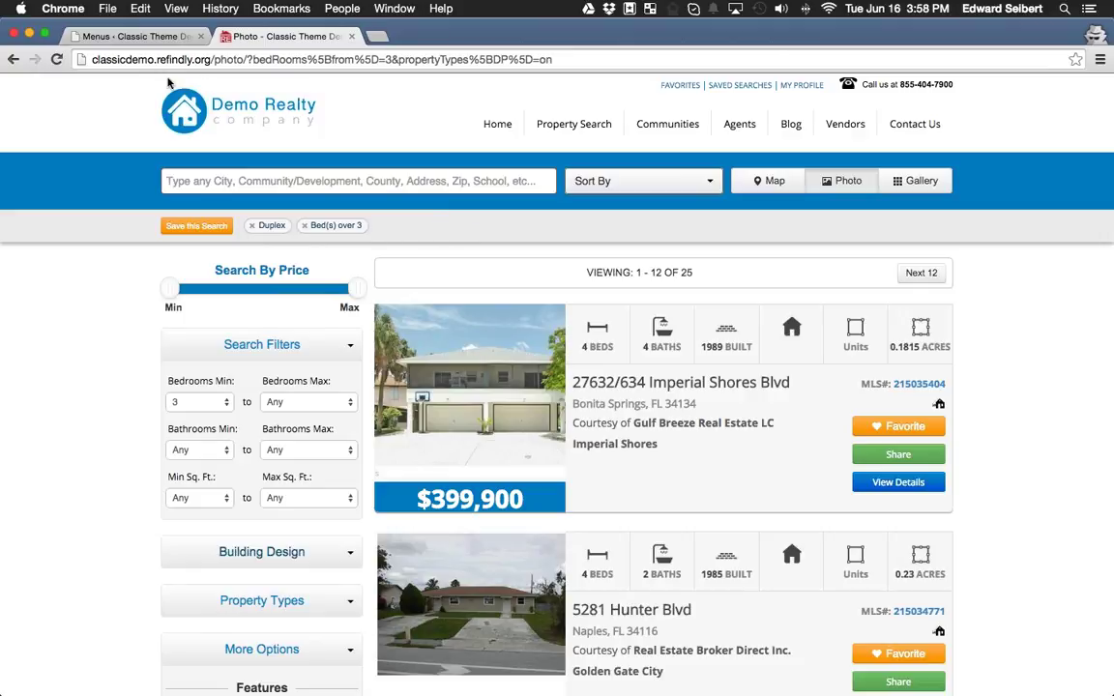
Copy the filtered search's URL from the address bar and return to the menu editor.
left_click_drag(212, 59, 448, 70)
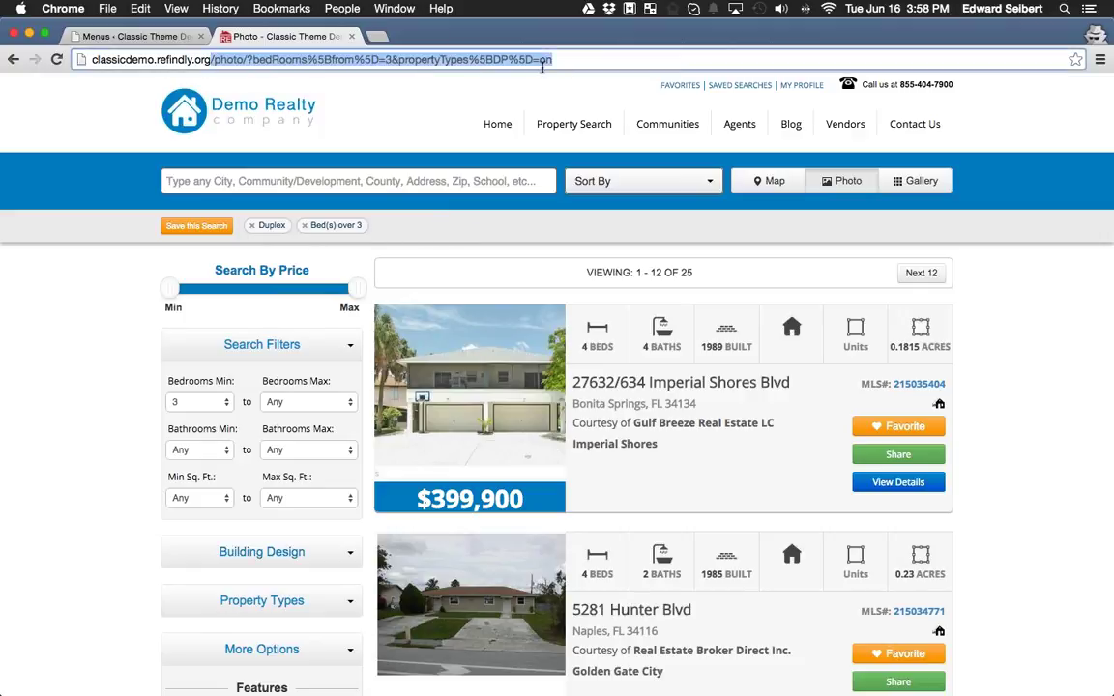
right_click(460, 53)
left_click(479, 79)
left_click(148, 36)
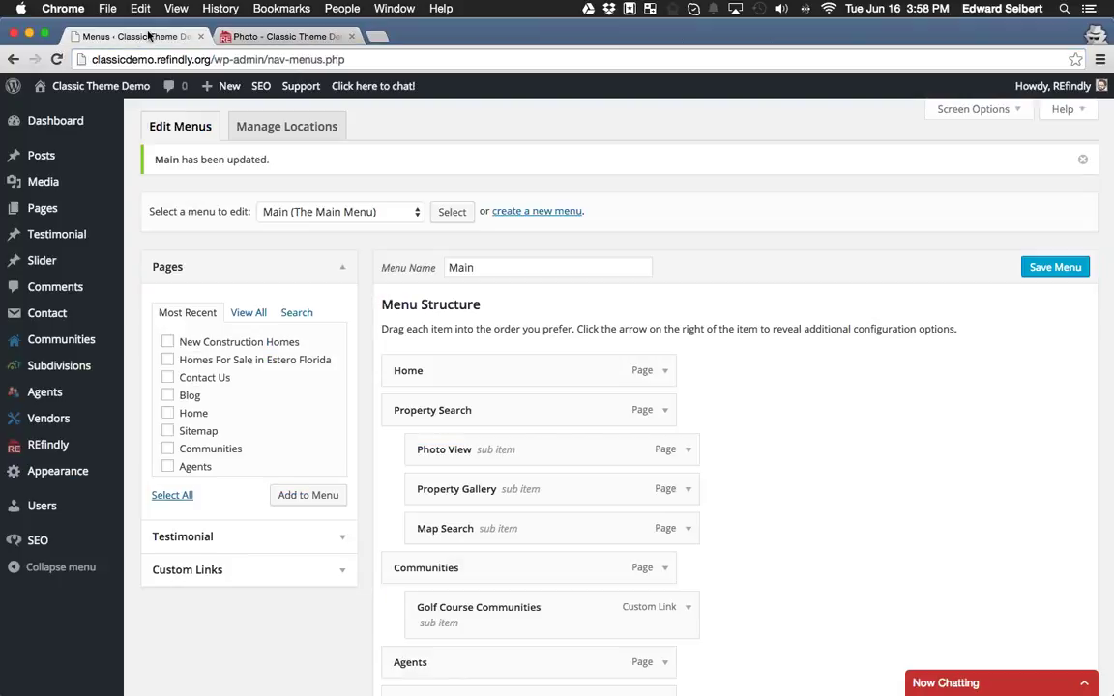
Add a custom link with the pasted search URL and text '3 Bedroom Duplexes' to the menu.
left_click(190, 570)
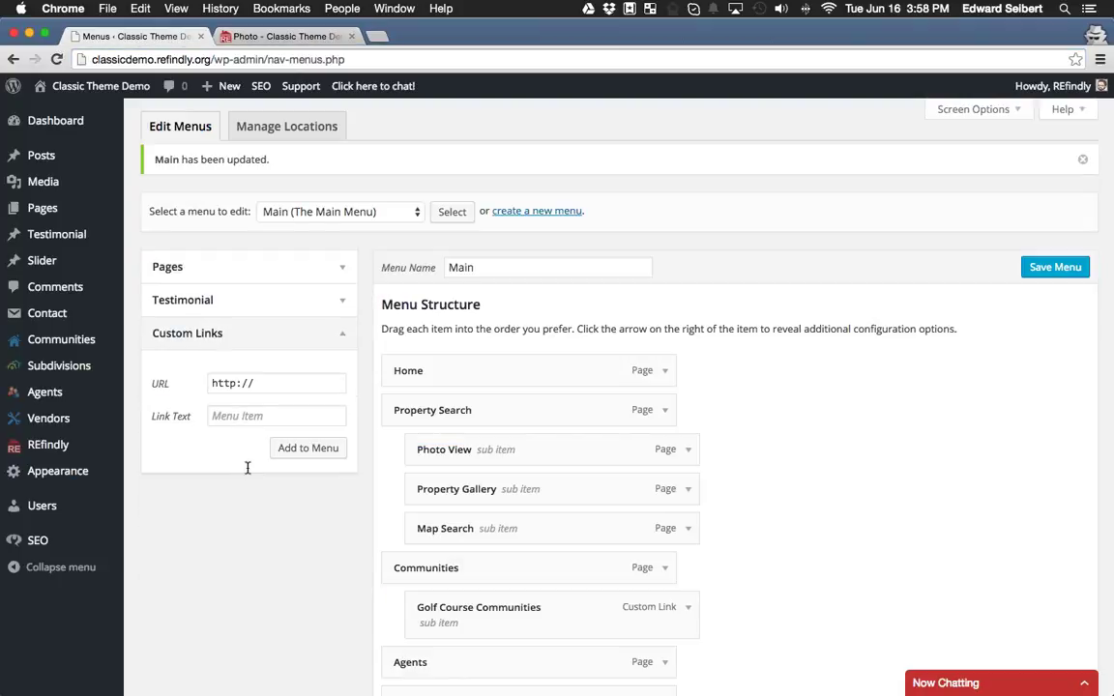
left_click_drag(263, 383, 202, 384)
key("super+v")
left_click(309, 414)
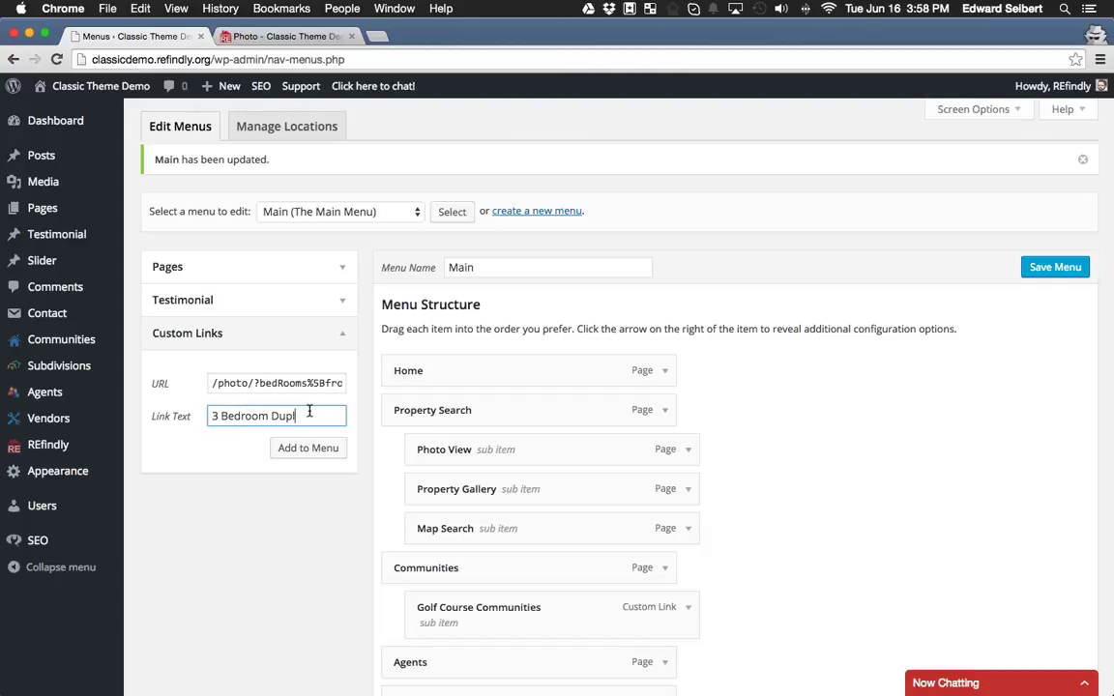
type("3 Bedroom Duplexes")
left_click(309, 448)
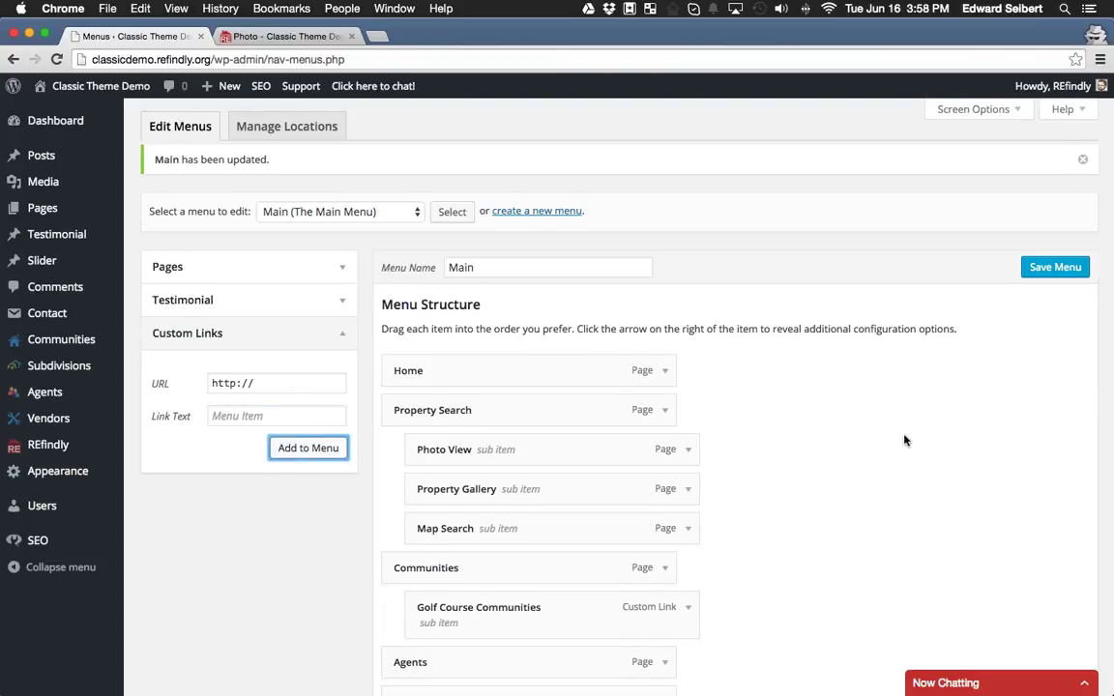
Nest 3 Bedroom Duplexes under Property Search below Map Search and save the Main menu.
scroll(919, 434, "down", 5)
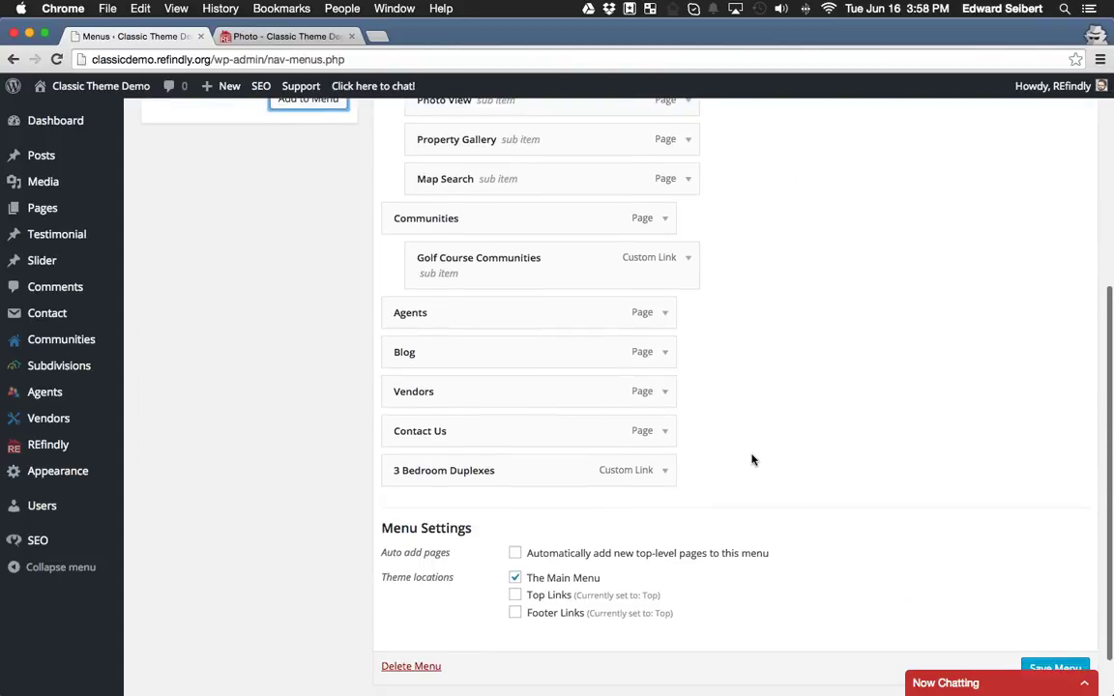
scroll(750, 457, "up", 3)
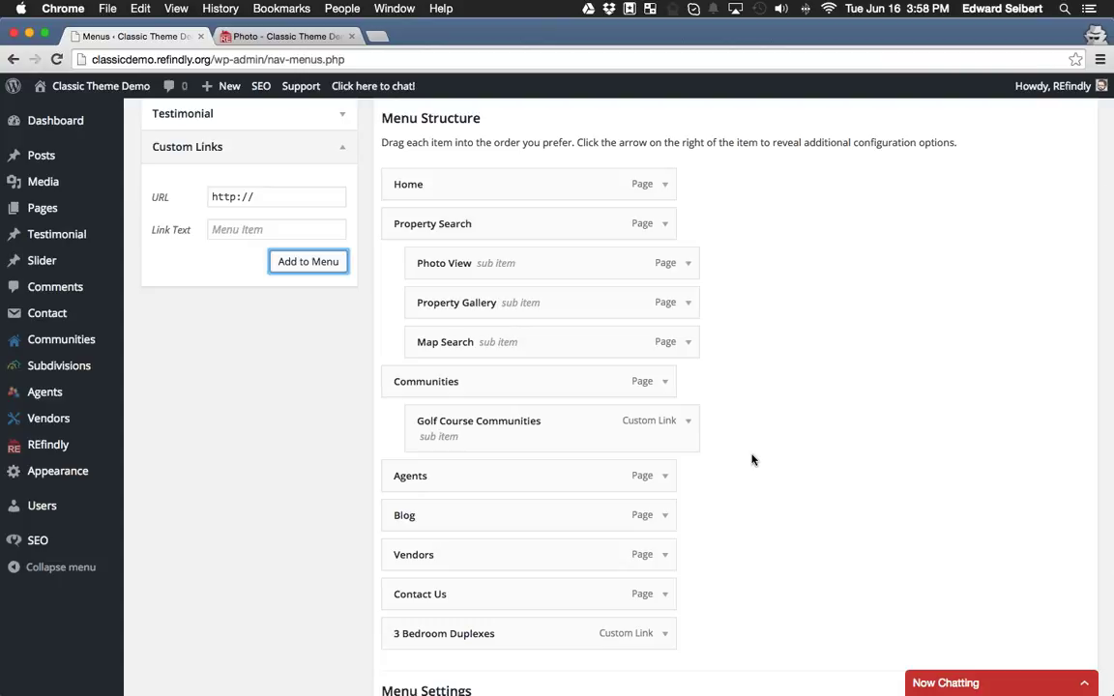
left_click_drag(504, 633, 534, 377)
scroll(834, 426, "down", 5)
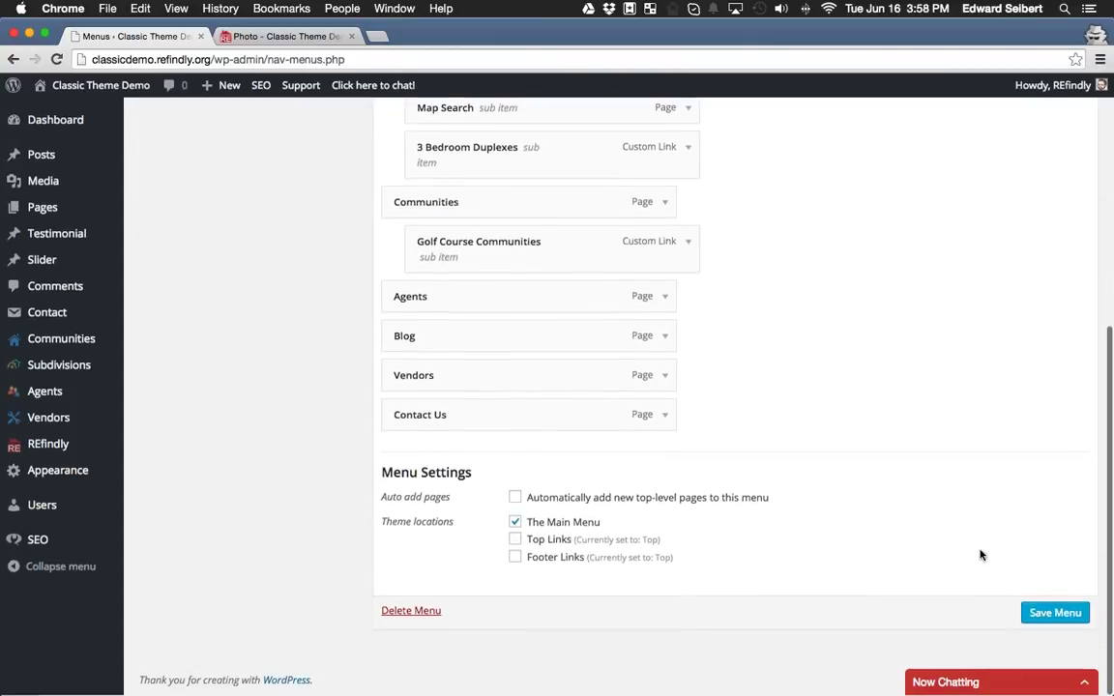
left_click(1056, 612)
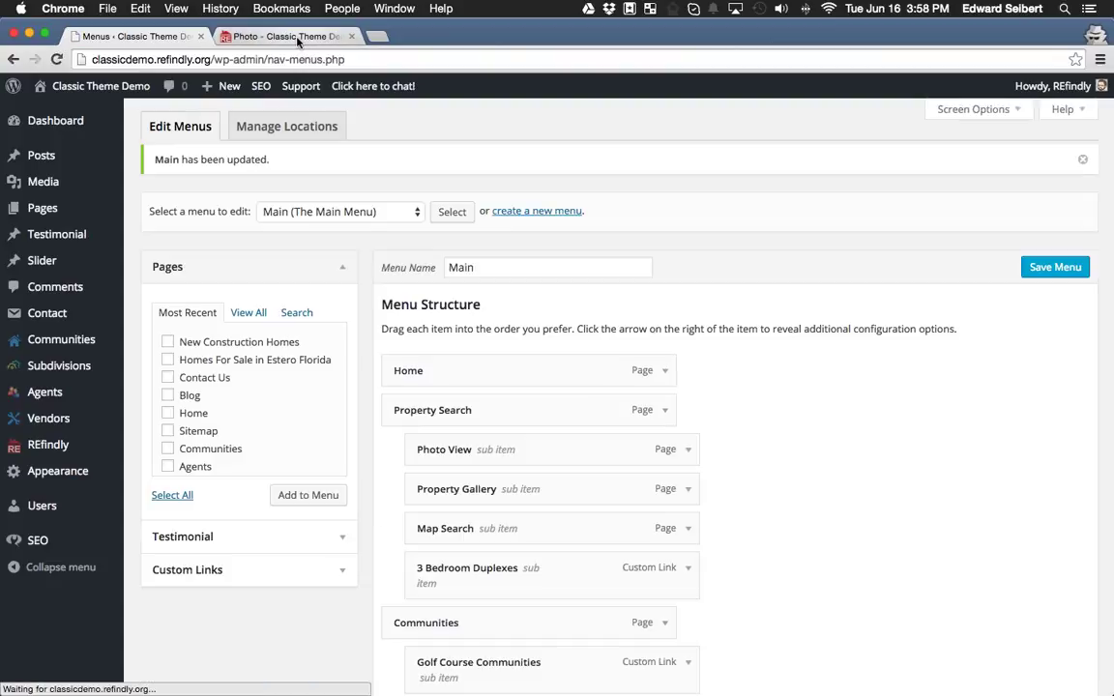
left_click(296, 39)
From the live home page, open Property Search > 3 Bedroom Duplexes to see the 25 listings.
left_click(496, 124)
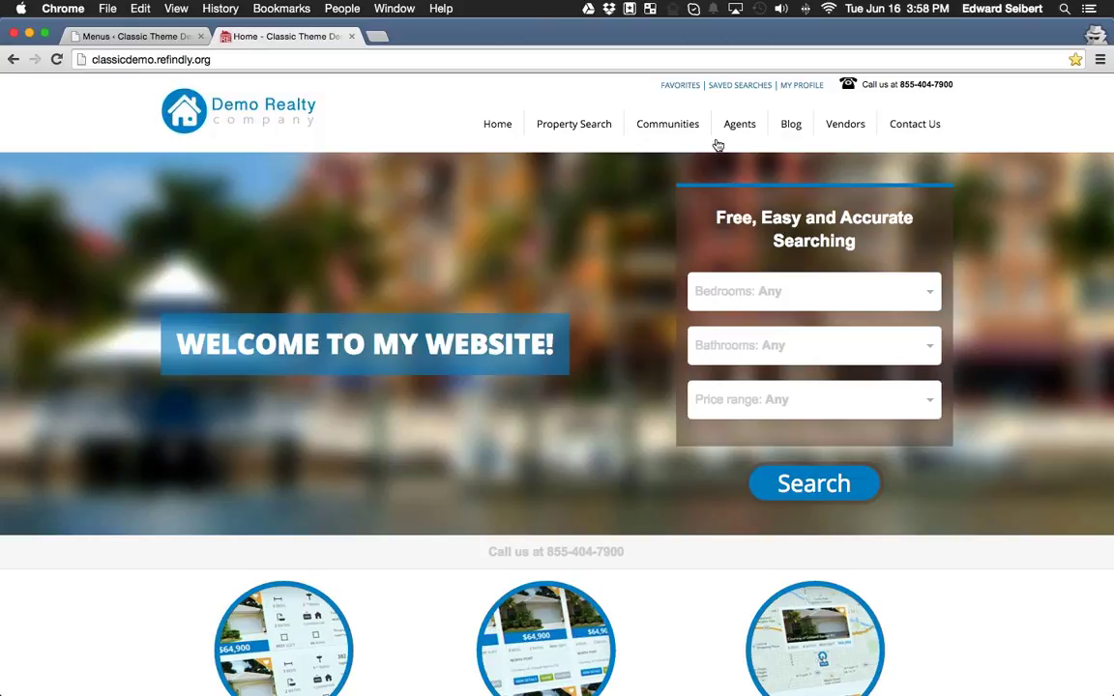
mouse_move(569, 215)
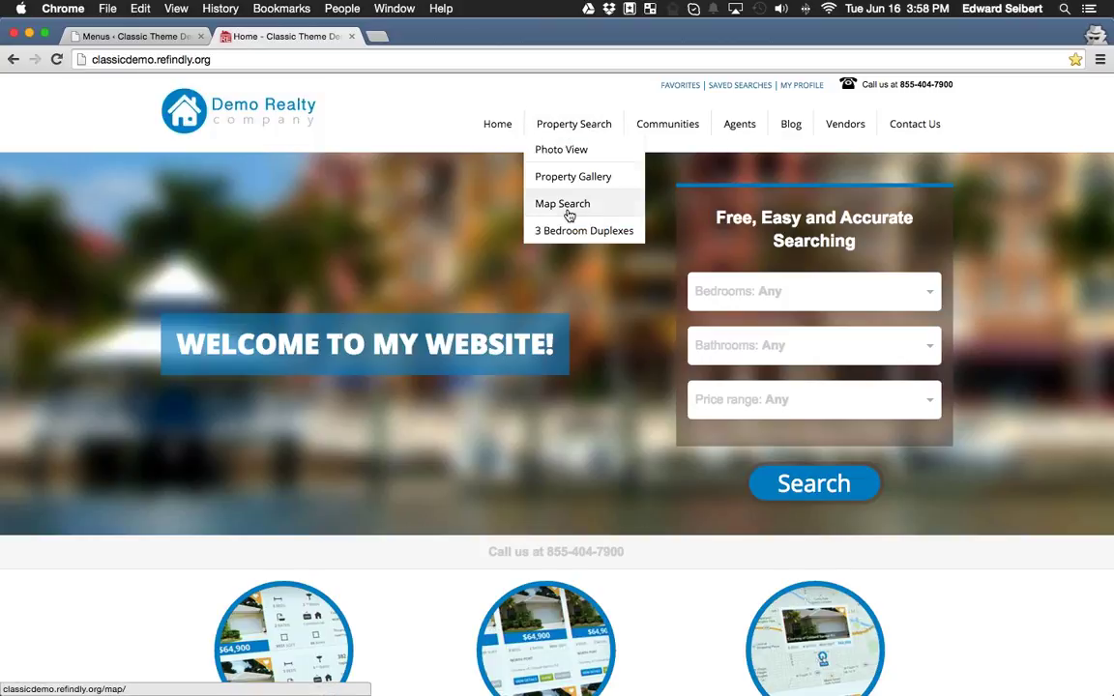
left_click(584, 232)
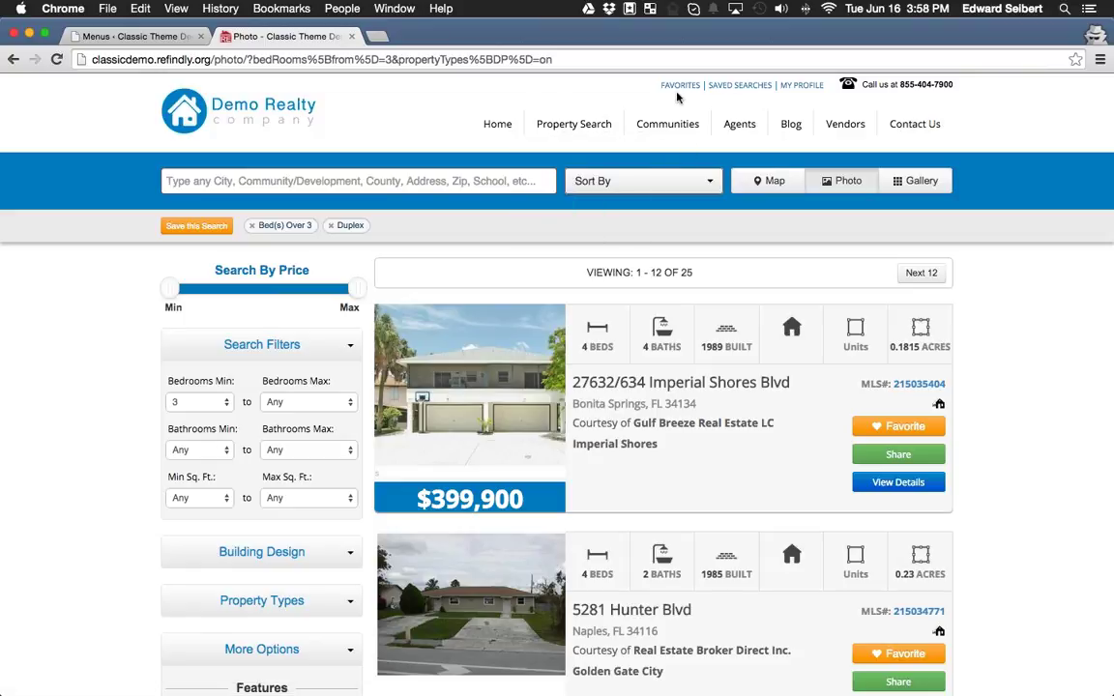
mouse_move(621, 116)
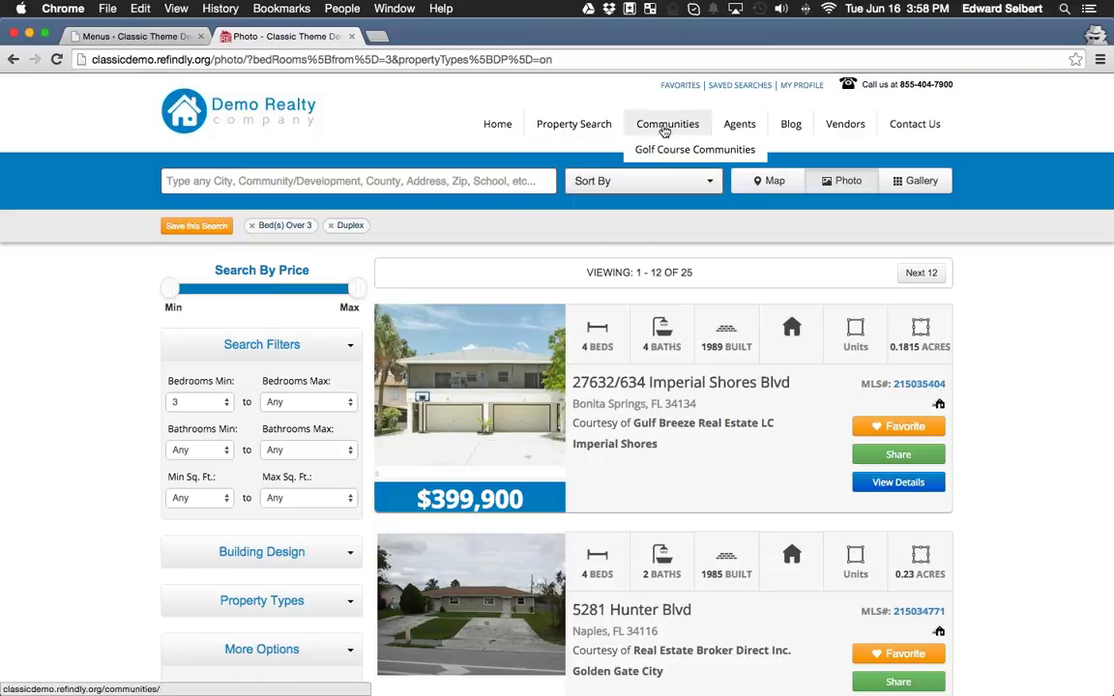
Open the live Agents page and browse the REALTOR profile cards.
left_click(740, 128)
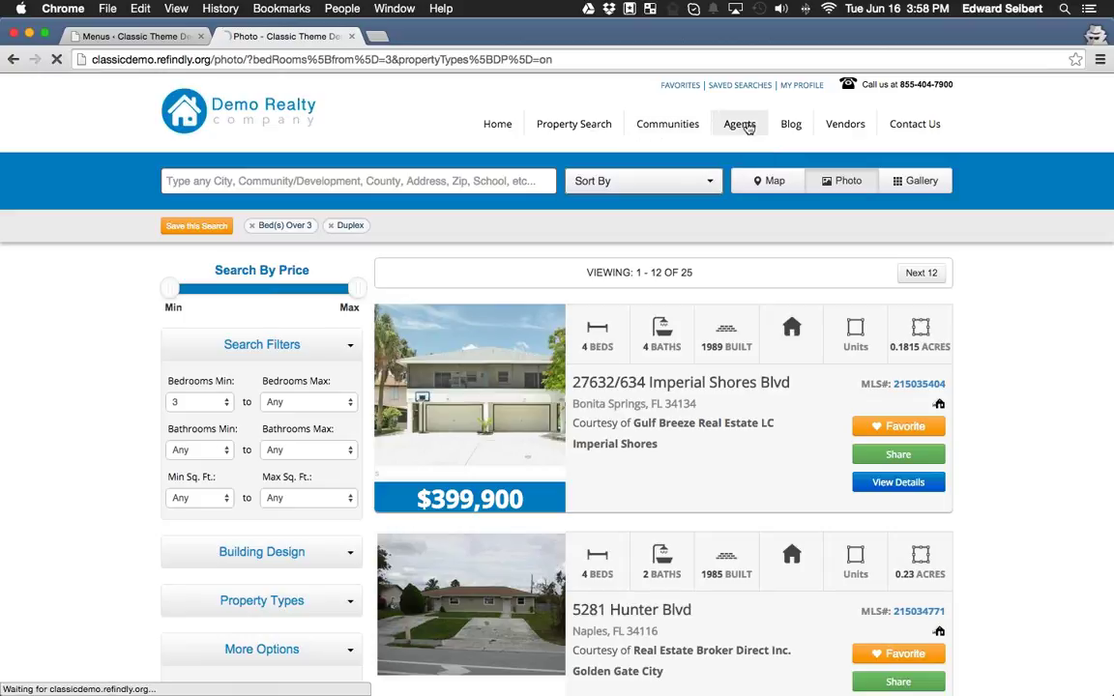
scroll(418, 334, "down", 5)
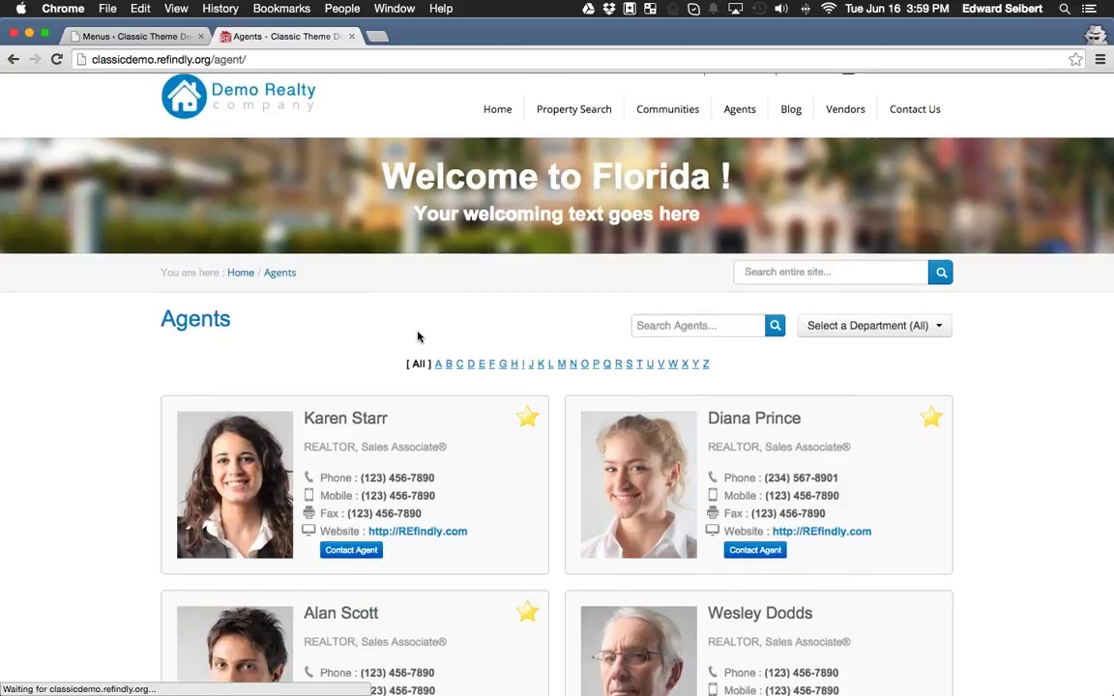
scroll(450, 322, "down", 4)
scroll(564, 405, "up", 3)
scroll(563, 404, "up", 5)
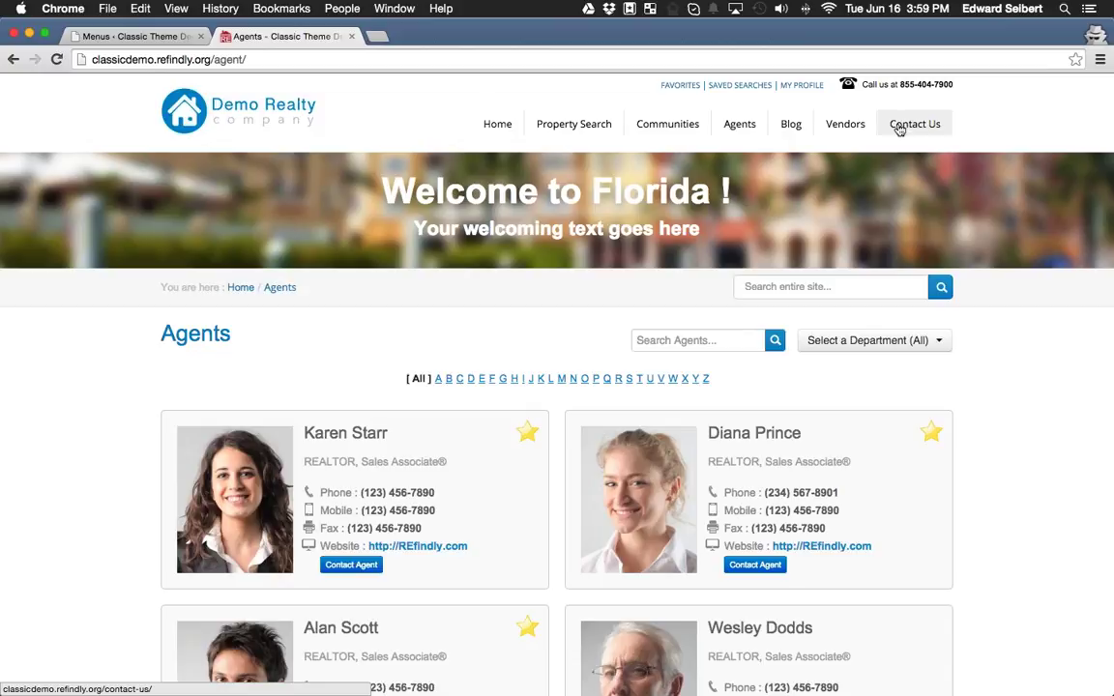
Open the Vendors page and view the vendor type filter list without applying it.
left_click(847, 126)
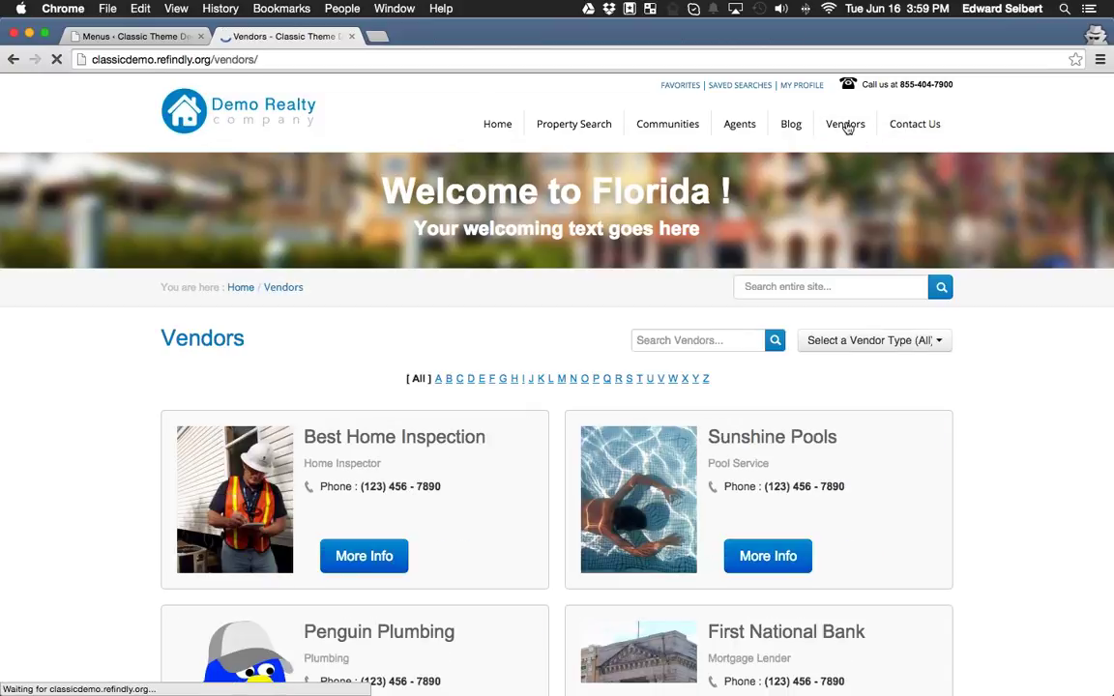
scroll(453, 327, "down", 4)
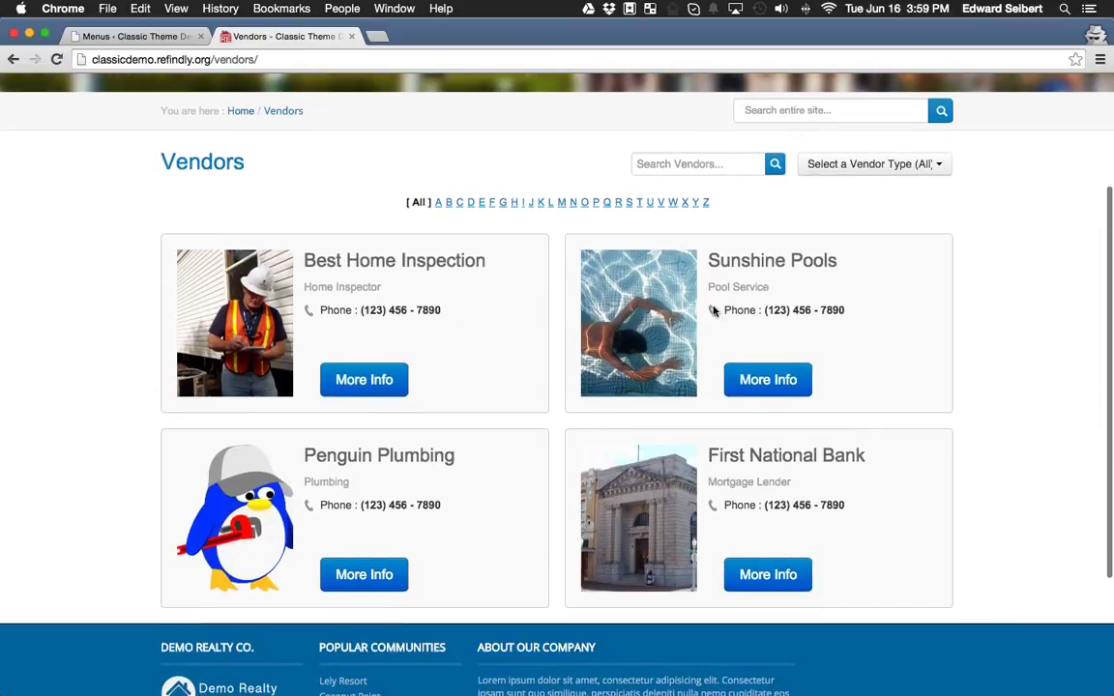
left_click(837, 169)
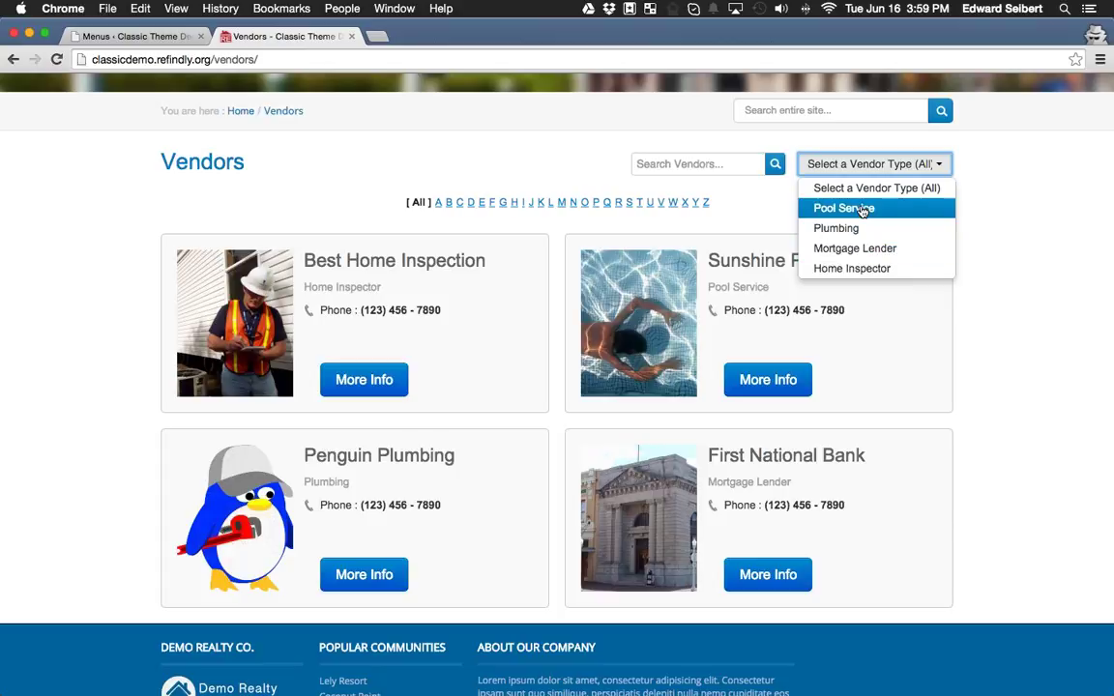
scroll(1007, 248, "up", 1)
left_click(1028, 246)
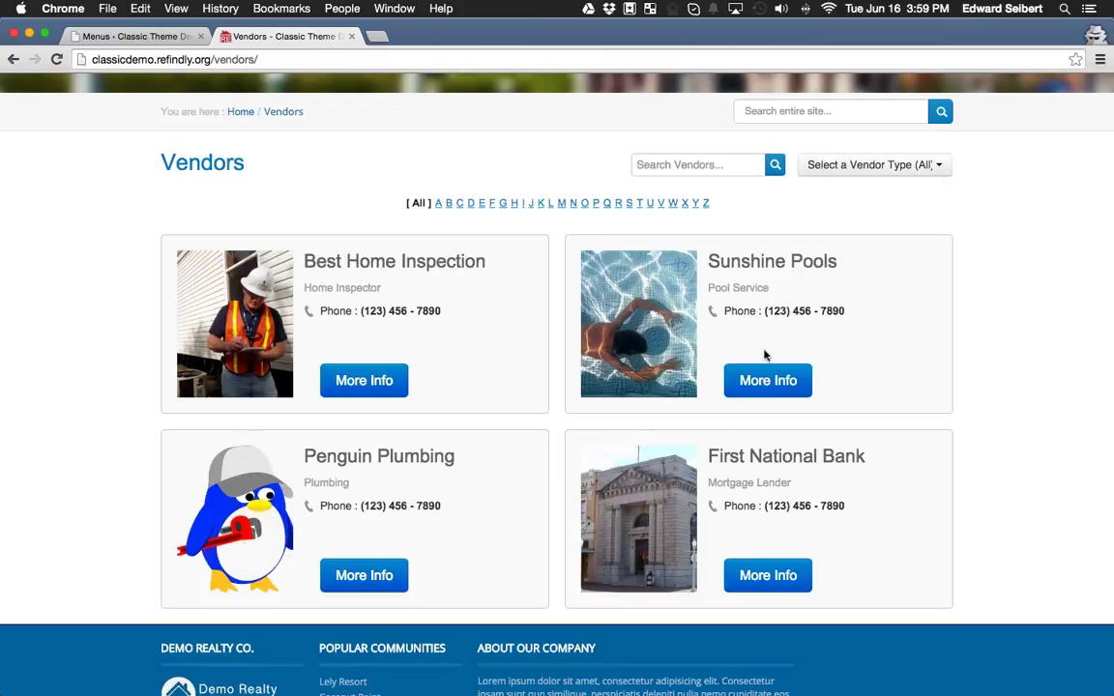
View Best Home Inspection's More Info details, then close the site tab.
left_click(372, 384)
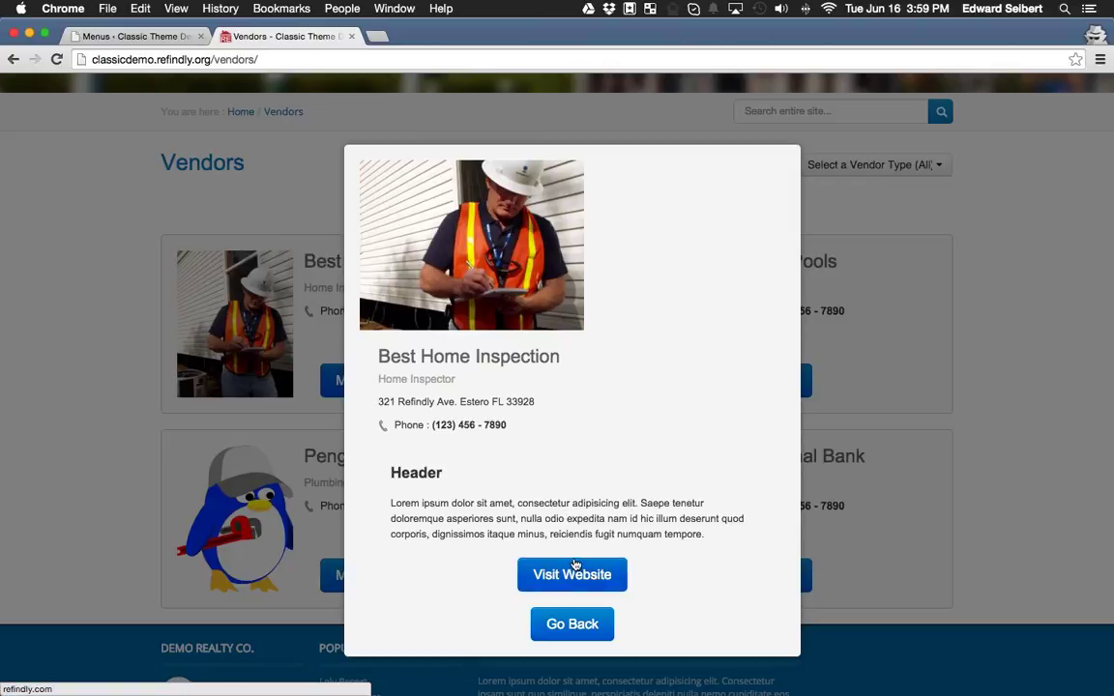
left_click(571, 623)
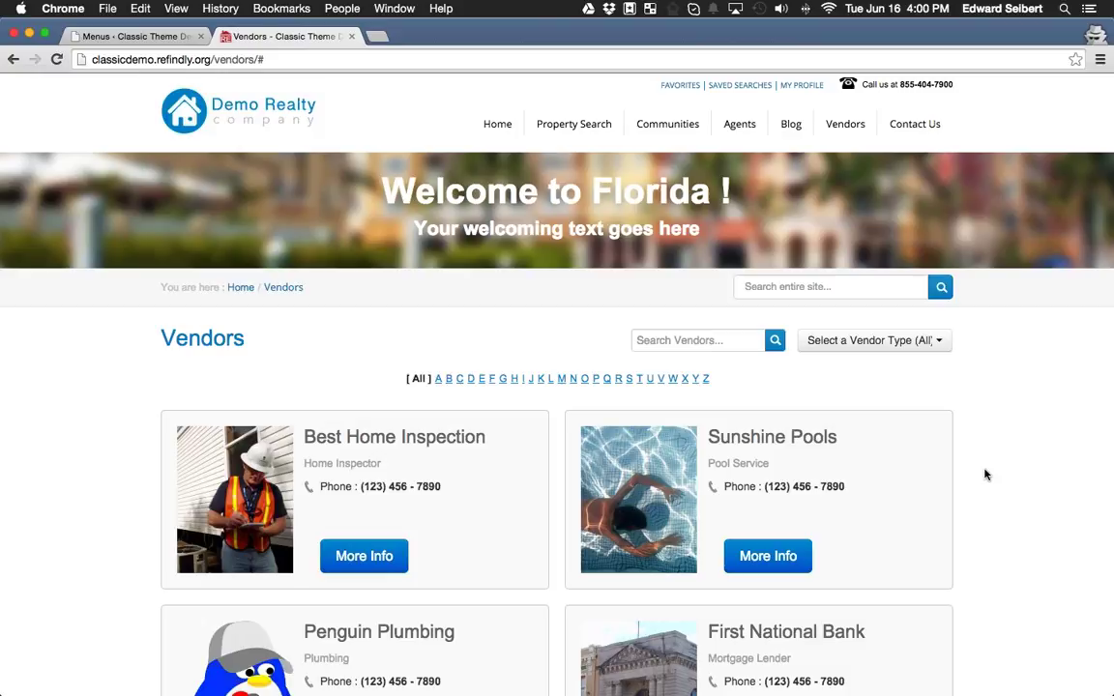
left_click(351, 35)
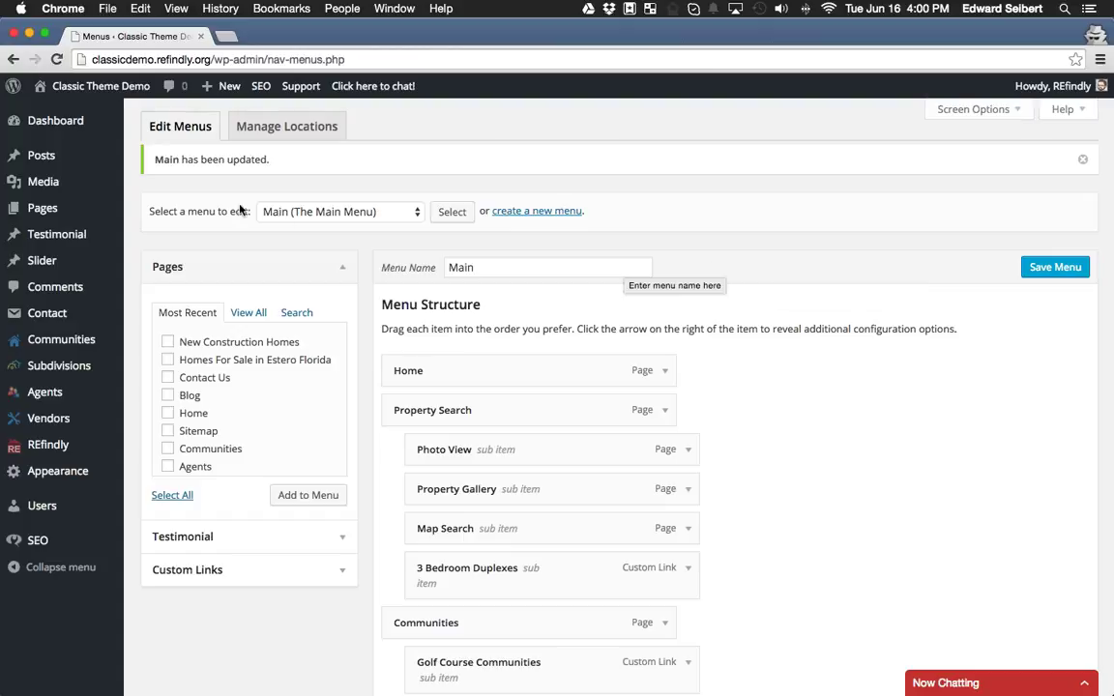
Go to the WordPress admin Dashboard.
left_click(56, 123)
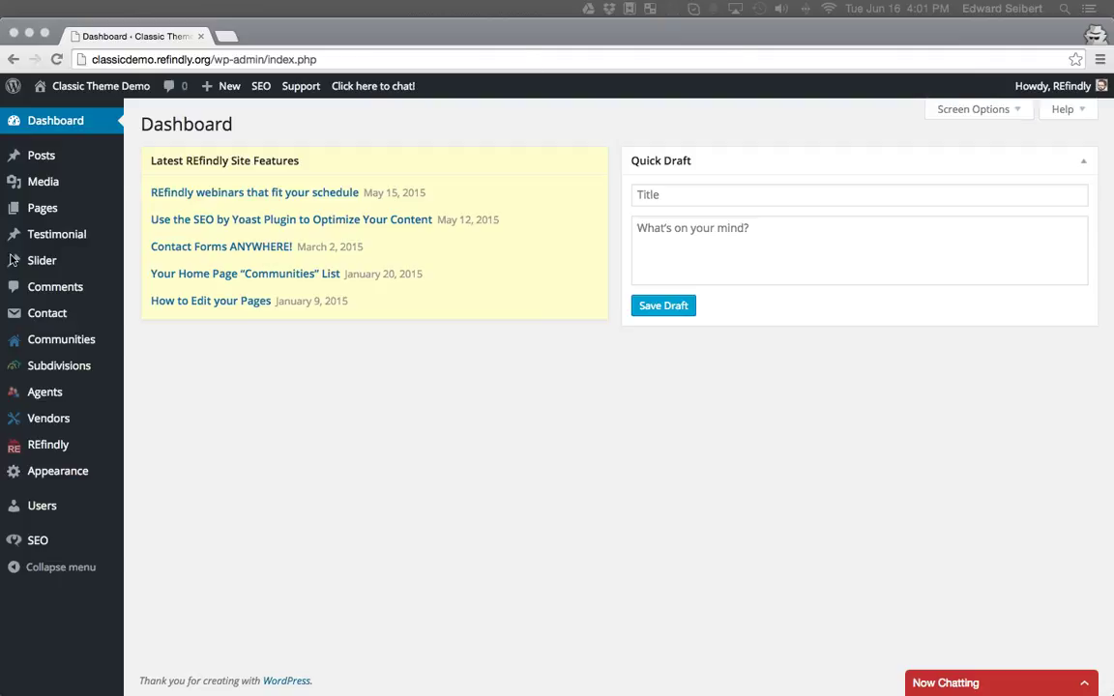
Open 'Spring is Here: Time for Some Gardening Tips' from All Posts and scroll to the Yoast box.
left_click(45, 158)
left_click(45, 158)
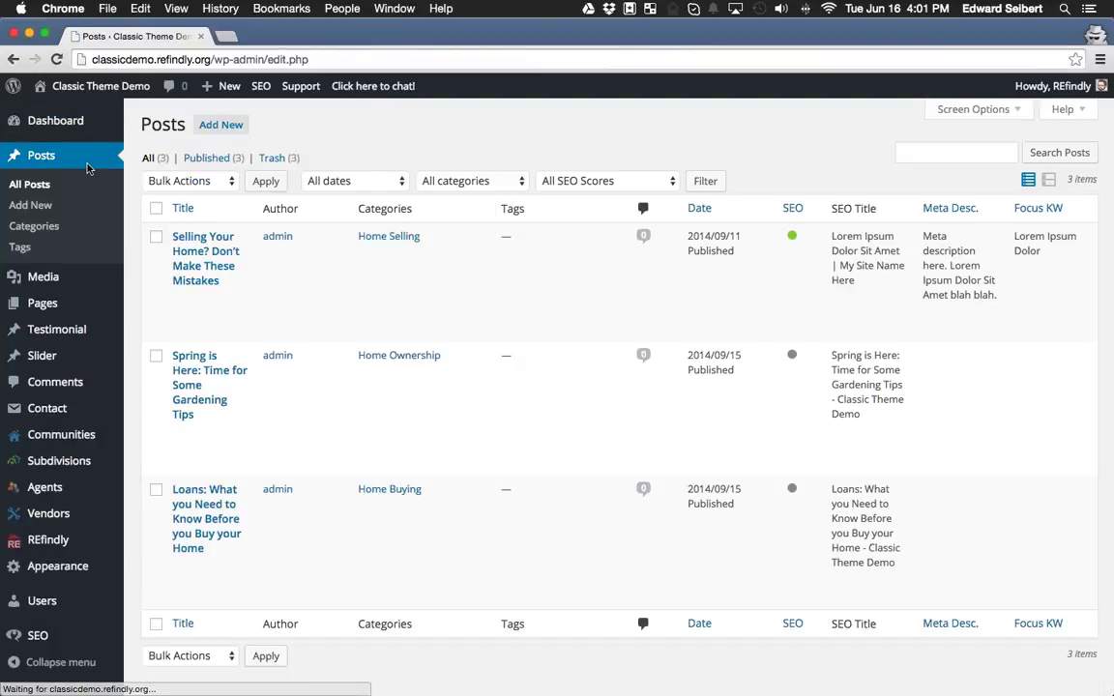
left_click(213, 371)
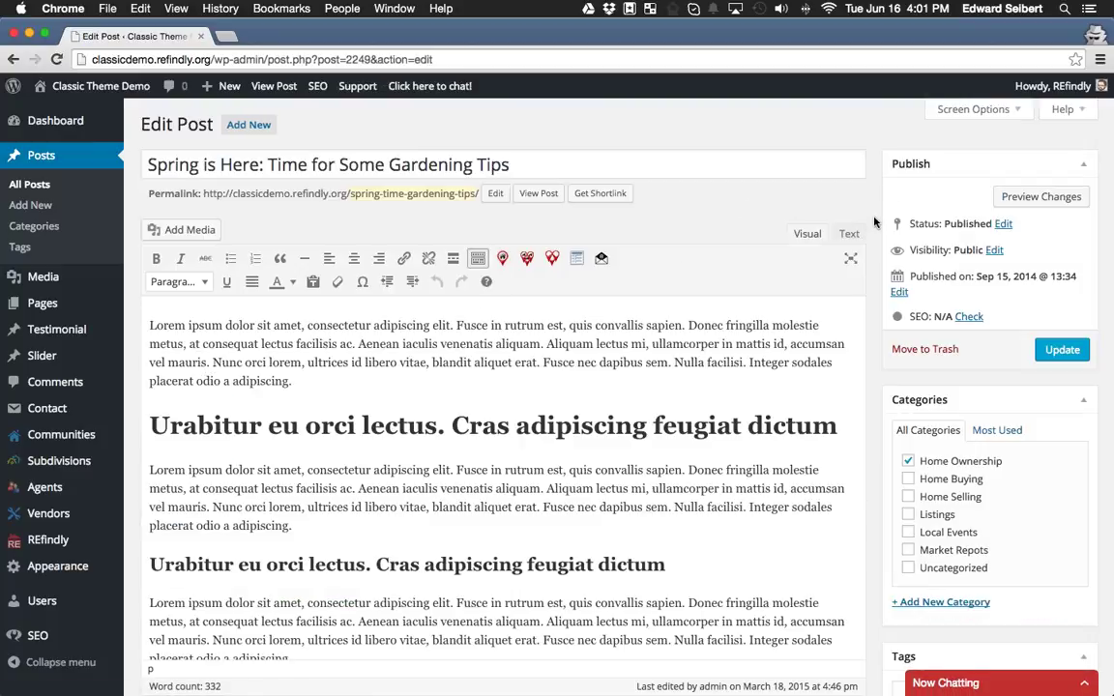
scroll(874, 223, "down", 5)
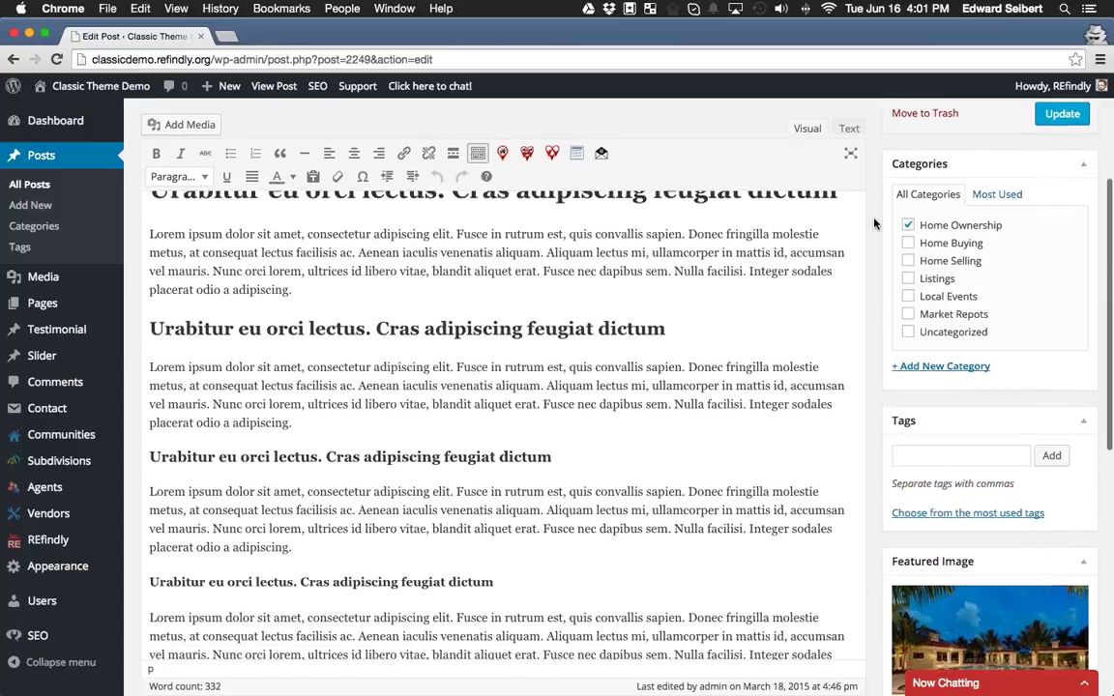
scroll(867, 325, "up", 5)
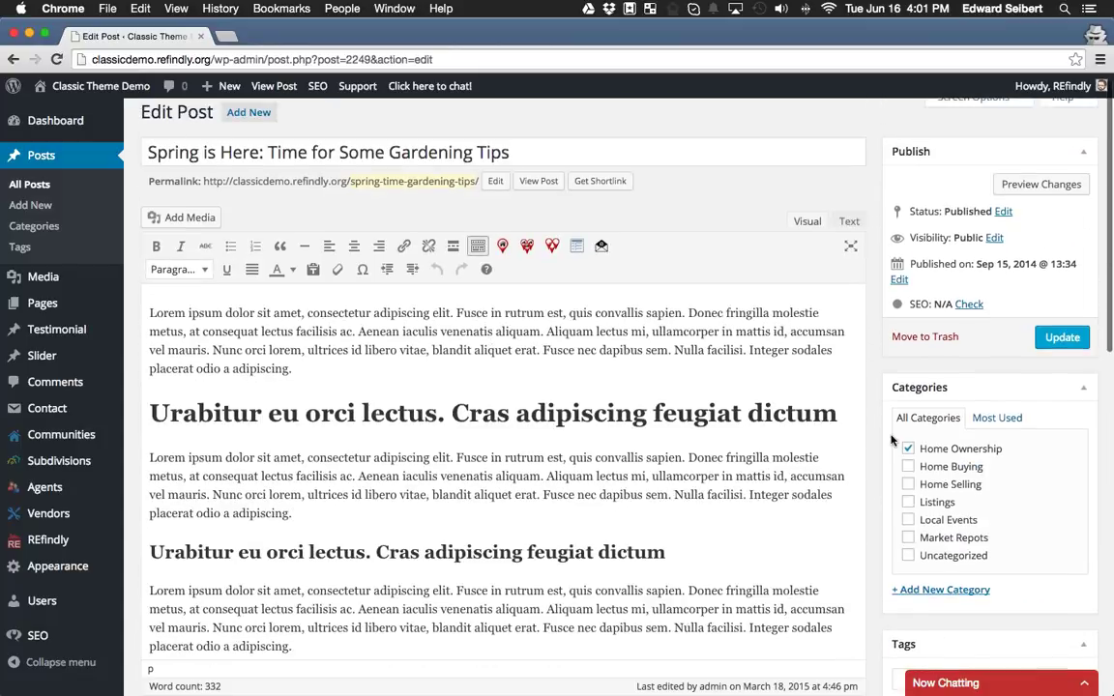
scroll(880, 442, "down", 4)
scroll(879, 442, "down", 10)
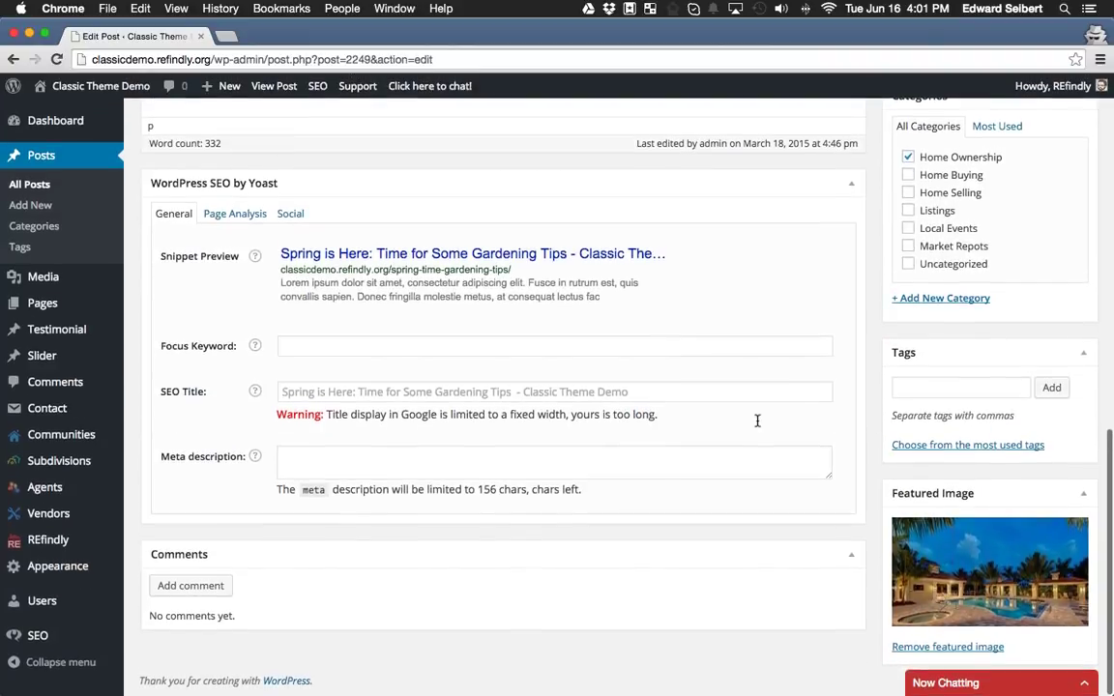
scroll(467, 239, "up", 4)
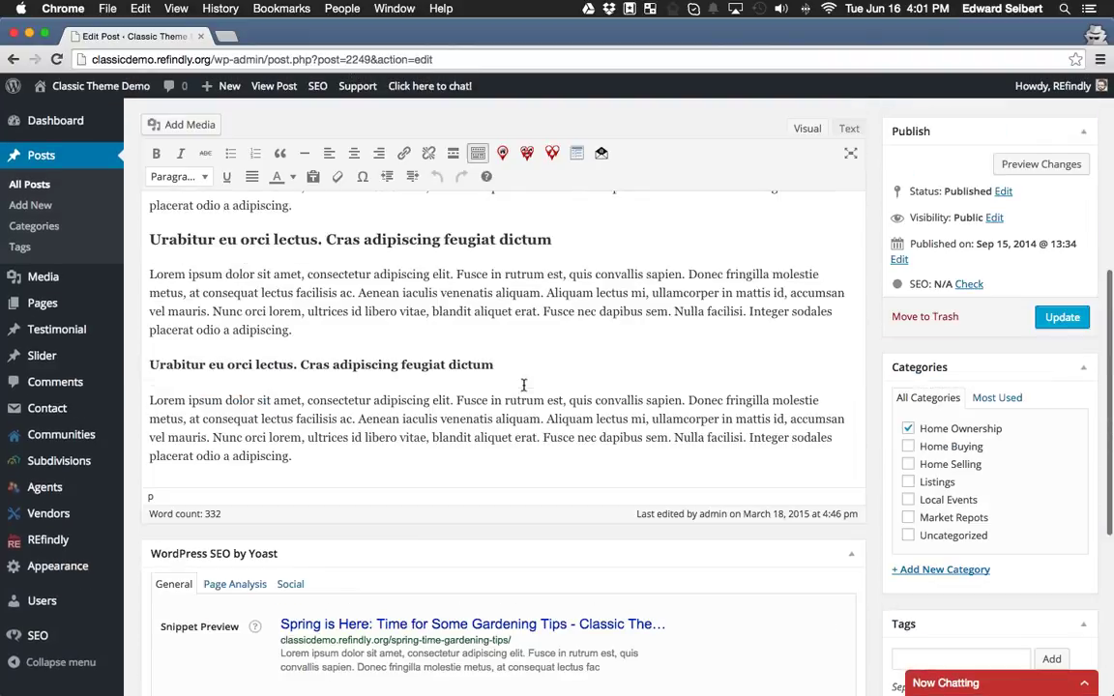
scroll(472, 331, "down", 1)
scroll(472, 331, "down", 4)
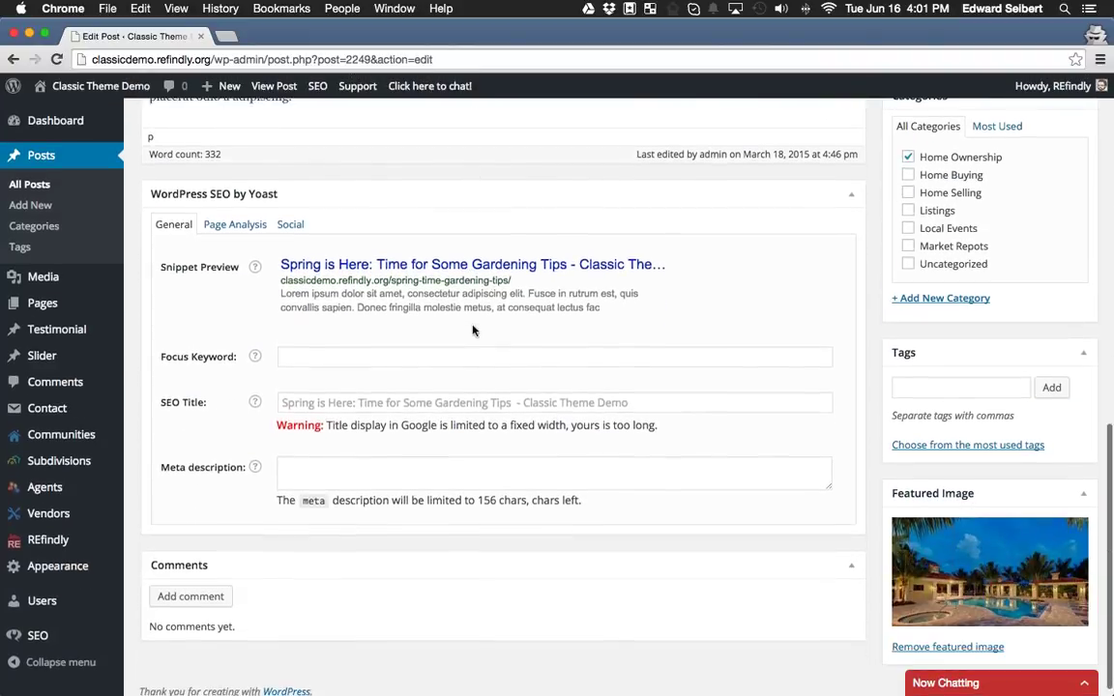
Enter 'Homes for sale in The Residences at Coconut Point' as the Yoast focus keyword.
left_click(531, 355)
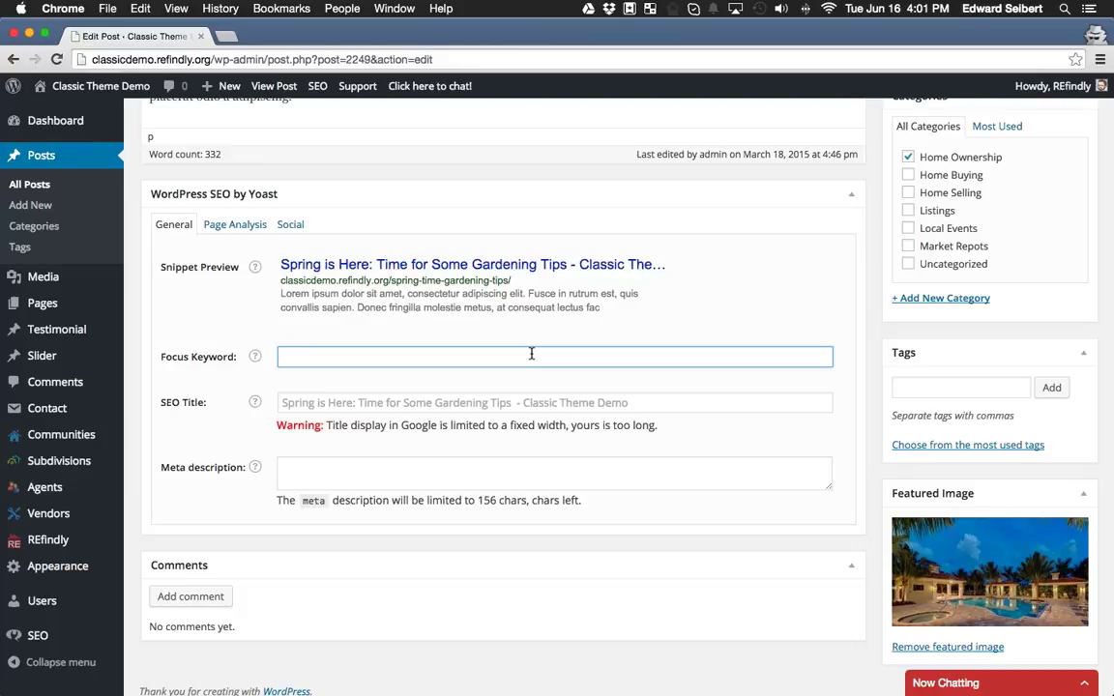
type("Homes for sale in the B")
key("BackSpace")
key("BackSpace")
key("BackSpace")
key("BackSpace")
key("BackSpace")
type("Th")
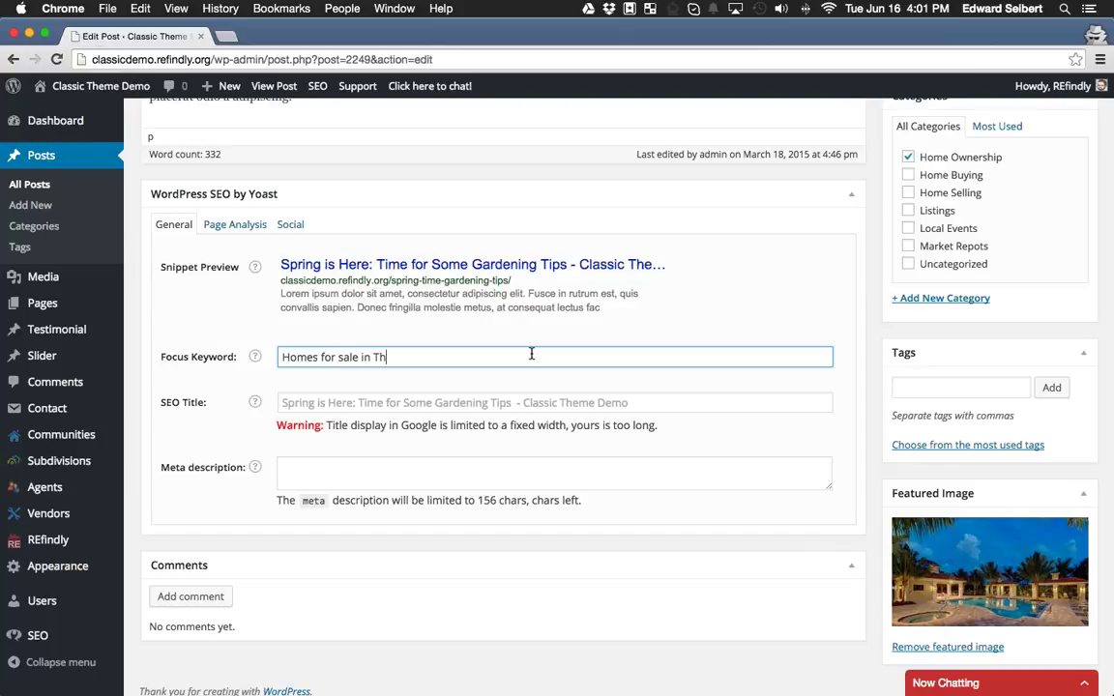
type("e Residences at Coconut Point")
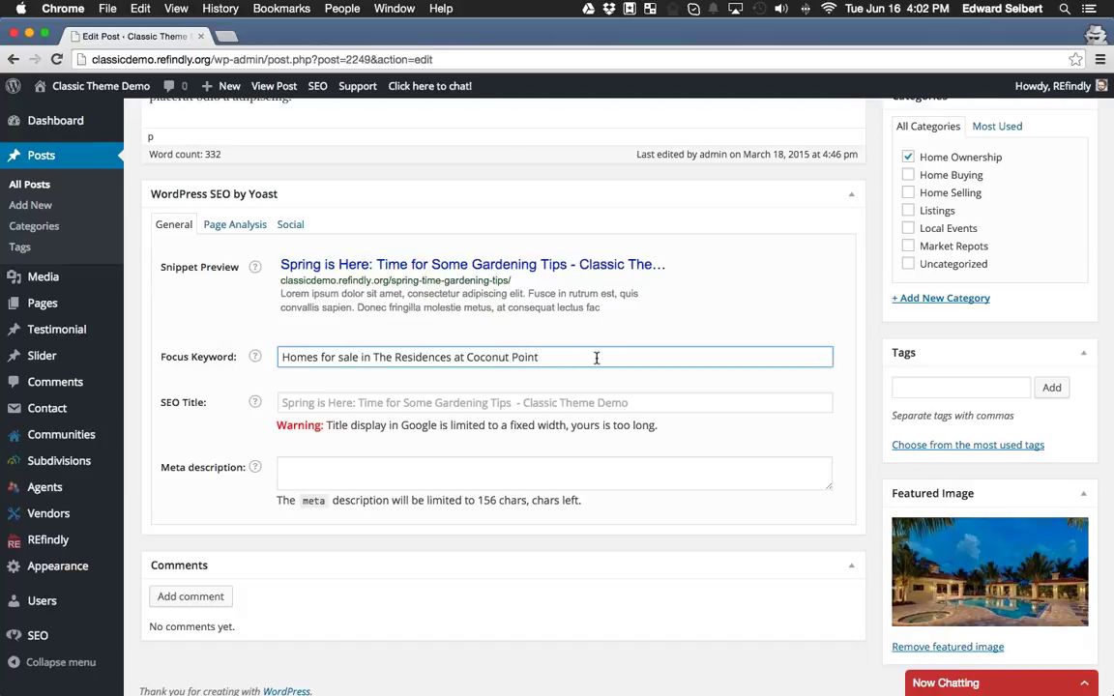
triple_click(280, 356)
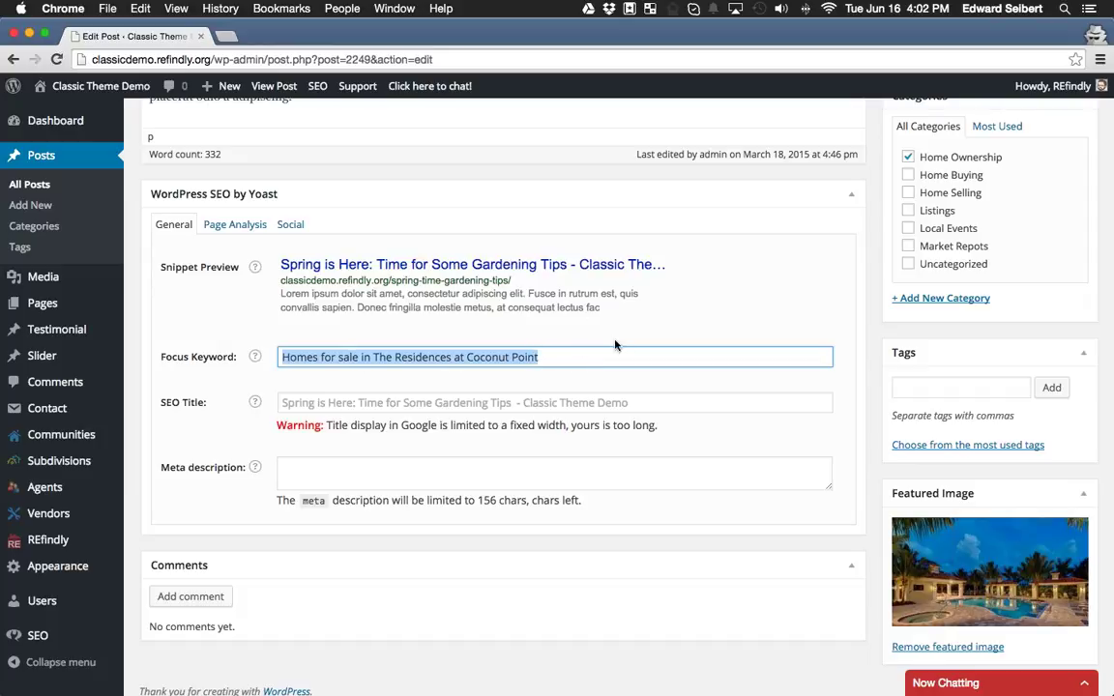
left_click(576, 357)
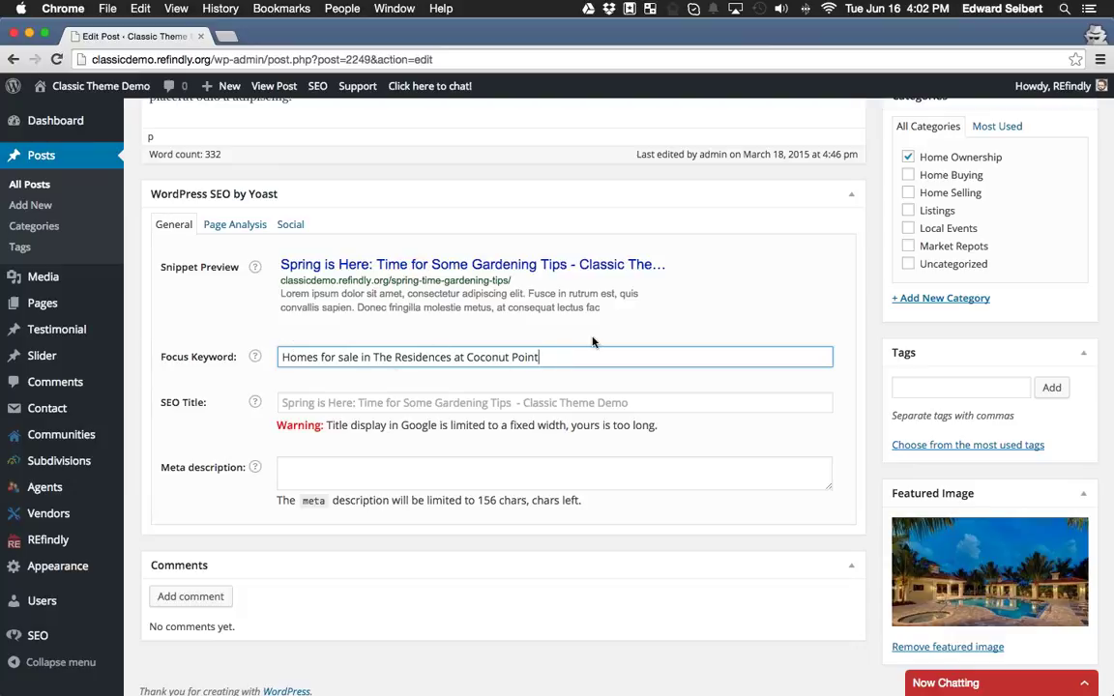
scroll(584, 386, "up", 1)
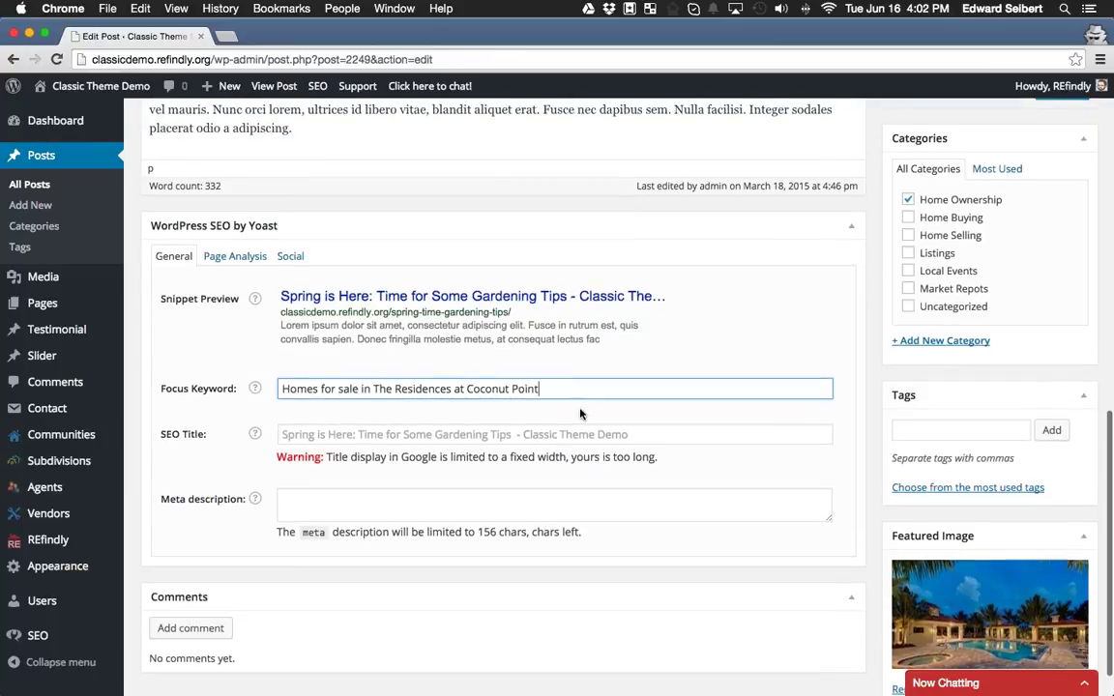
scroll(581, 415, "up", 1)
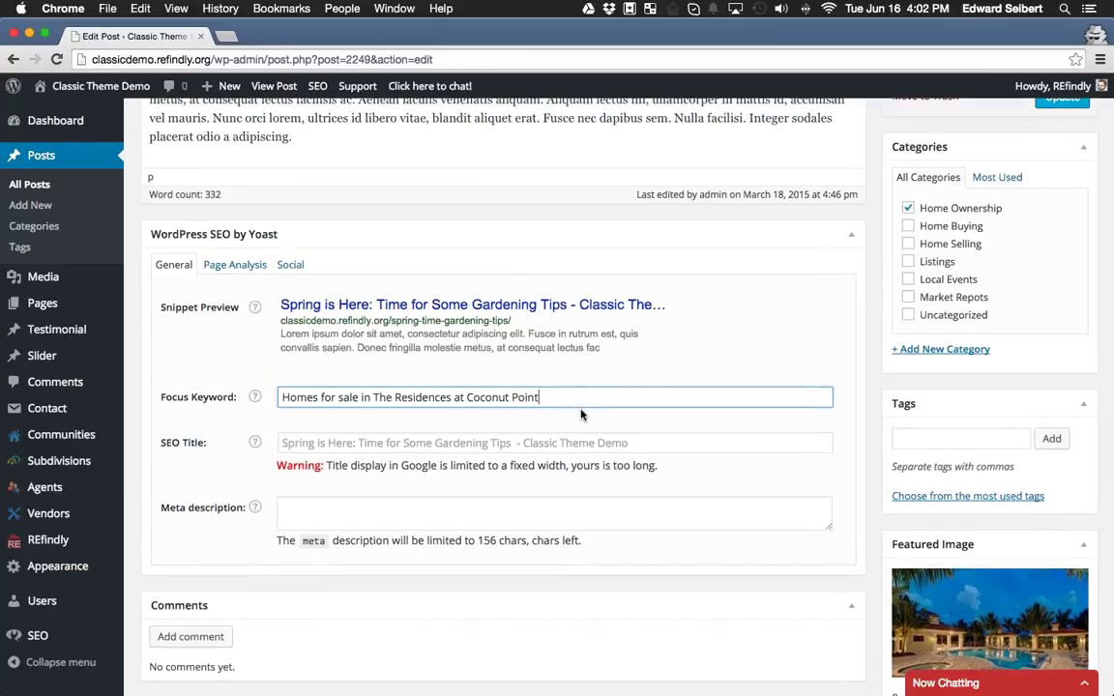
scroll(581, 415, "down", 1)
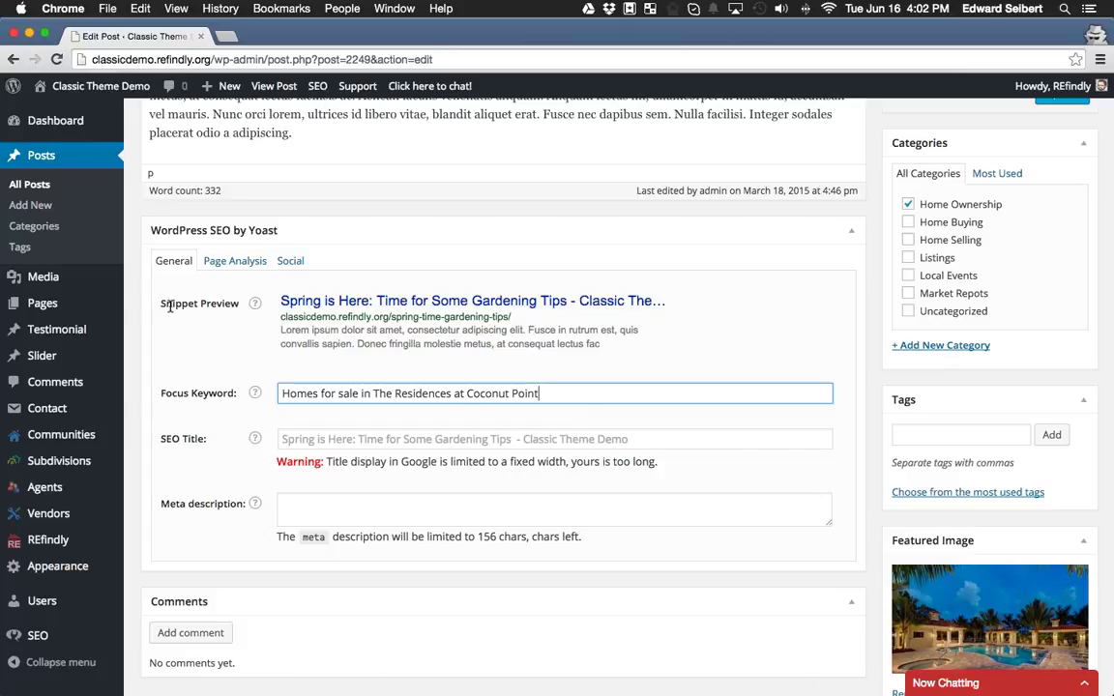
Copy the focus keyword and paste it into the Yoast SEO Title field.
left_click_drag(147, 305, 236, 308)
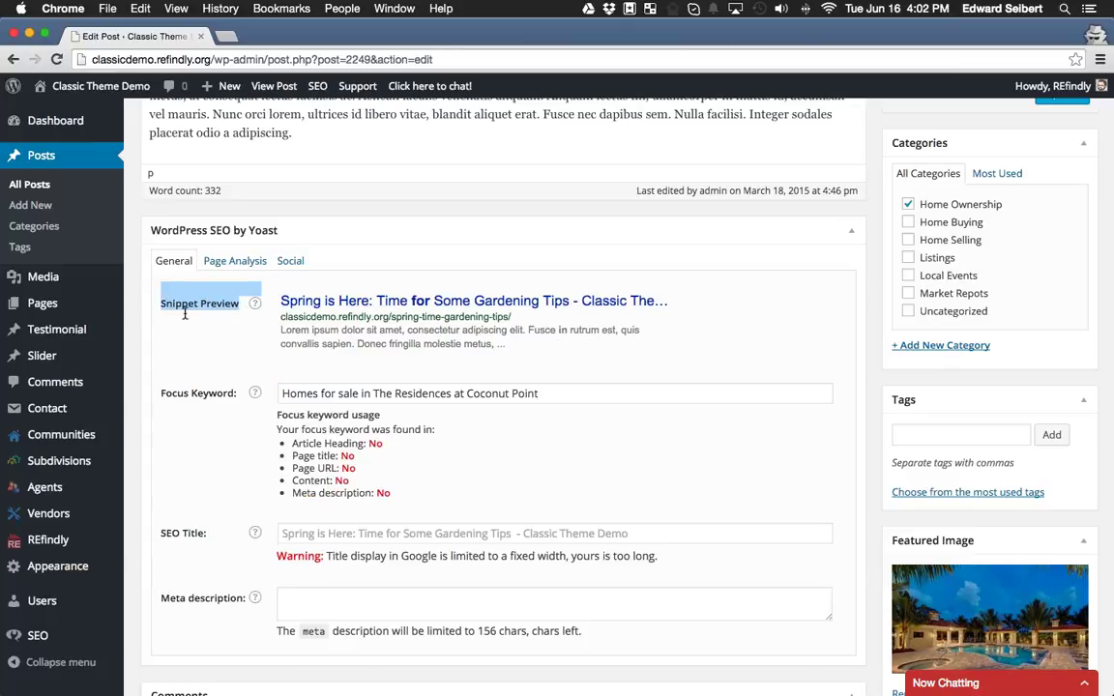
left_click(185, 313)
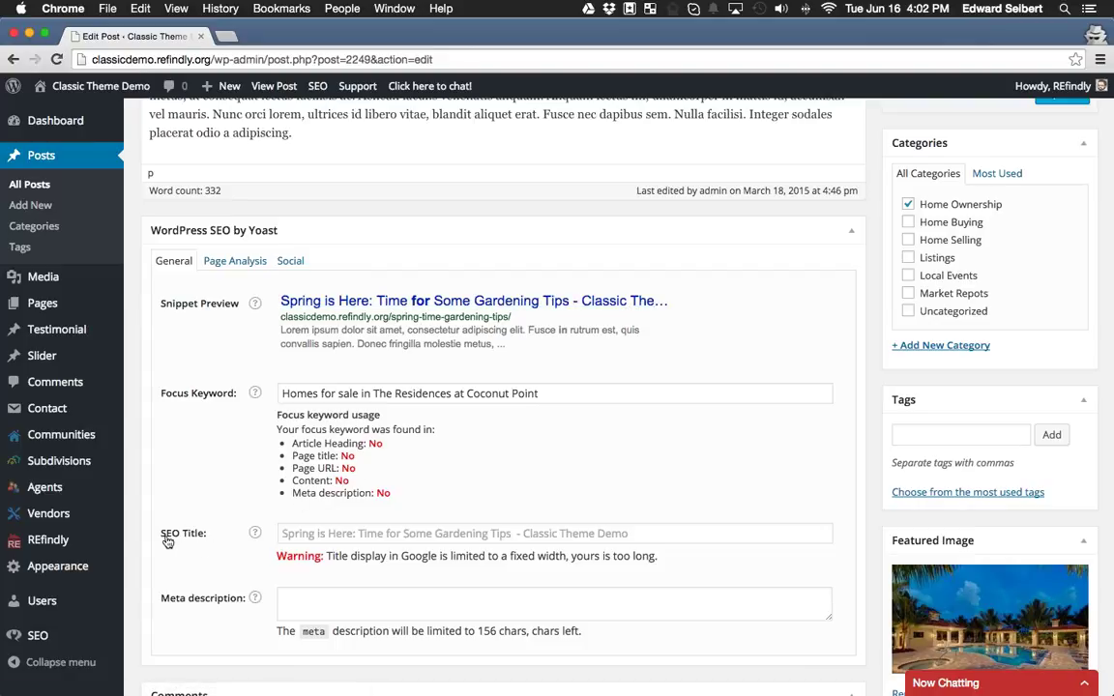
left_click_drag(540, 394, 280, 394)
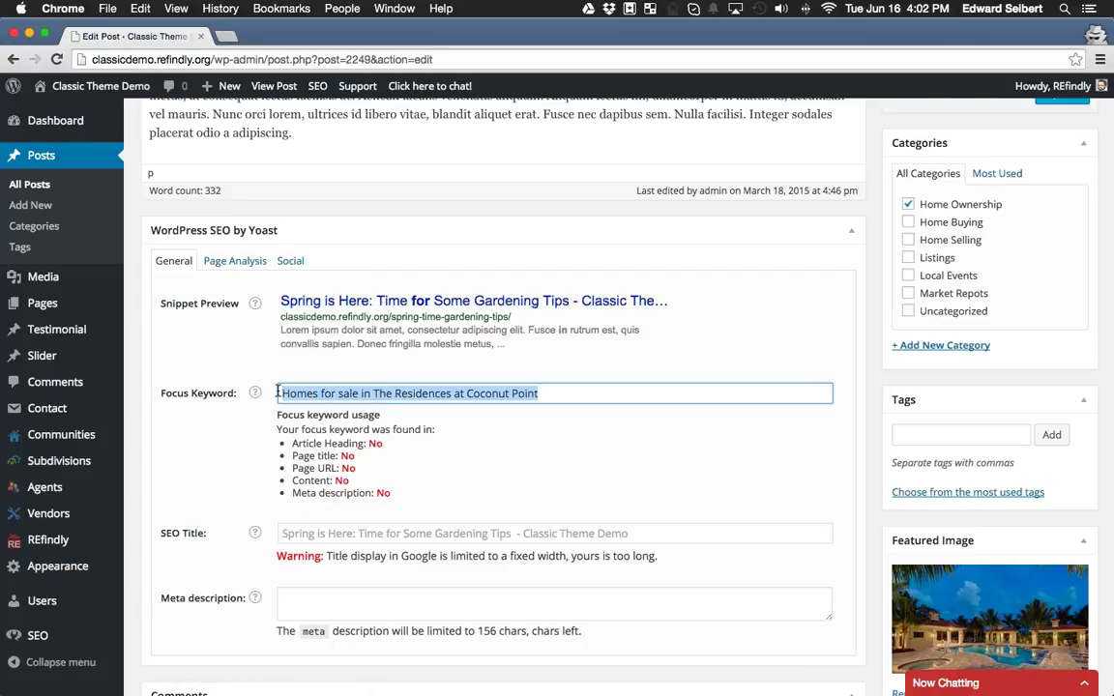
right_click(302, 393)
left_click(328, 428)
left_click(281, 533)
right_click(313, 533)
left_click(386, 566)
key("Tab")
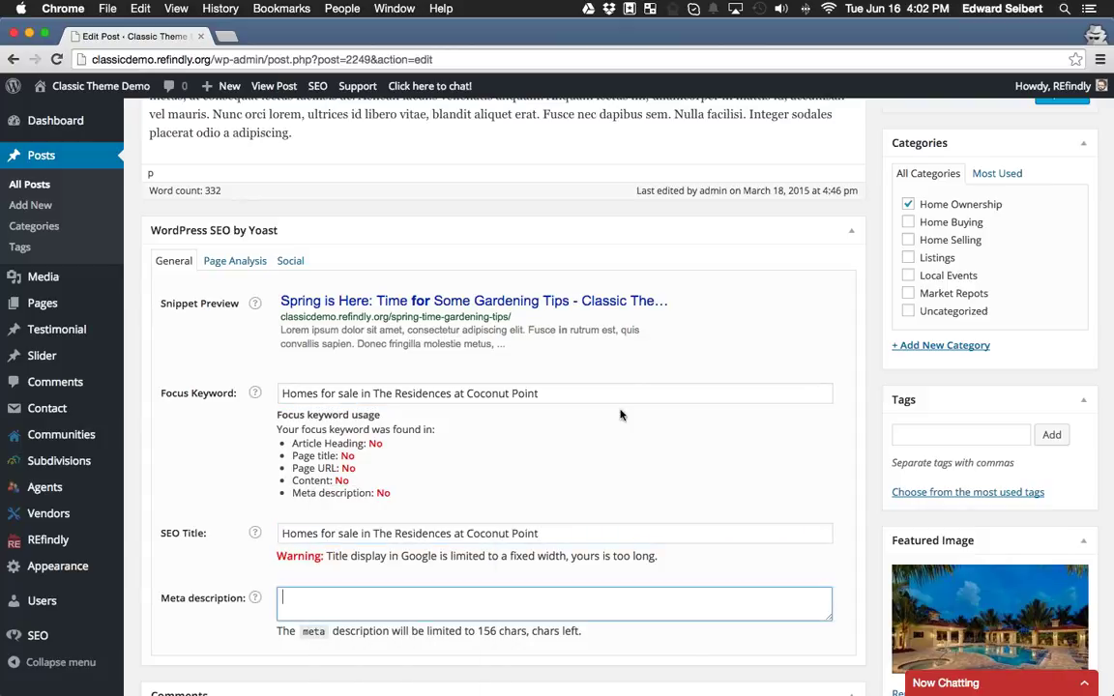
left_click(586, 524)
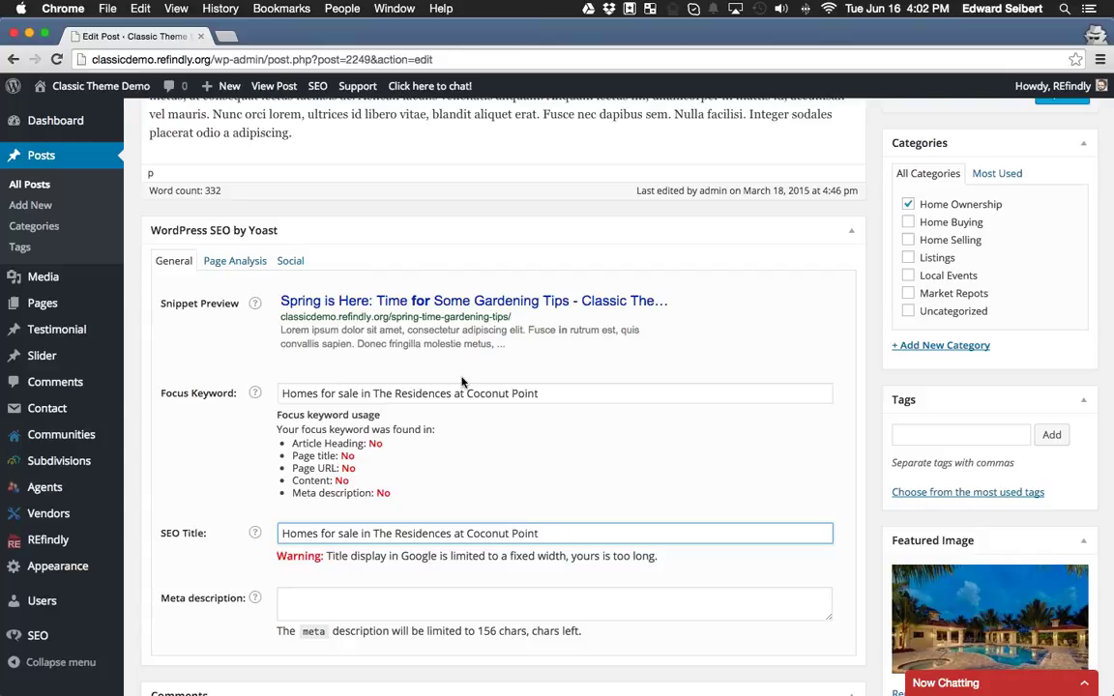
Update the post and review the snippet preview's description.
scroll(677, 386, "up", 5)
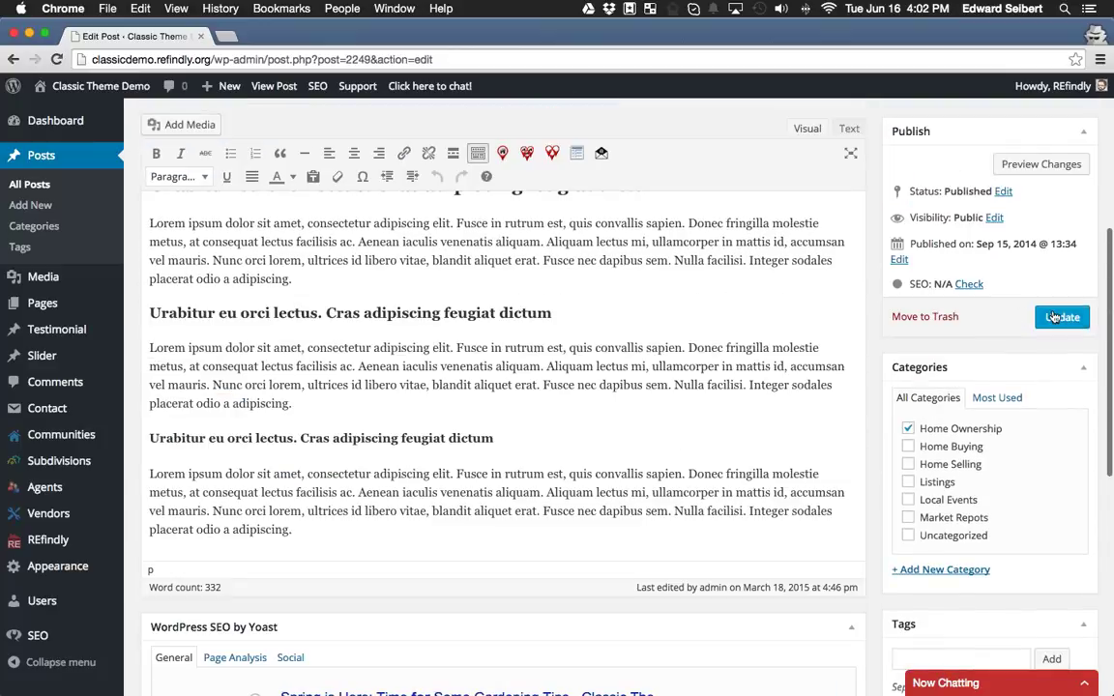
left_click(1060, 317)
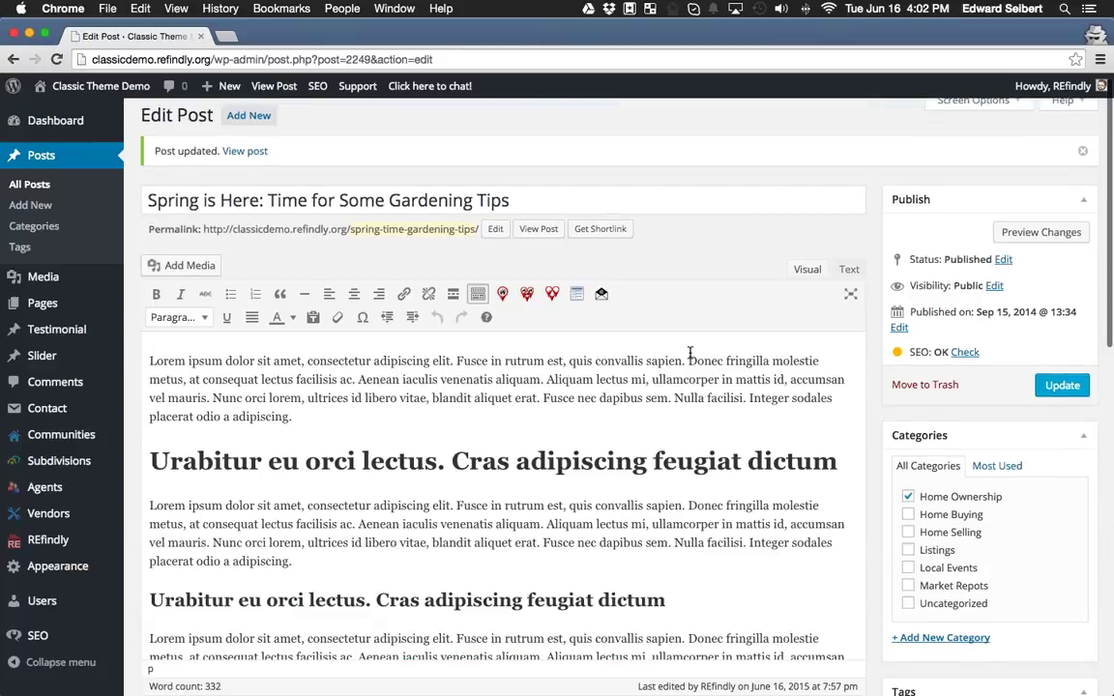
scroll(690, 353, "down", 10)
scroll(689, 353, "up", 3)
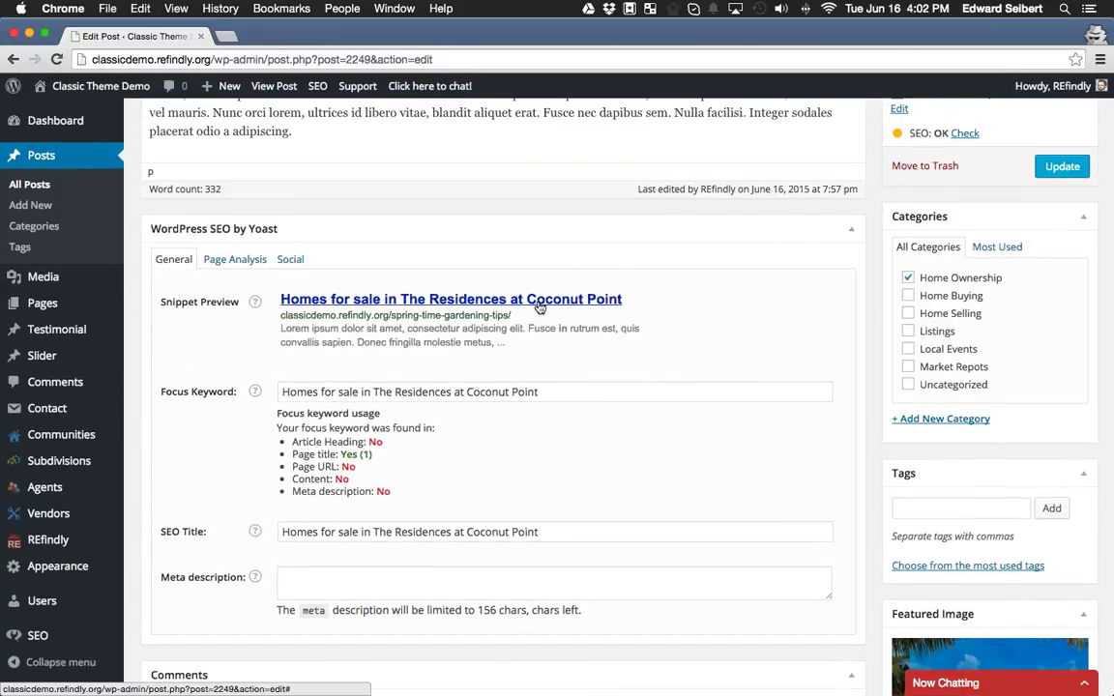
left_click_drag(280, 332, 545, 346)
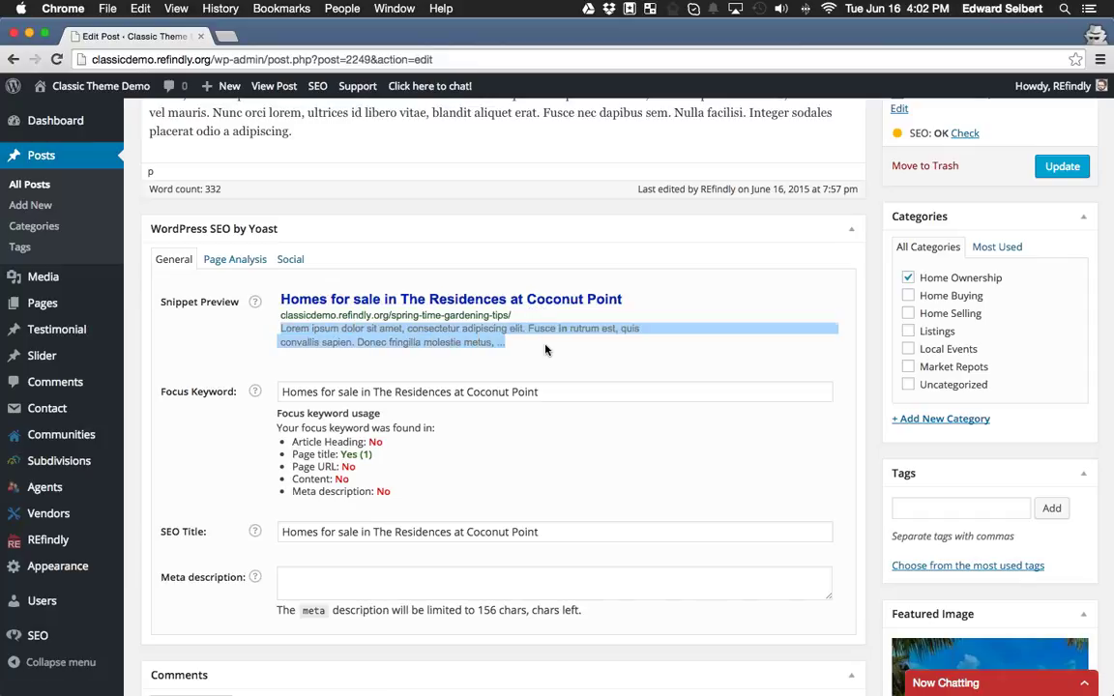
left_click(546, 350)
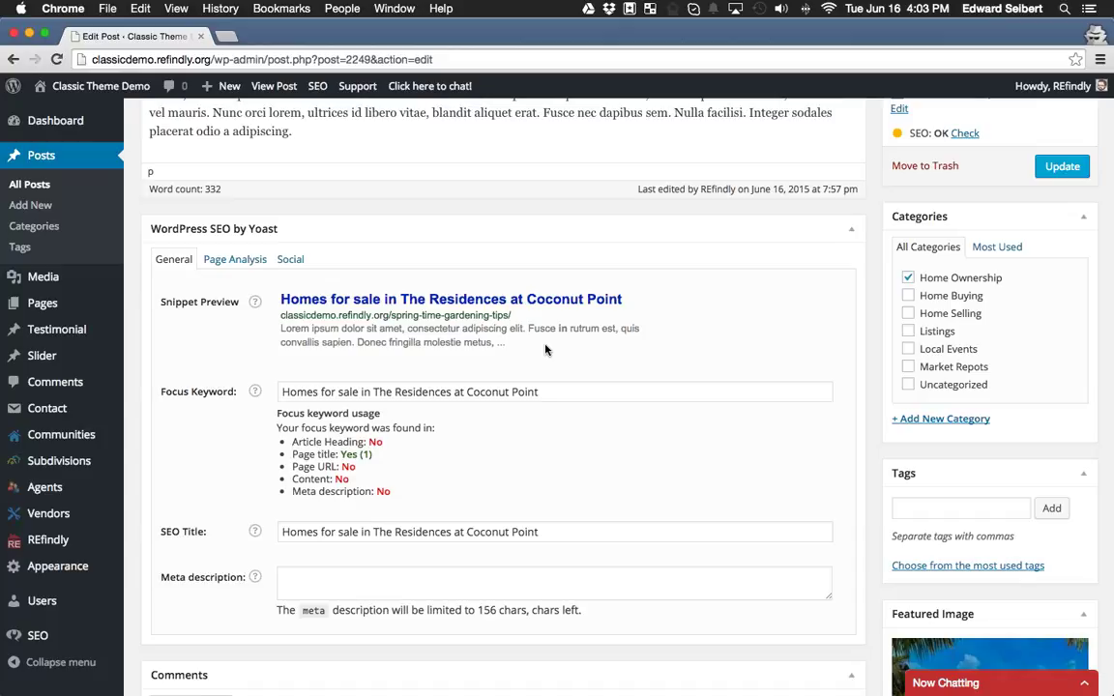
Write the meta description 'Add any text you want, something punchy…' followed by the pasted focus keyword.
left_click(441, 586)
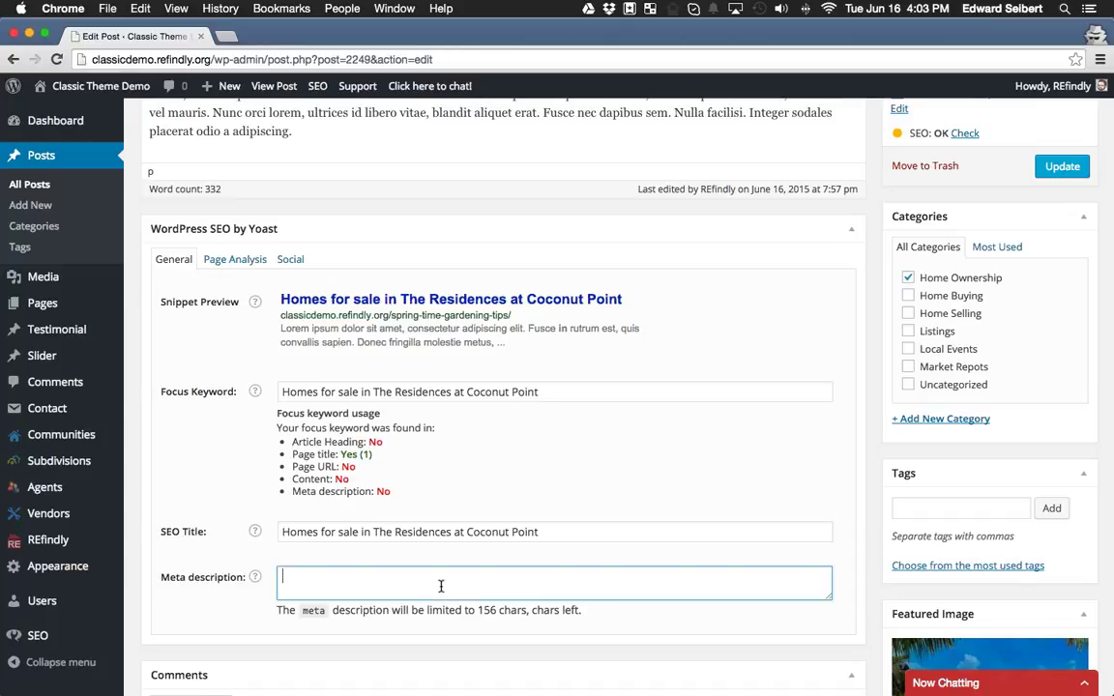
type("Add a")
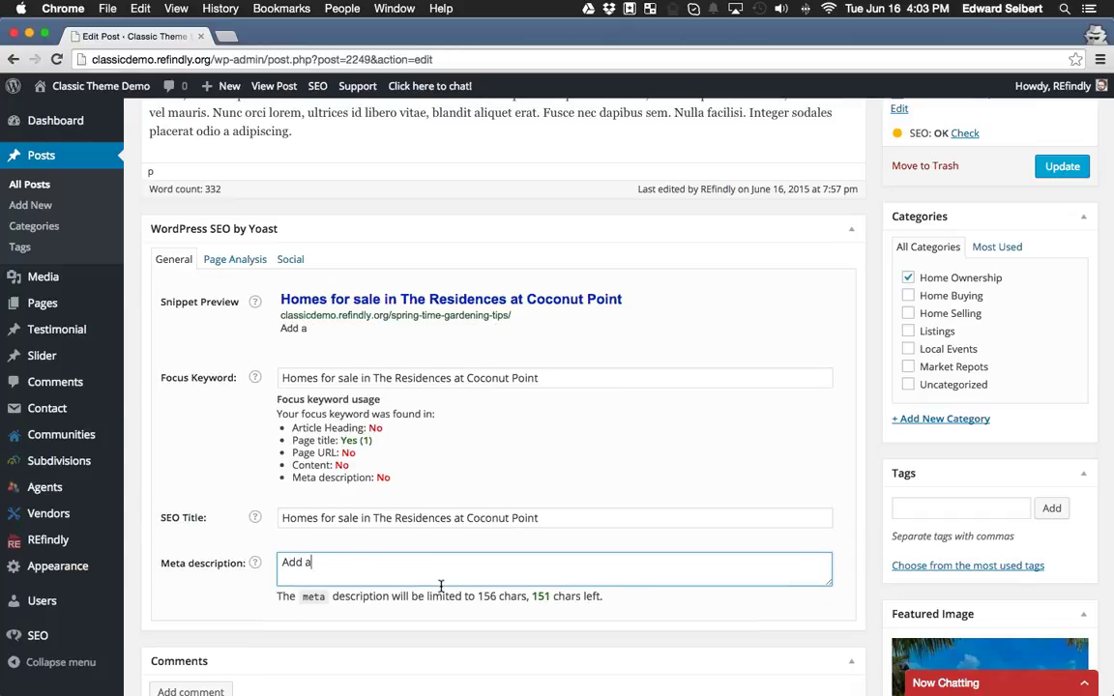
type("ny text you wa")
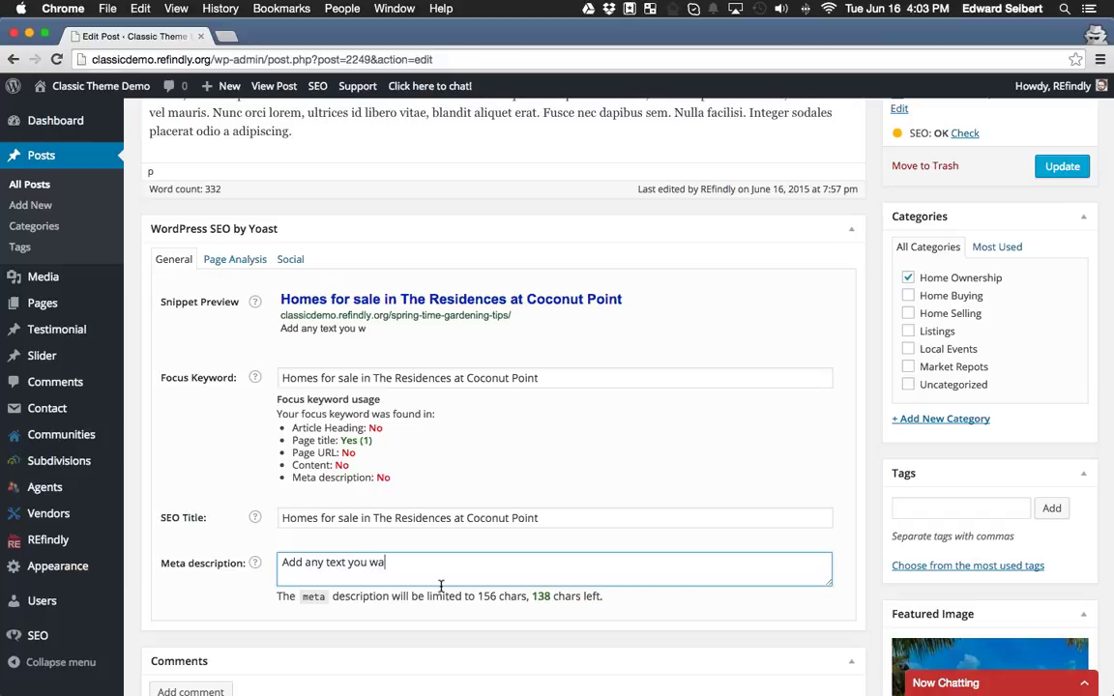
type("nt, something pun")
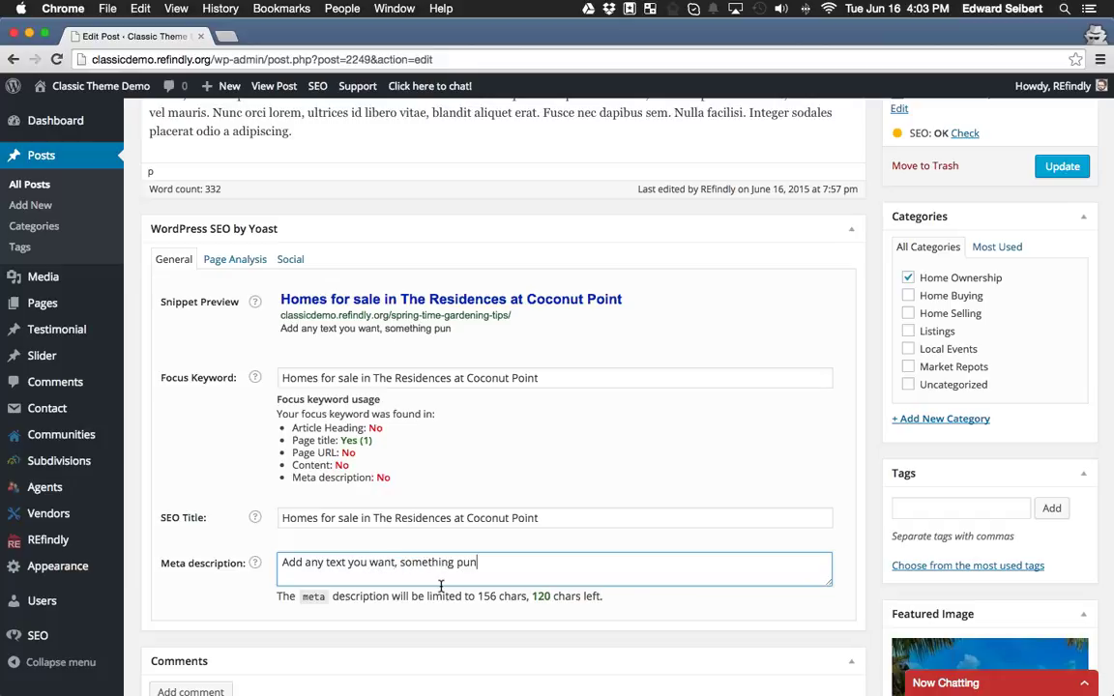
type("chy to get people t")
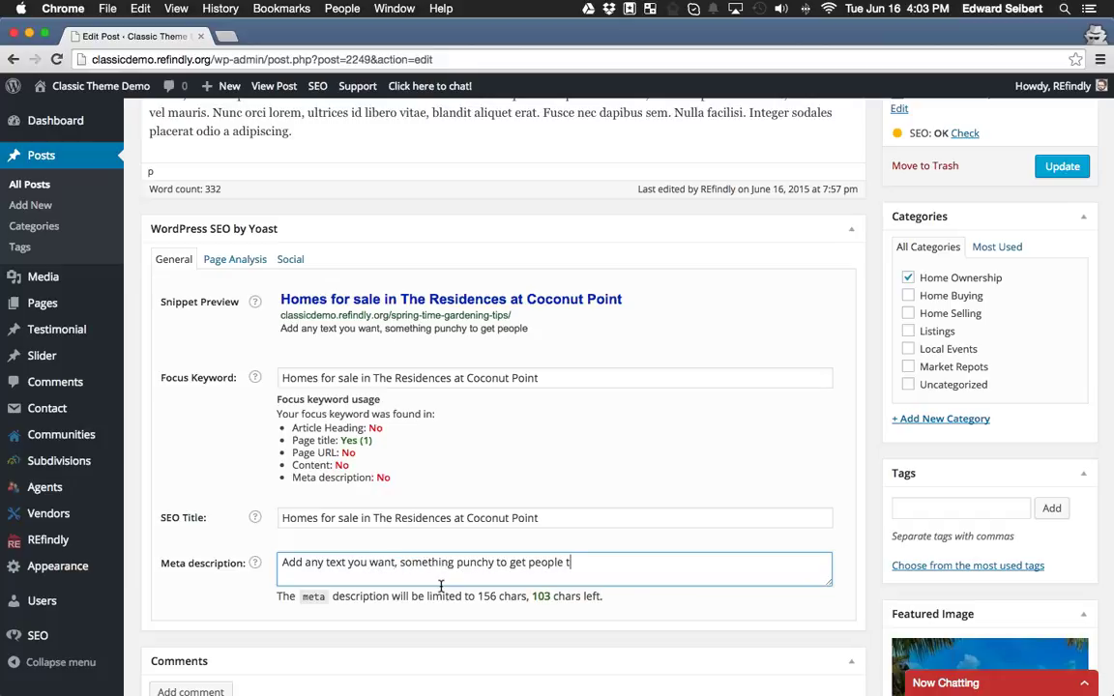
type("o click on the li")
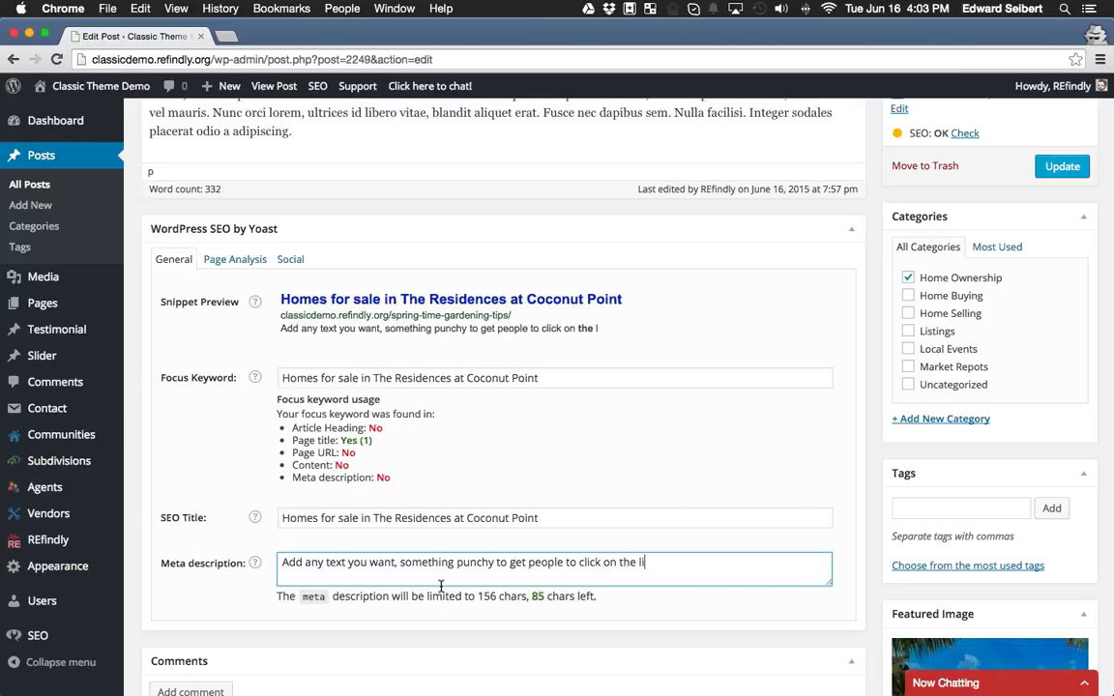
type("nk!")
key("super+v")
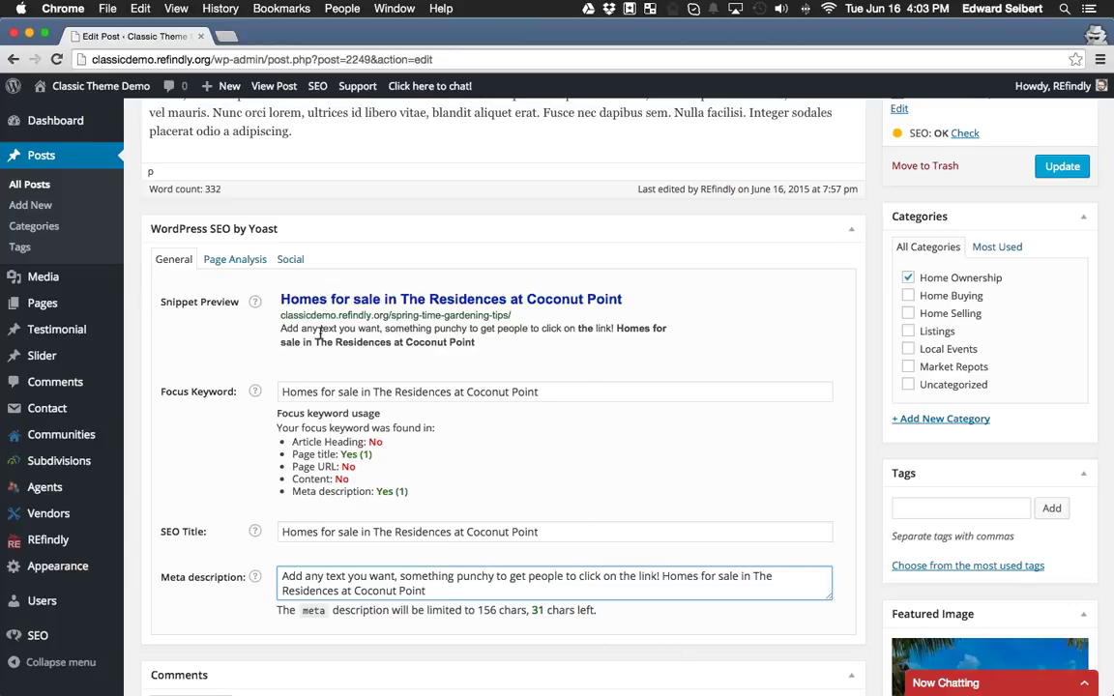
Review the new description in the snippet preview and the Focus keyword usage results.
left_click_drag(279, 329, 520, 344)
left_click(520, 344)
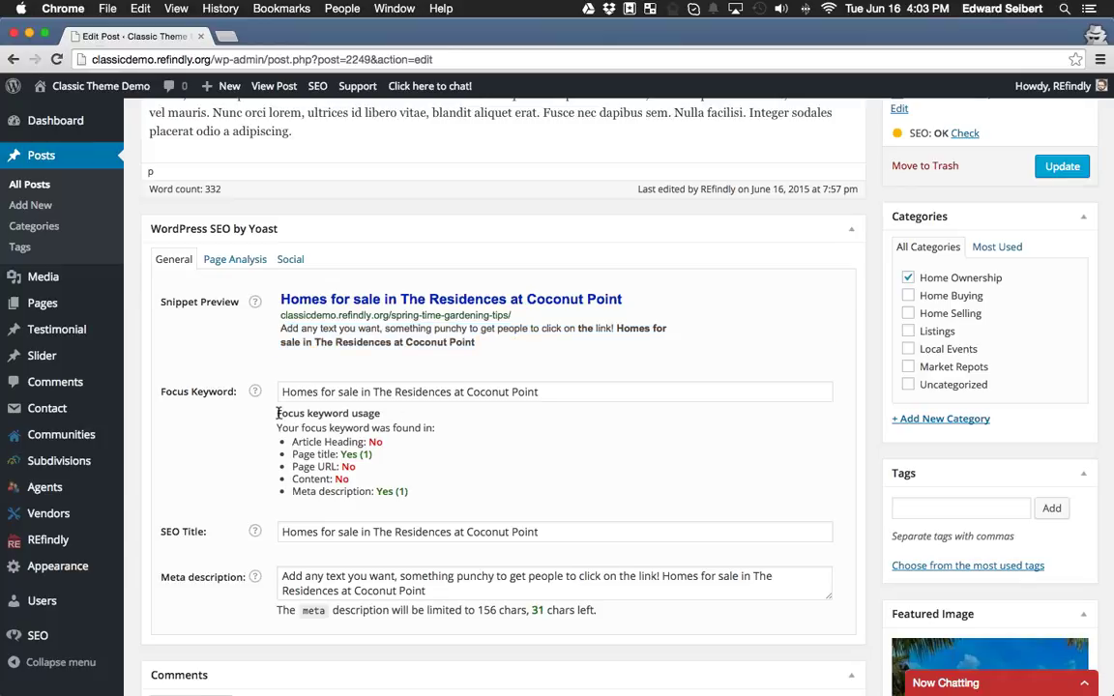
left_click_drag(279, 413, 388, 413)
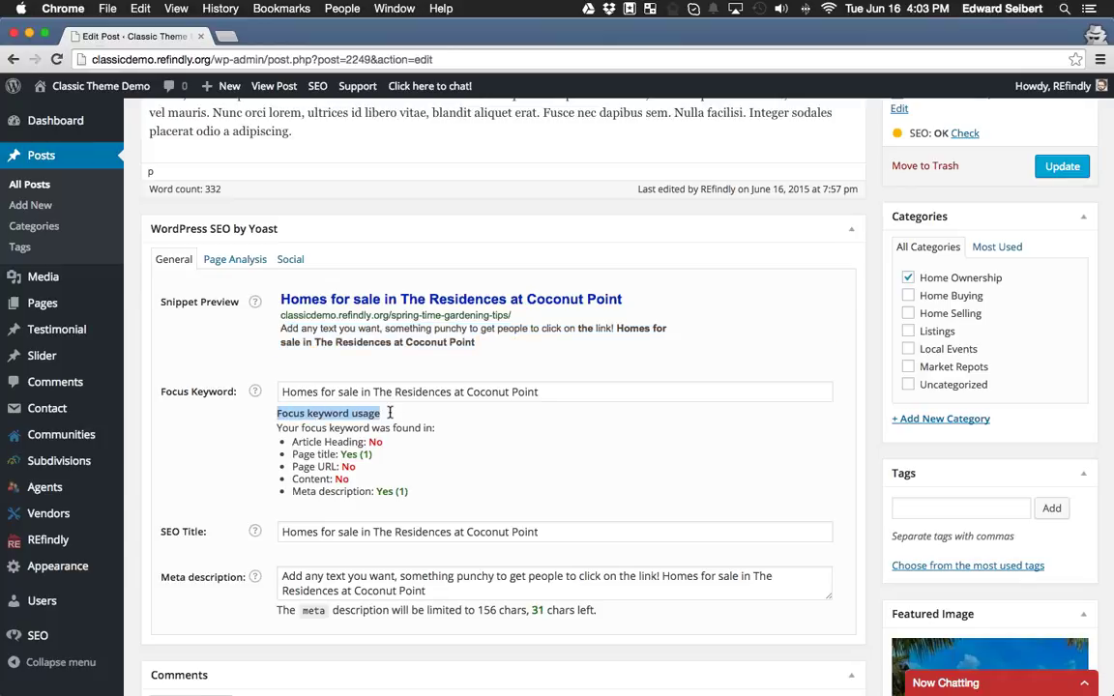
left_click(382, 481)
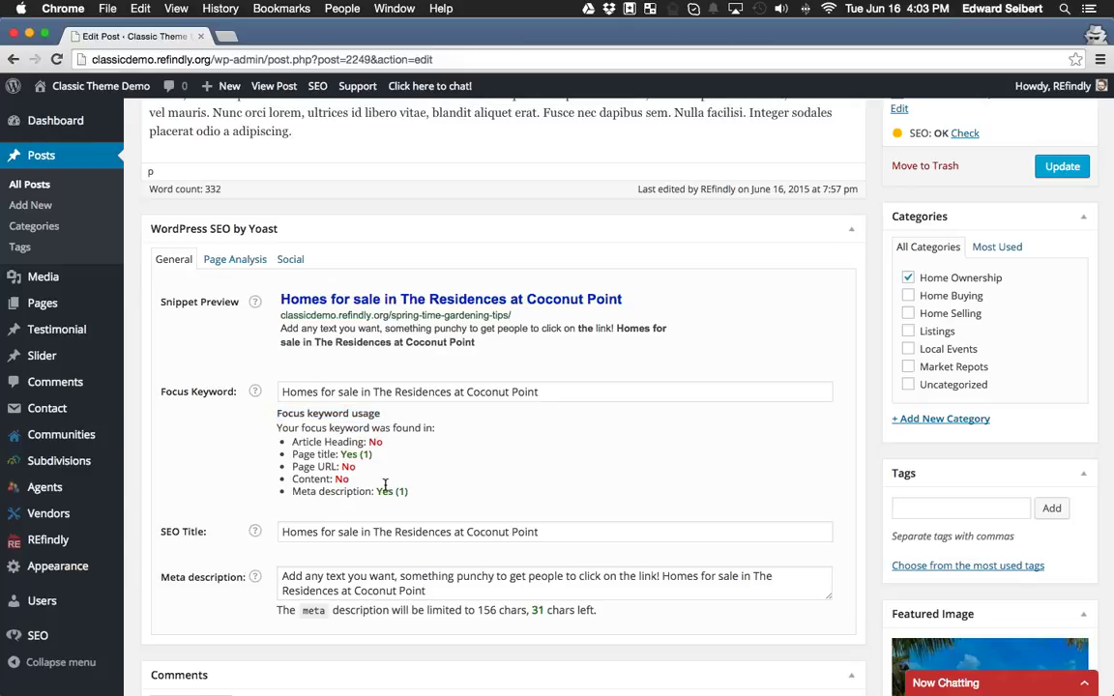
left_click_drag(368, 441, 385, 440)
scroll(426, 435, "up", 15)
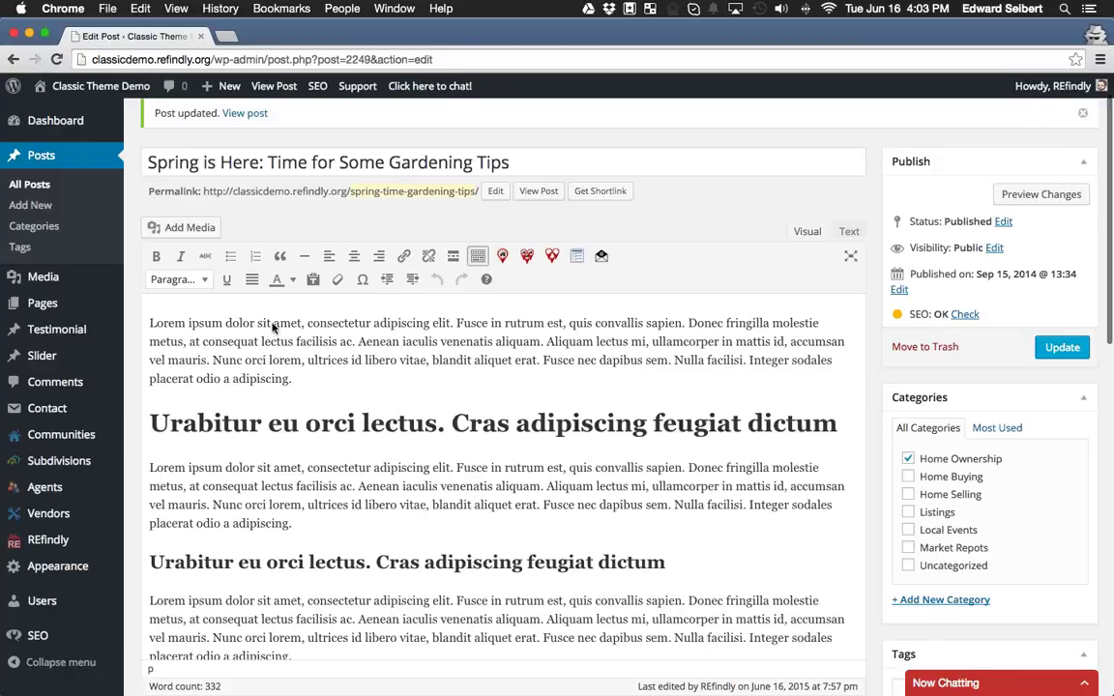
scroll(433, 271, "down", 15)
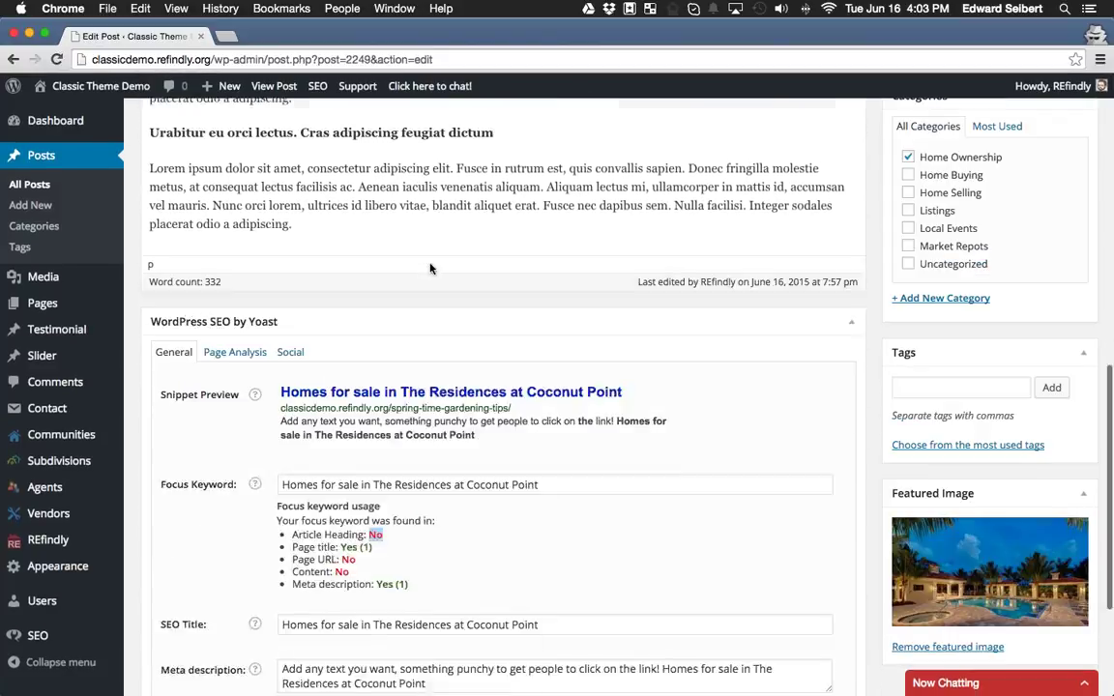
left_click(405, 356)
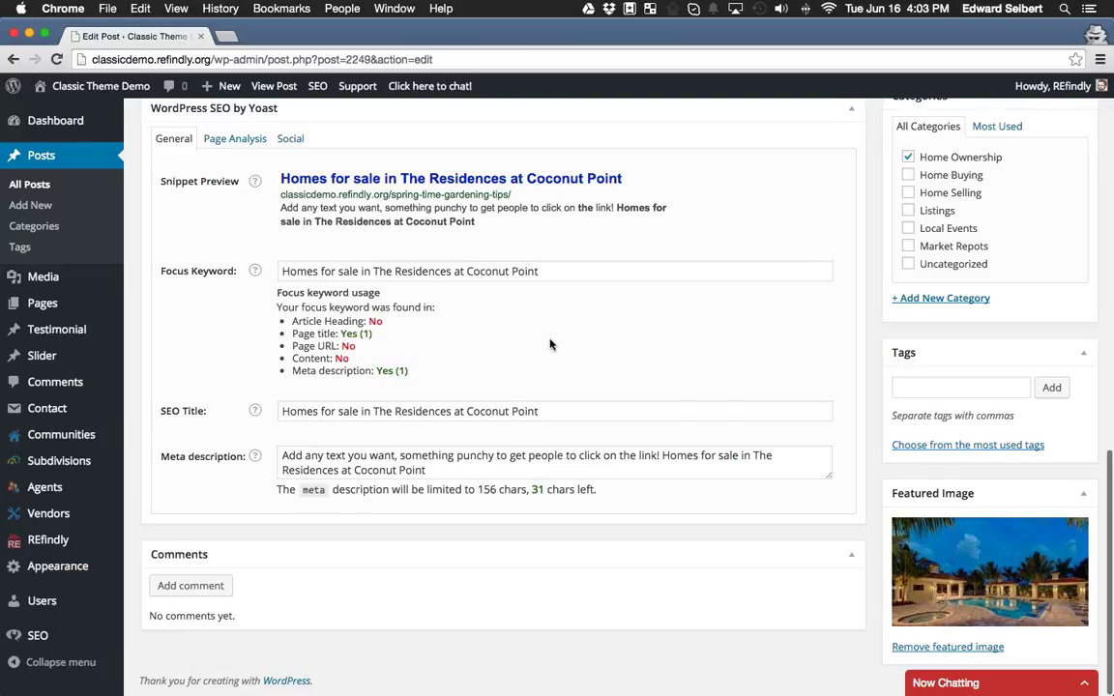
double_click(342, 357)
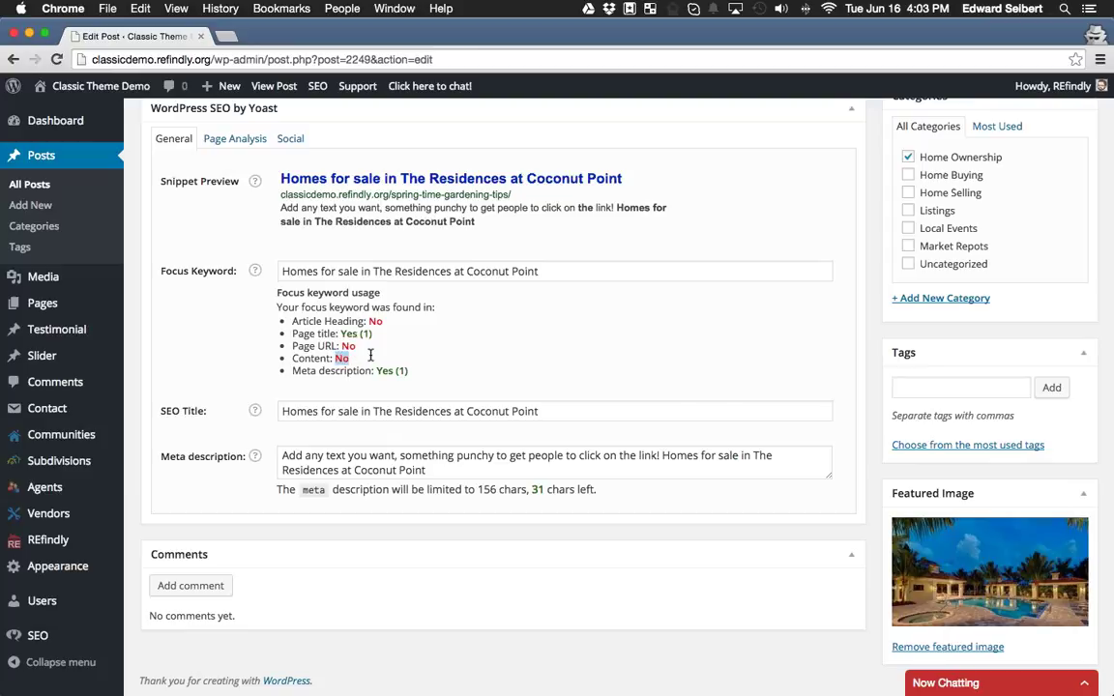
scroll(387, 367, "up", 9)
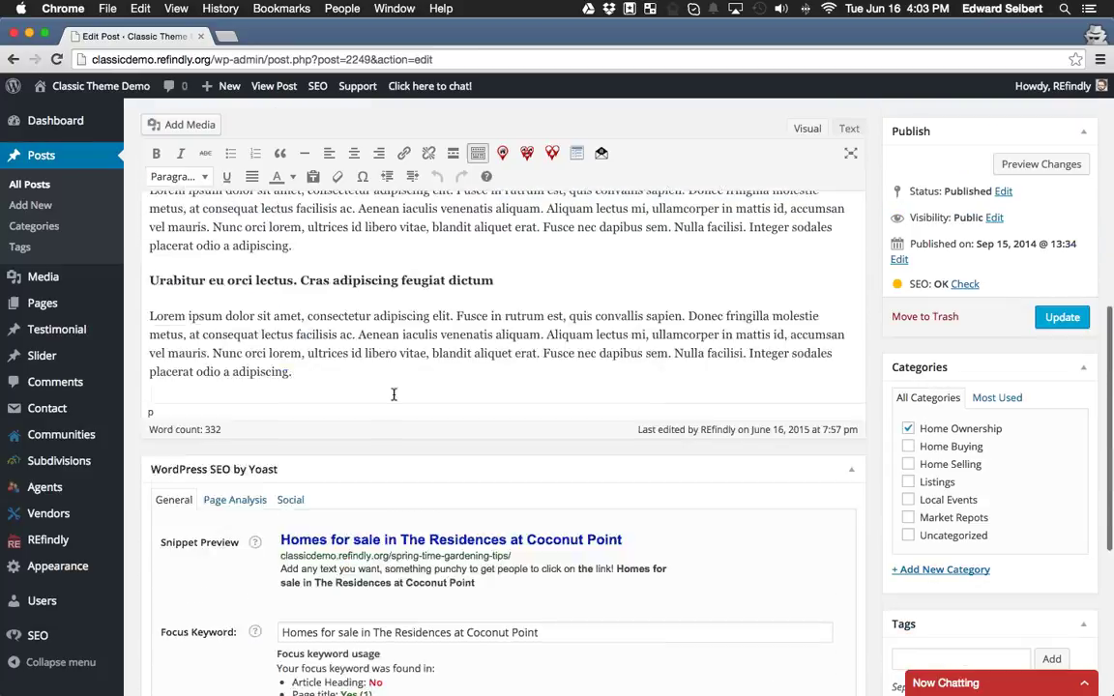
scroll(527, 319, "down", 8)
scroll(527, 319, "up", 13)
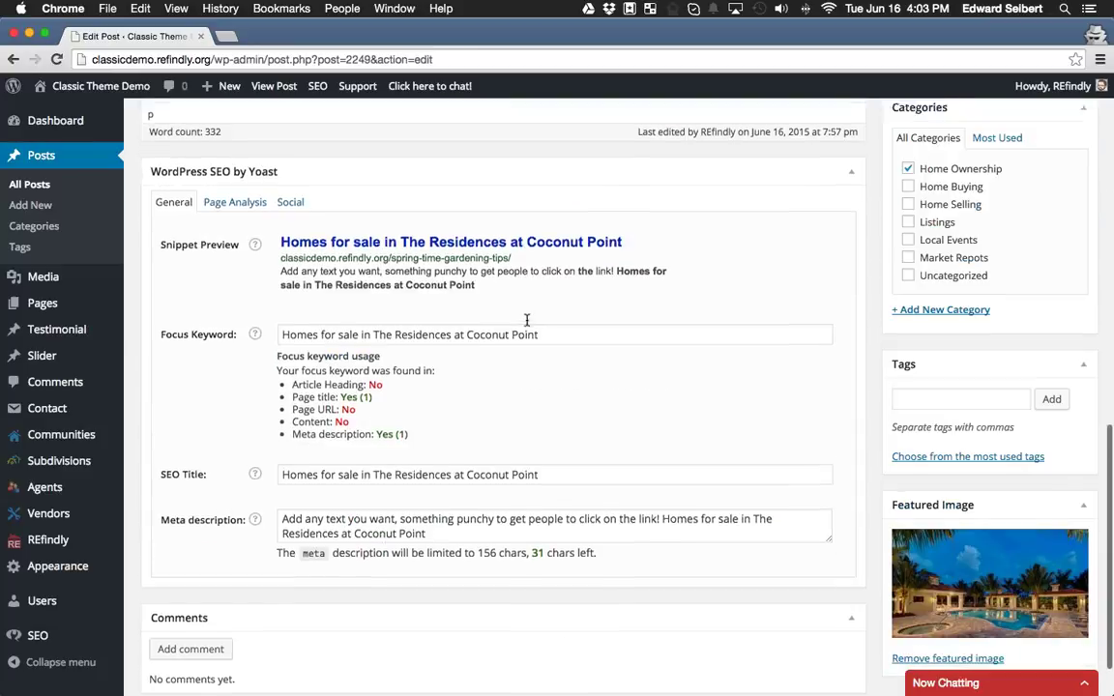
scroll(527, 319, "up", 5)
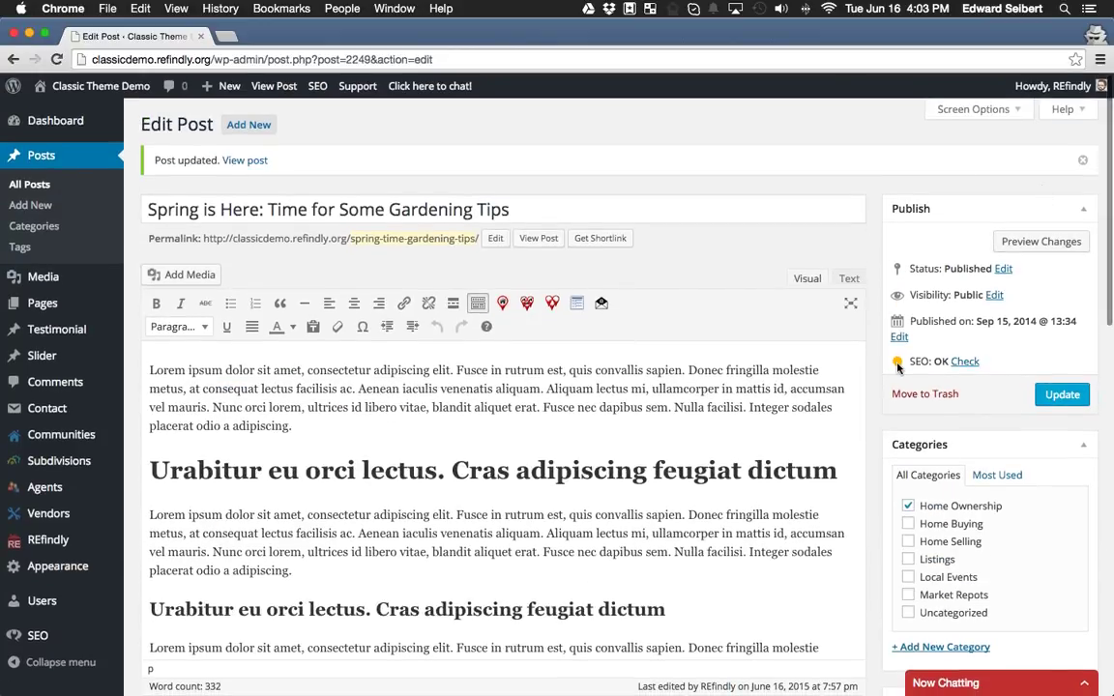
left_click_drag(936, 361, 948, 360)
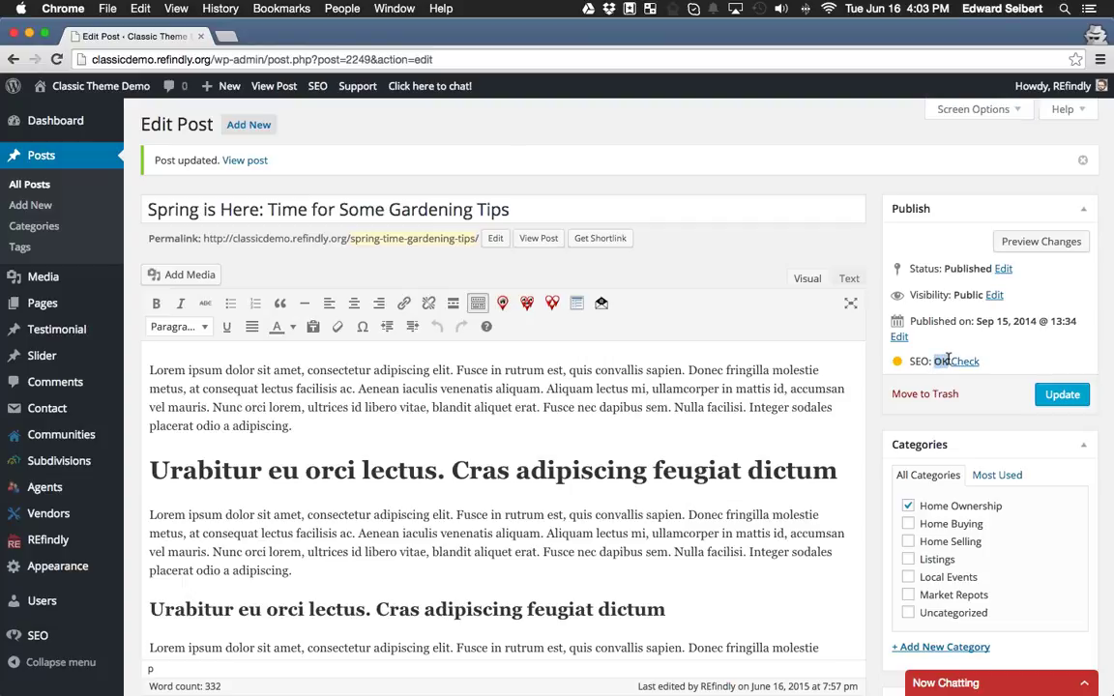
left_click(934, 362)
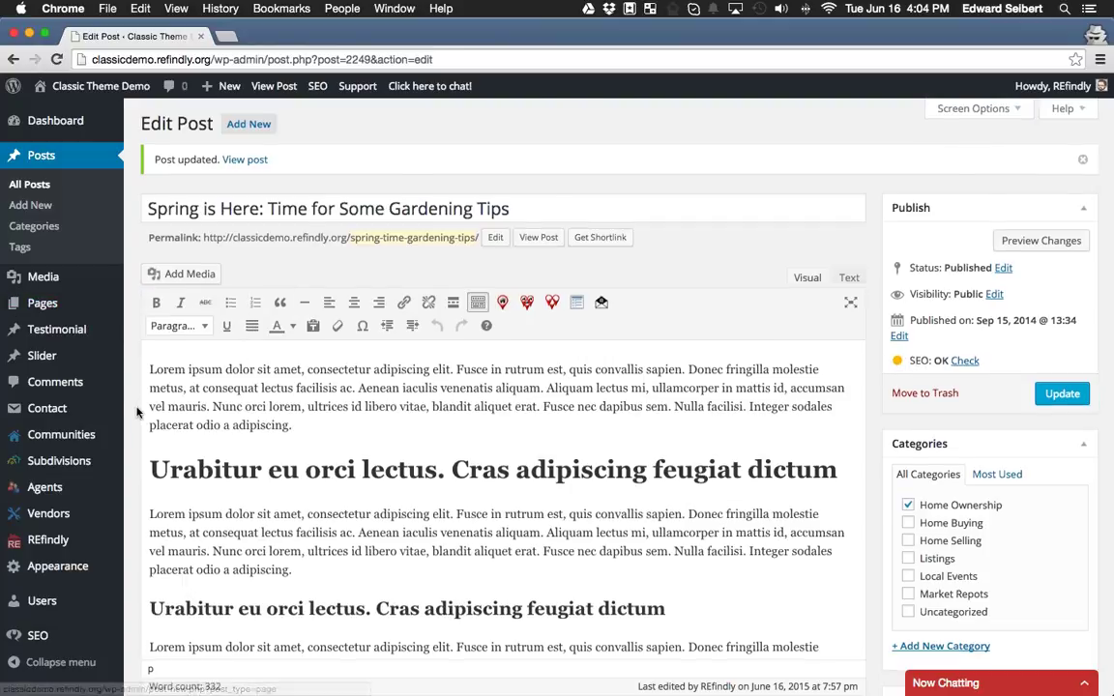
scroll(138, 412, "down", 5)
scroll(137, 412, "down", 5)
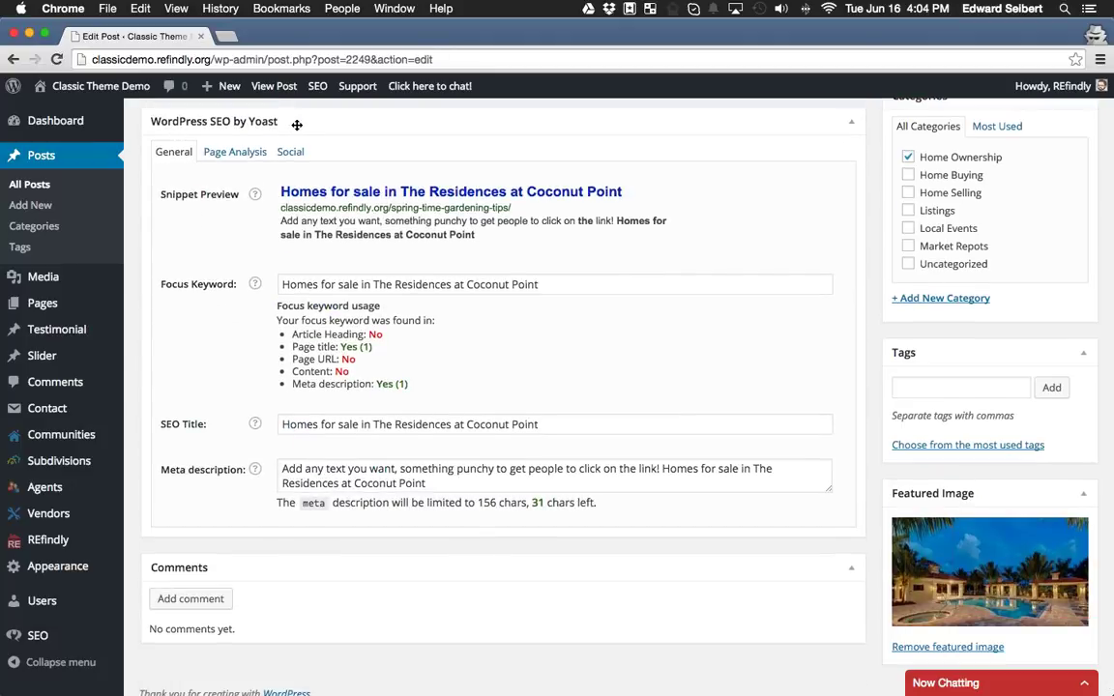
Show Yoast Page Analysis and review the missing meta description, keyword and subheading warnings.
left_click(211, 150)
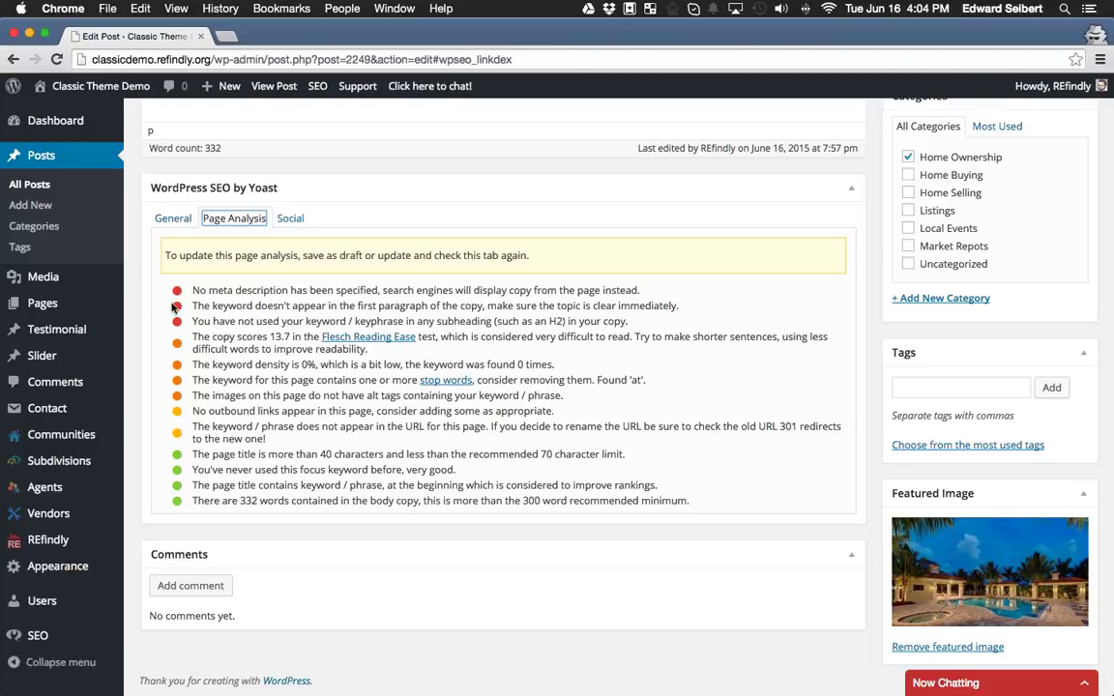
left_click_drag(161, 280, 639, 289)
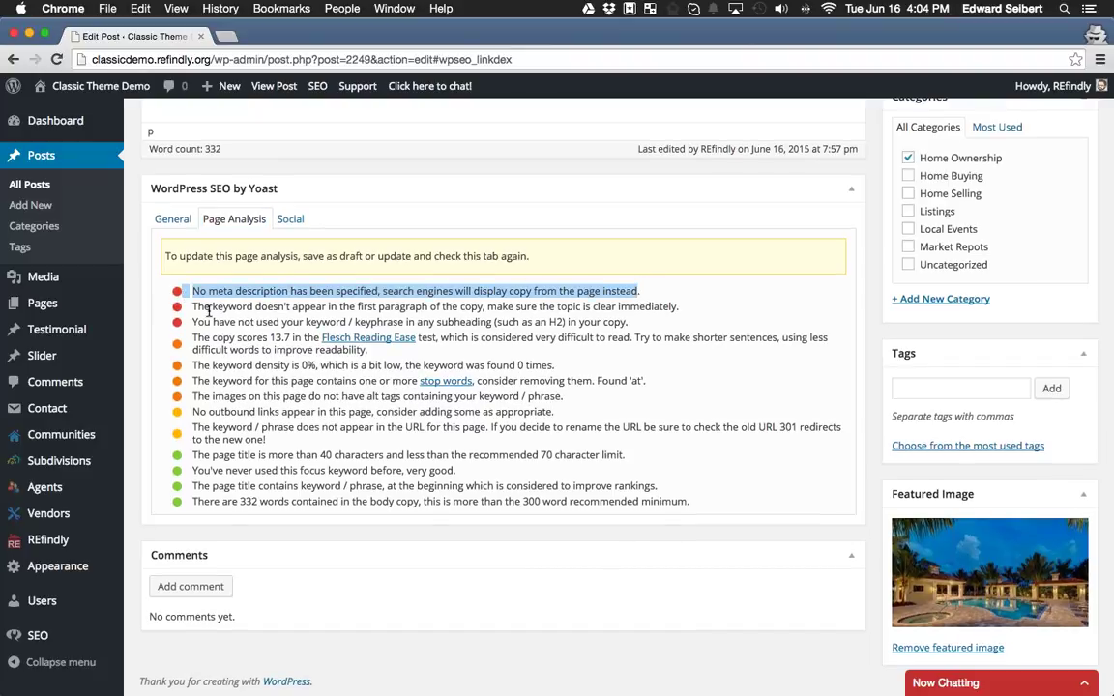
left_click_drag(198, 308, 410, 291)
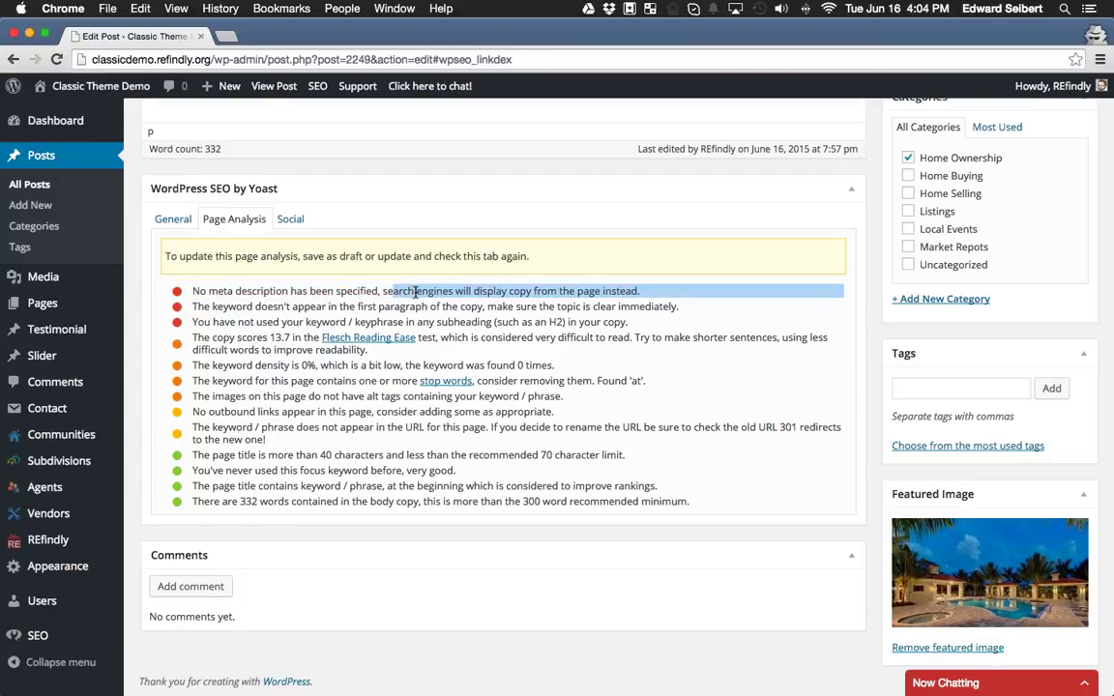
left_click_drag(191, 322, 431, 319)
left_click(432, 321)
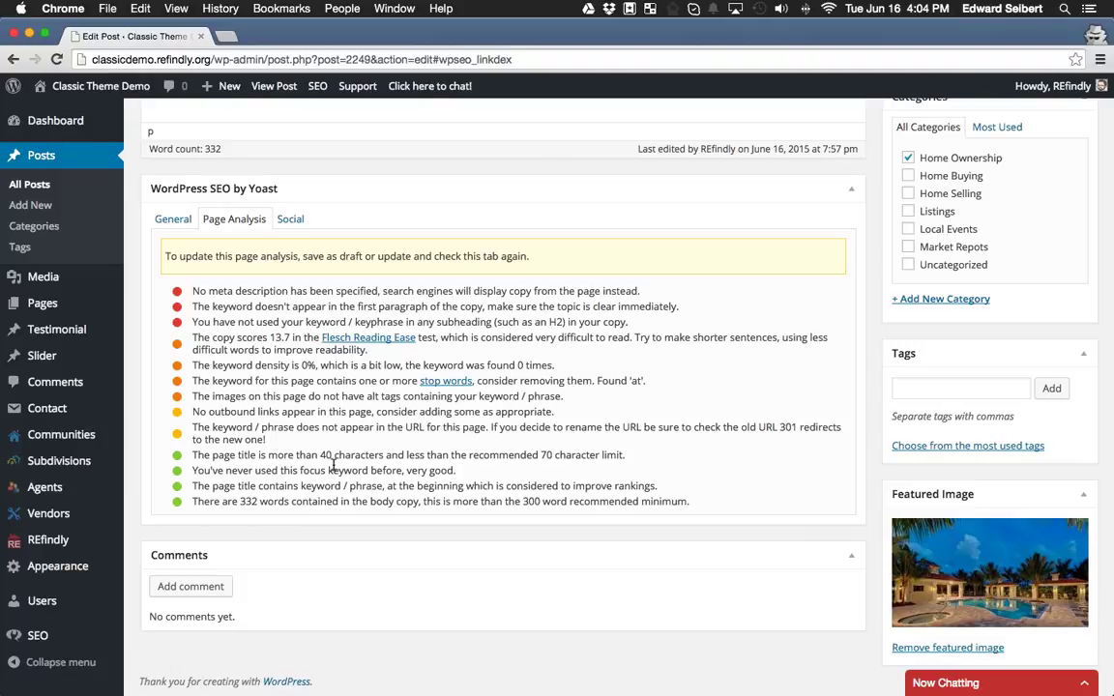
Review the remaining Page Analysis results for the Spring is Here post.
left_click_drag(689, 502, 193, 455)
left_click(201, 455)
scroll(581, 483, "up", 3)
scroll(571, 479, "down", 3)
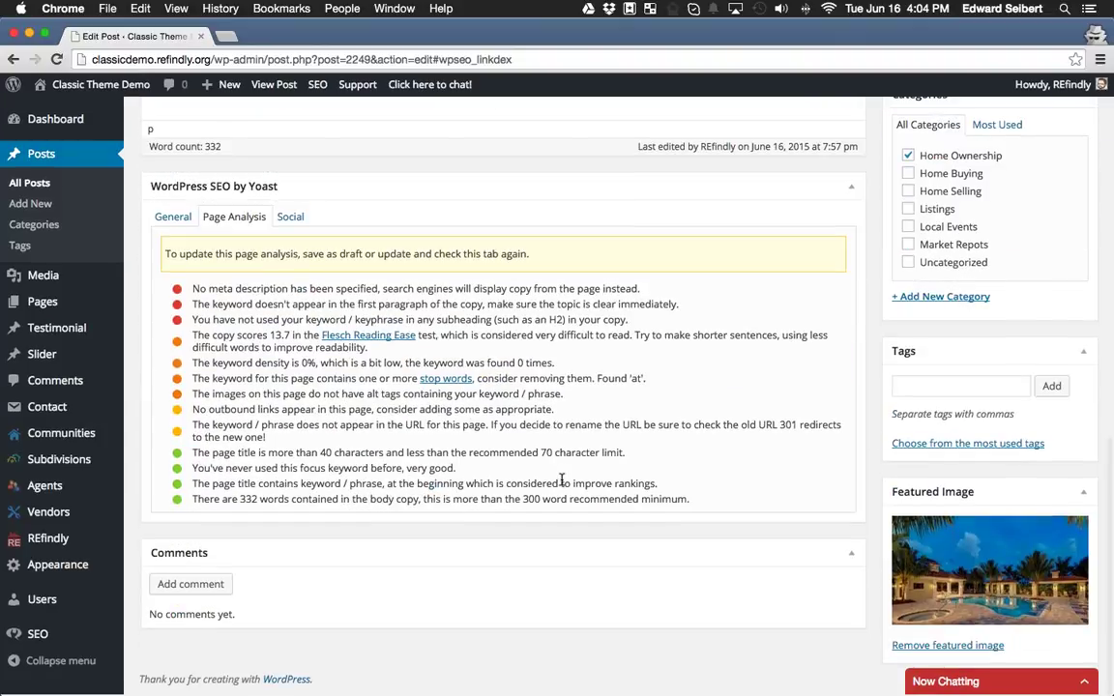
scroll(564, 479, "up", 5)
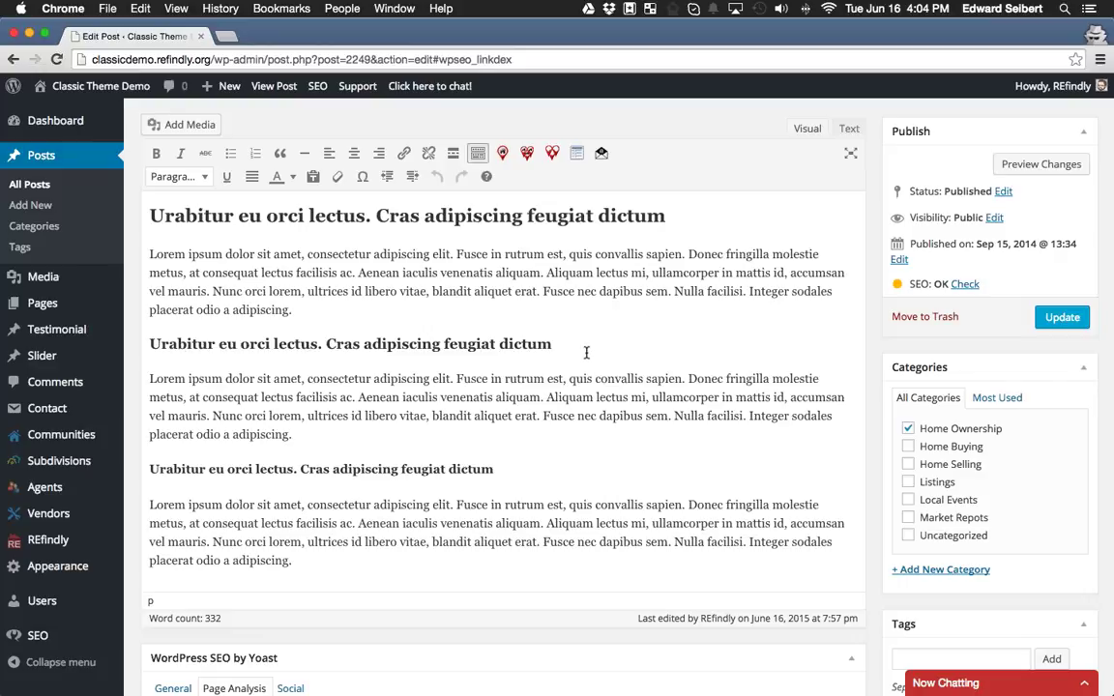
scroll(586, 353, "down", 5)
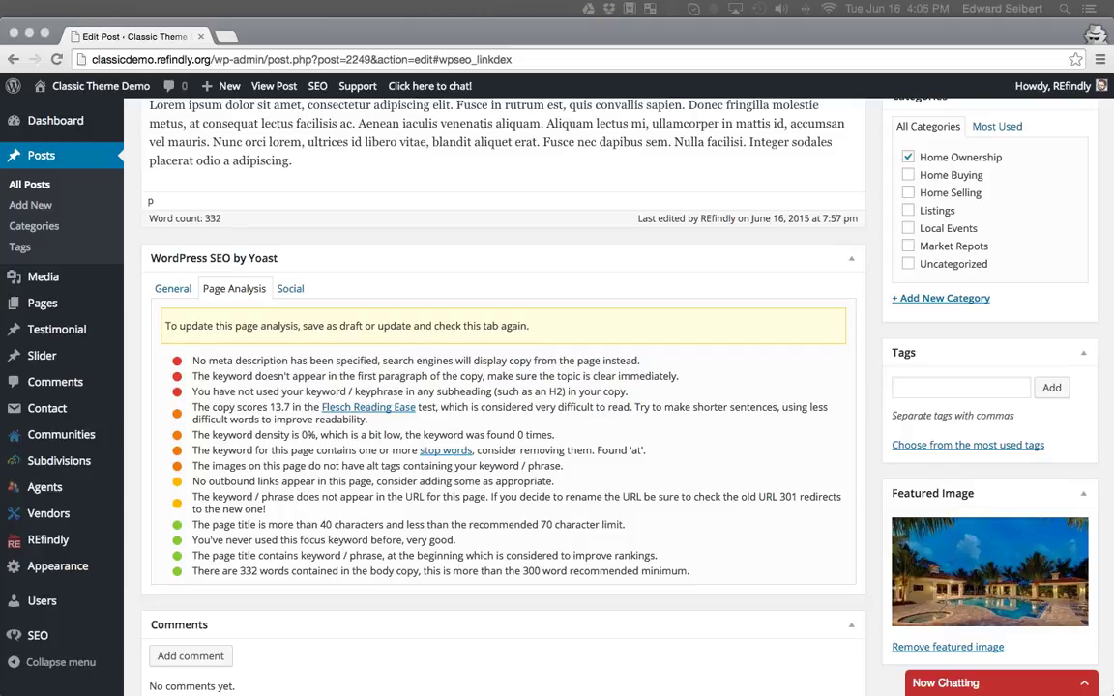
scroll(888, 256, "up", 15)
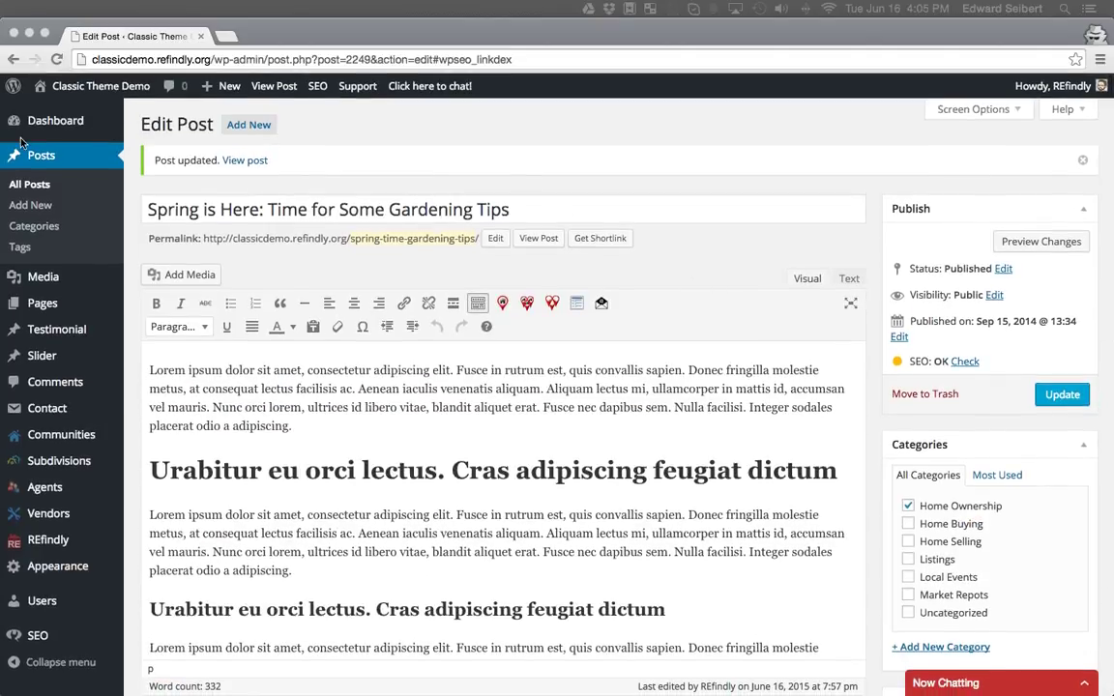
Read the 'Use the SEO by Yoast Plugin' article from the Dashboard, then close its tab.
left_click(45, 122)
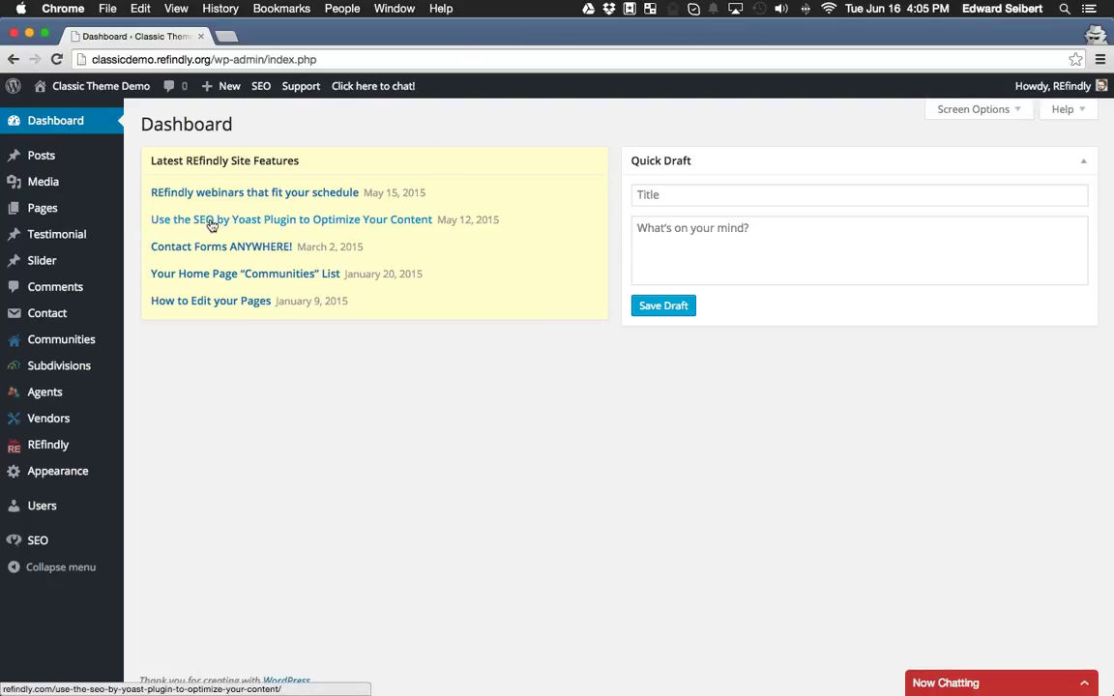
left_click(407, 225)
scroll(404, 413, "down", 3)
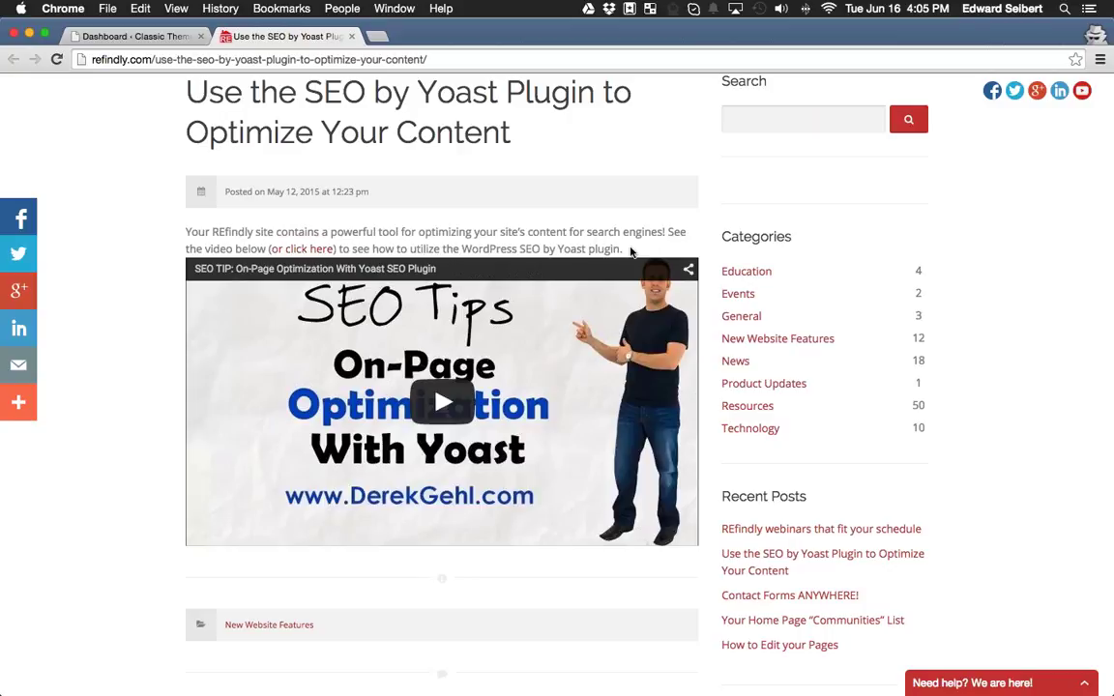
key("super+w")
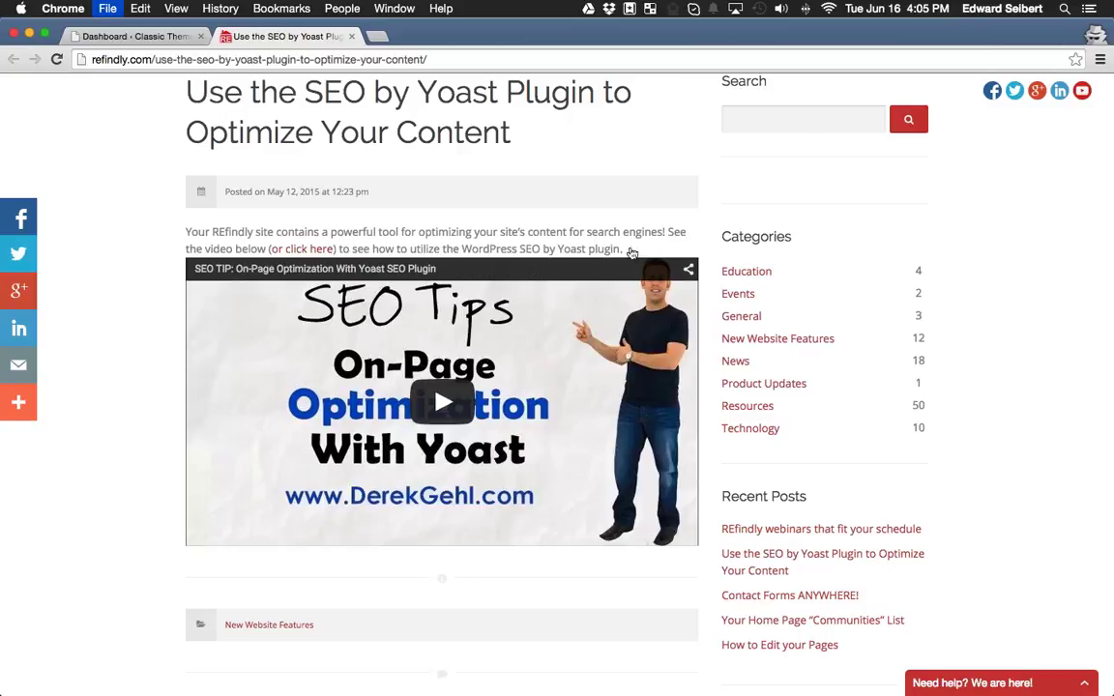